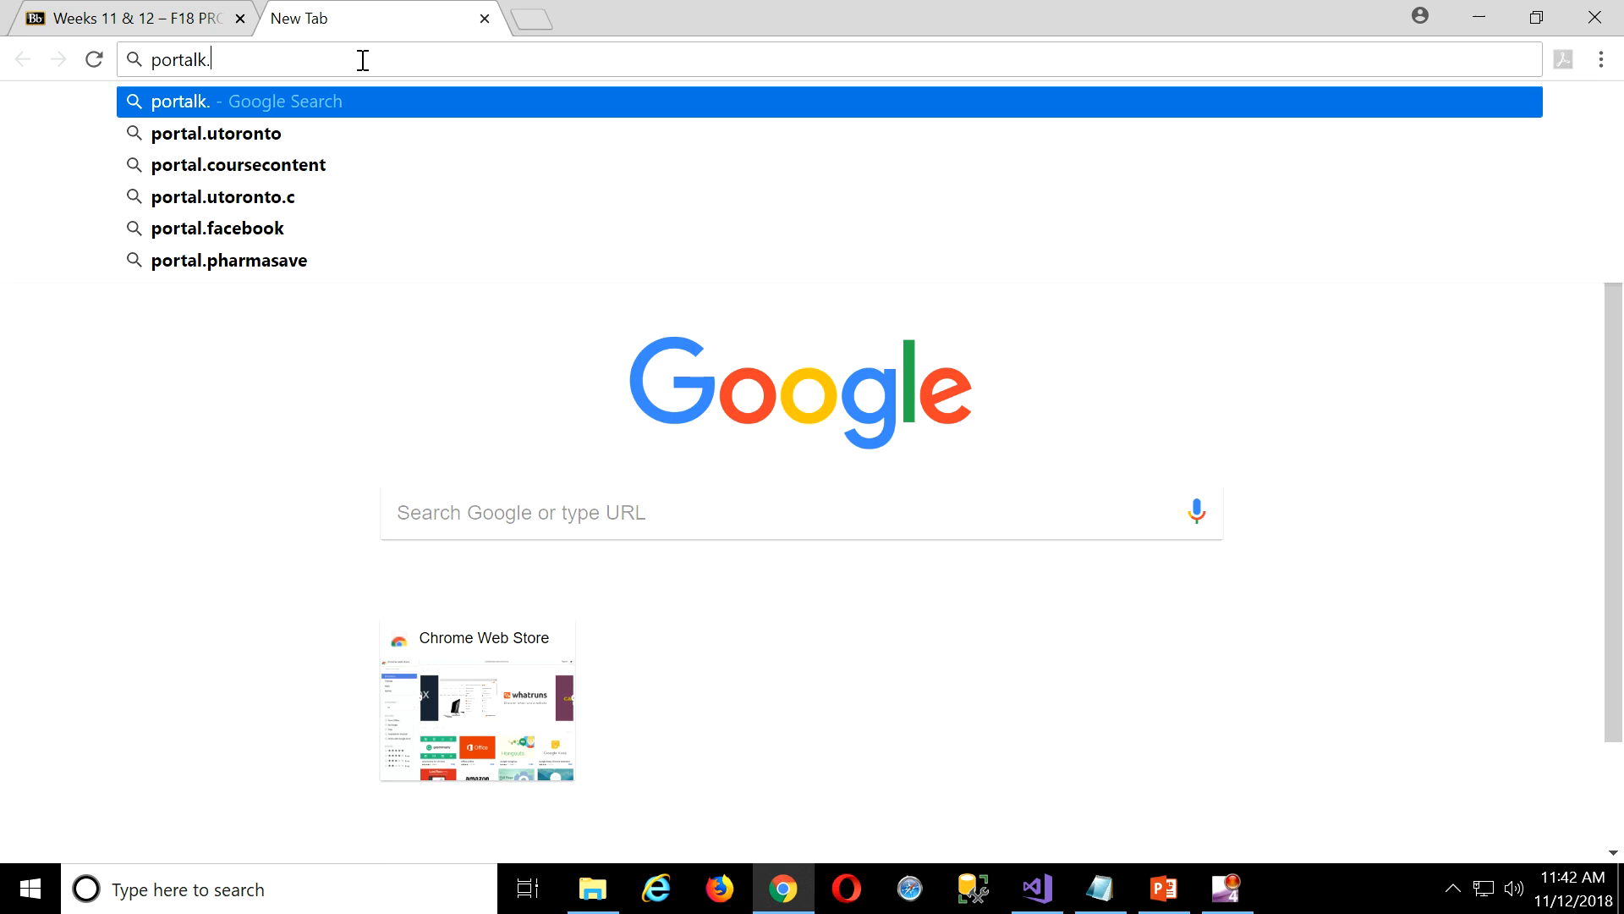
Correct the misspelled address to portal.azure.com, decline saving the password, and stay signed in.
type(".com")
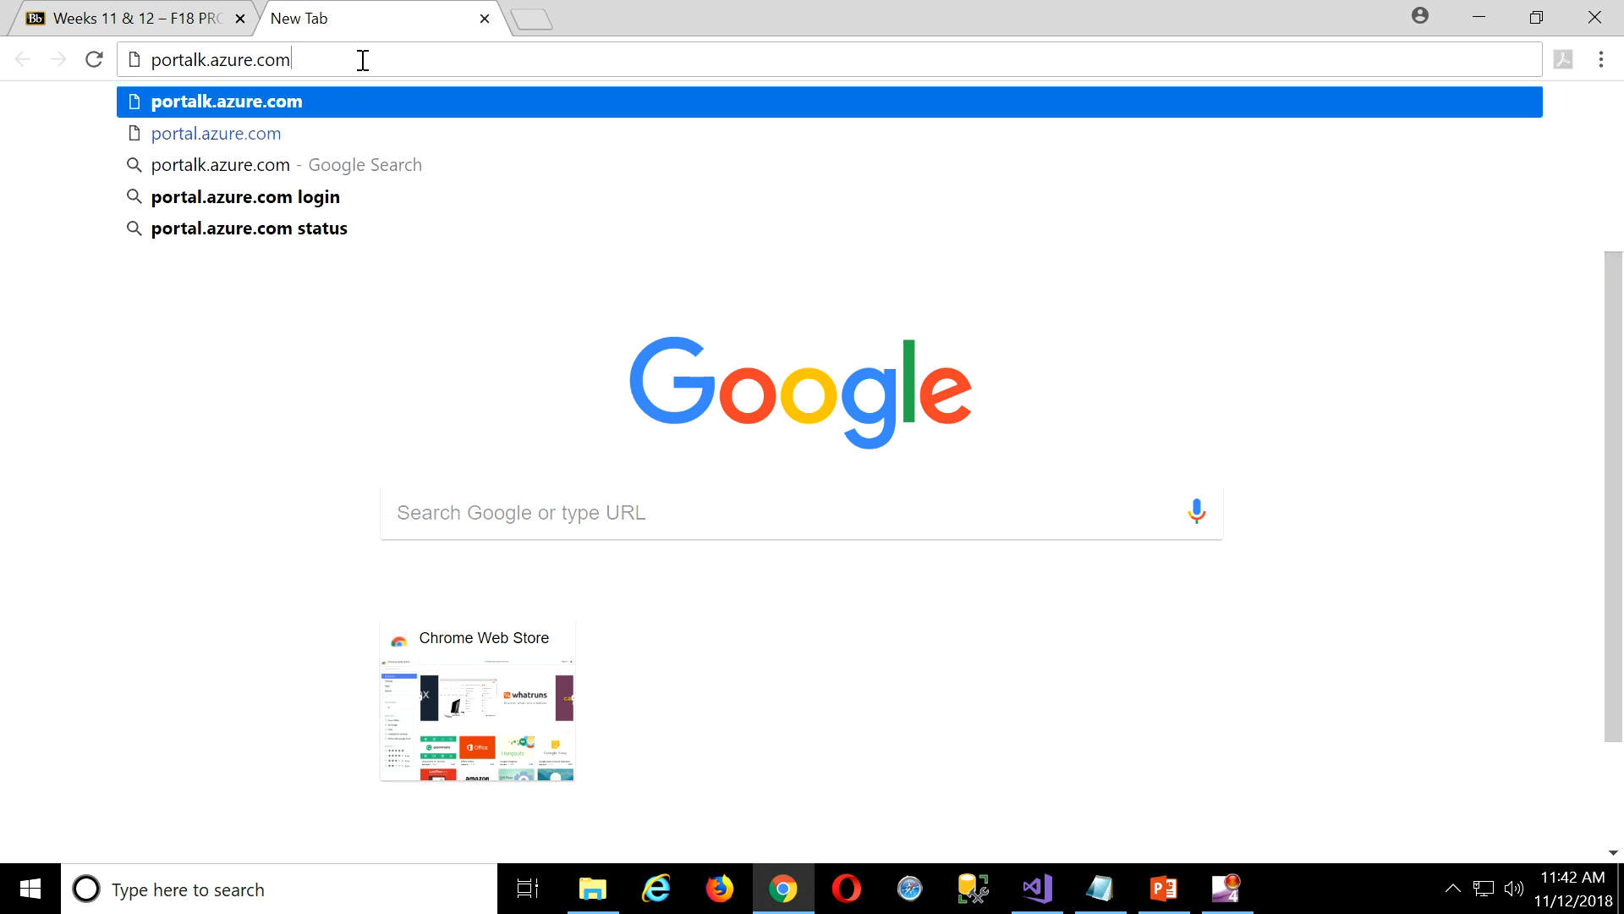
key("Return")
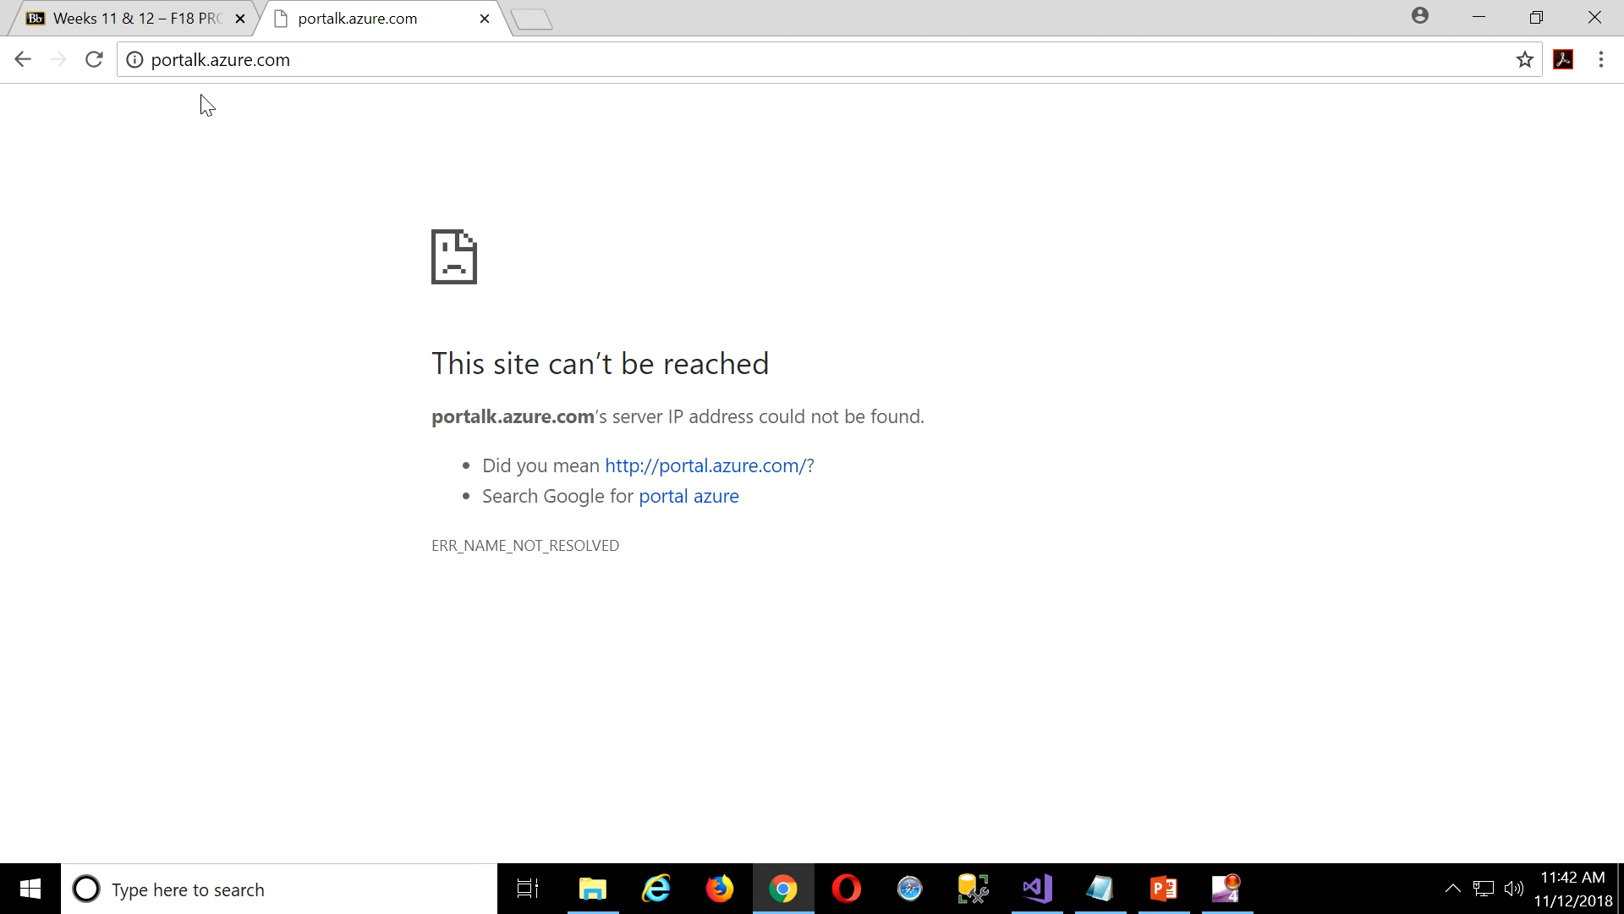
left_click(203, 60)
left_click(204, 59)
key("BackSpace")
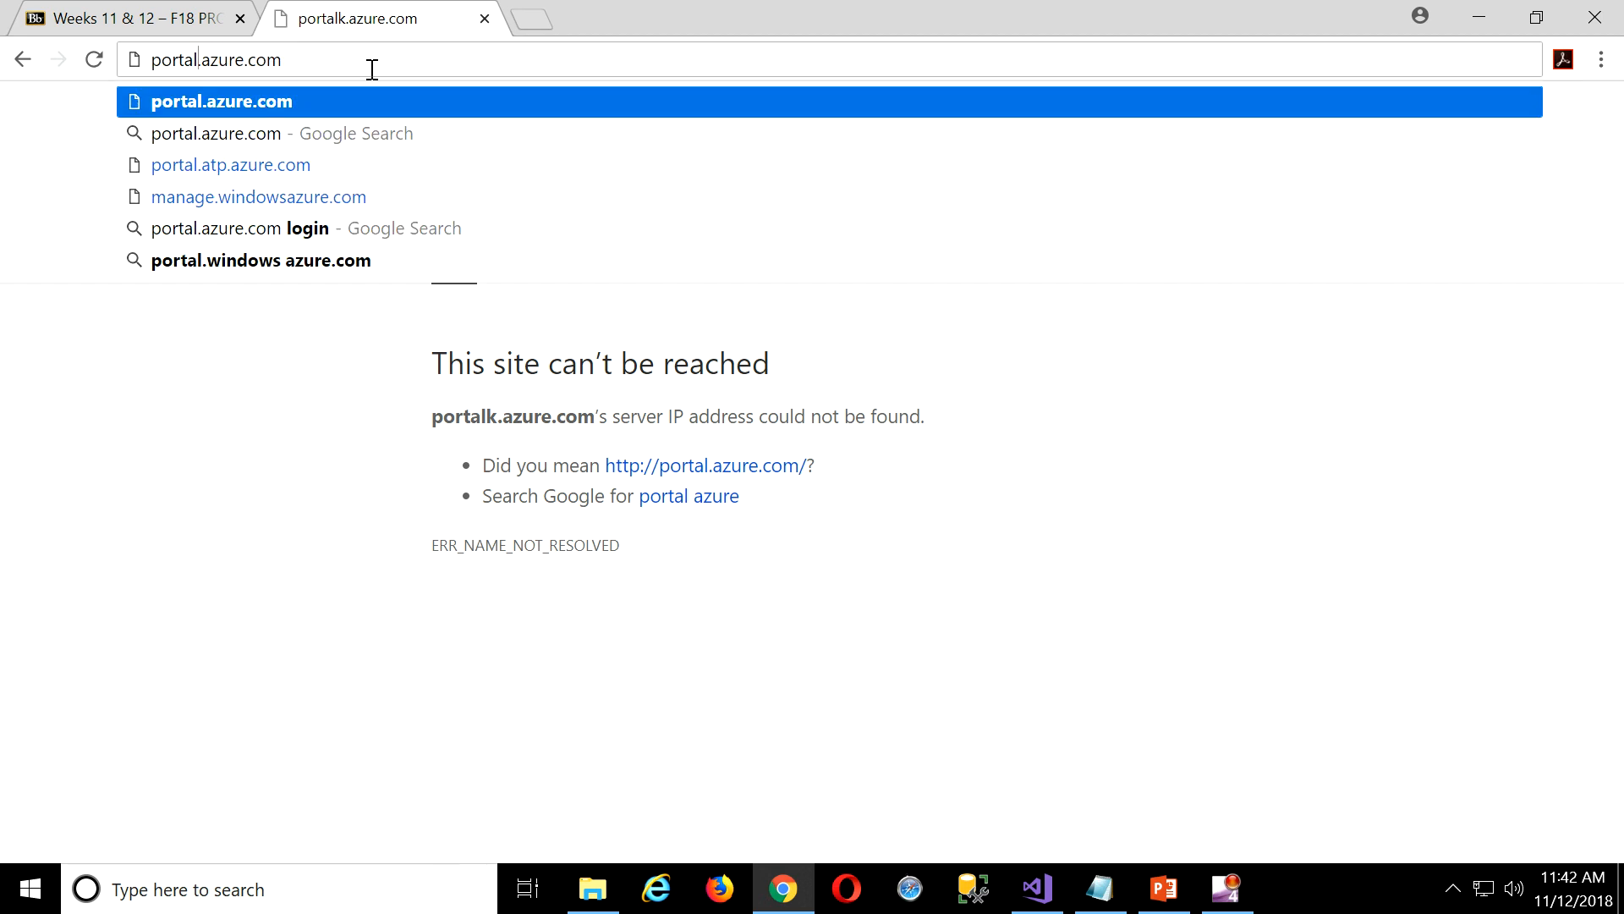
left_click(319, 106)
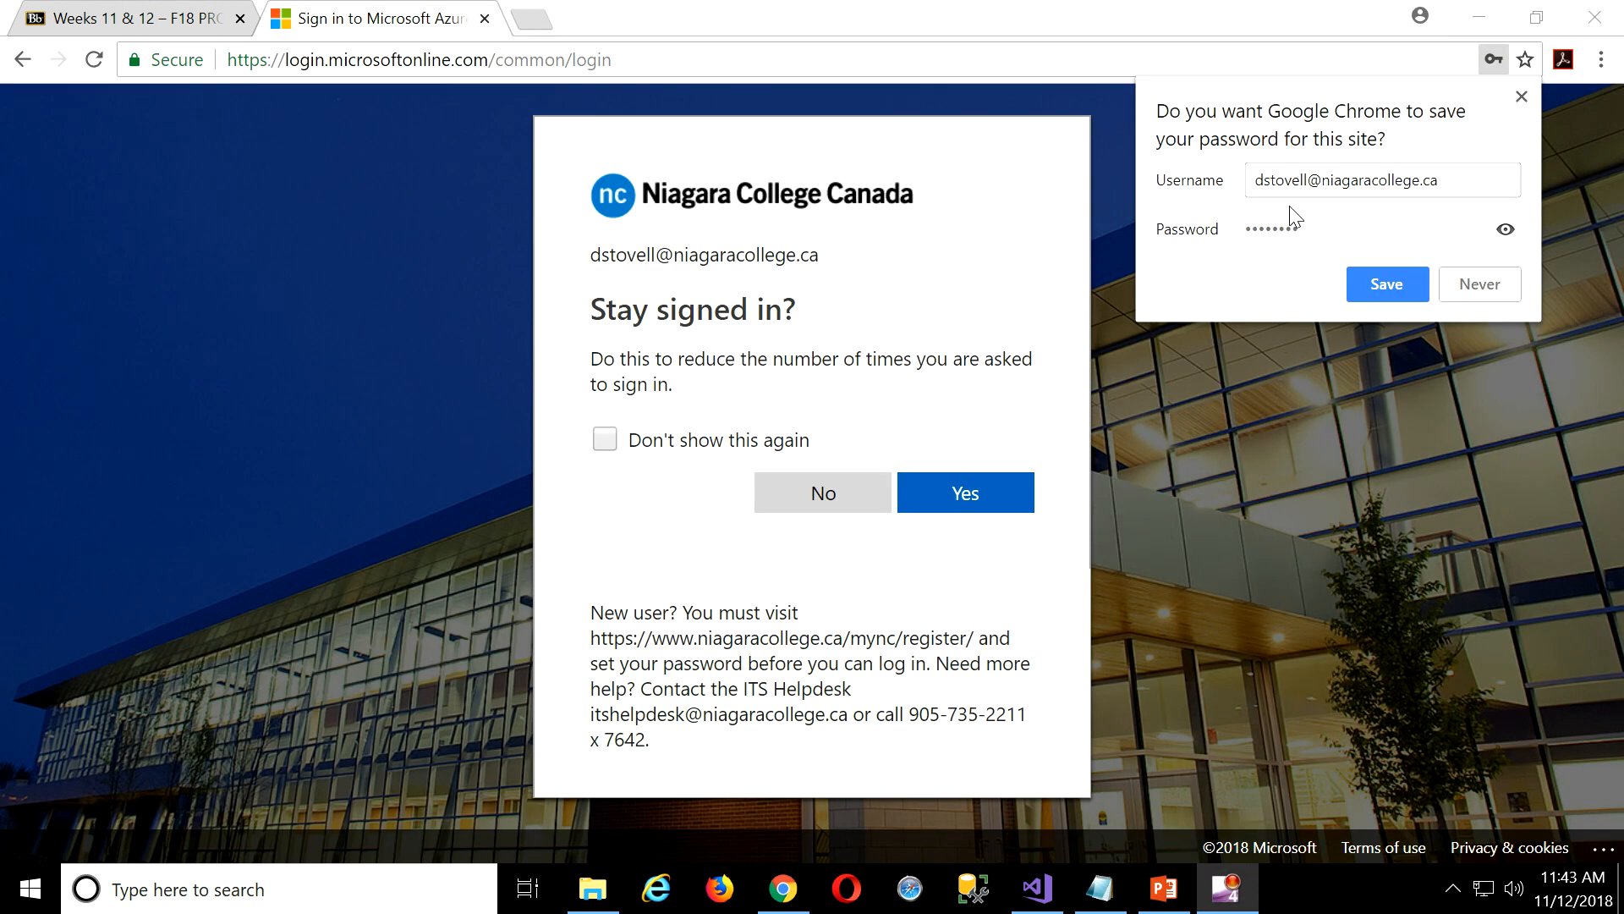
left_click(1487, 288)
left_click(969, 493)
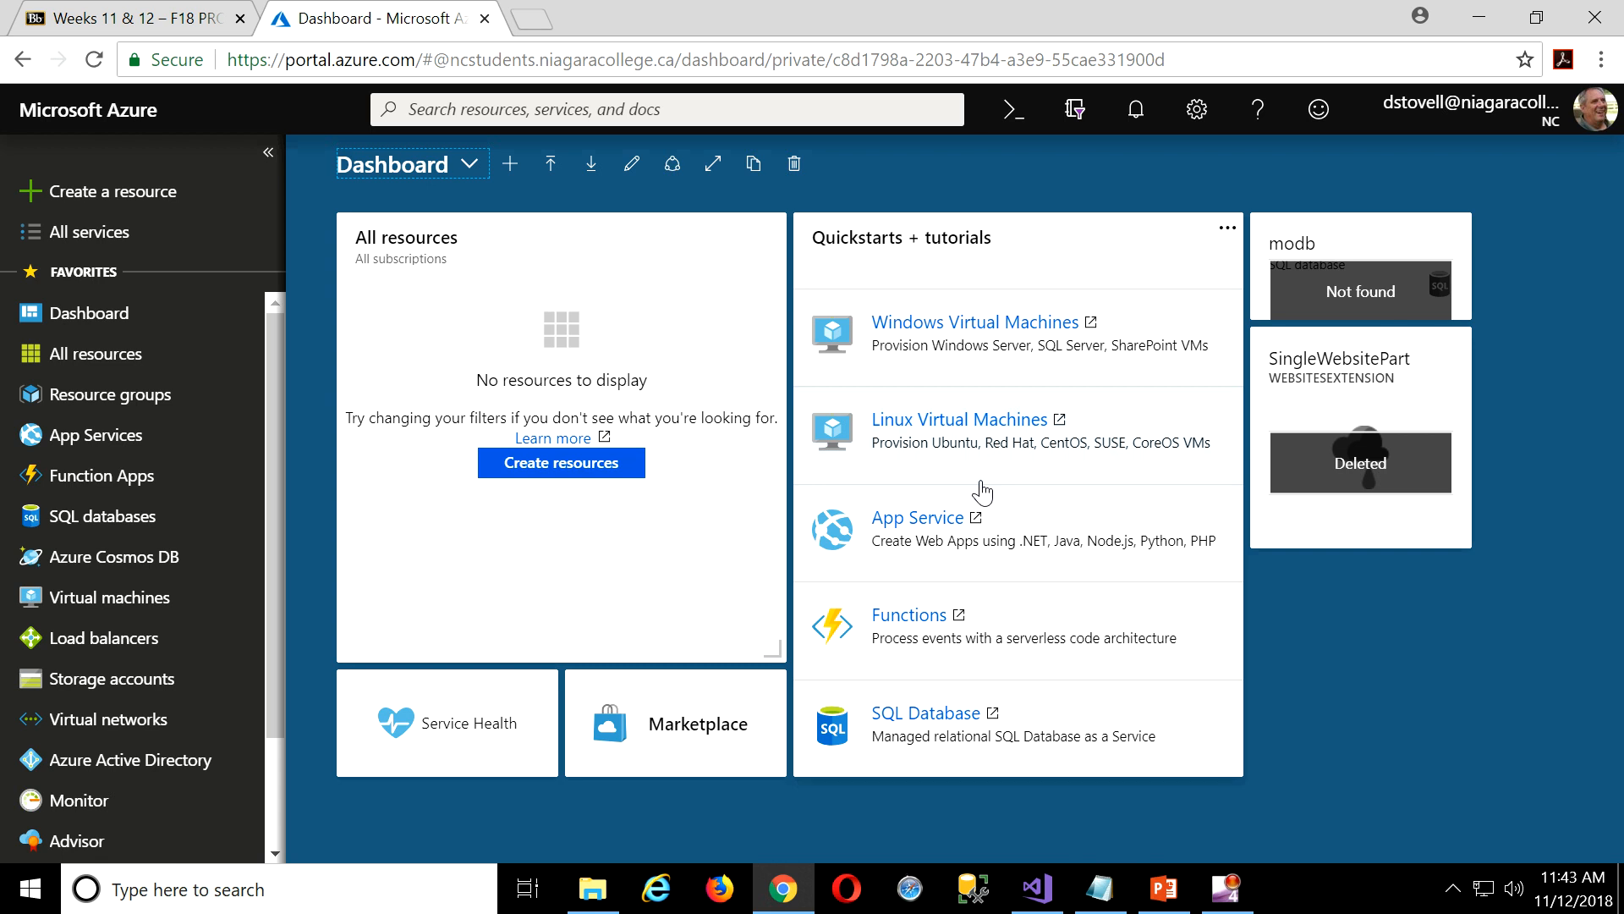
Review the account's Directory + subscription filter settings.
left_click(1553, 125)
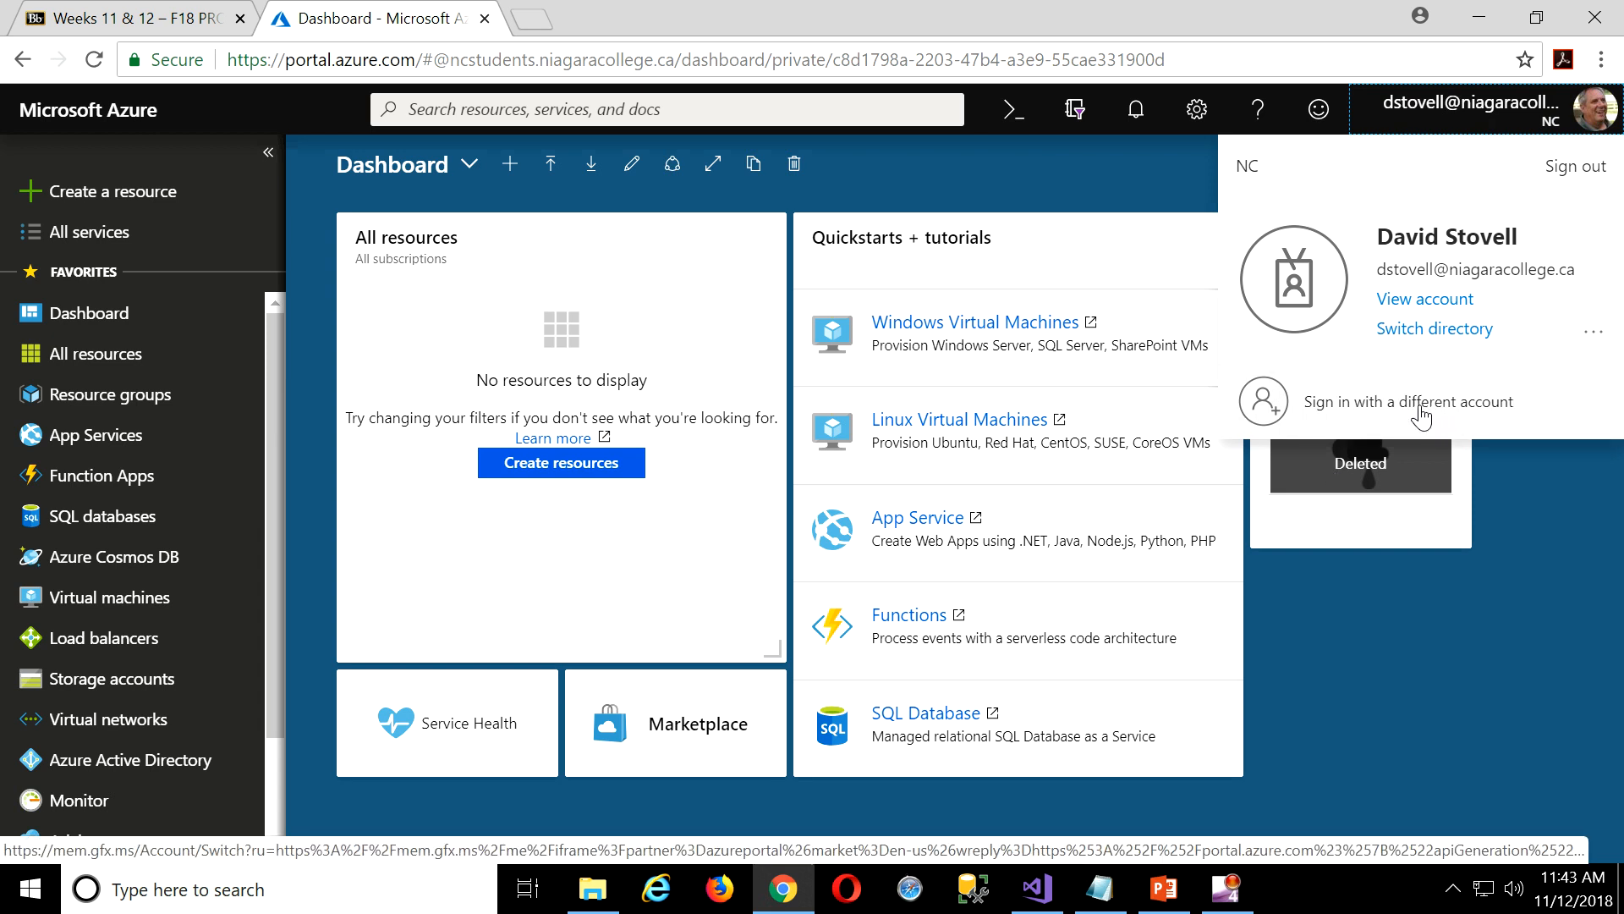
left_click(1433, 330)
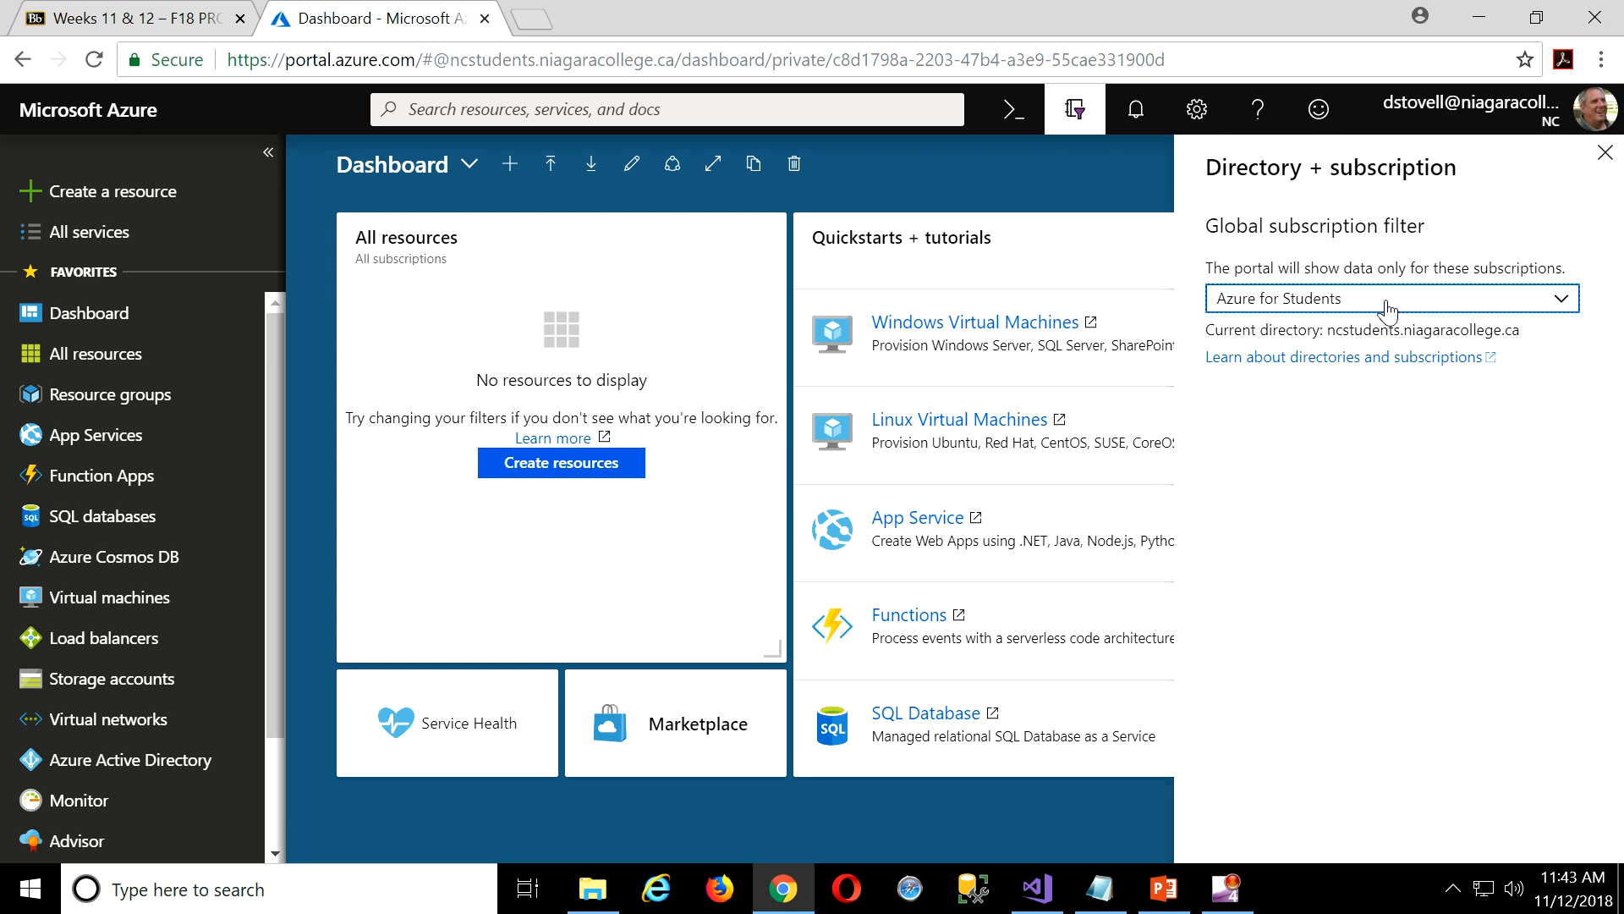
left_click(1388, 311)
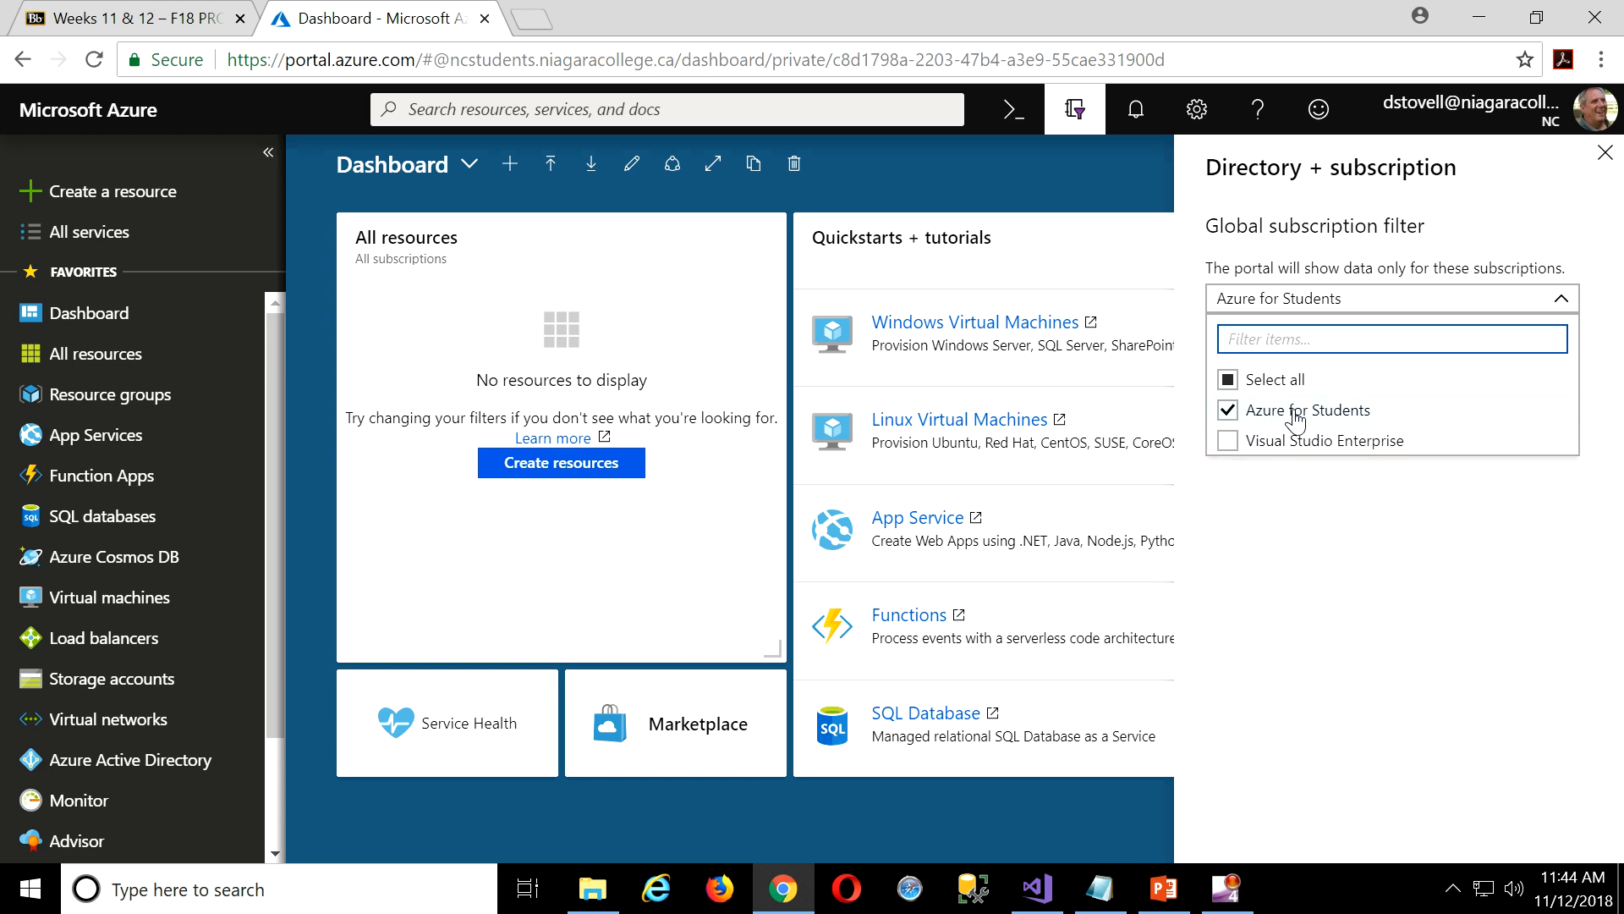
triple_click(1462, 227)
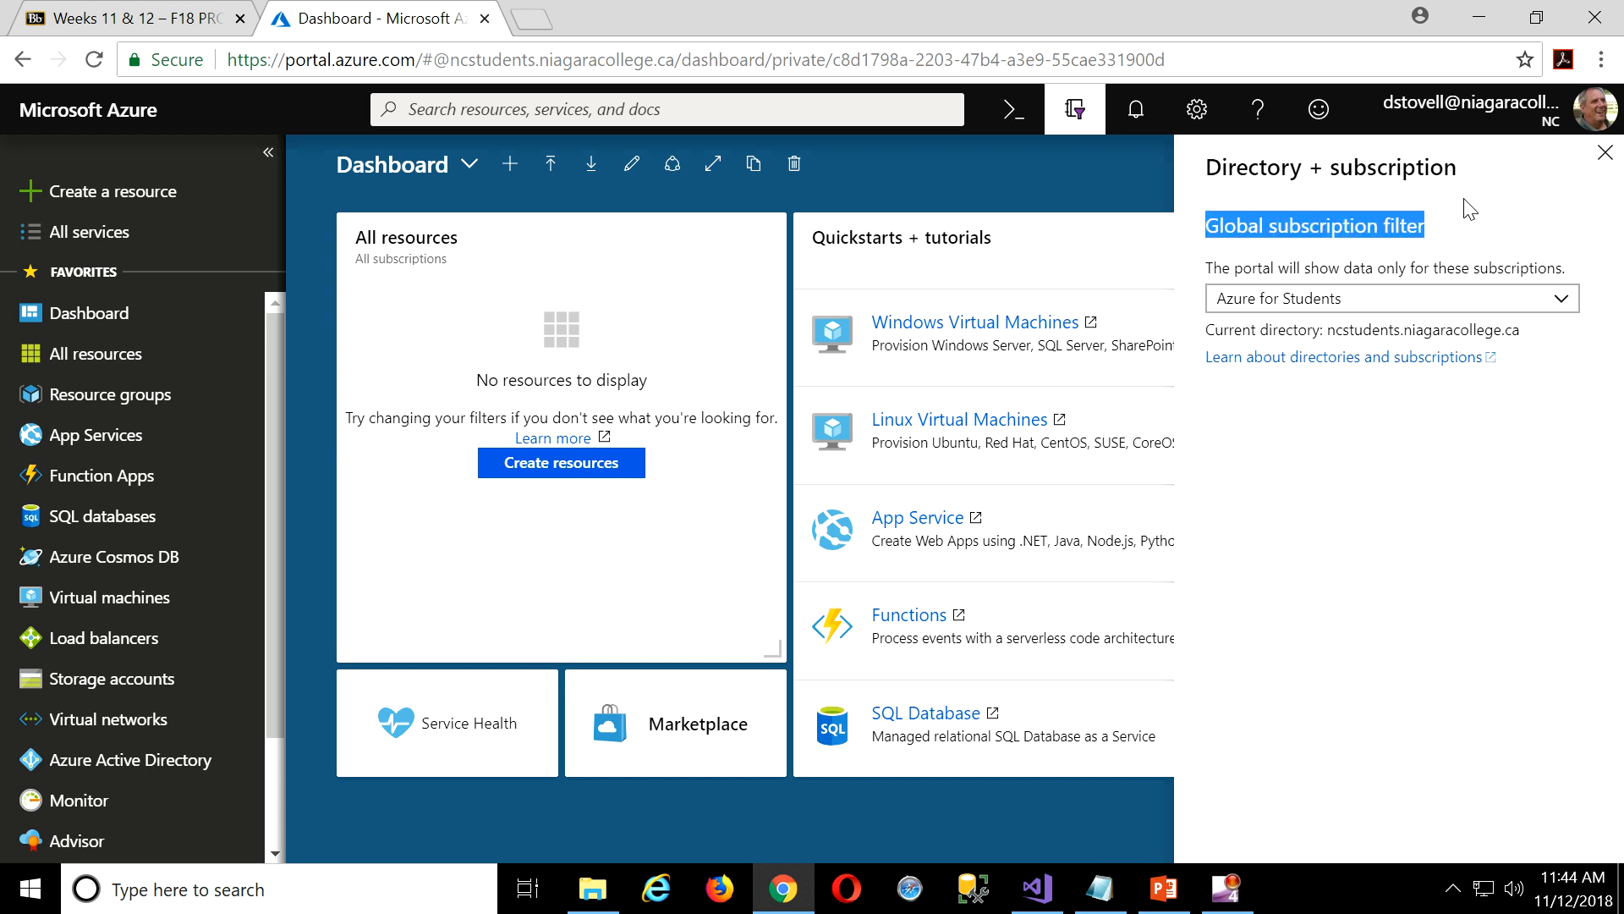
left_click(1605, 153)
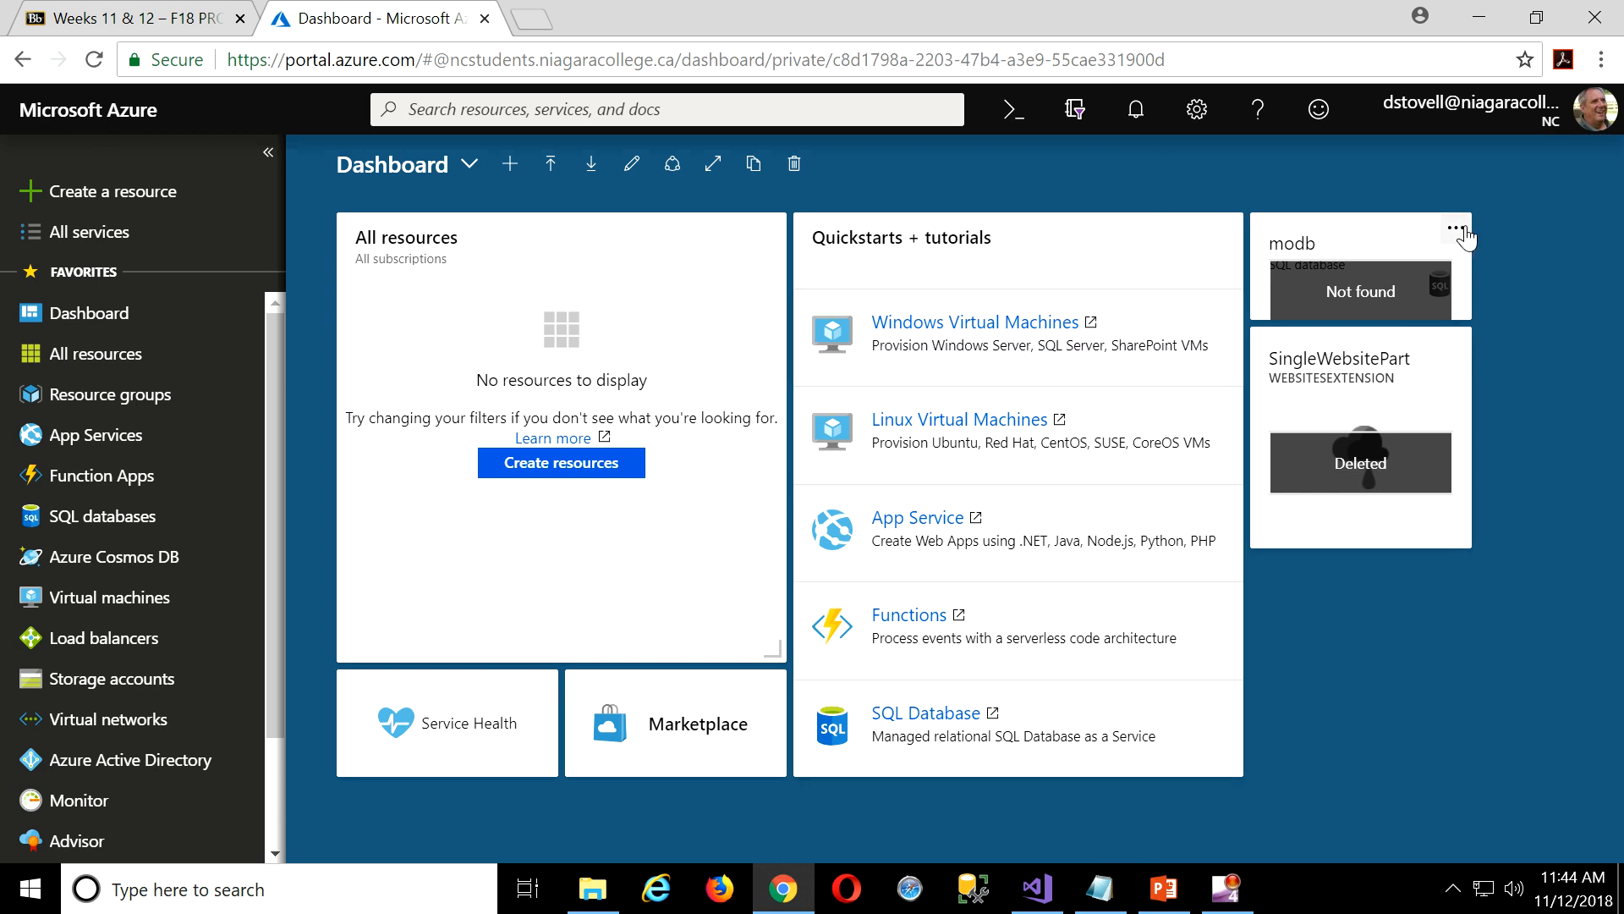
Remove the modb and SingleWebsitePart tiles from the dashboard.
left_click(1456, 228)
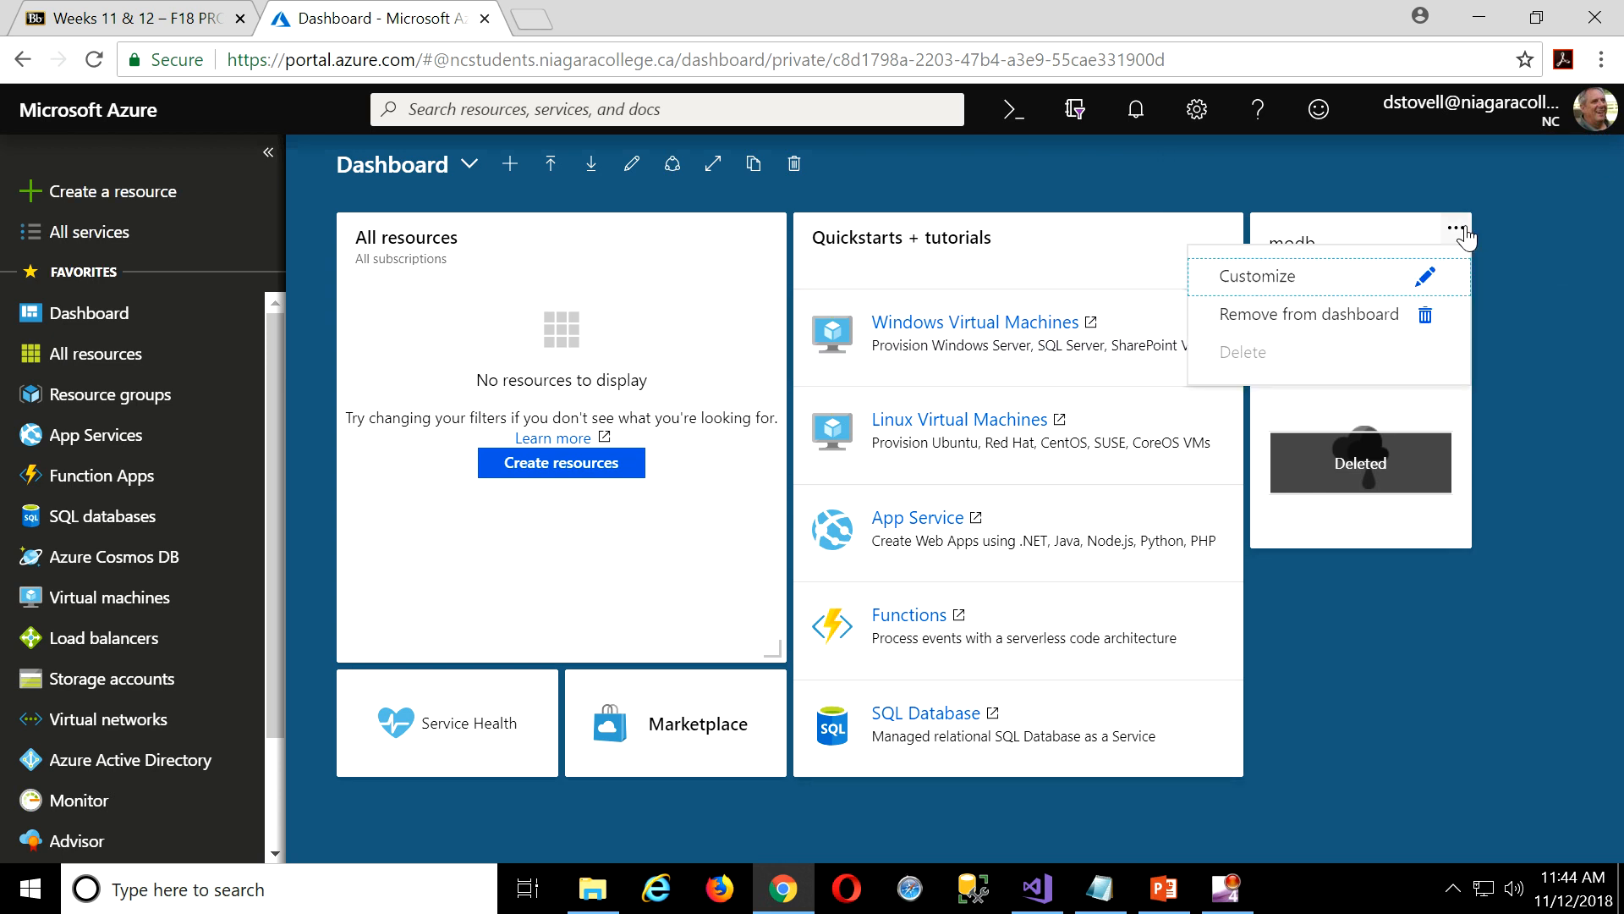
left_click(1273, 316)
left_click(1455, 344)
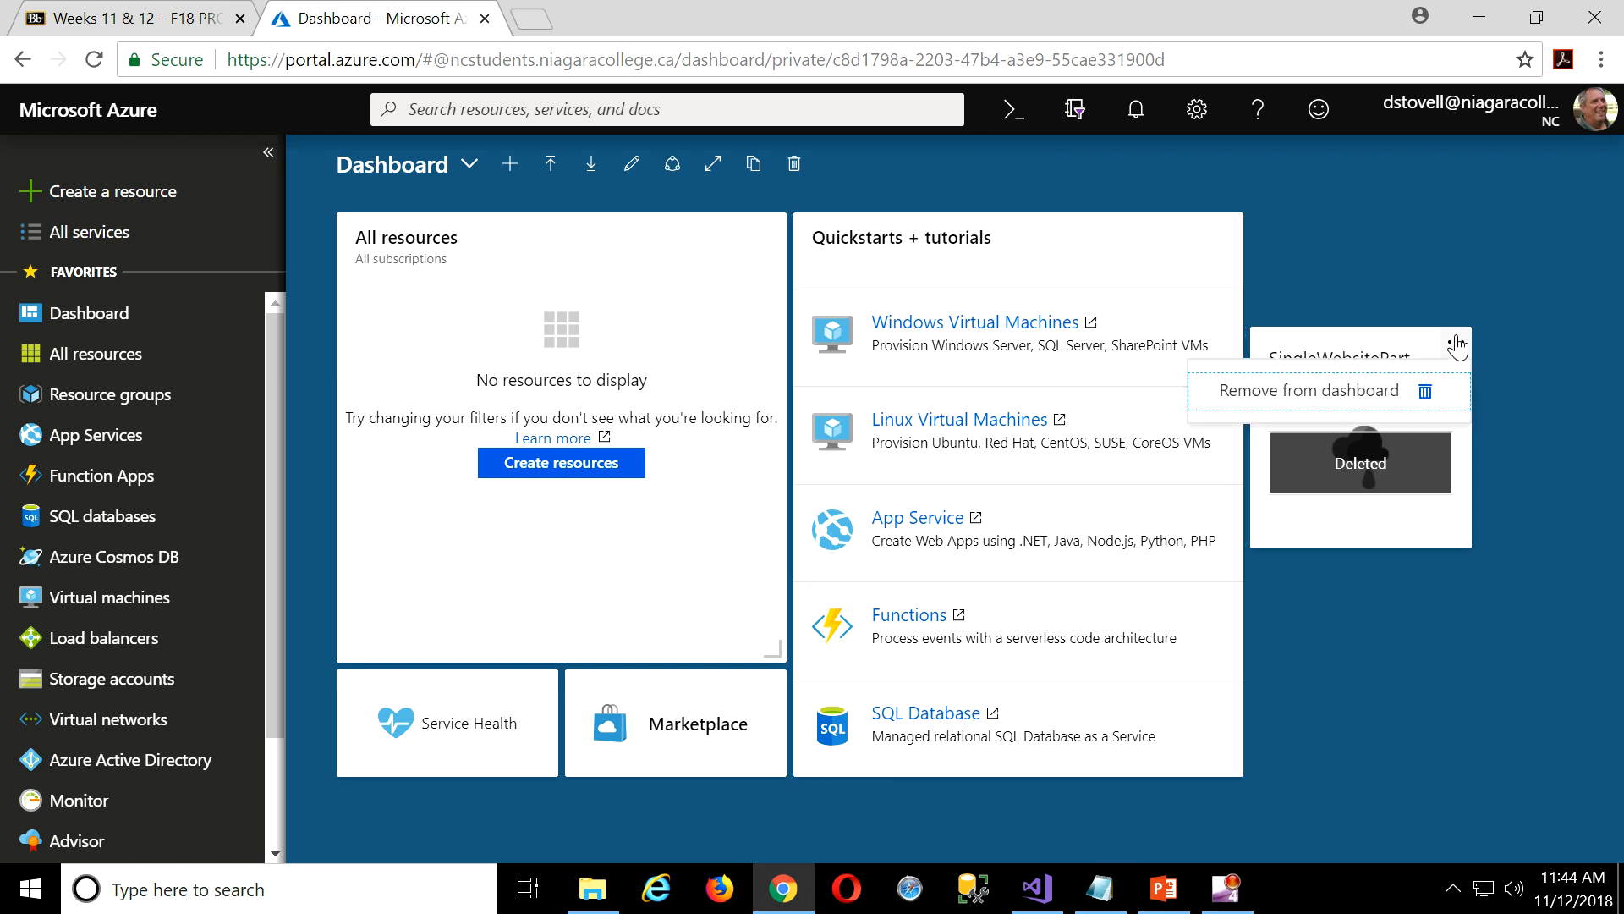
left_click(1316, 392)
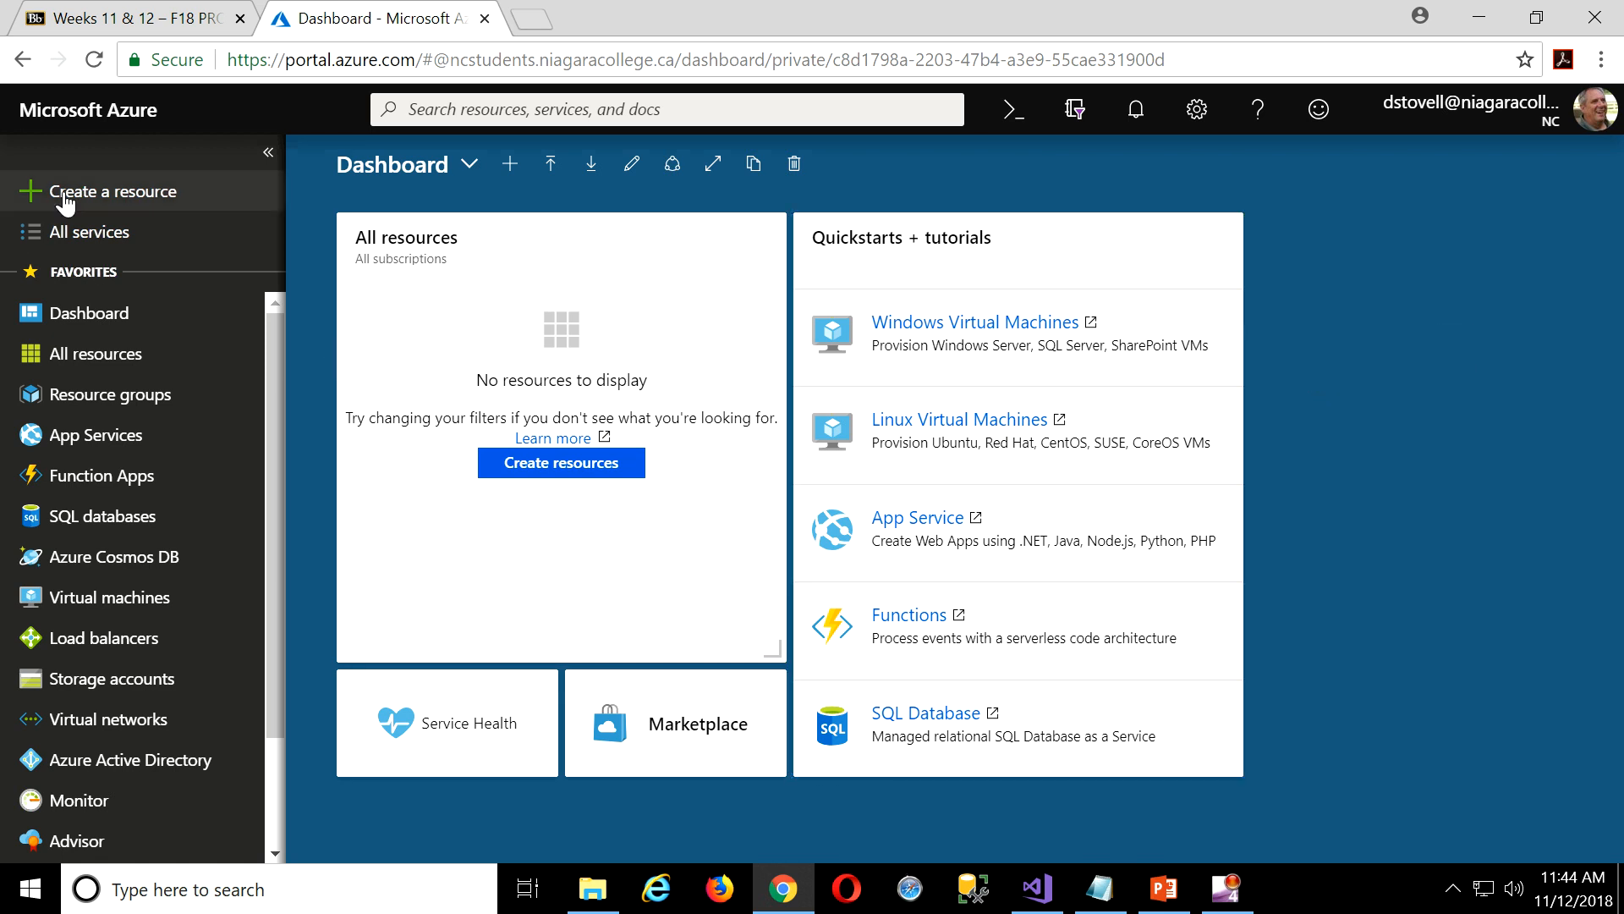
Show All resources filtered to the Azure for Students subscription.
left_click(88, 356)
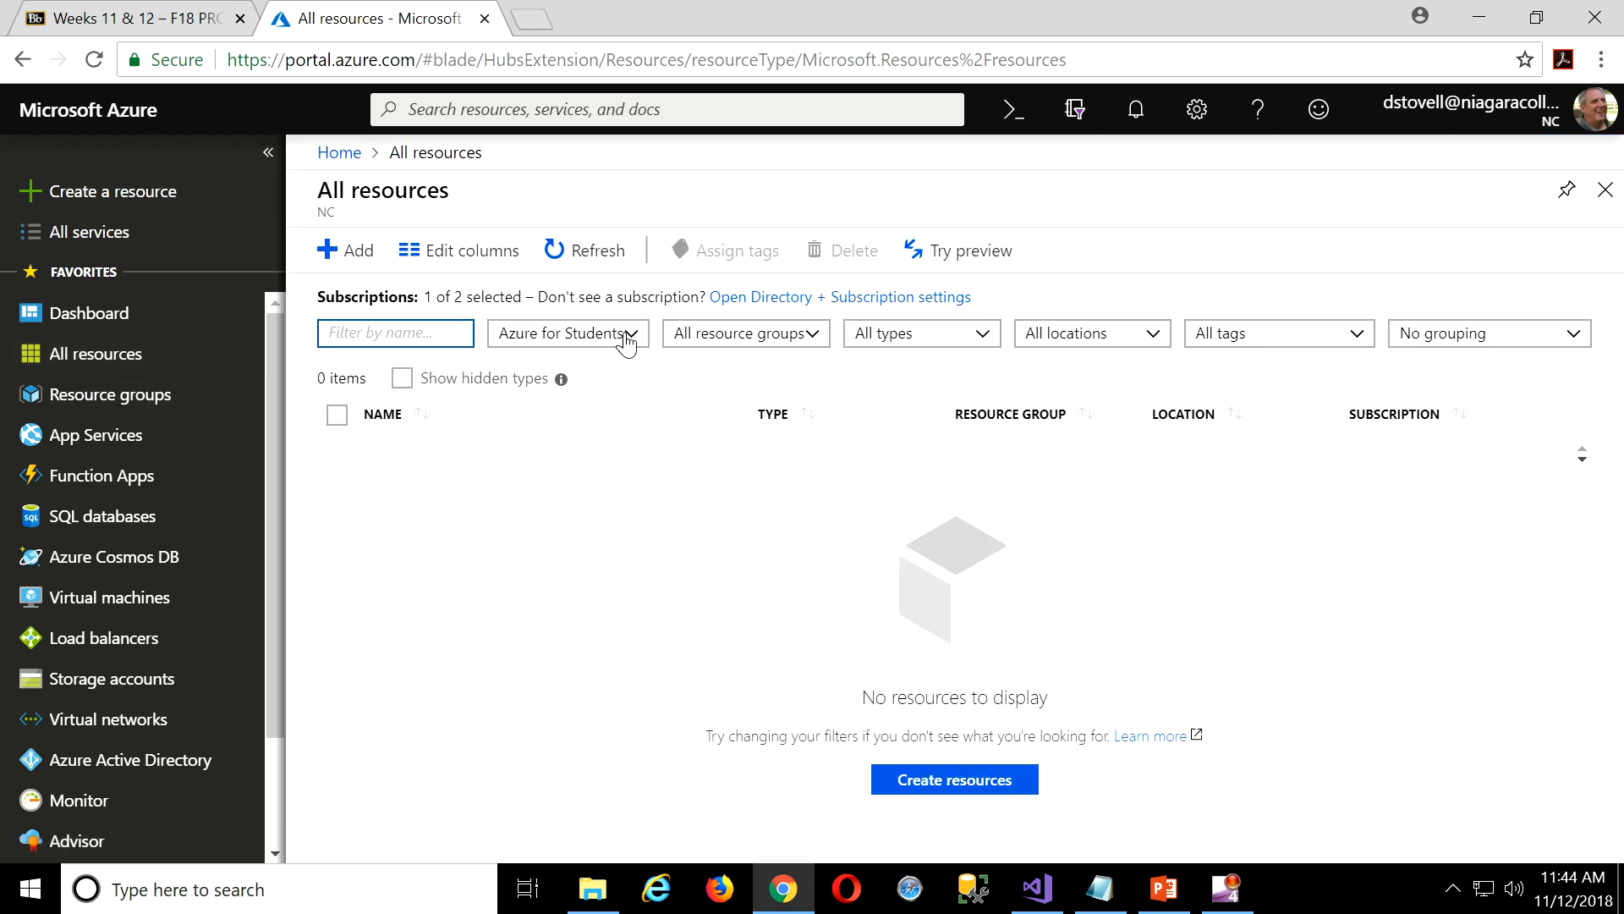
left_click(629, 338)
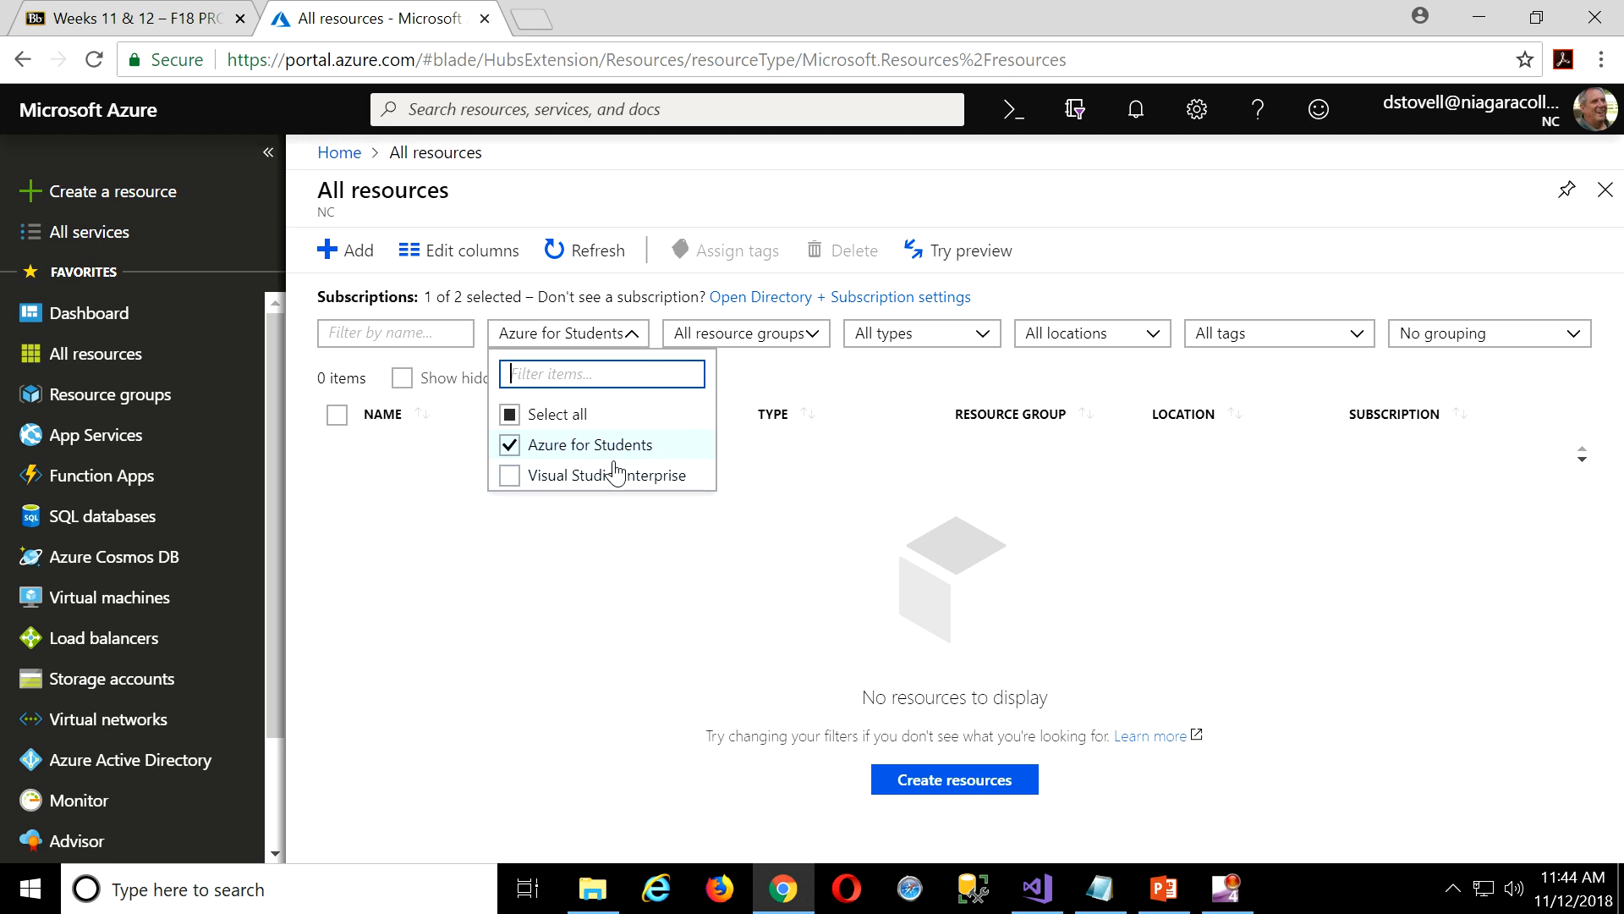
left_click(582, 447)
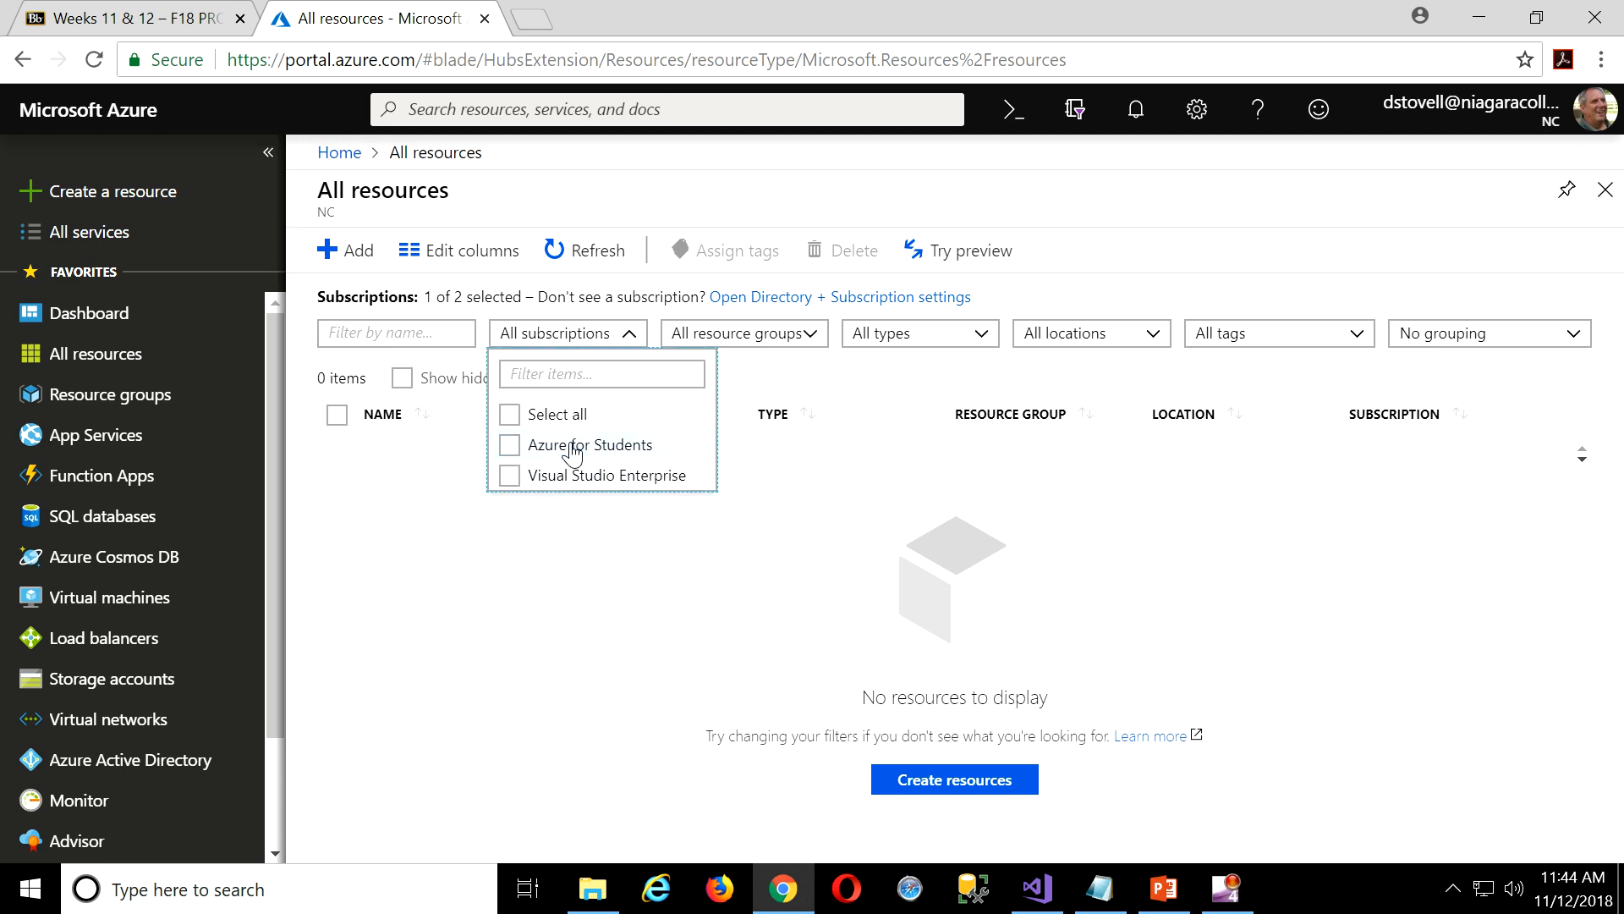
left_click(509, 446)
left_click(773, 551)
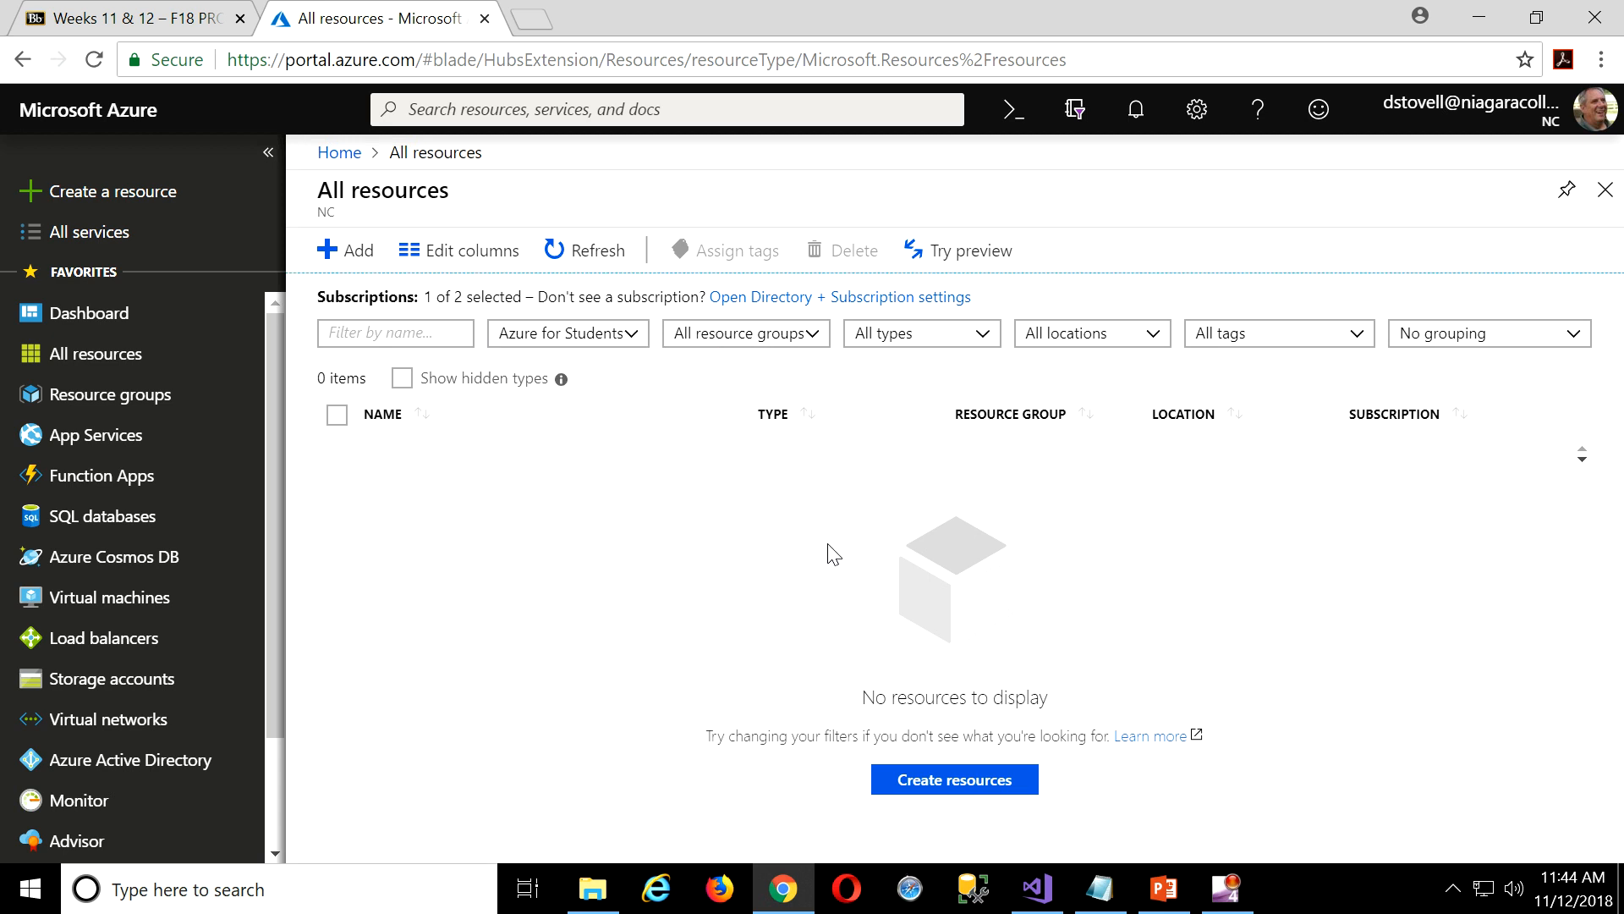
Start a new SQL Database named mo2018.
left_click(105, 201)
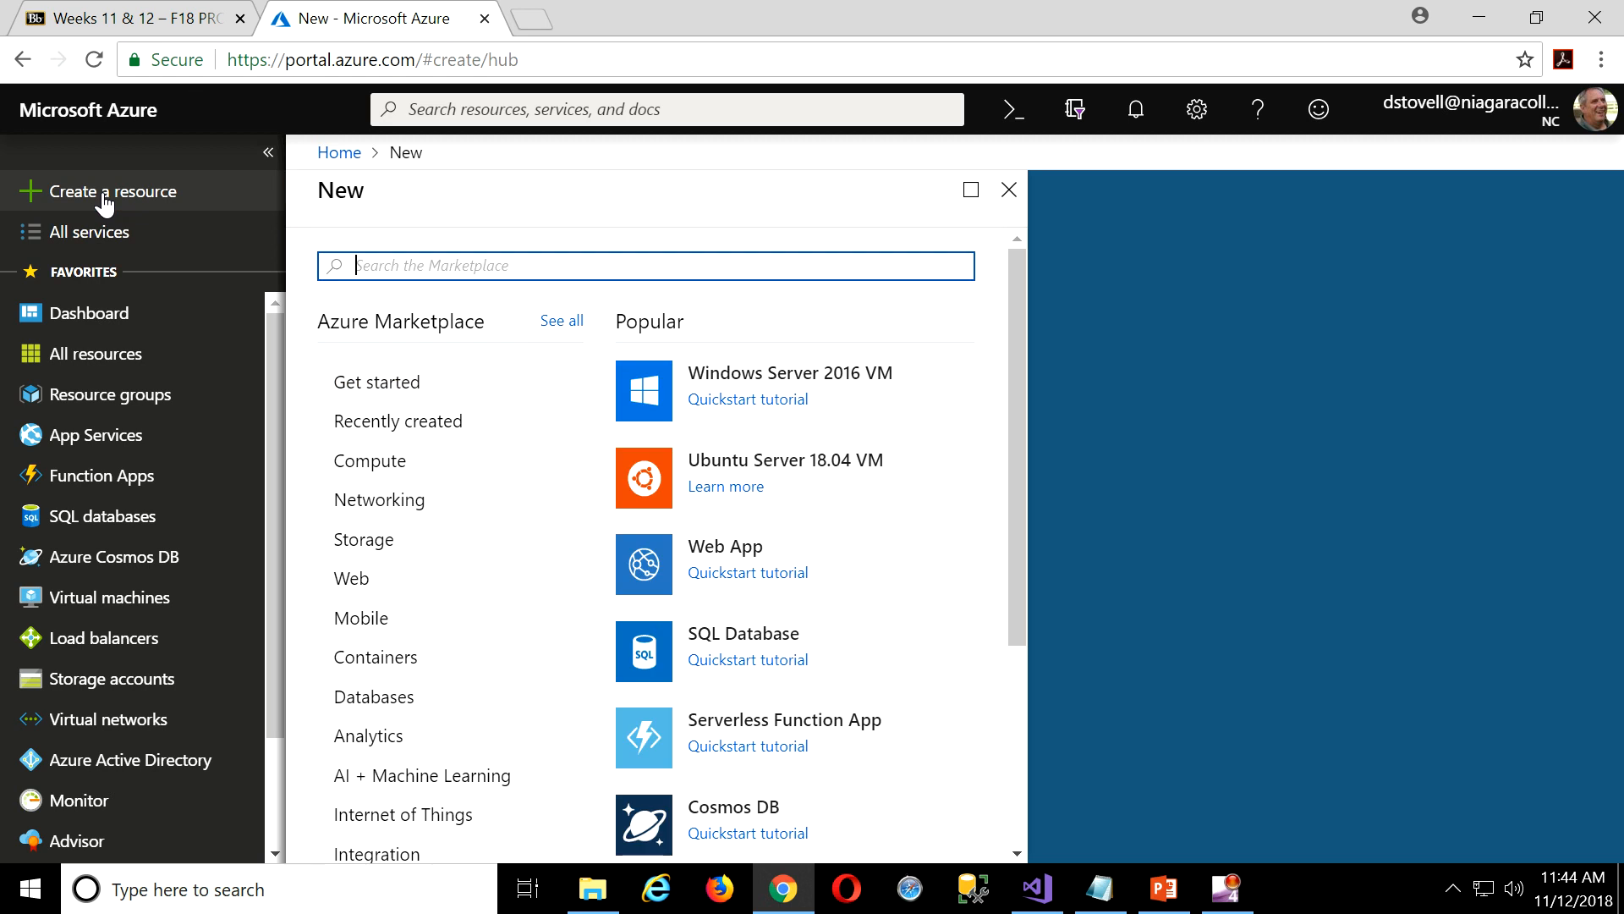
left_click(764, 636)
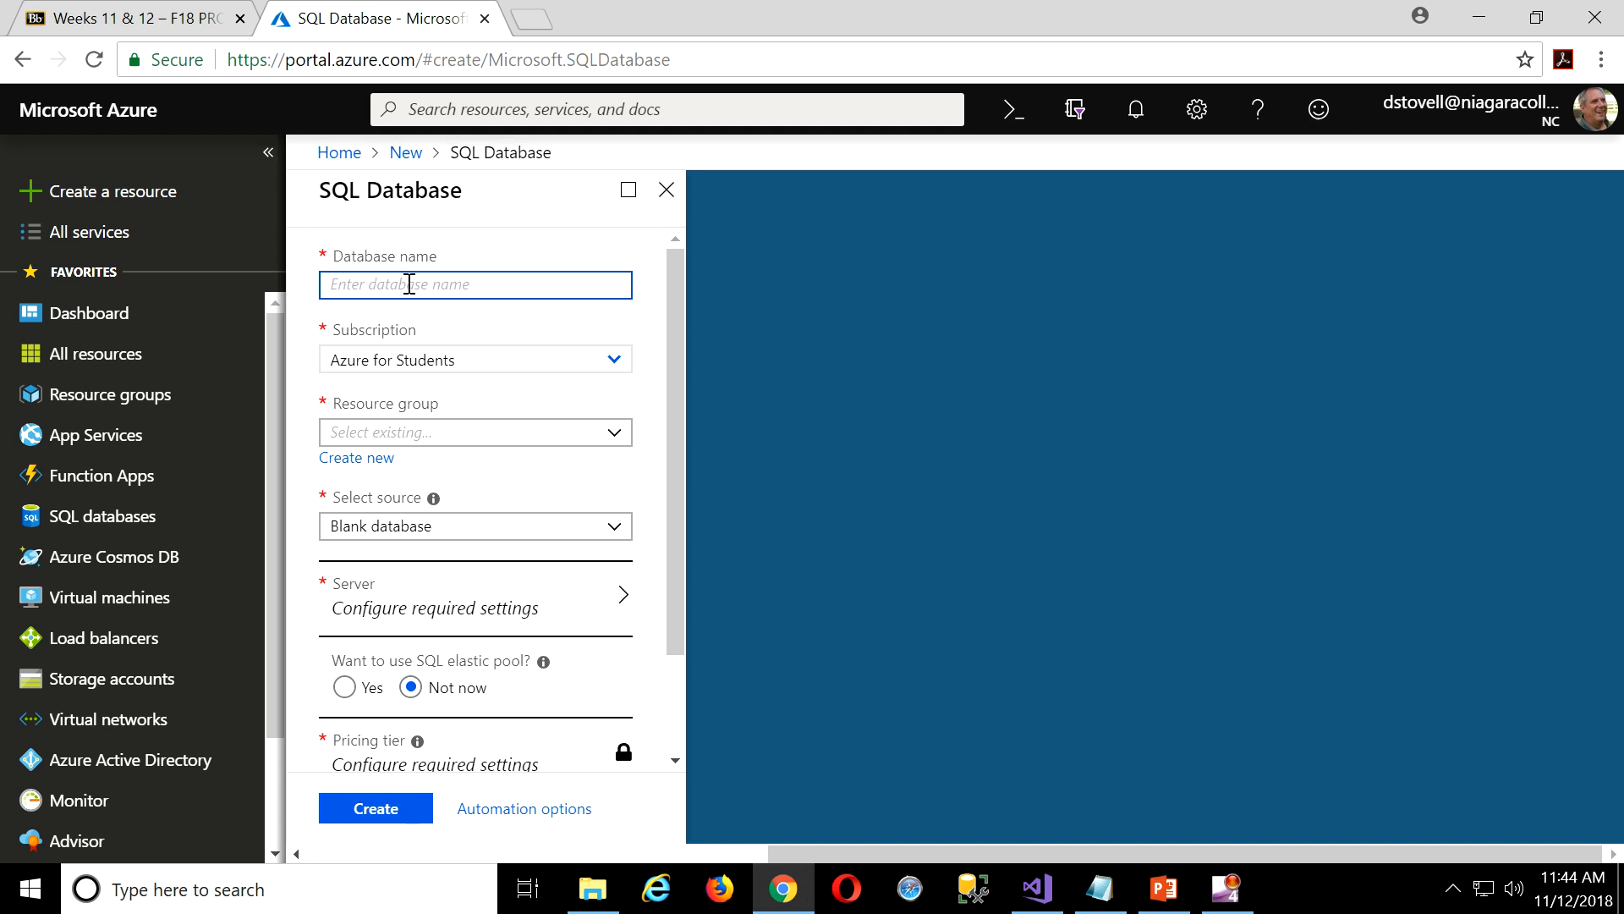
type("mo2018")
Create a new resource group named DeleteThislater_RG for the database.
left_click(498, 430)
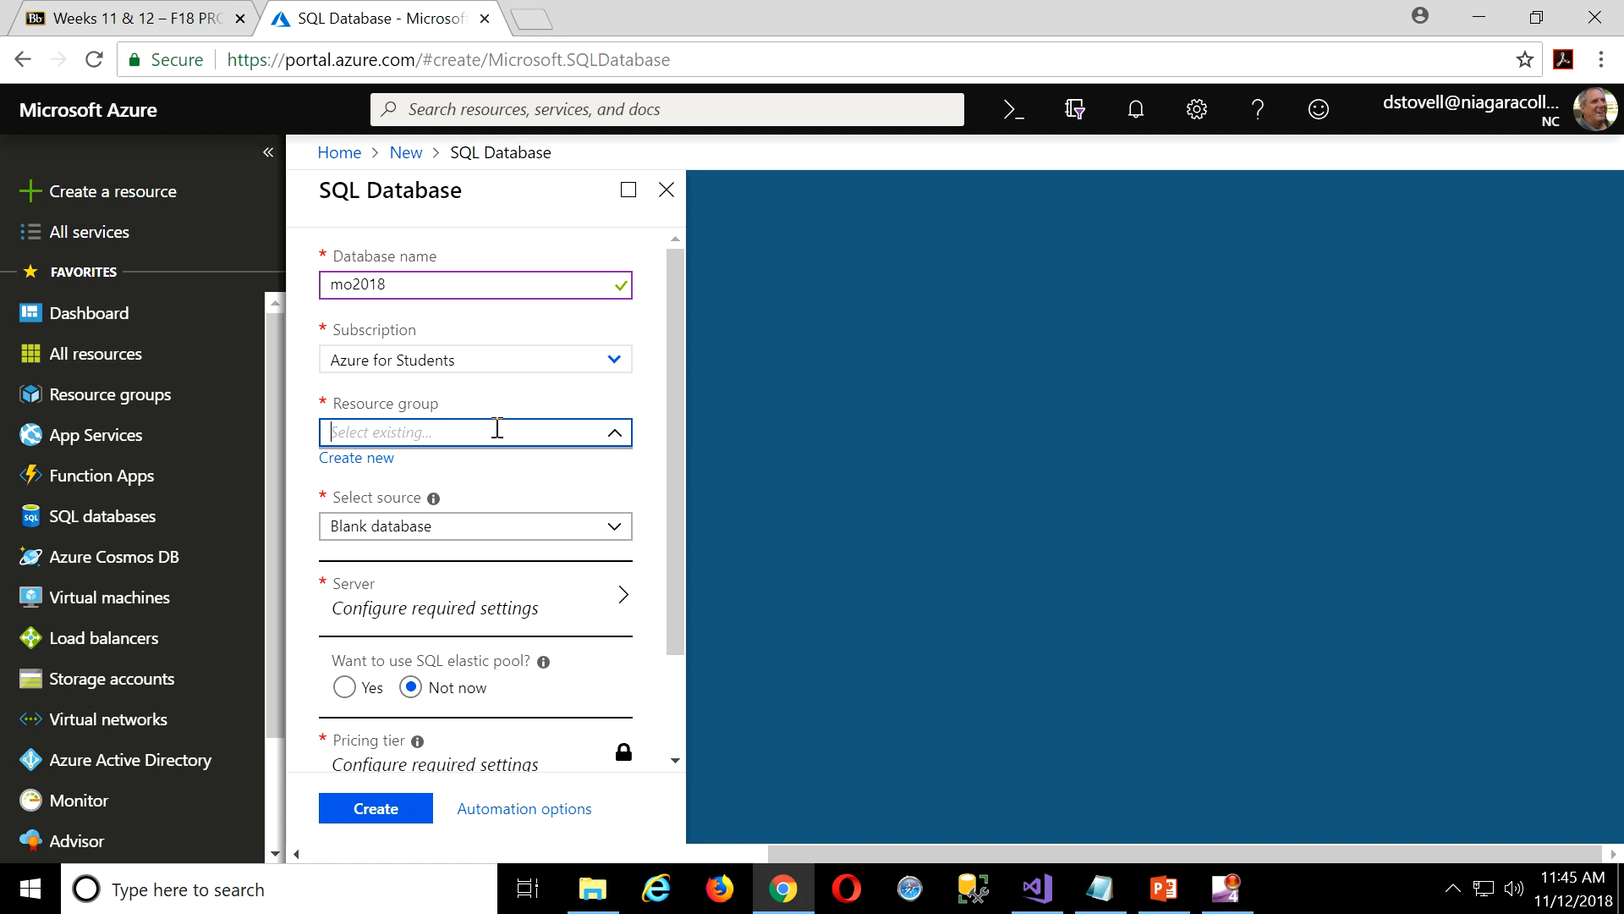
left_click(357, 459)
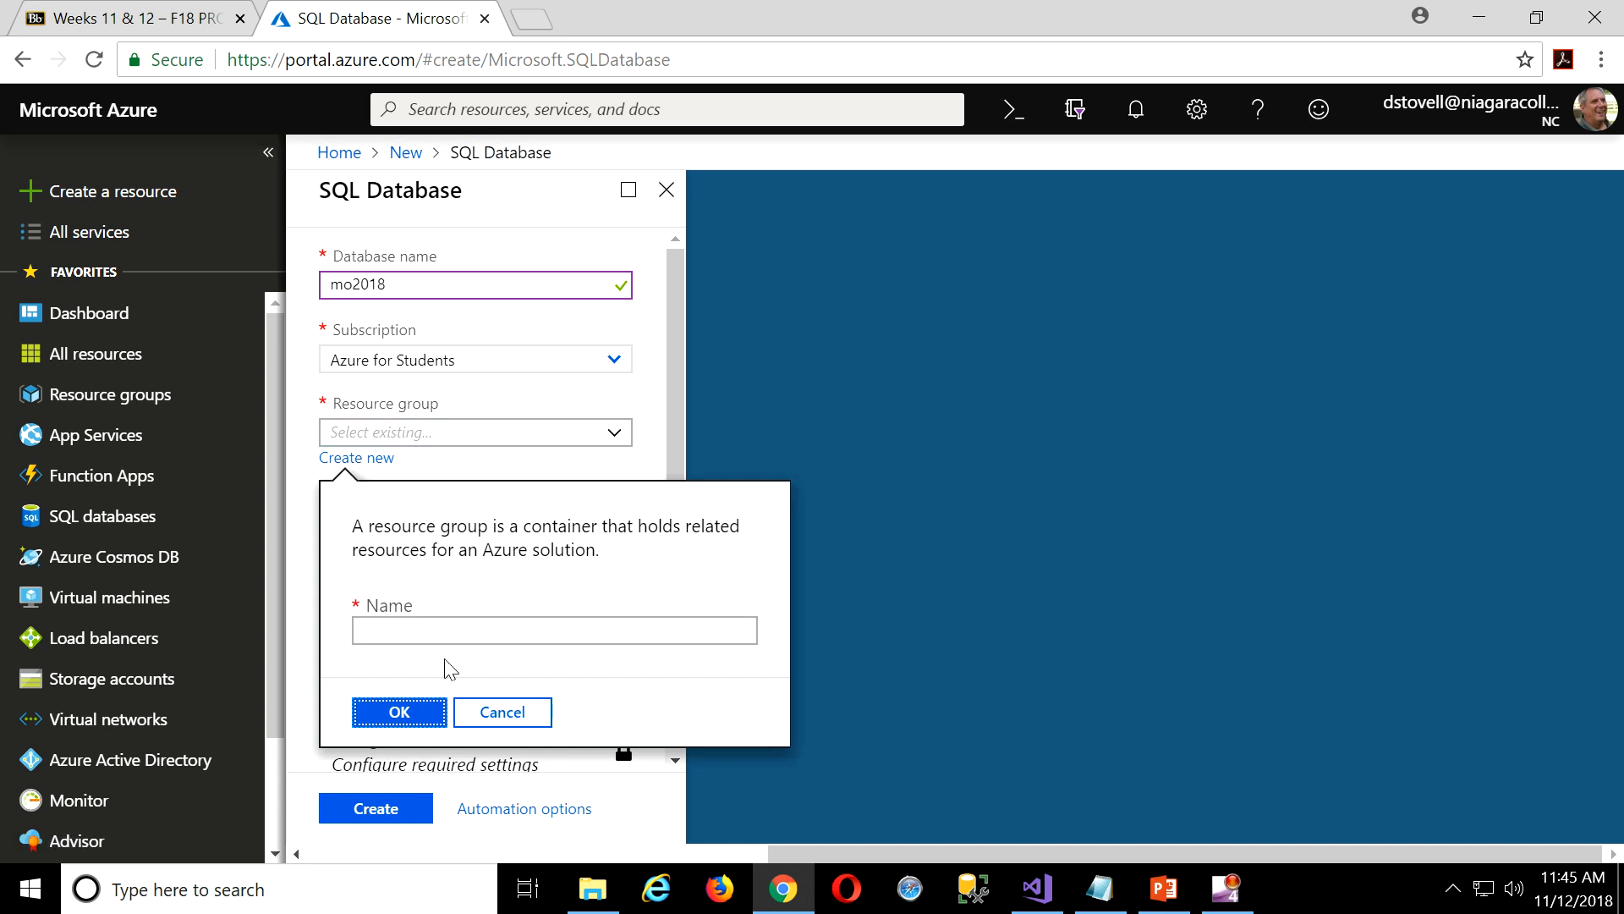
left_click(447, 636)
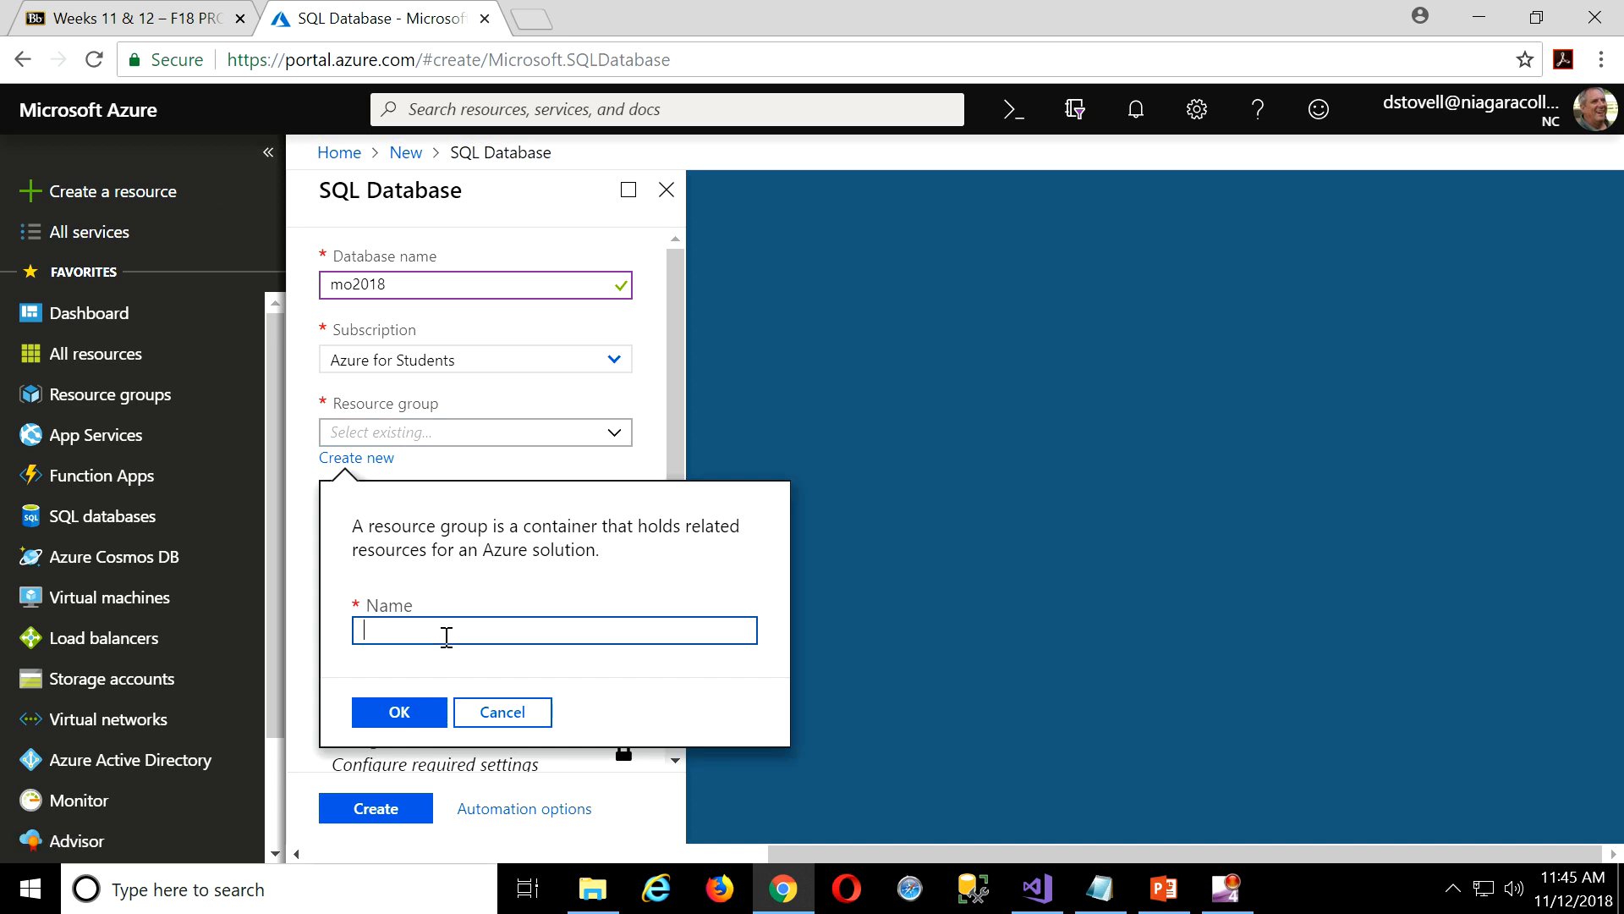
type("DeleteThislater")
type("_RG")
left_click(411, 720)
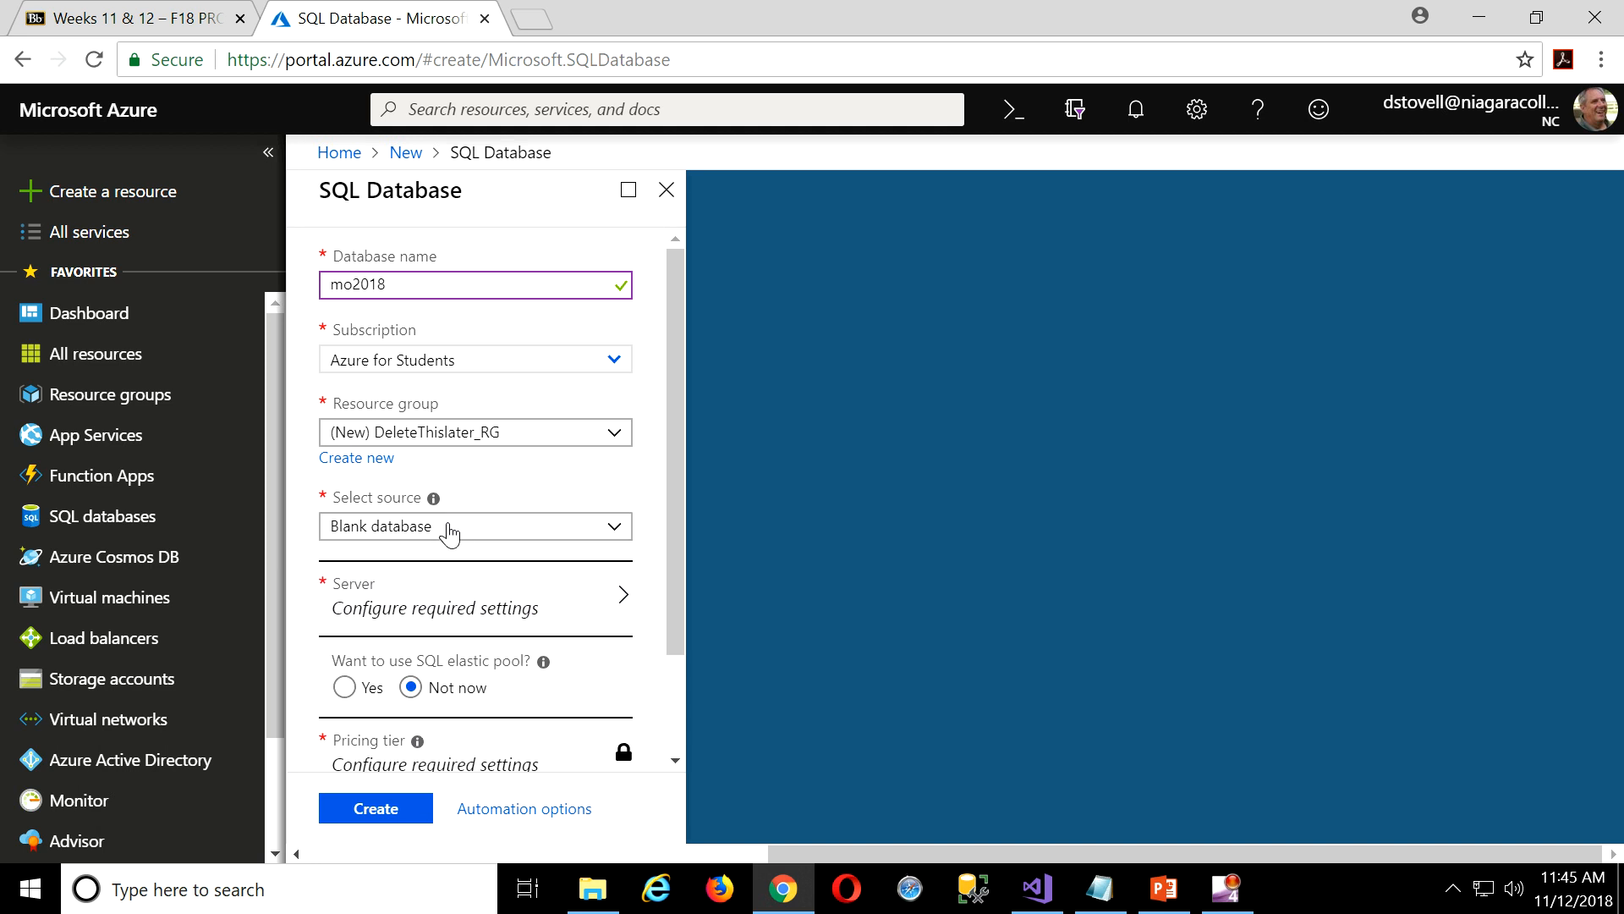
Set up a new server named mo2018 with admin login sqlAdmin.
left_click(624, 604)
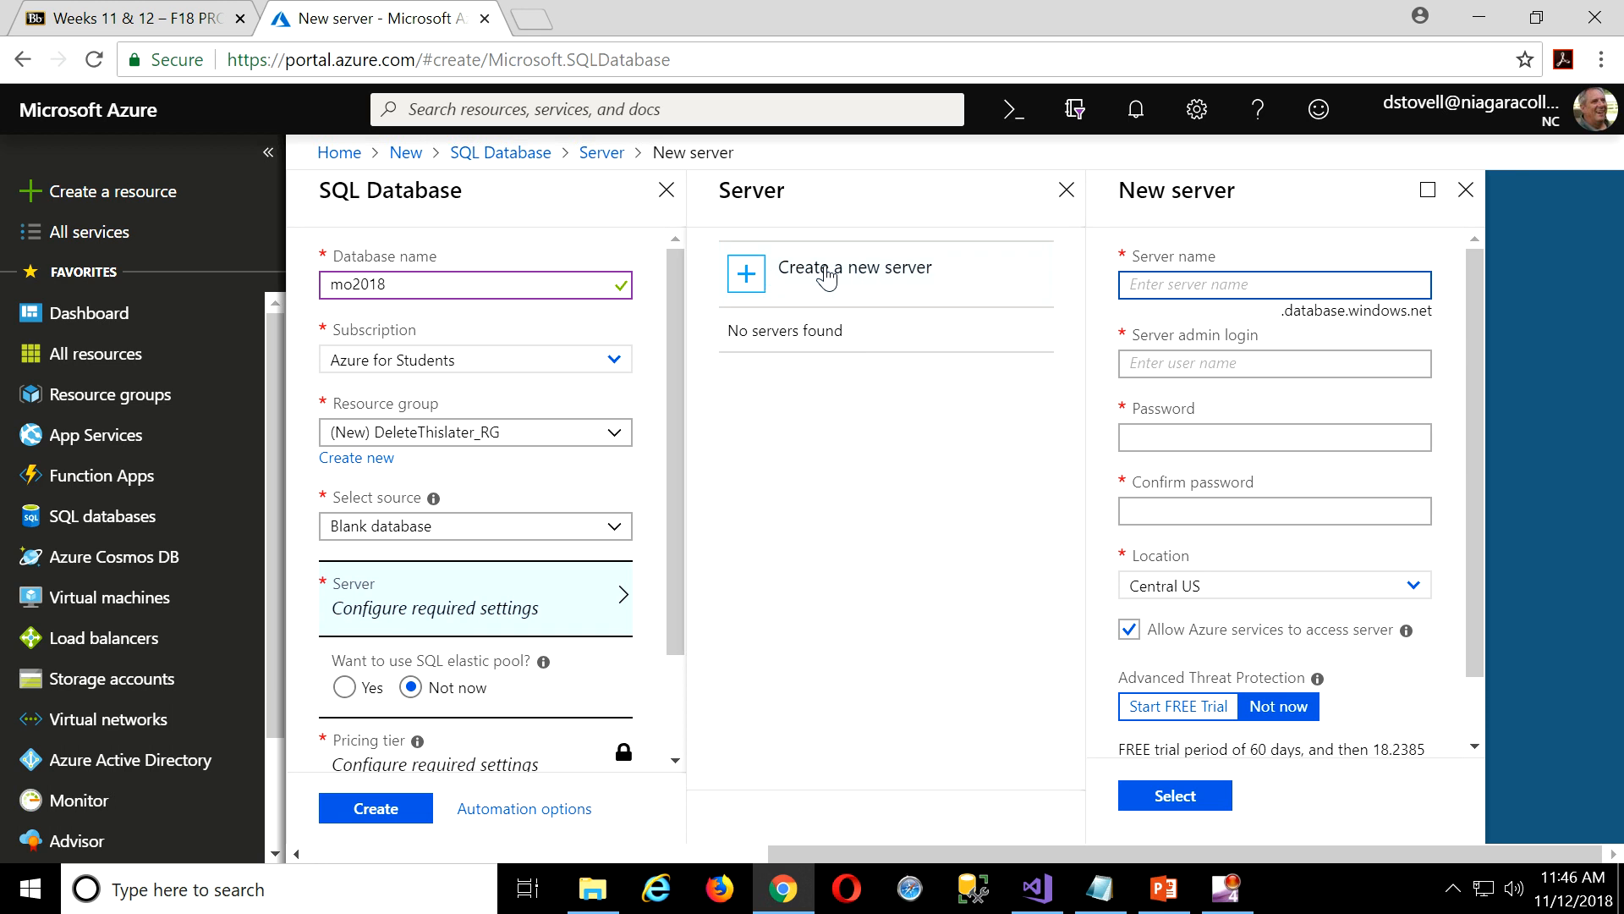
left_click(744, 275)
type("mo2")
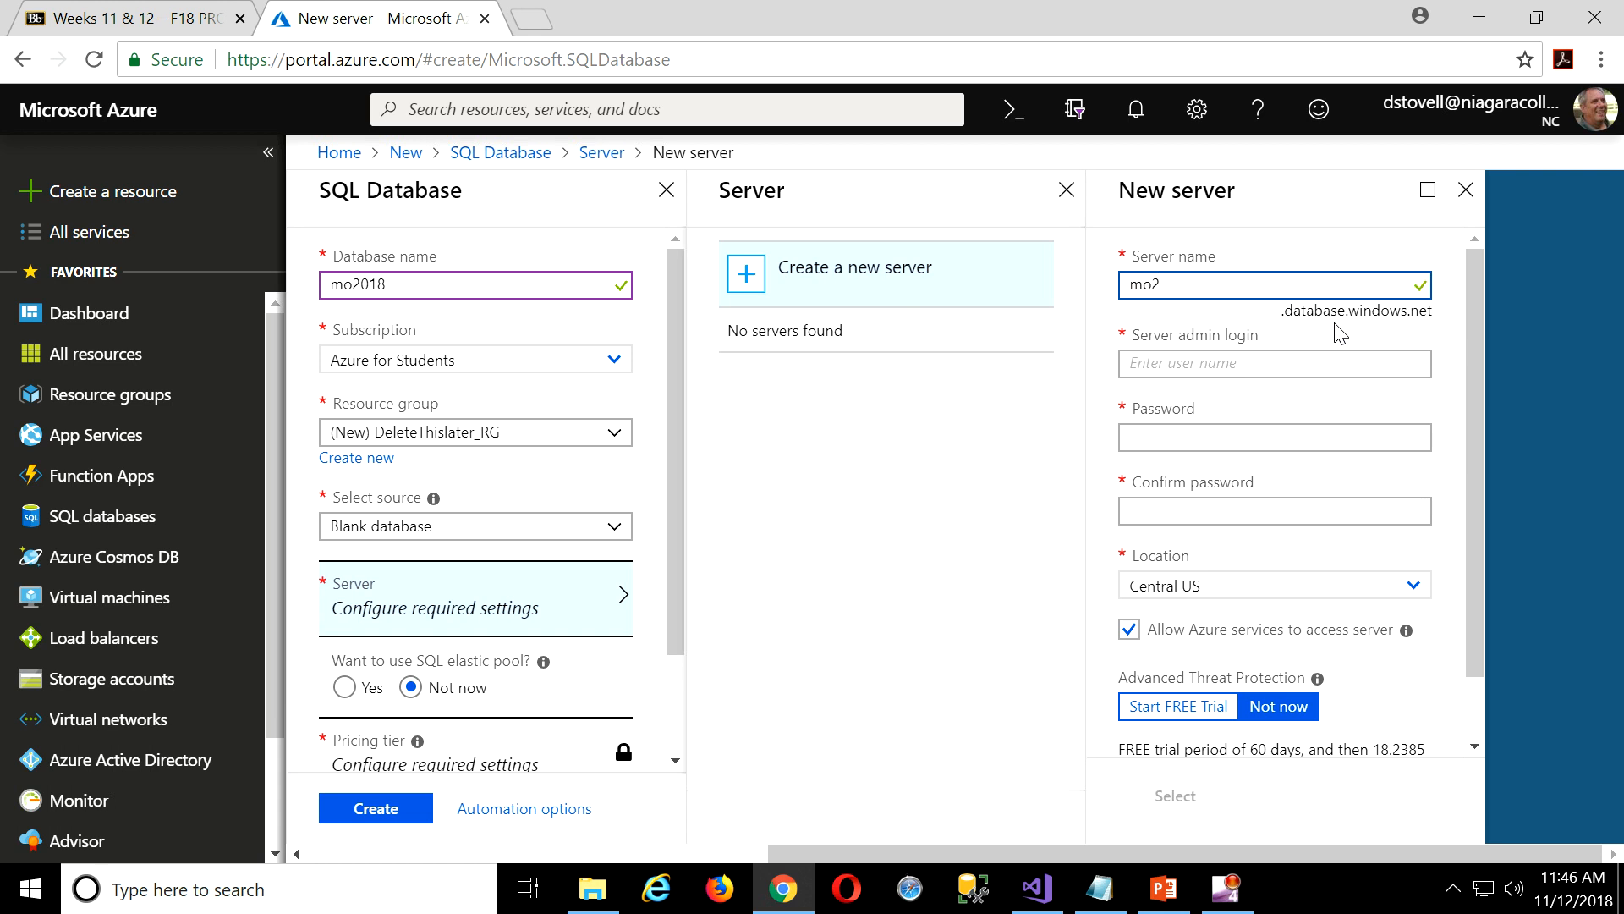
type("018")
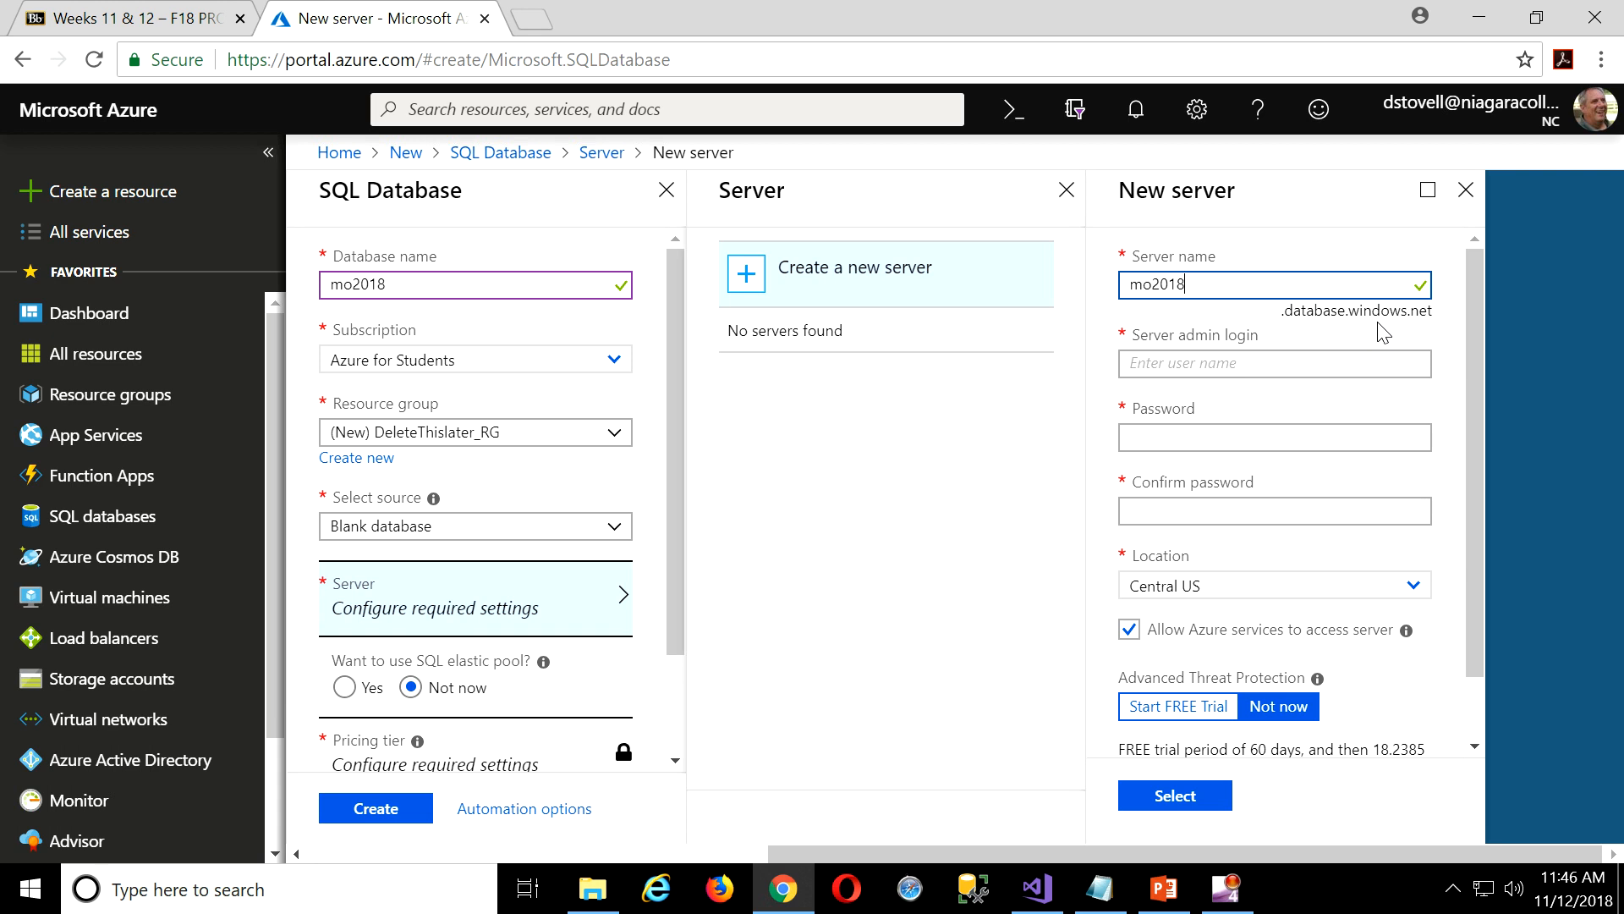
left_click(1235, 366)
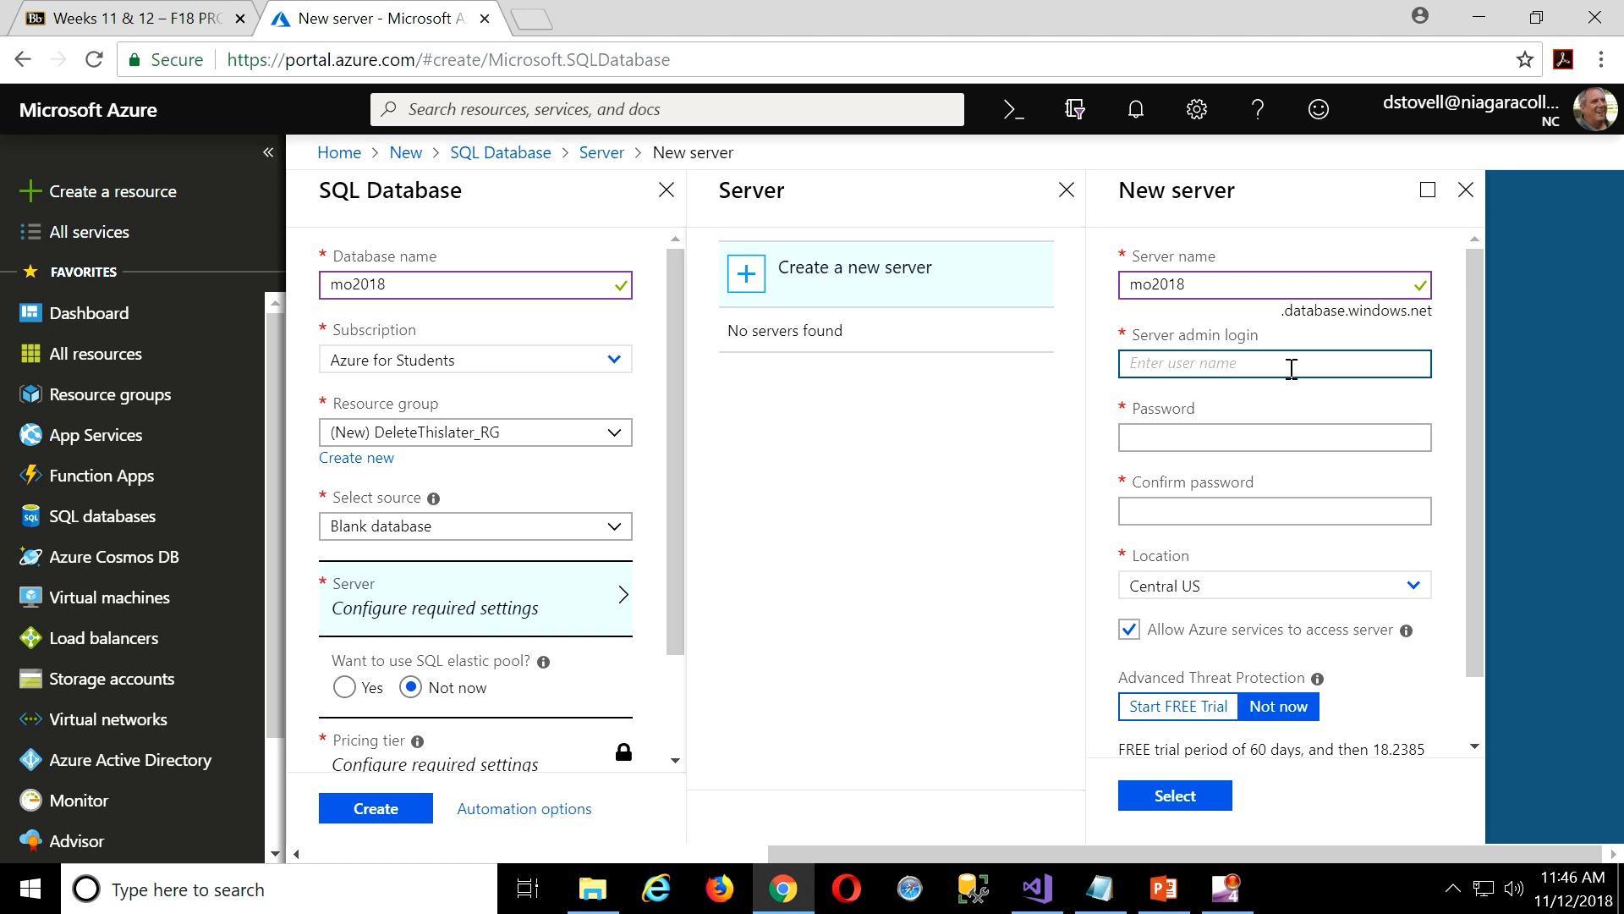
type("sqlAdmin")
left_click(1222, 435)
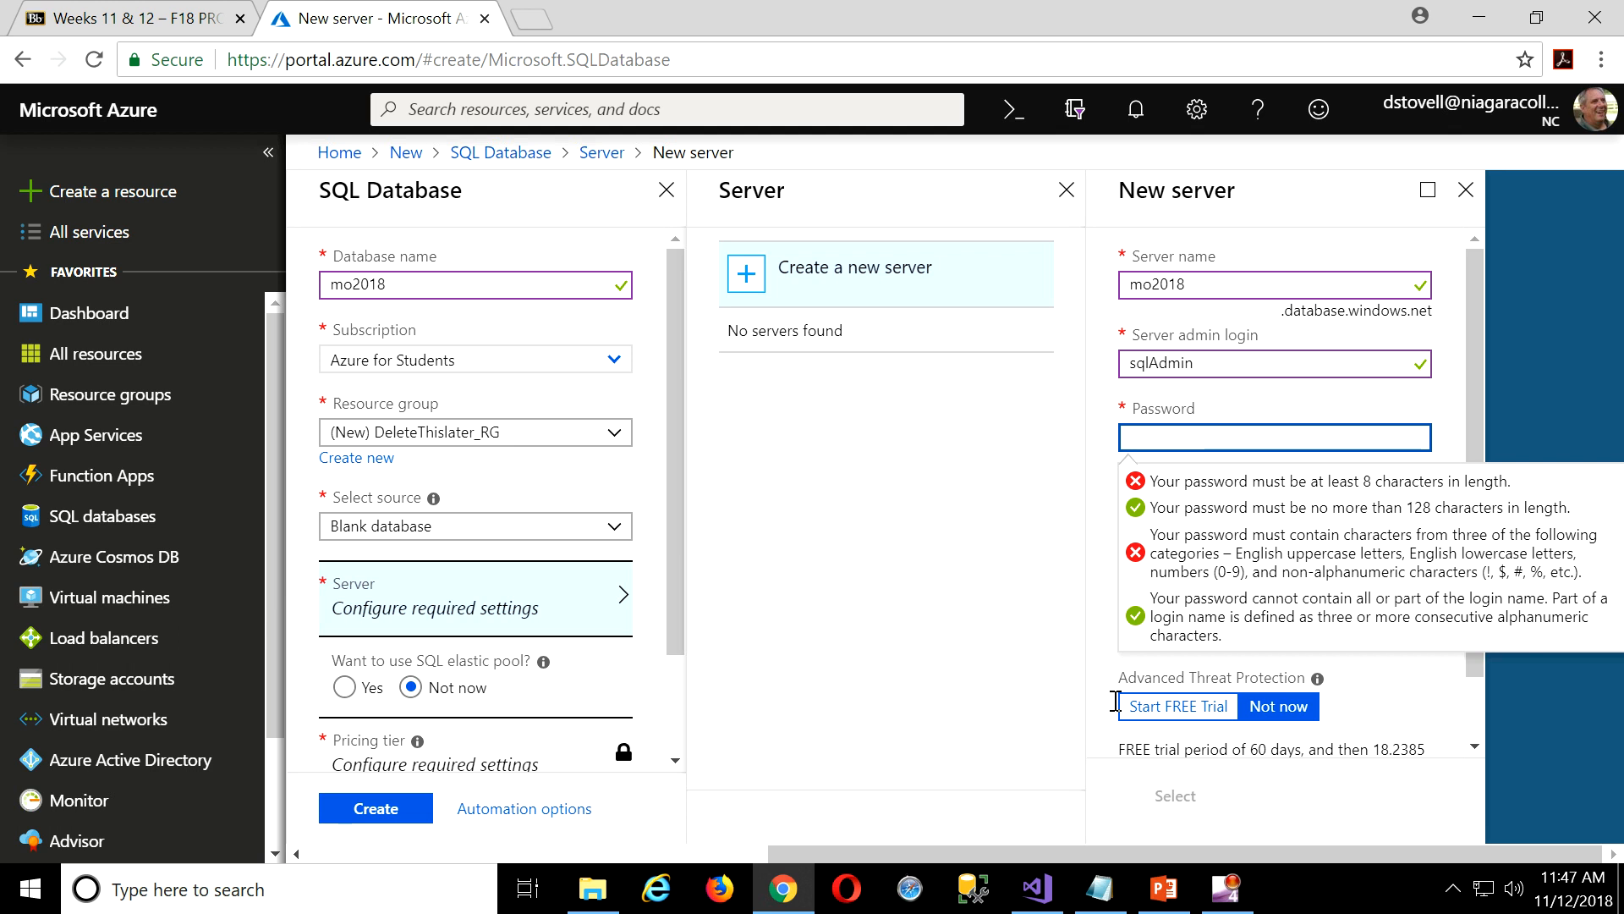
Copy the stored admin password from the notes in Notepad.
left_click(1096, 897)
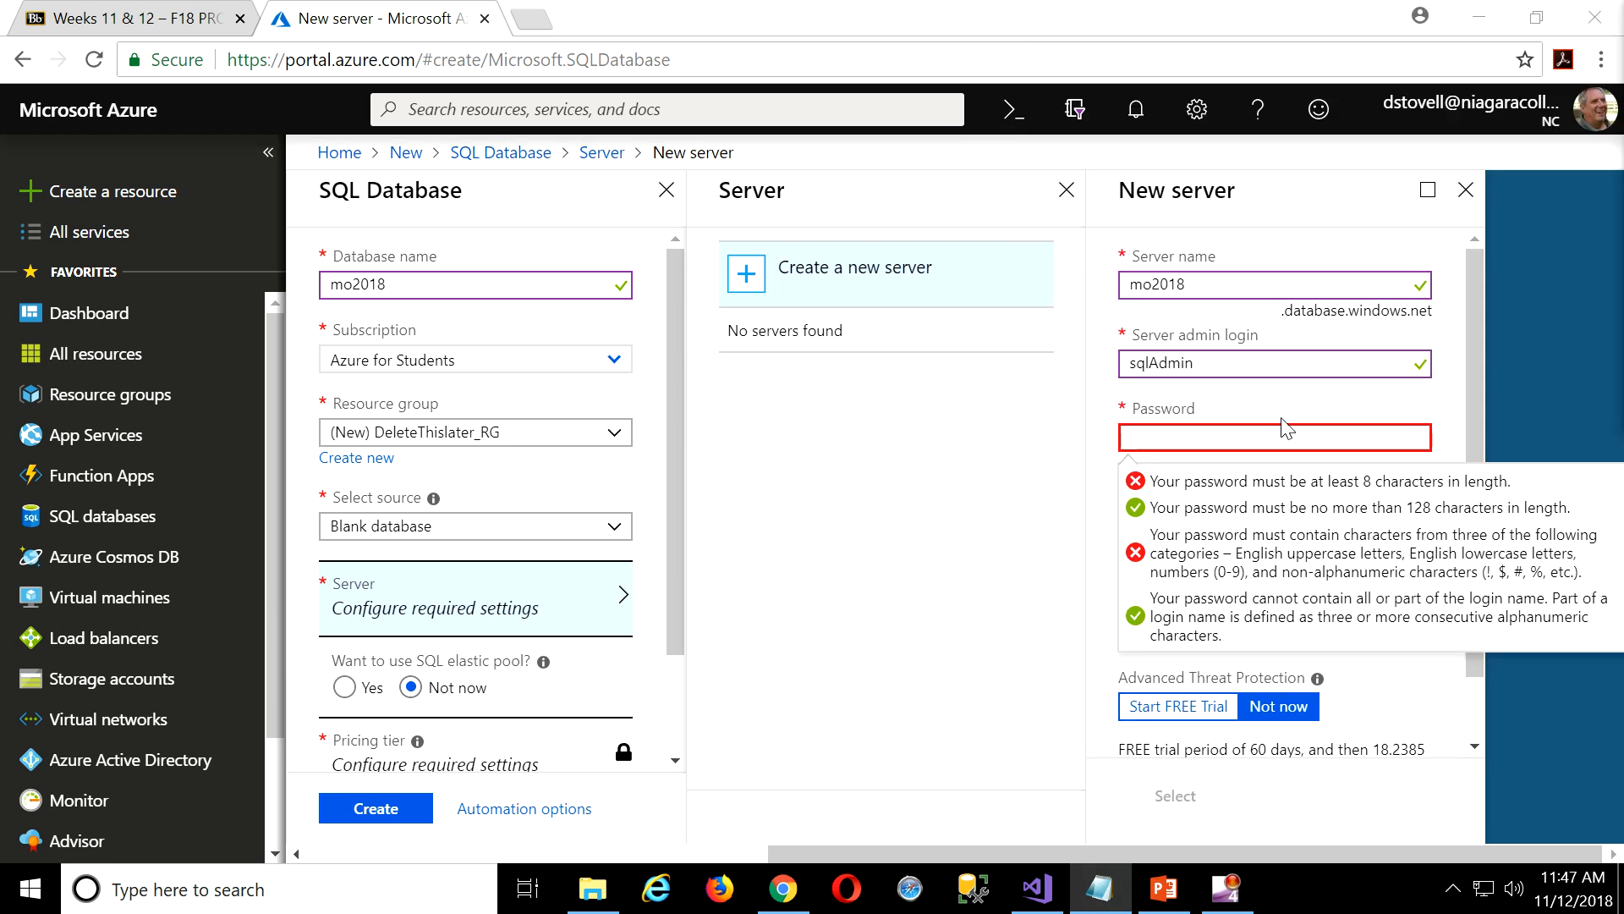
left_click_drag(1623, 40, 404, 88)
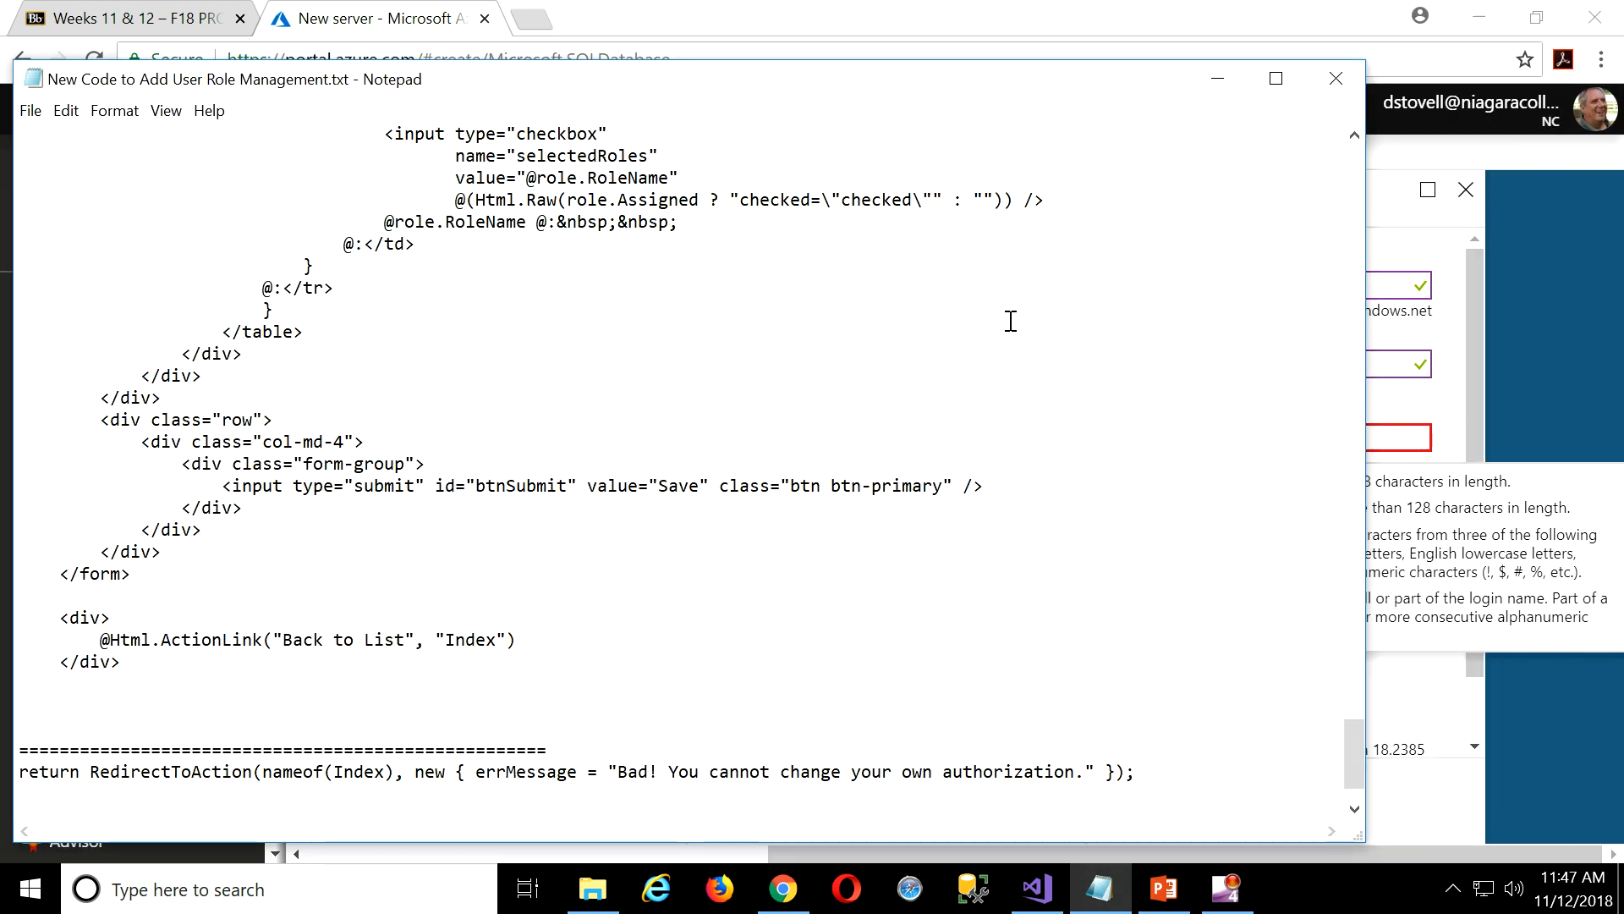
scroll(1011, 320, "down", 2)
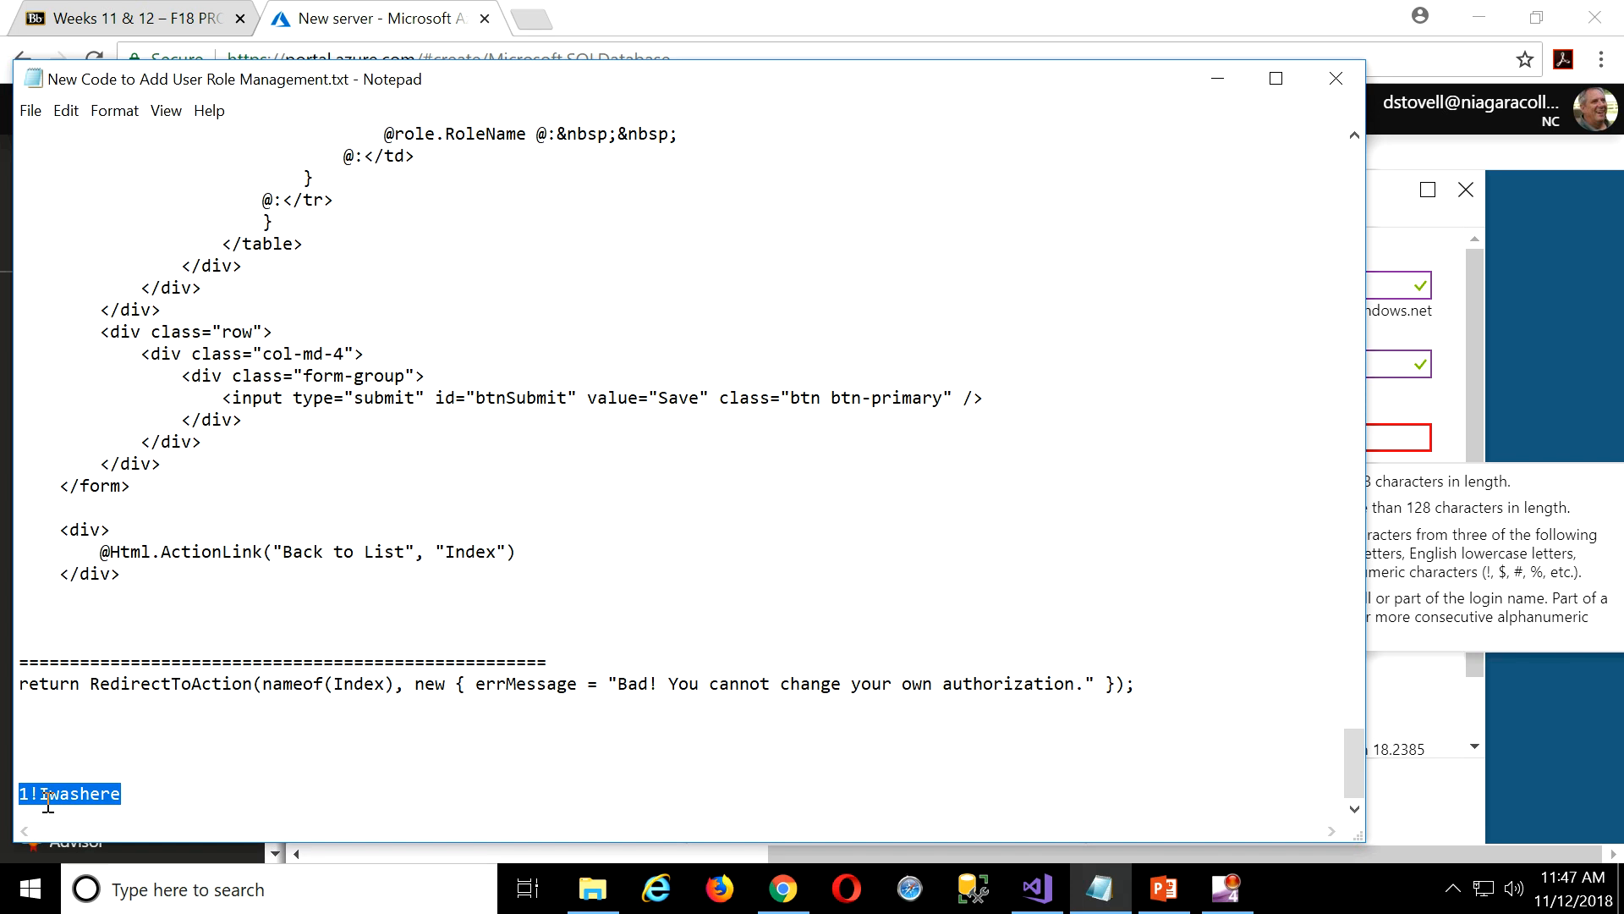
left_click(153, 795)
left_click_drag(153, 795, 4, 795)
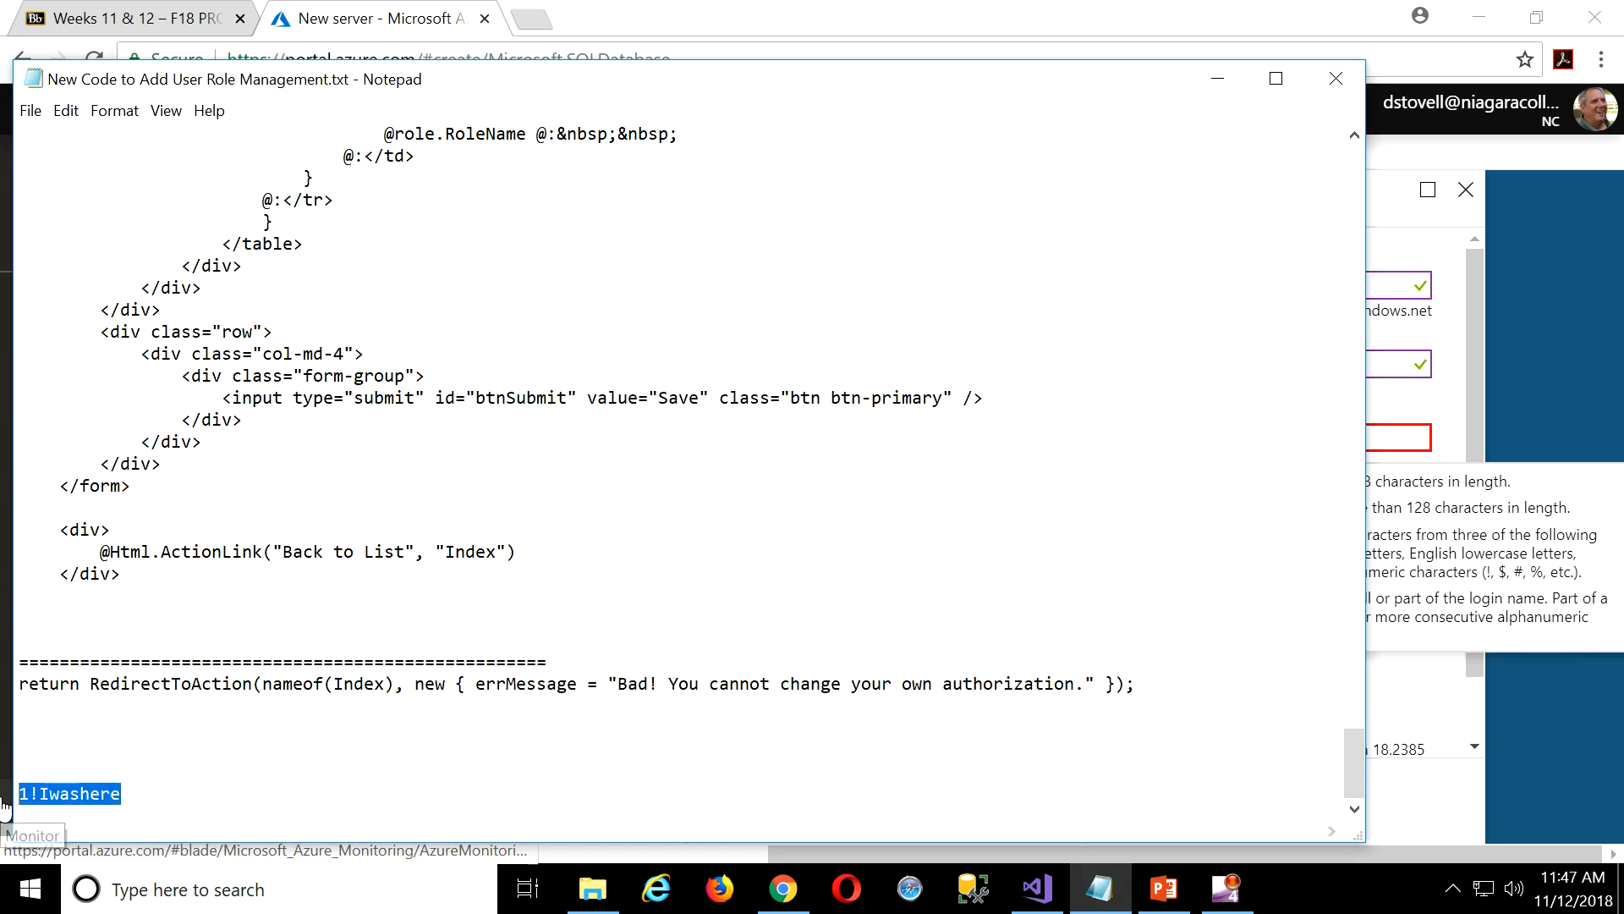
left_click(1218, 79)
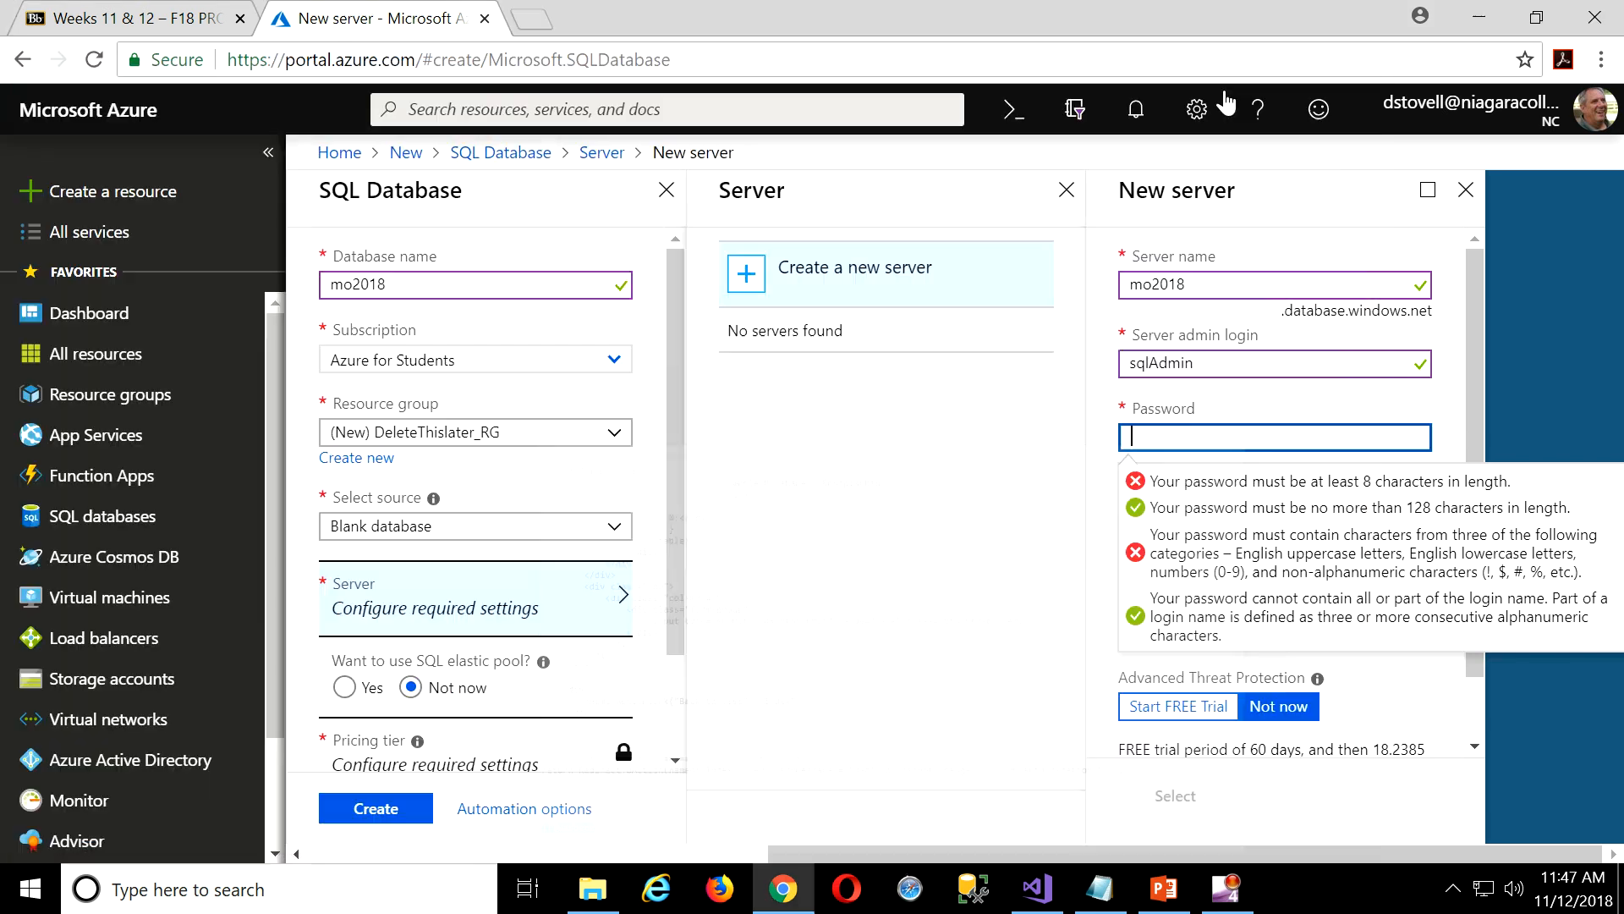
Paste the copied password into both the Password and Confirm password fields.
key("ctrl+v")
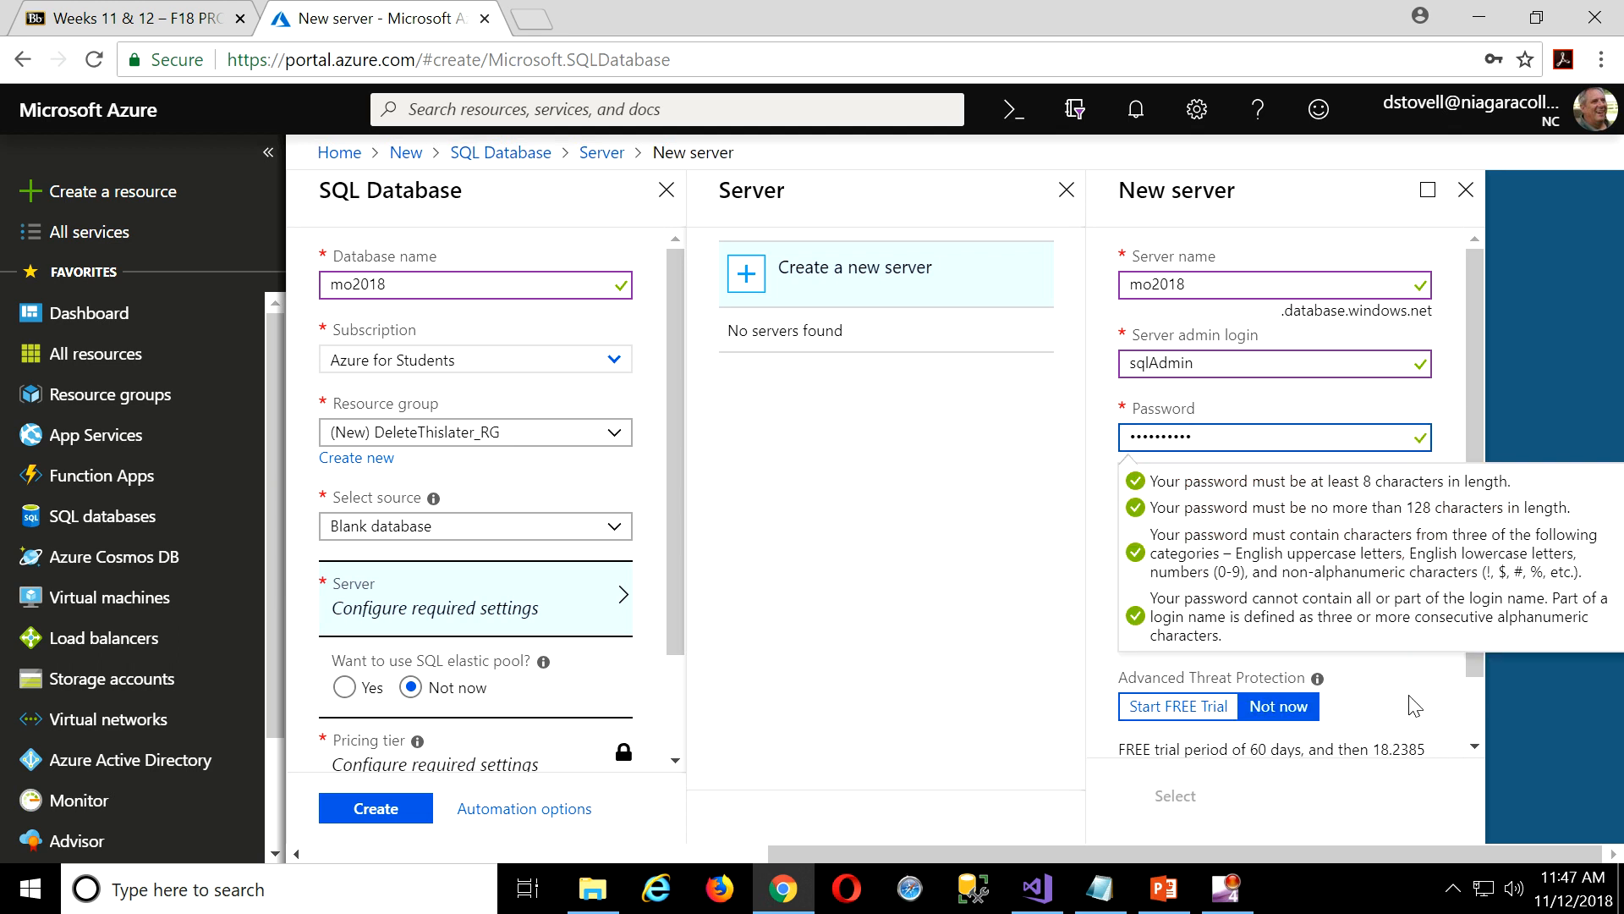
left_click(1459, 369)
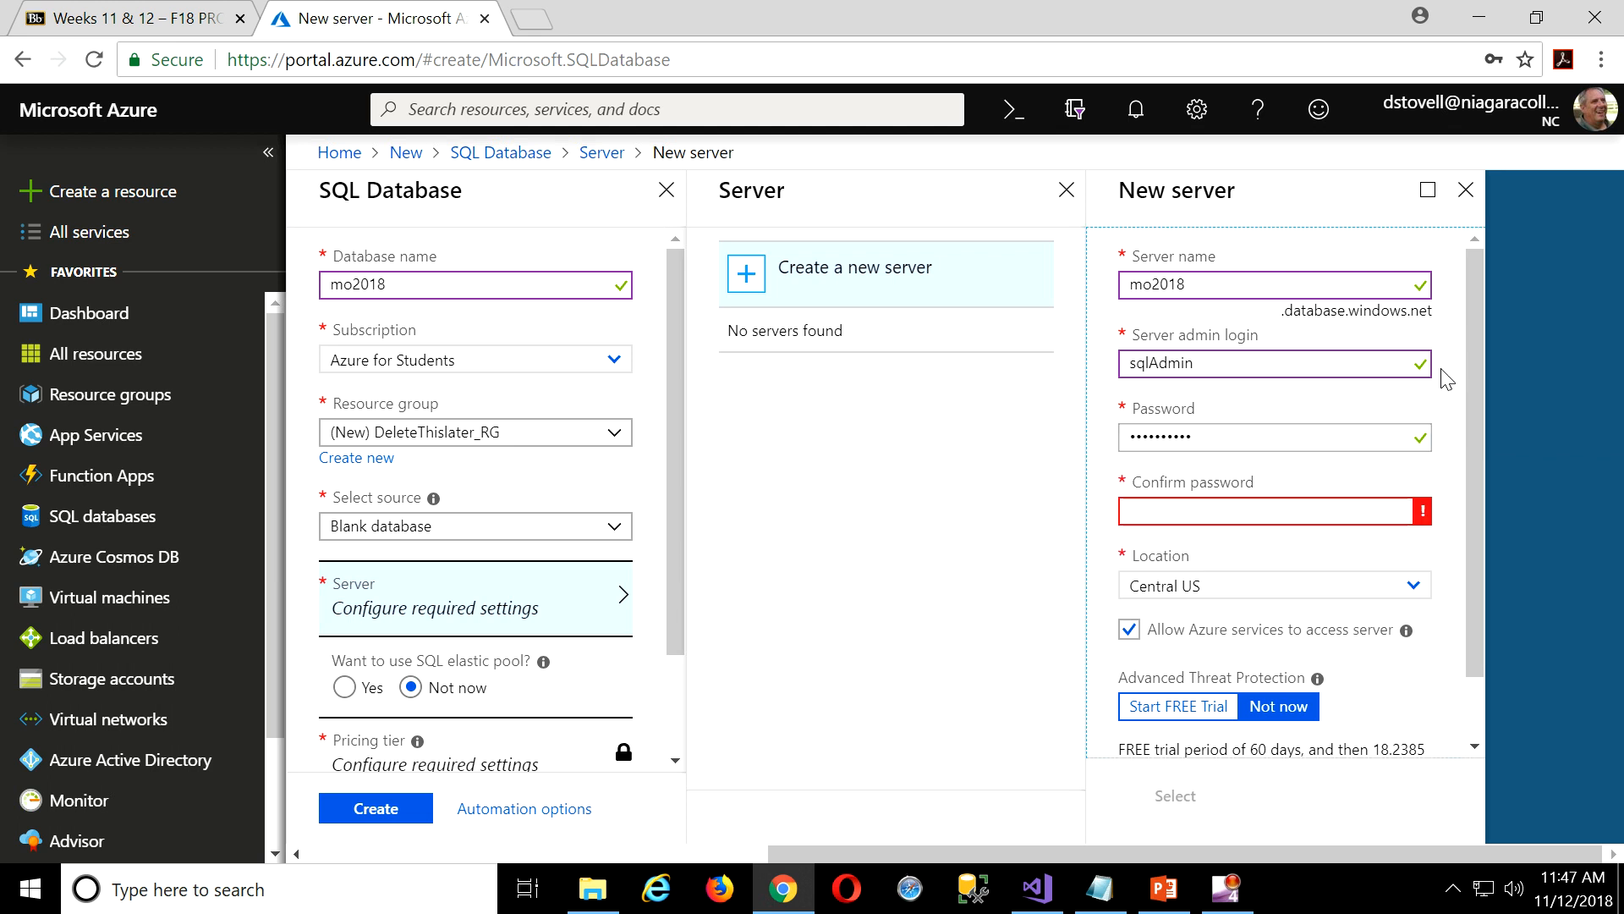
left_click(1257, 506)
key("ctrl+v")
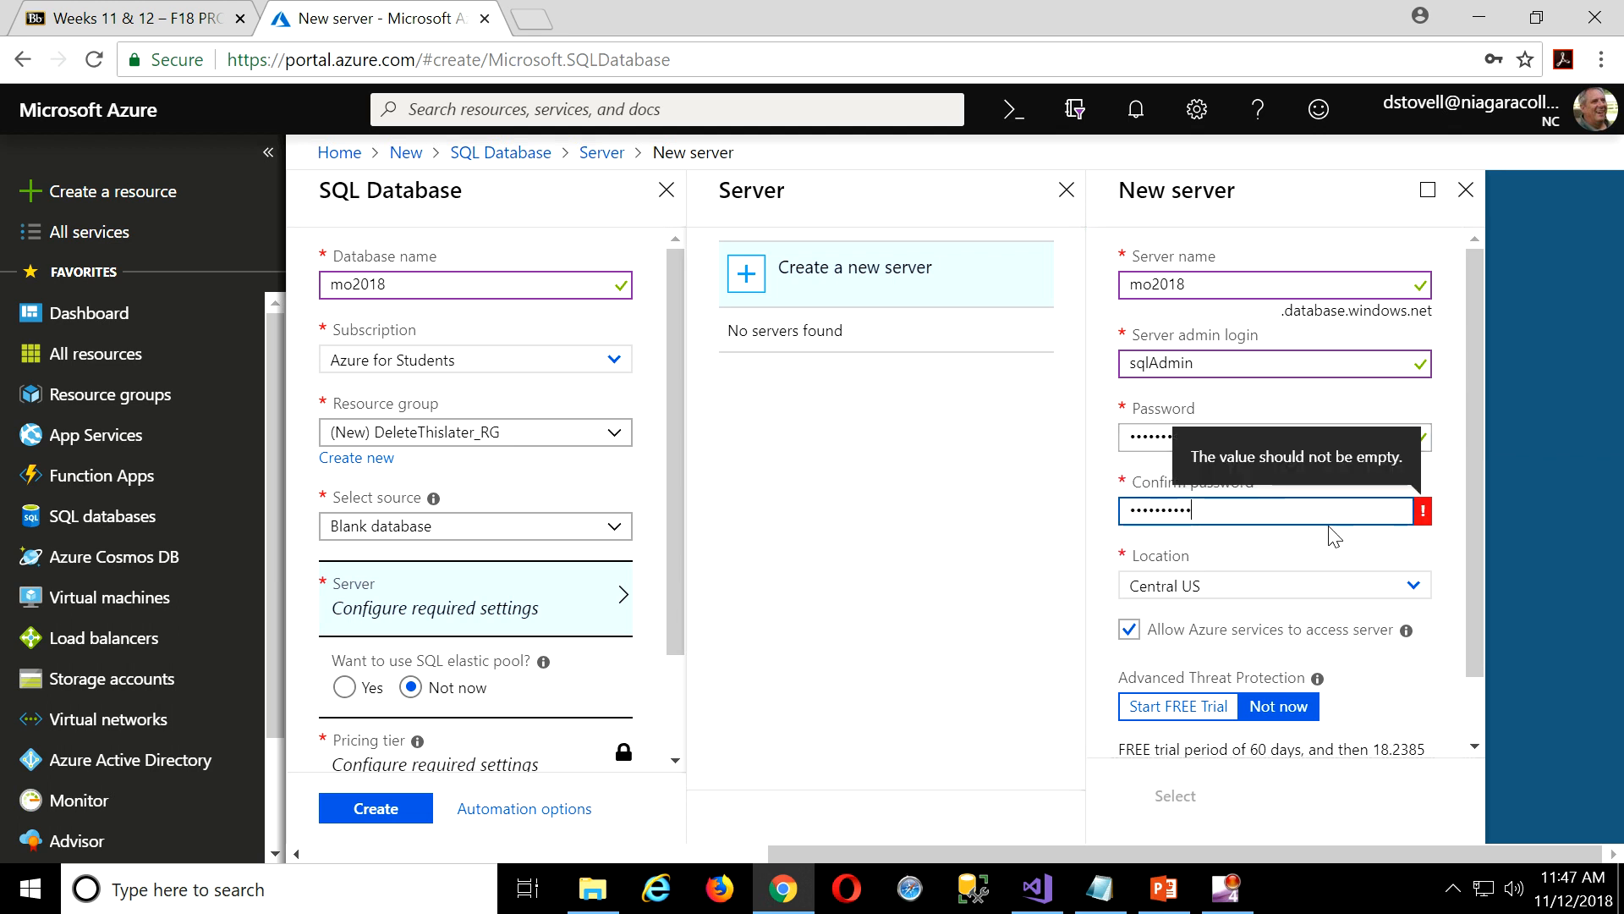
Place the server in Canada Central and confirm the new server.
left_click(1414, 589)
scroll(1314, 645, "up", 2)
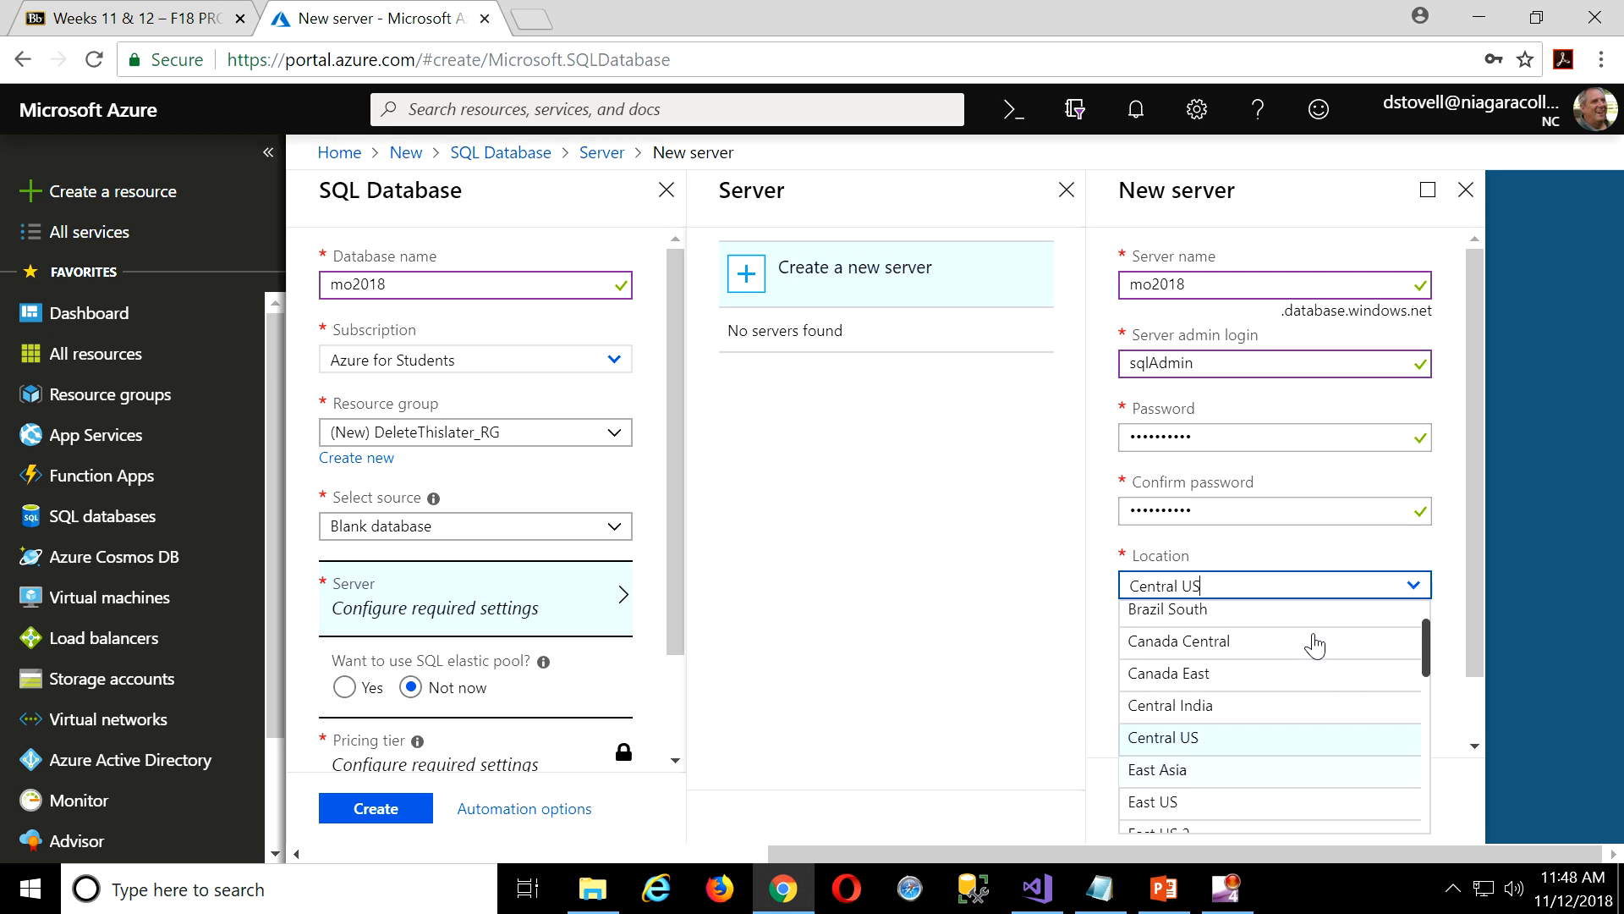
scroll(1315, 646, "up", 1)
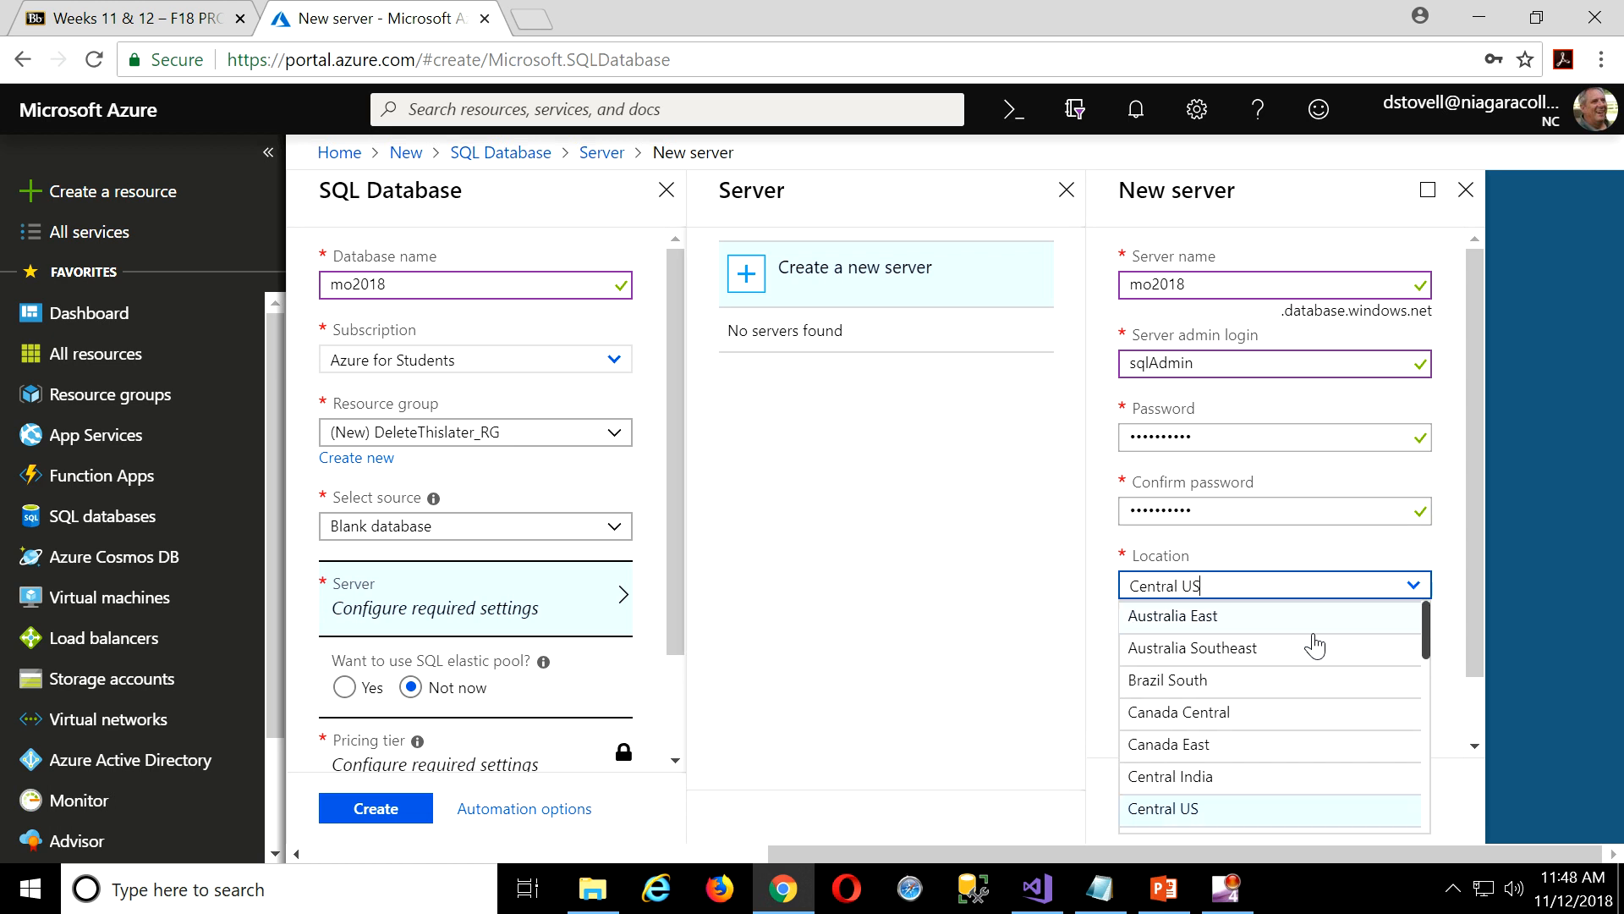
left_click(1174, 715)
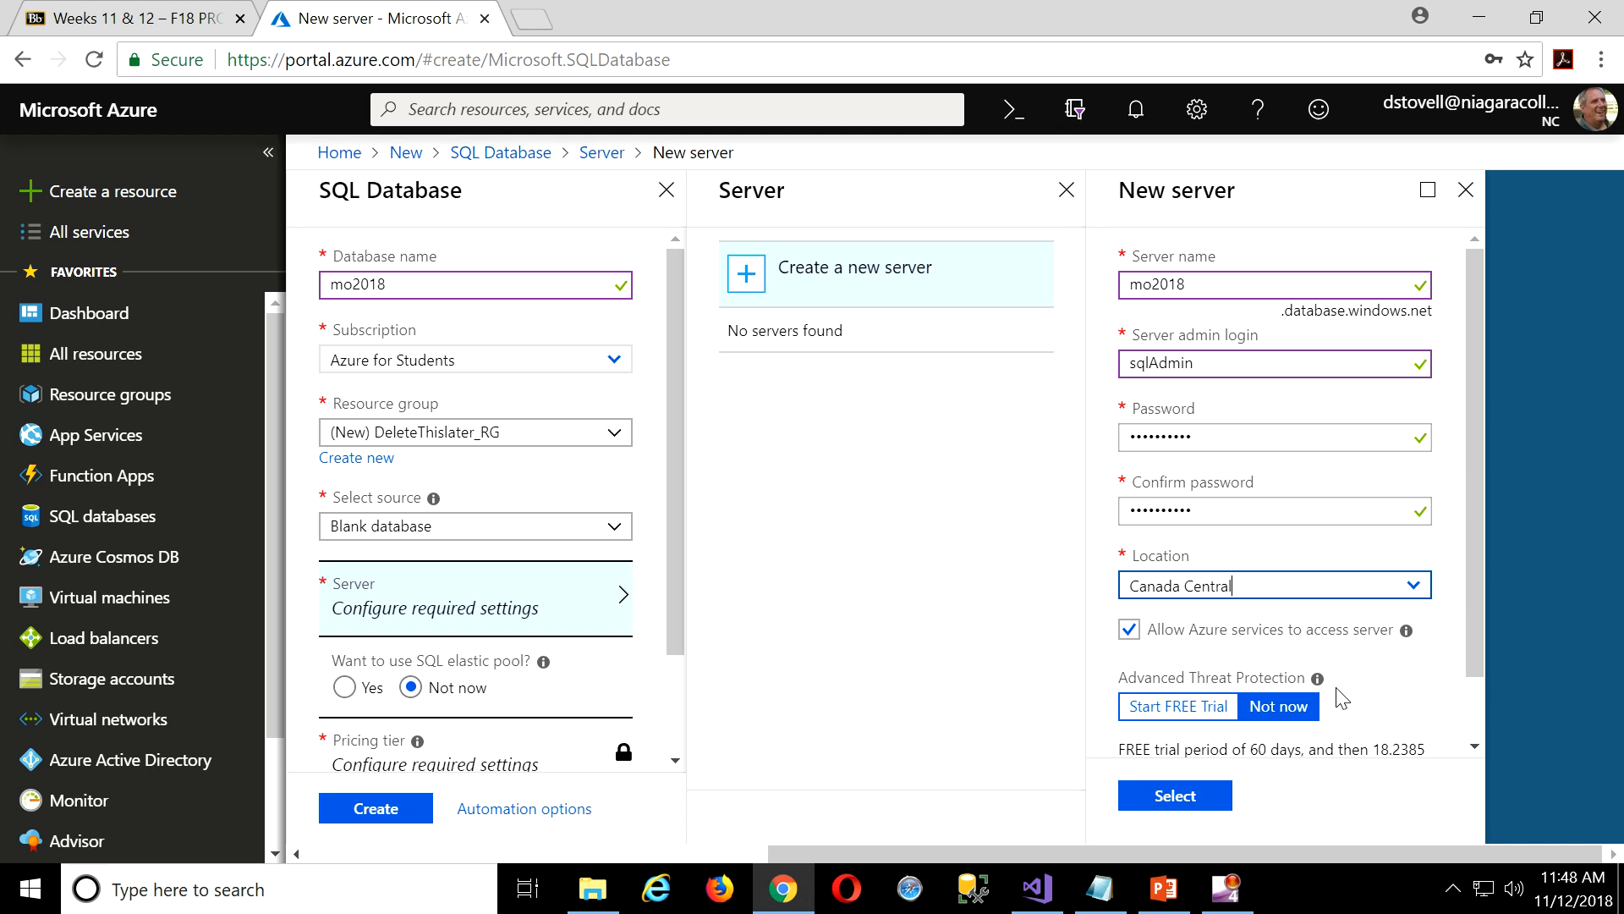
scroll(1439, 683, "down", 1)
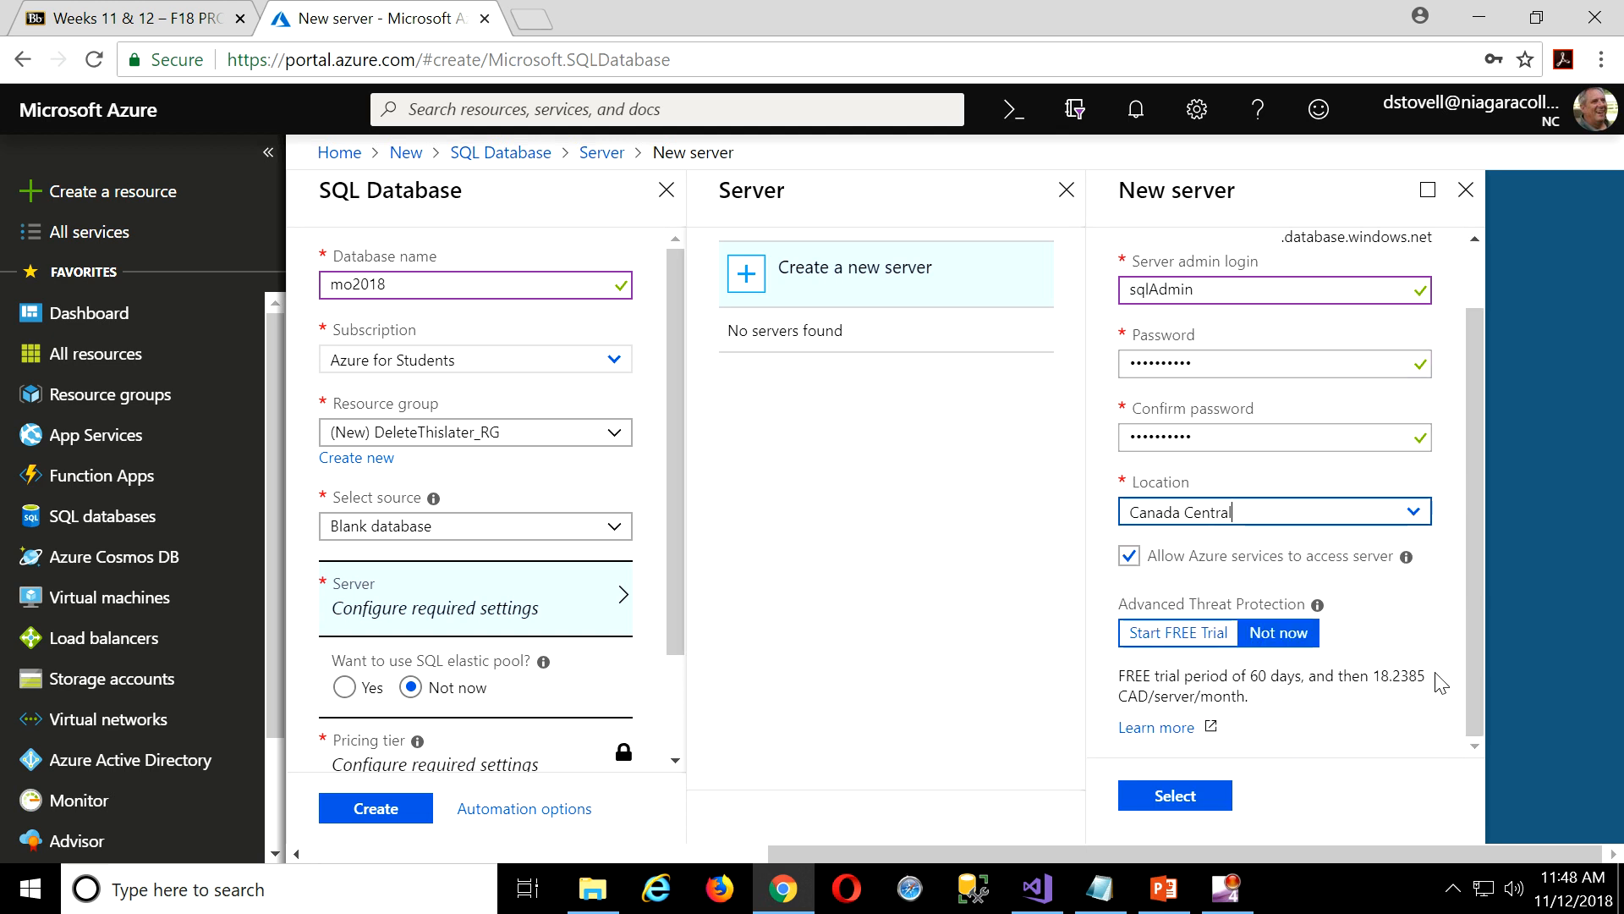
left_click(1189, 802)
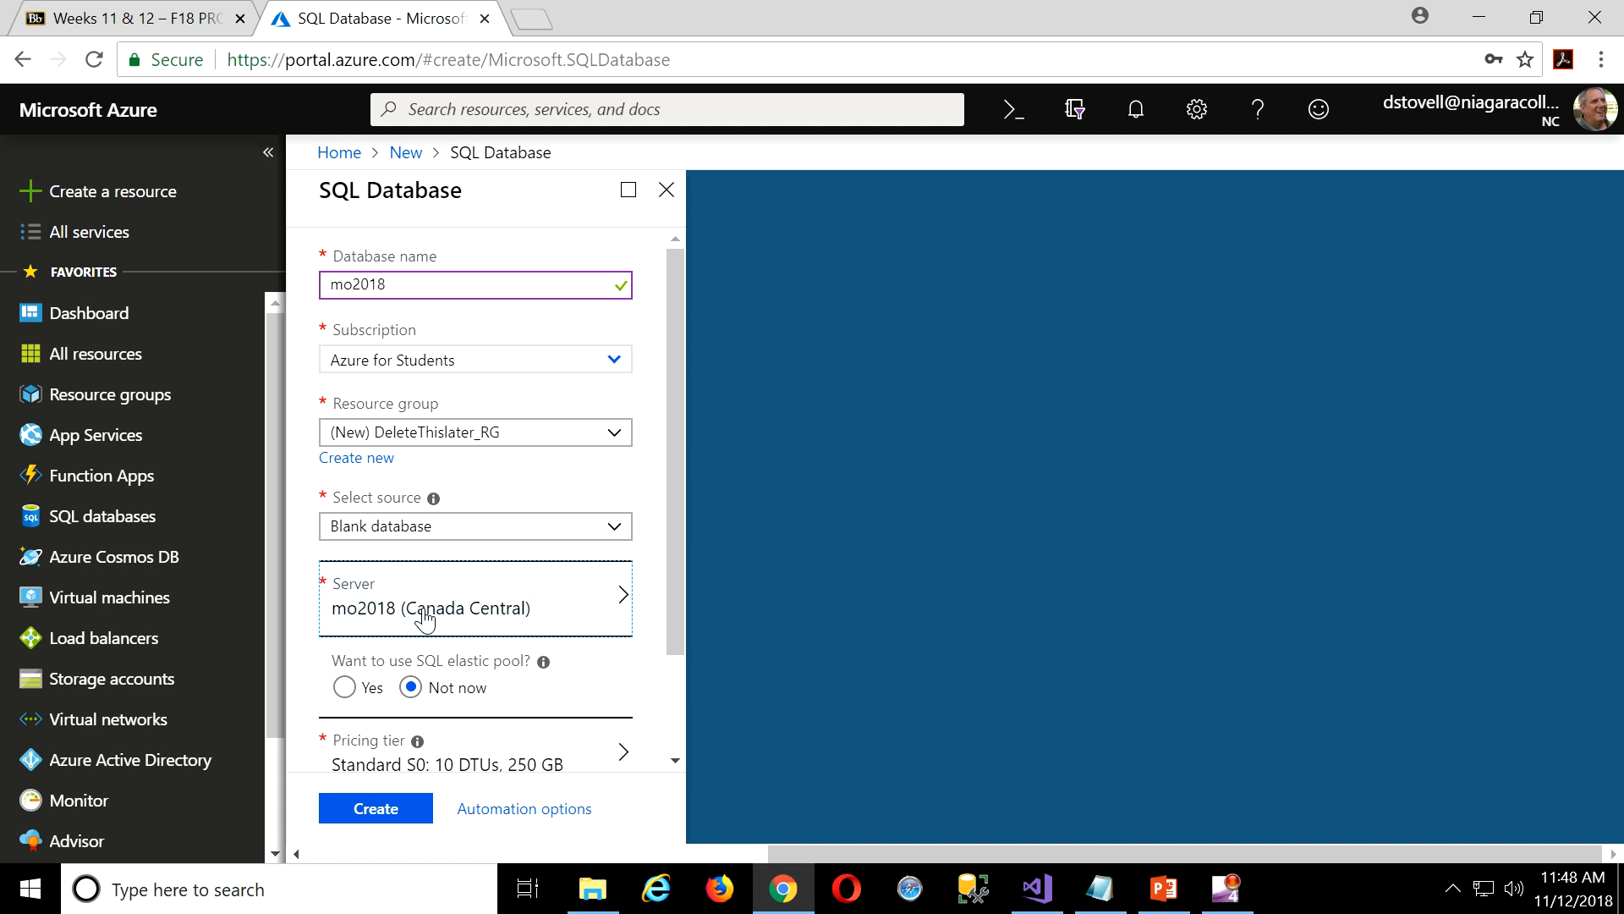
Switch the pricing tier to Basic, 2 GB and create the mo2018 database.
left_click_drag(677, 633, 673, 743)
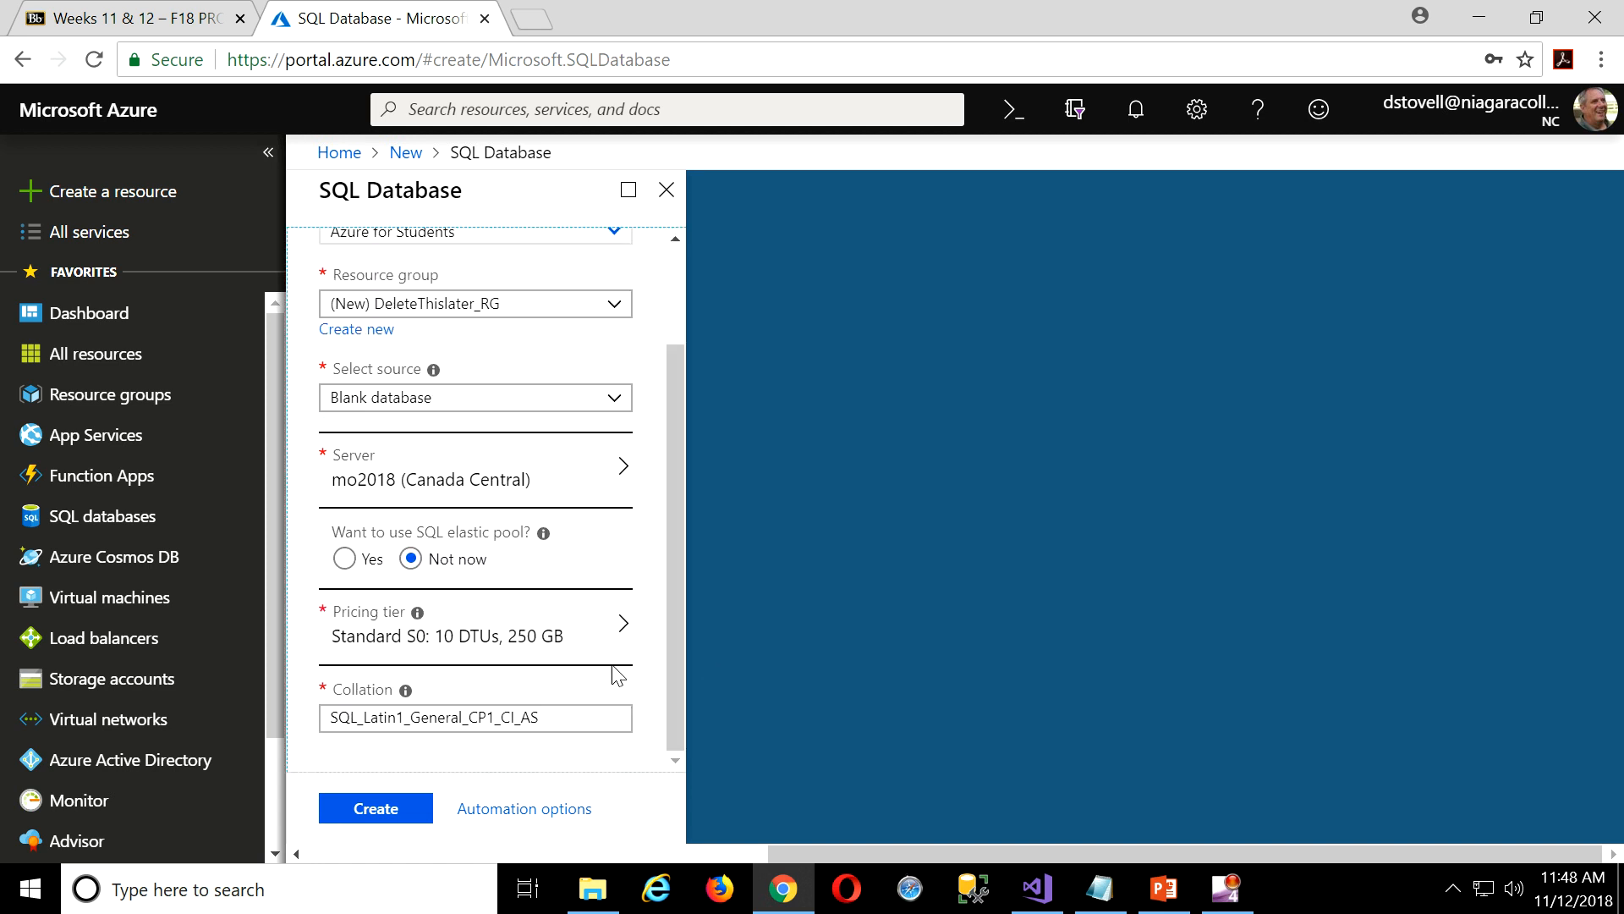
left_click(621, 626)
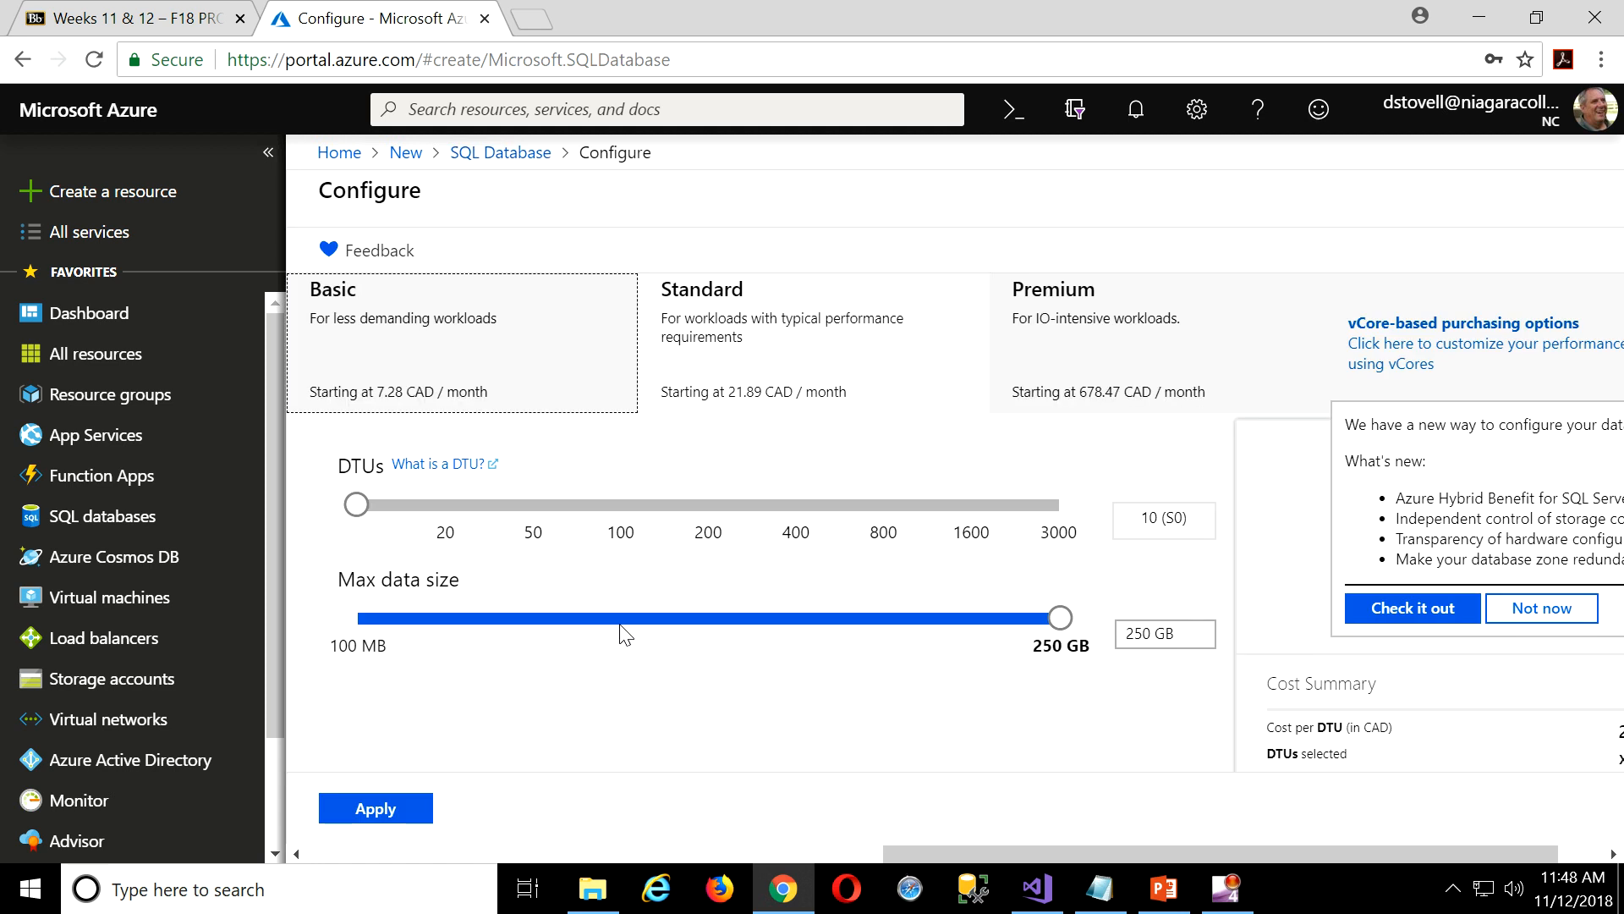
left_click(429, 325)
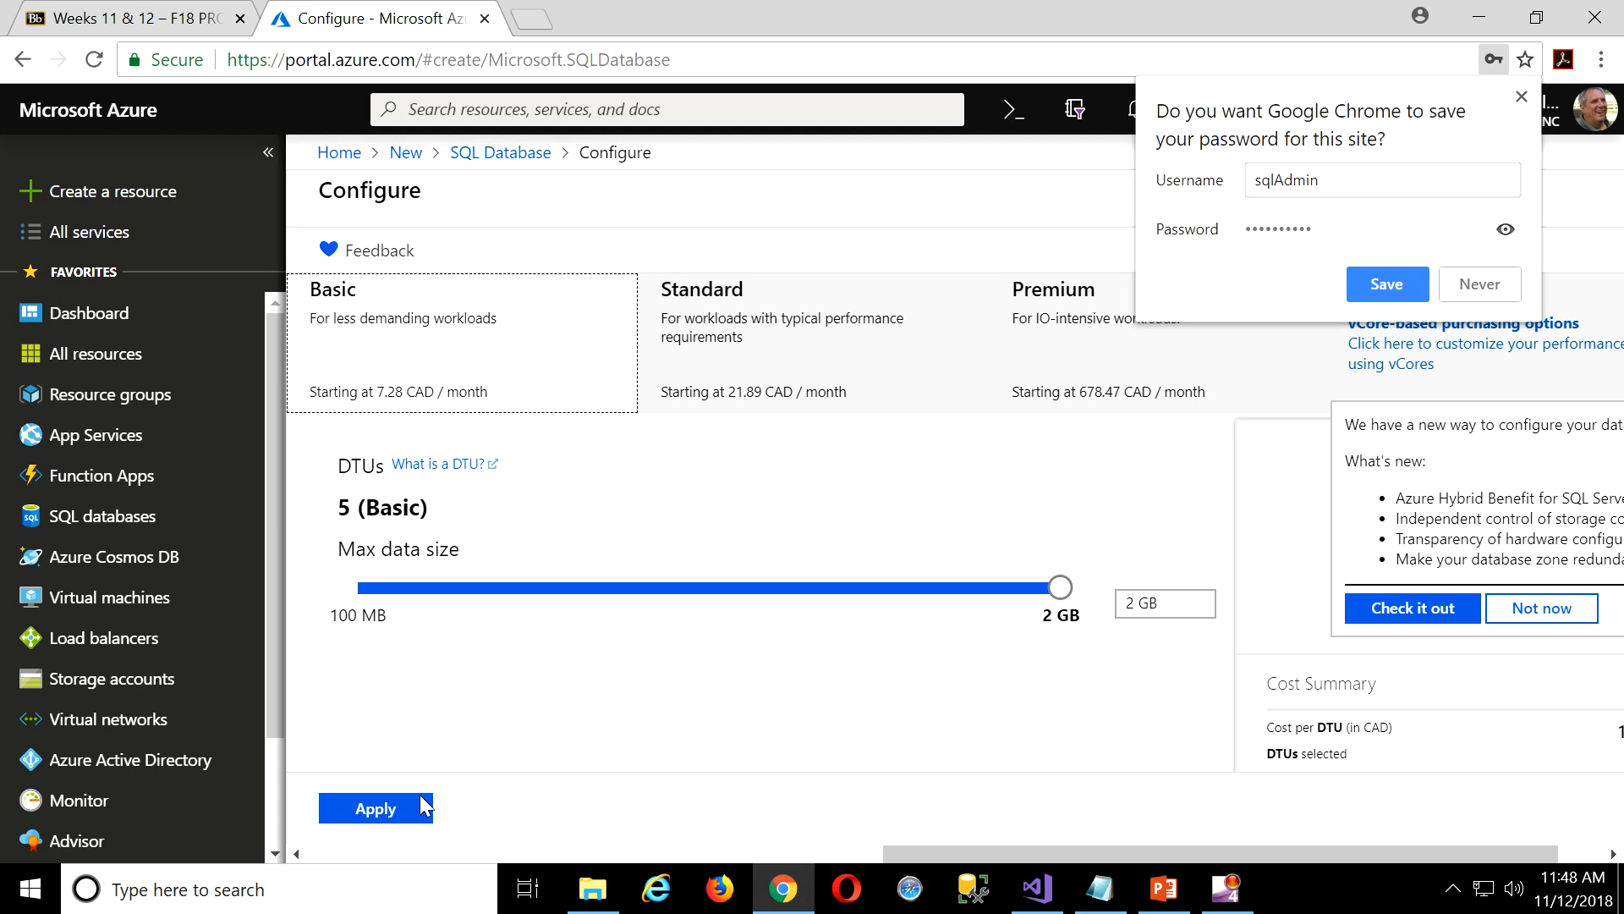
left_click(391, 808)
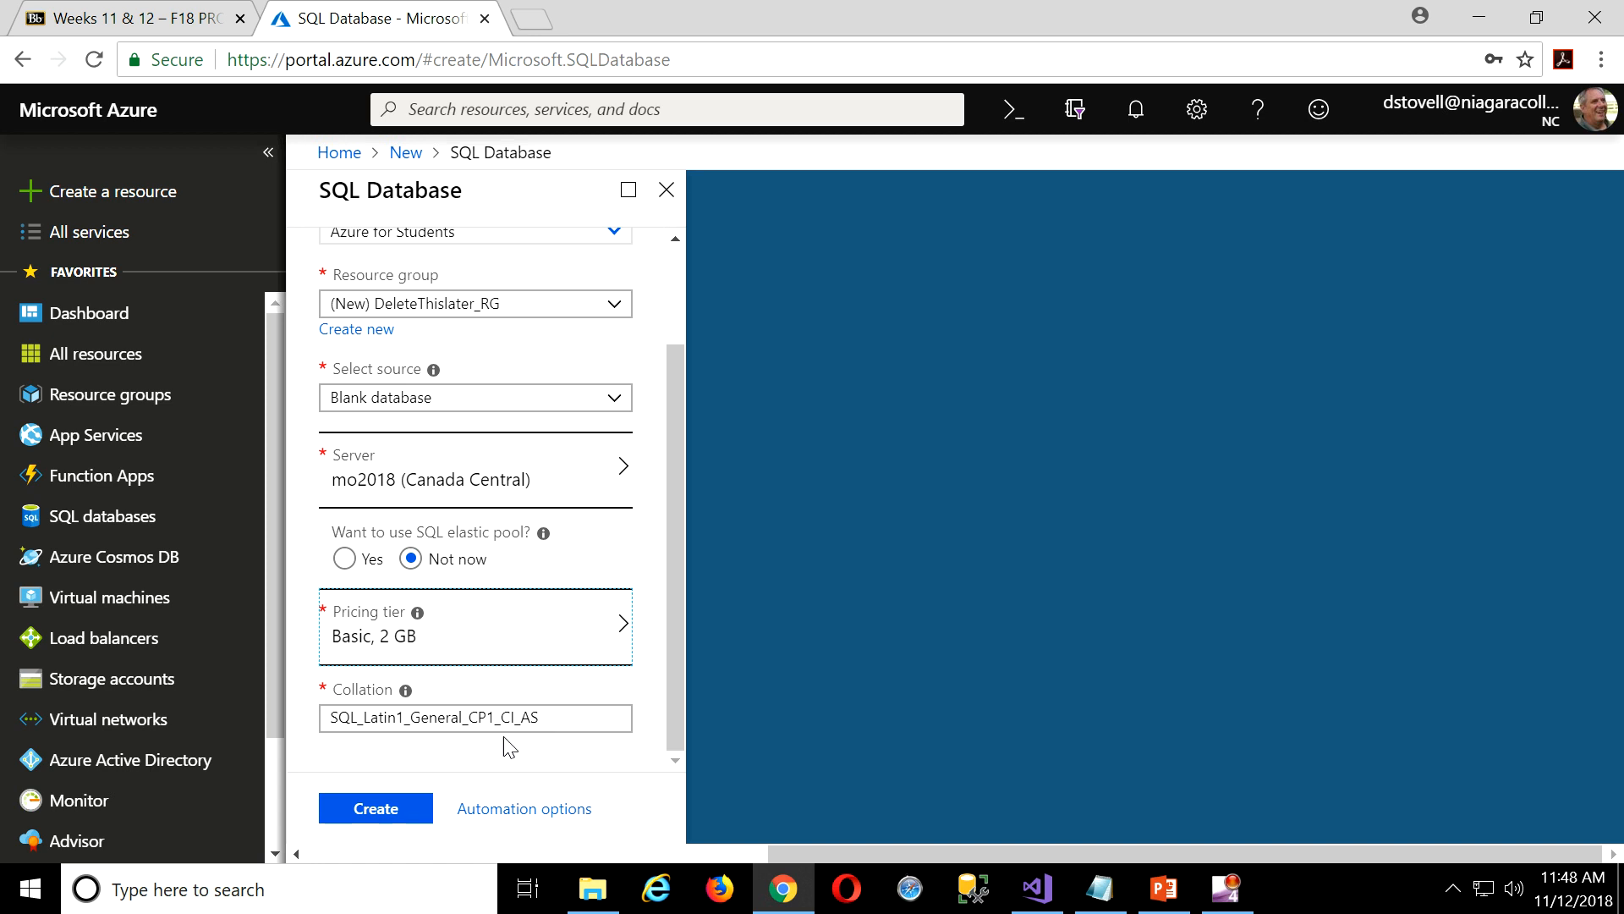
left_click(383, 810)
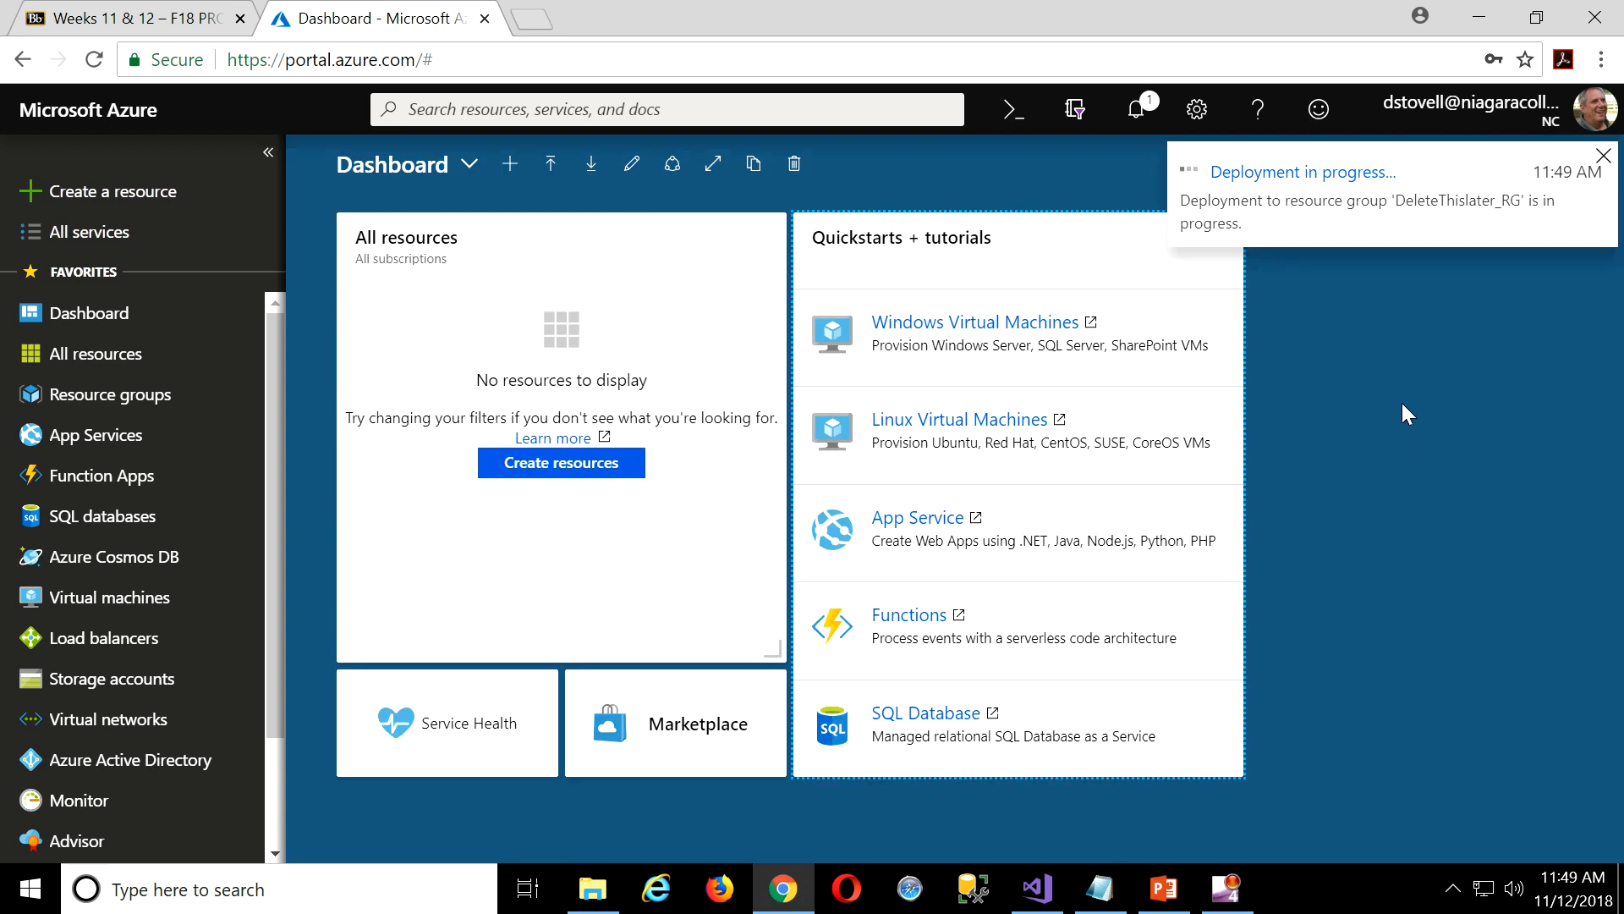
Play the 'youtube jeopardy theme song' video in Firefox, then move Firefox aside.
left_click(723, 888)
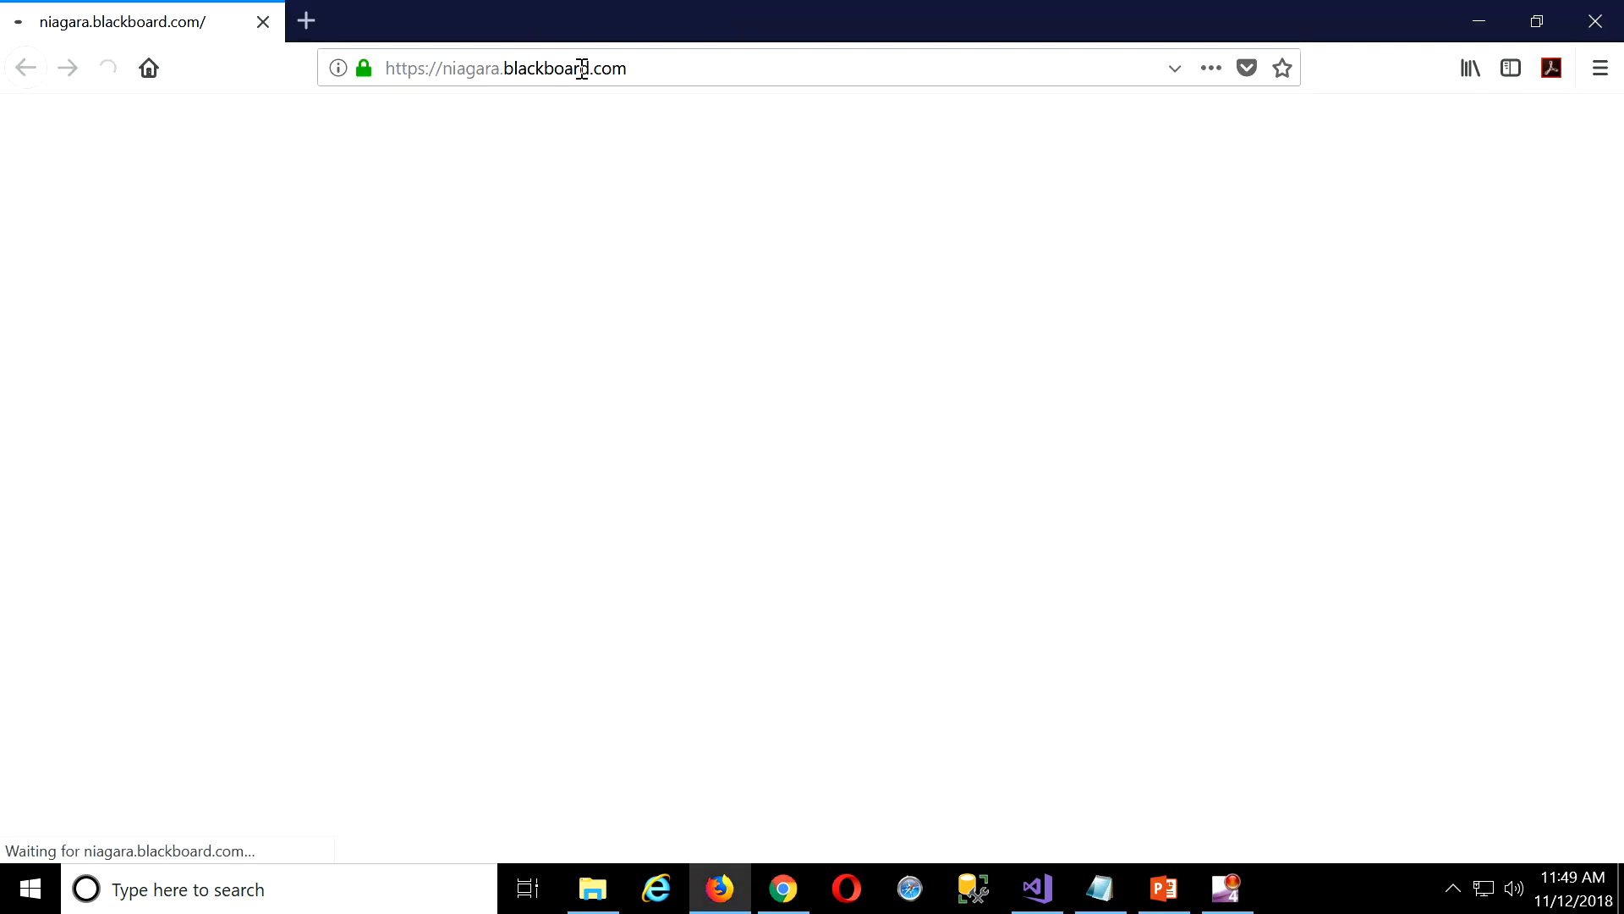
left_click(586, 59)
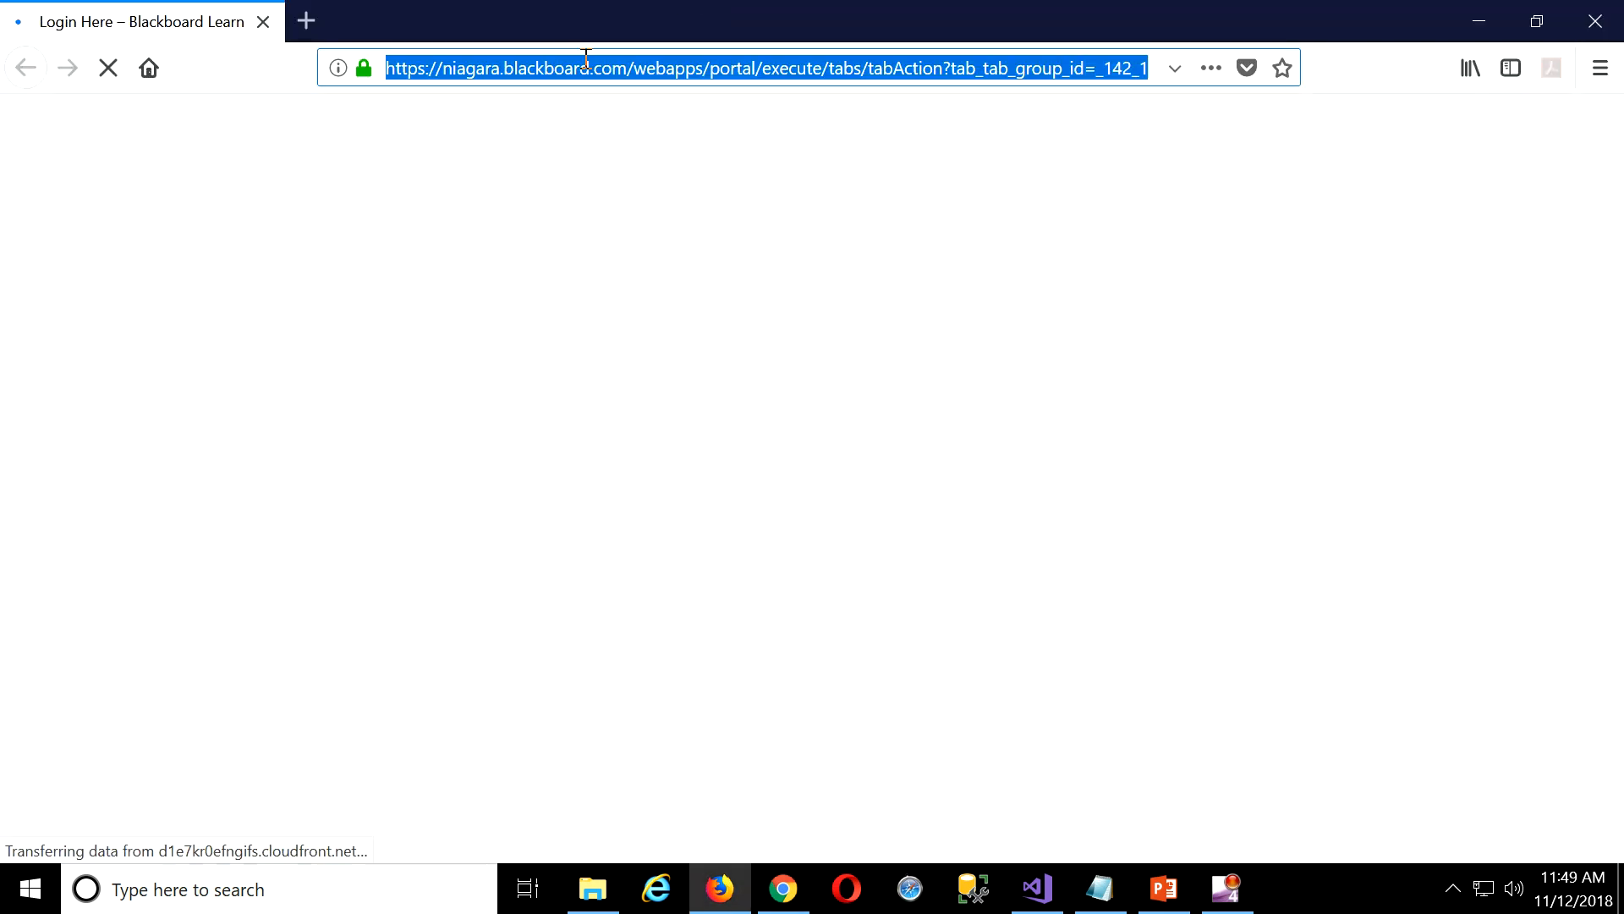
type("youtu")
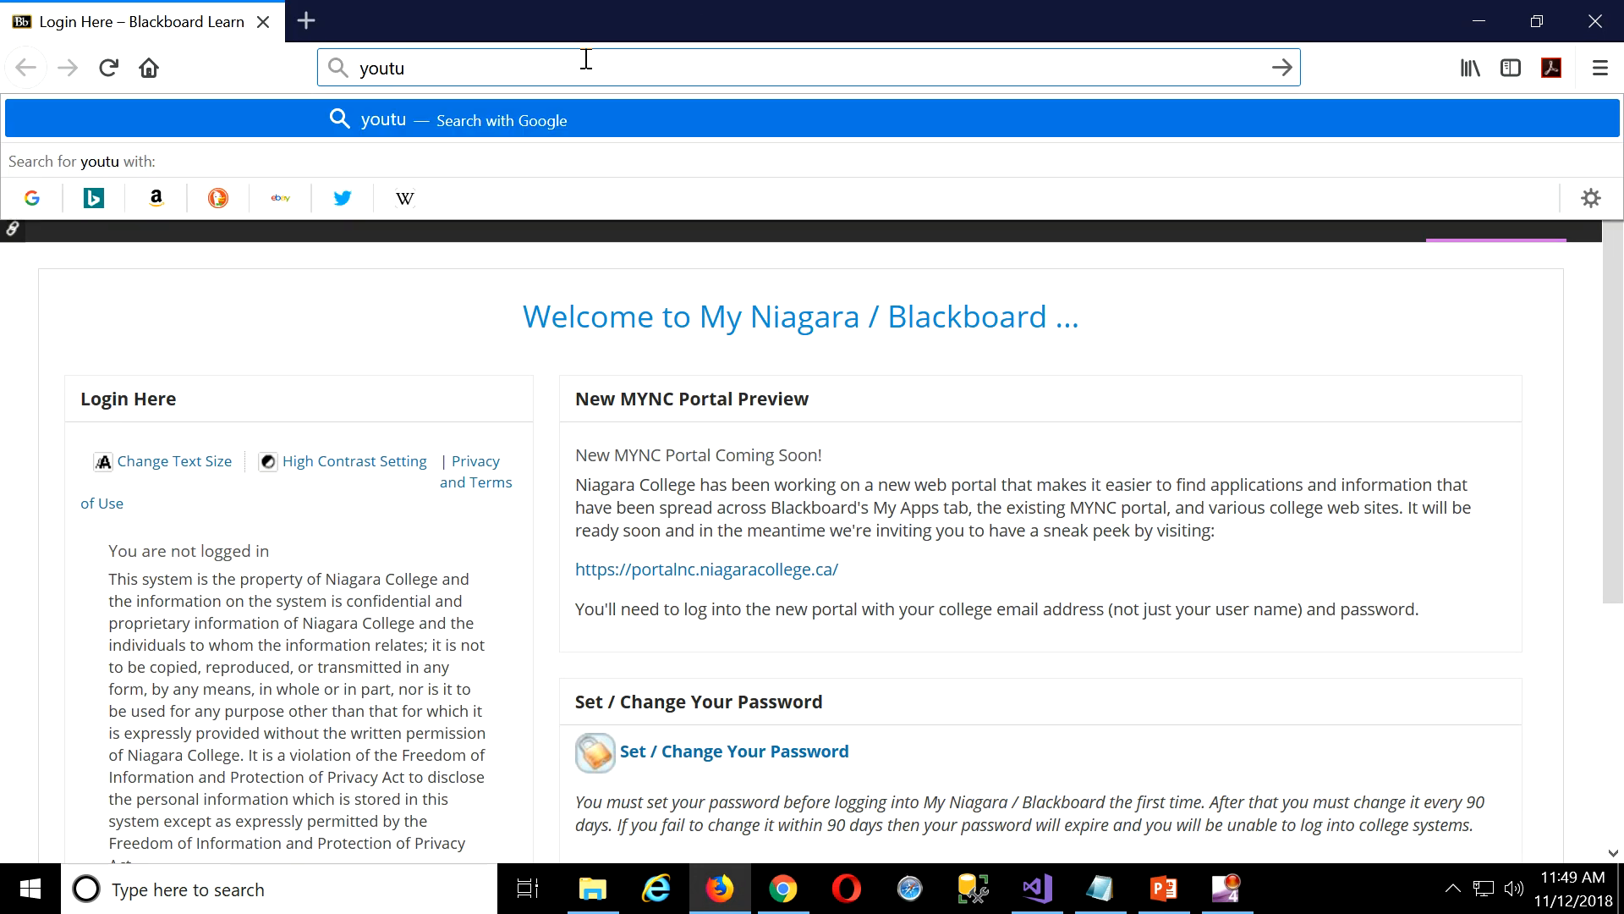
type("be")
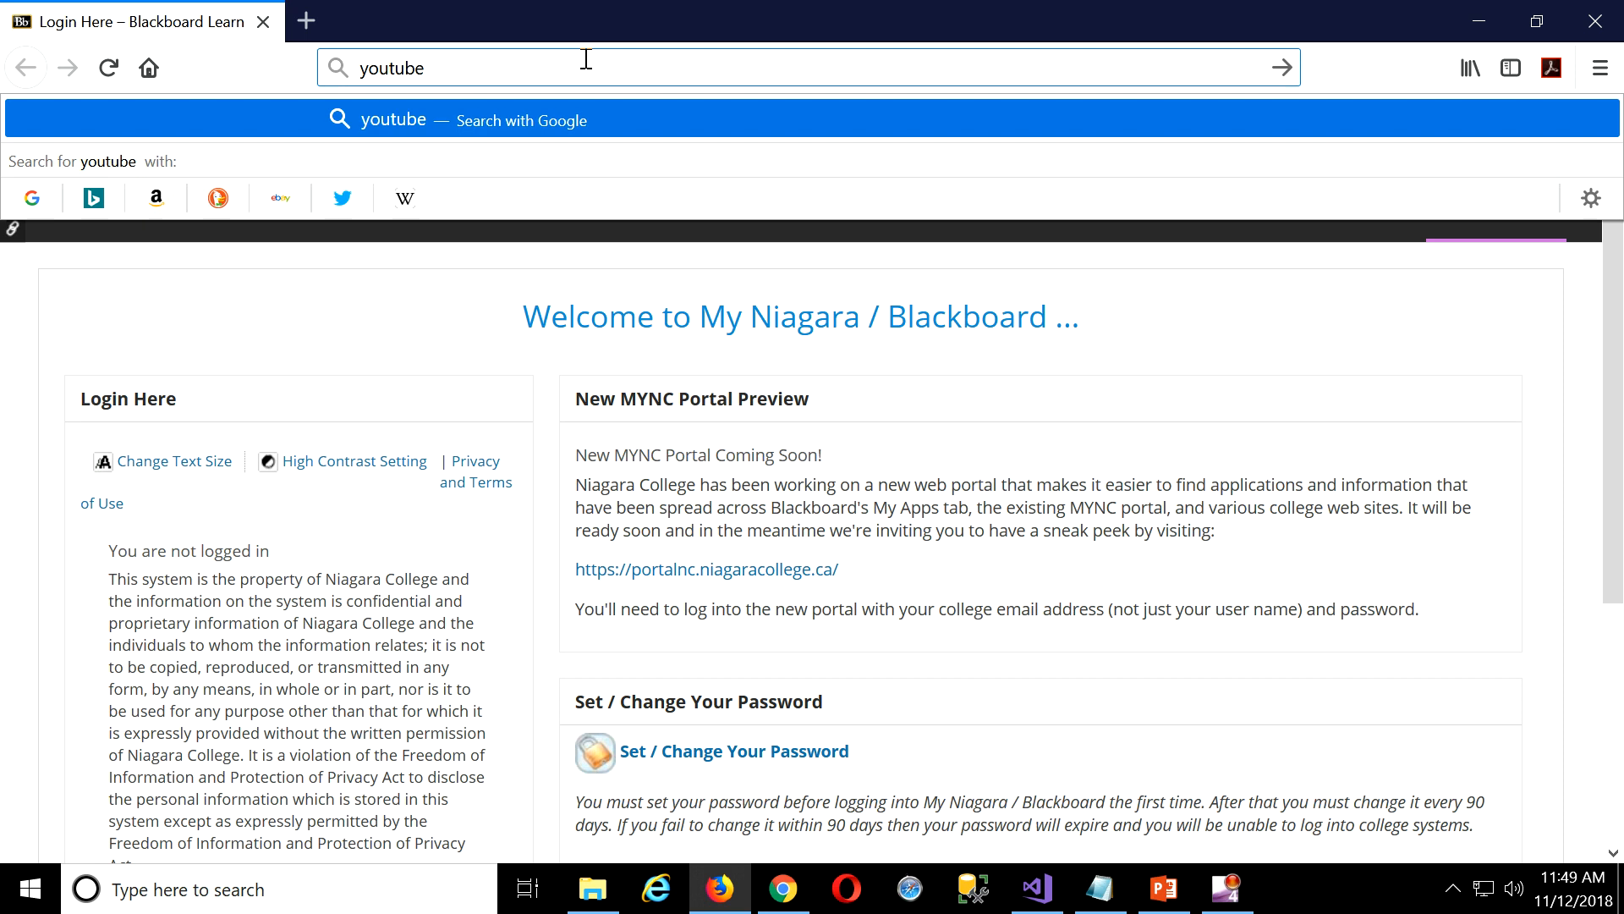
type(" jeopar")
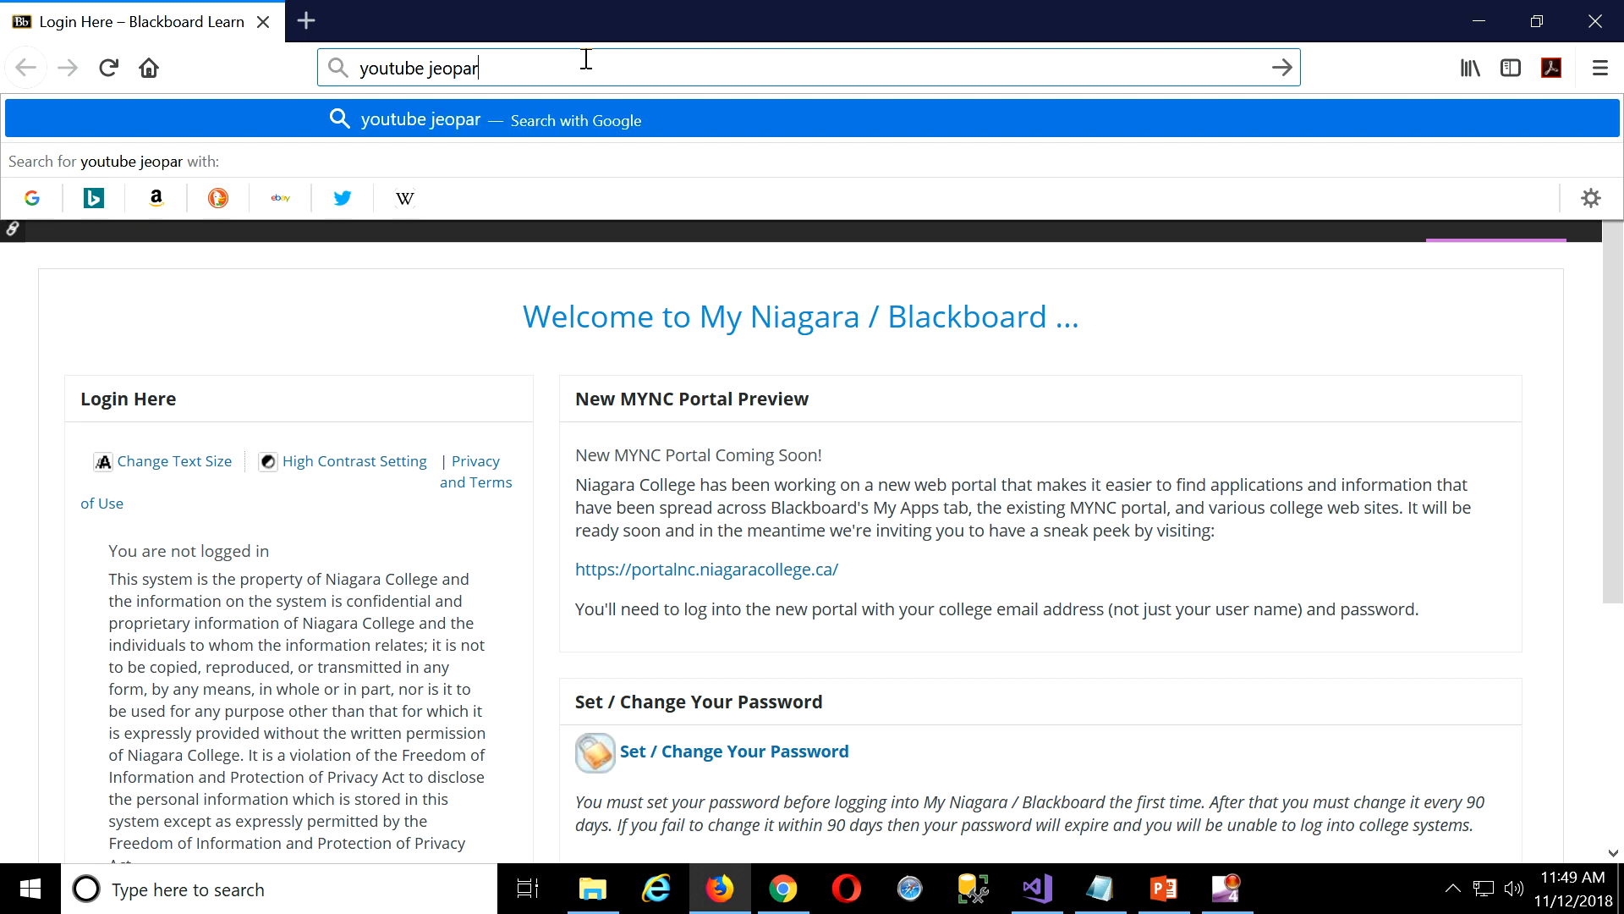
type("dy them")
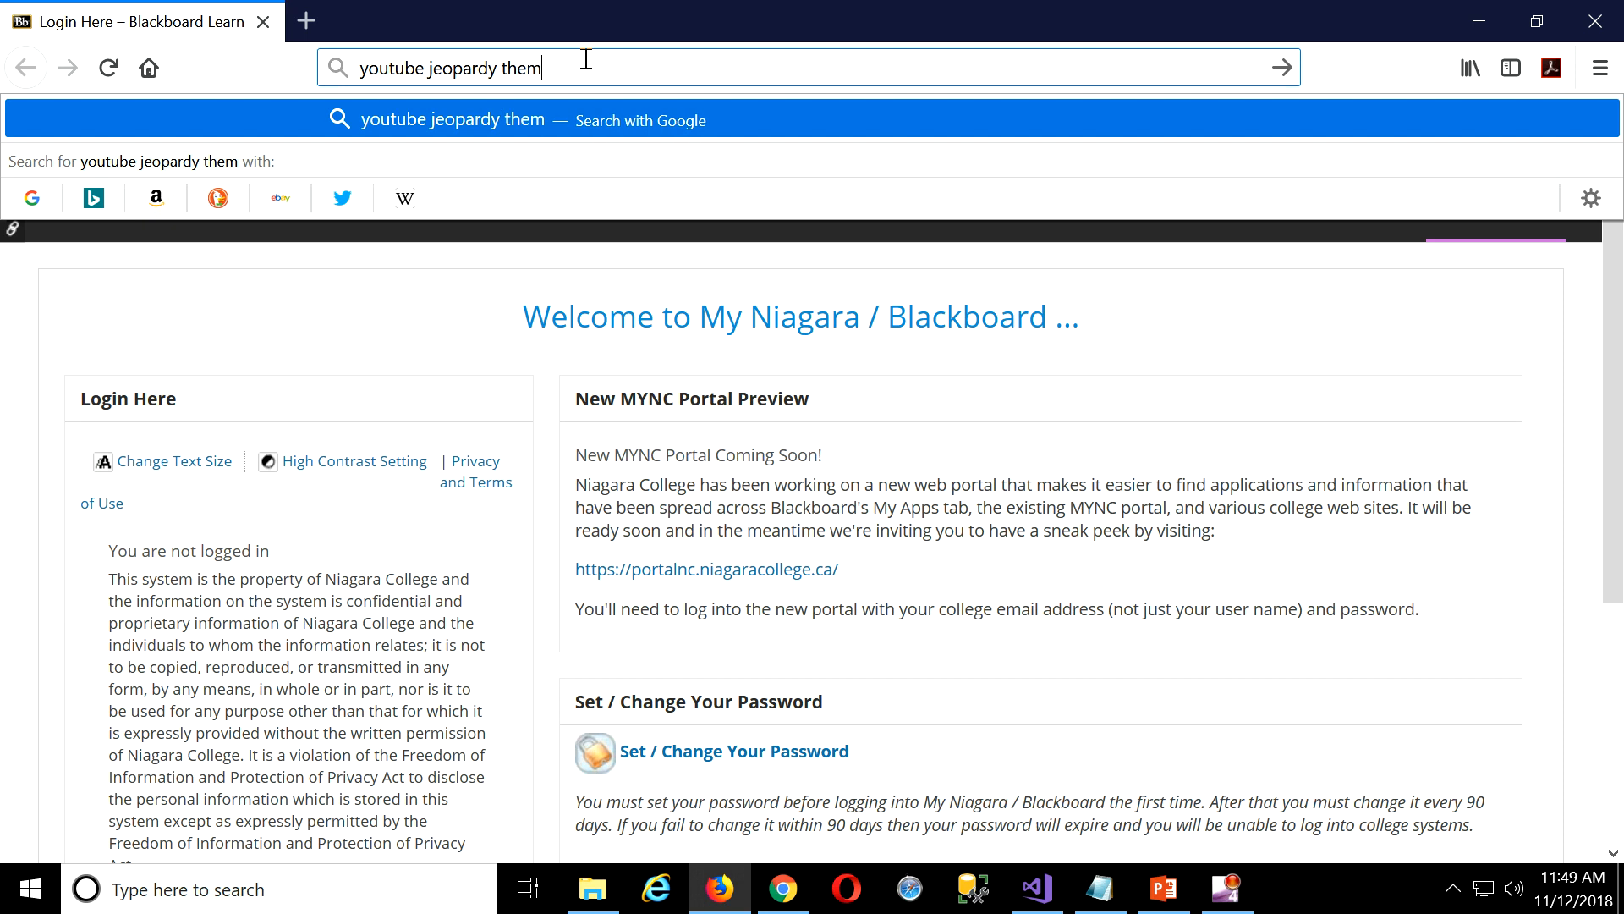
type("e song")
key("Return")
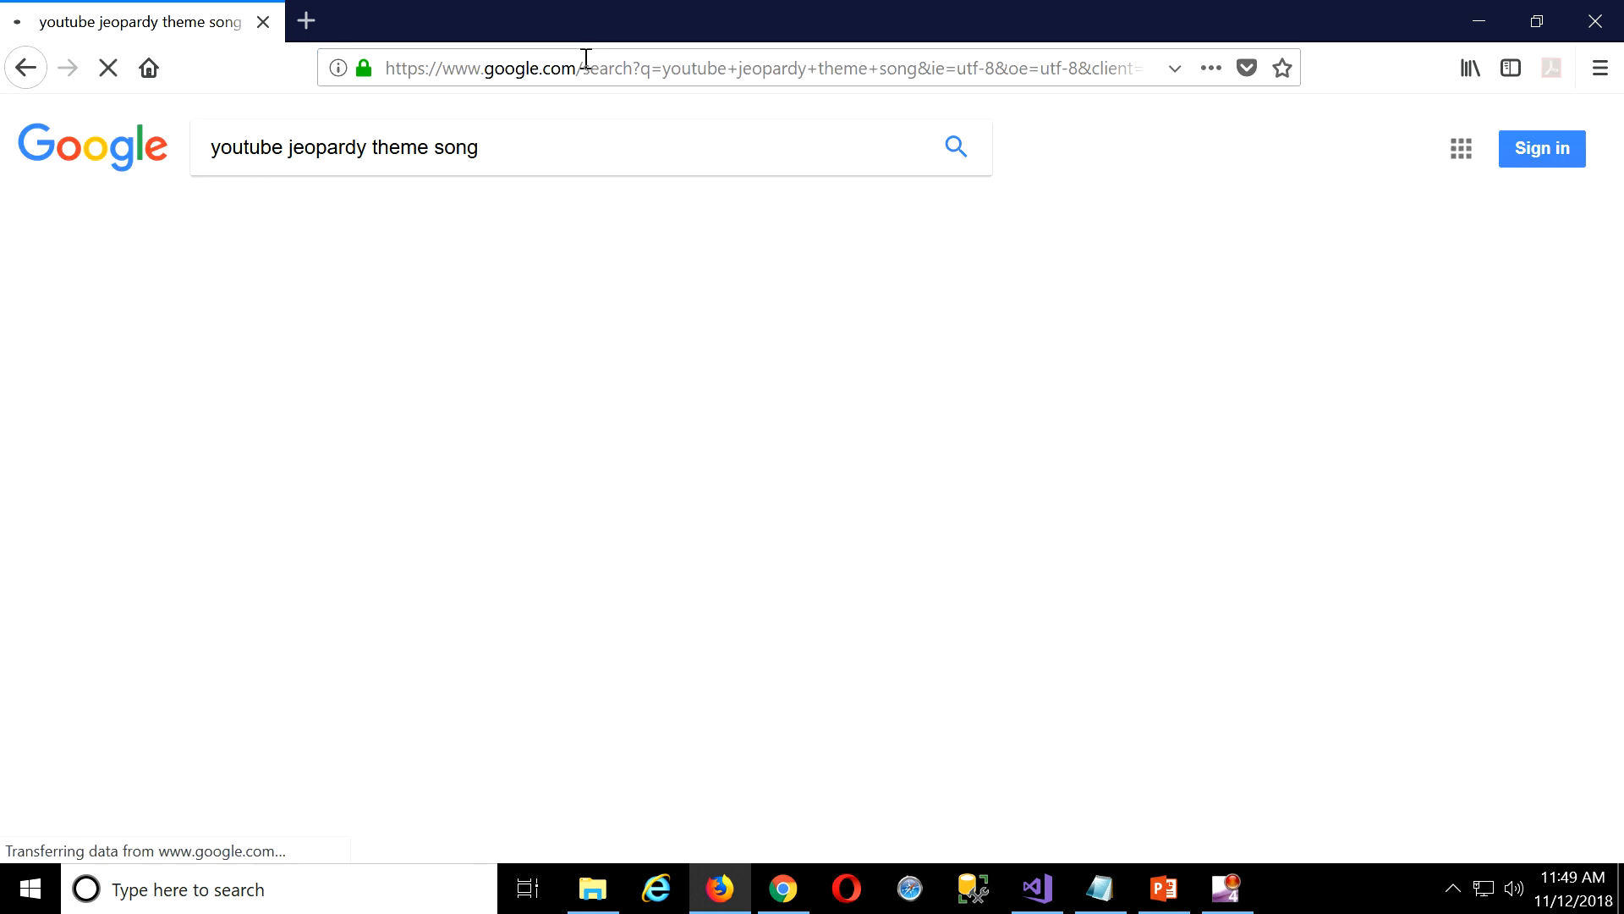
left_click(606, 472)
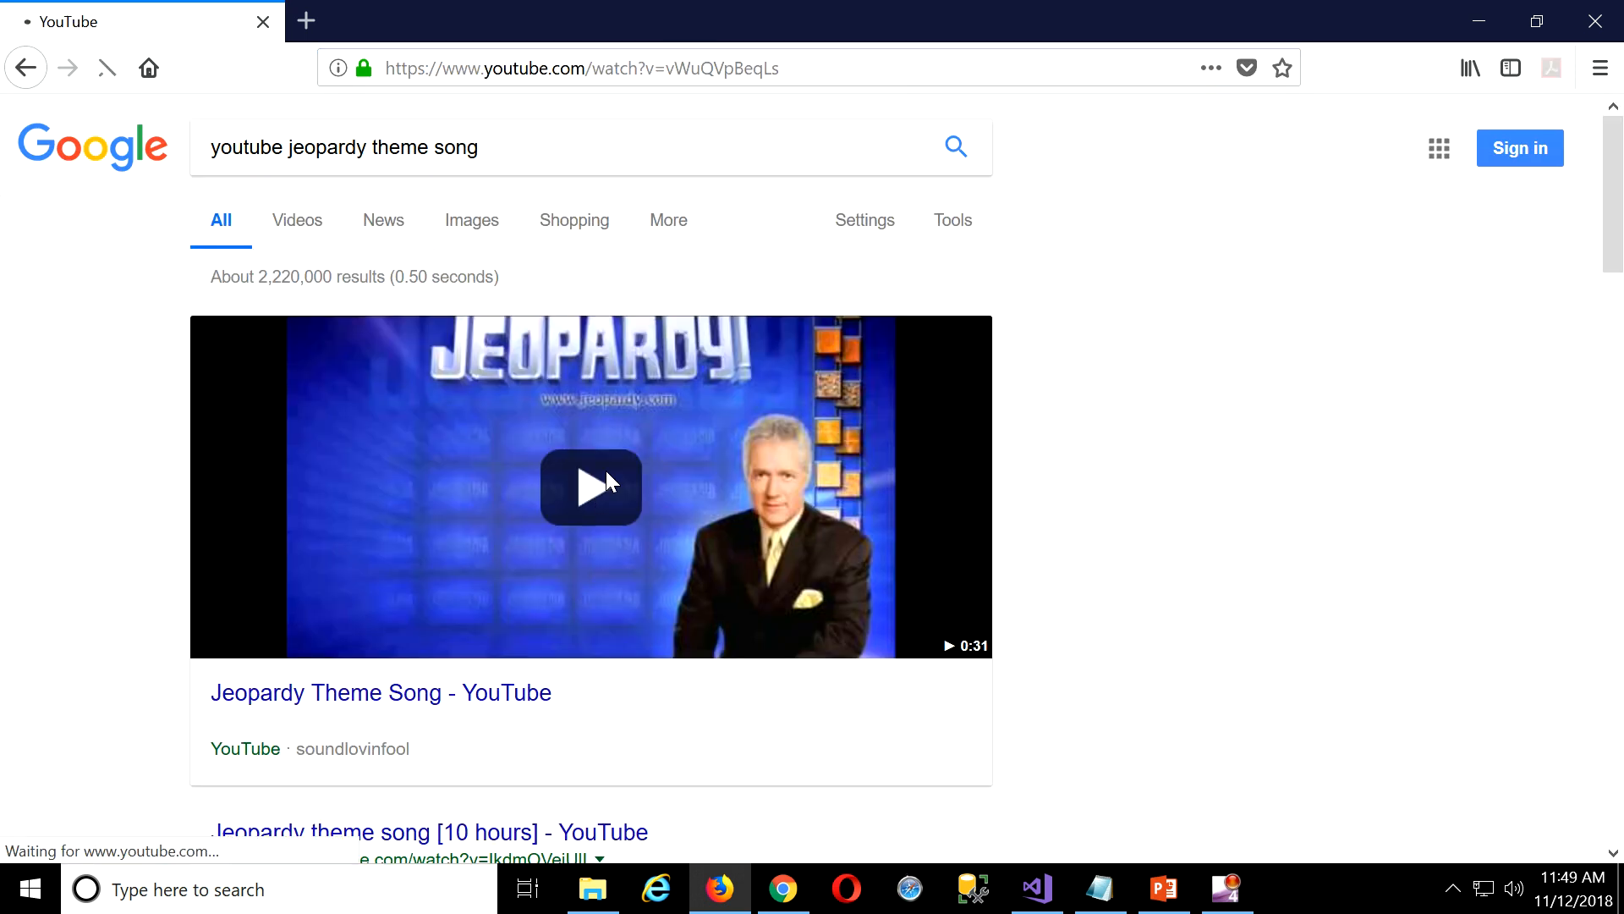
left_click_drag(611, 27, 1623, 76)
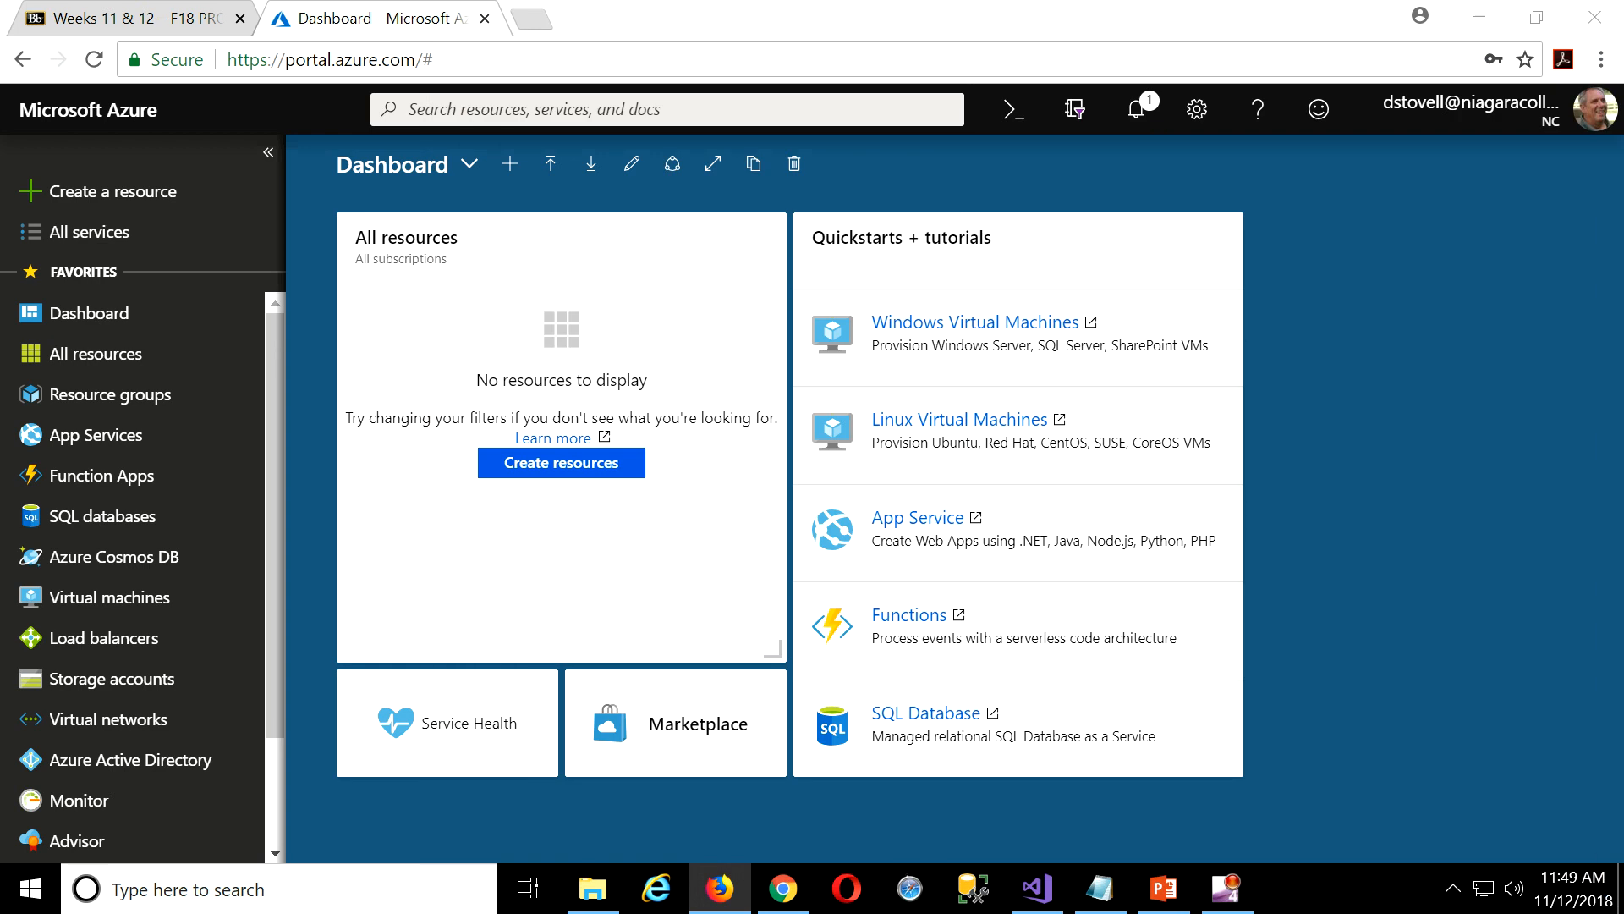
left_click(1522, 893)
left_click(1480, 774)
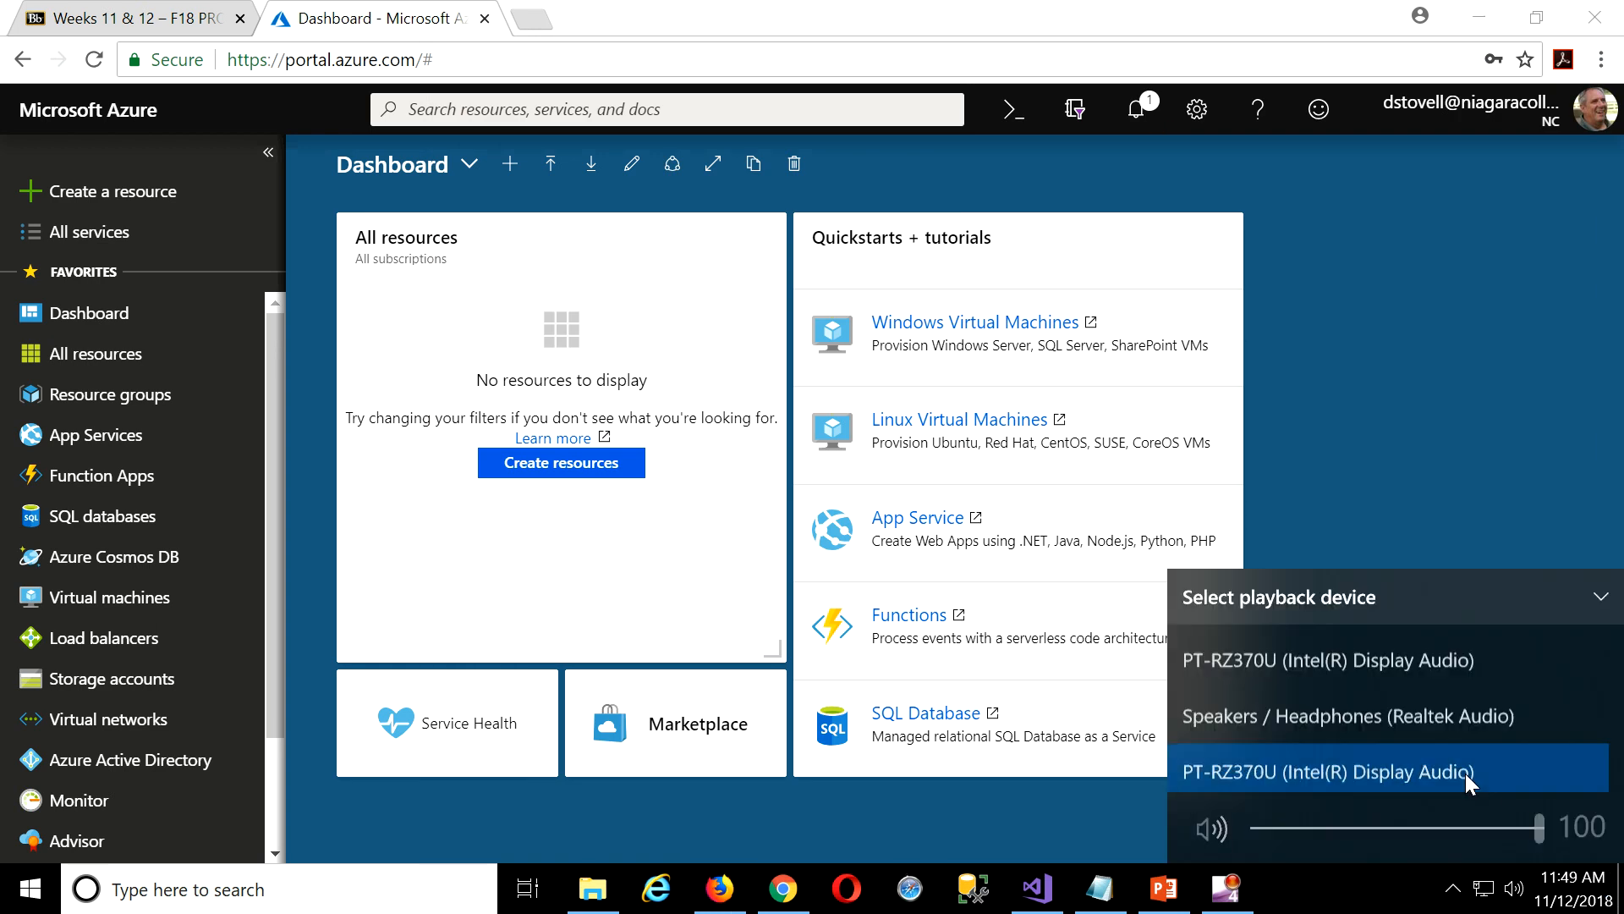
left_click(1403, 712)
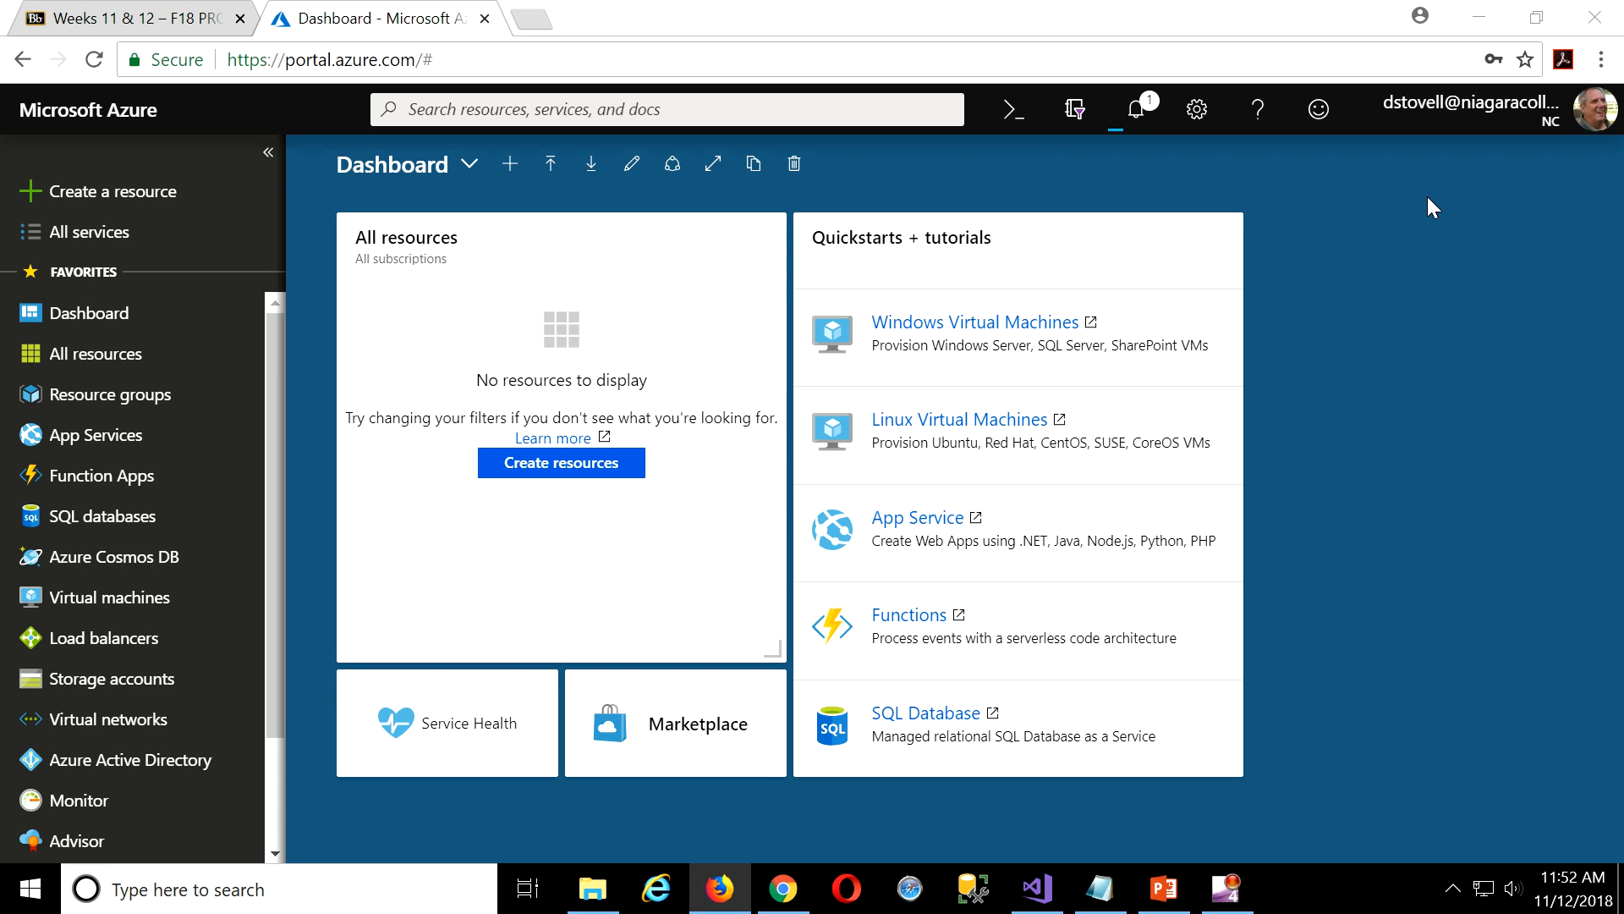
Pin the deployed mo2018 database to the dashboard from Notifications and open its tile.
left_click(1131, 111)
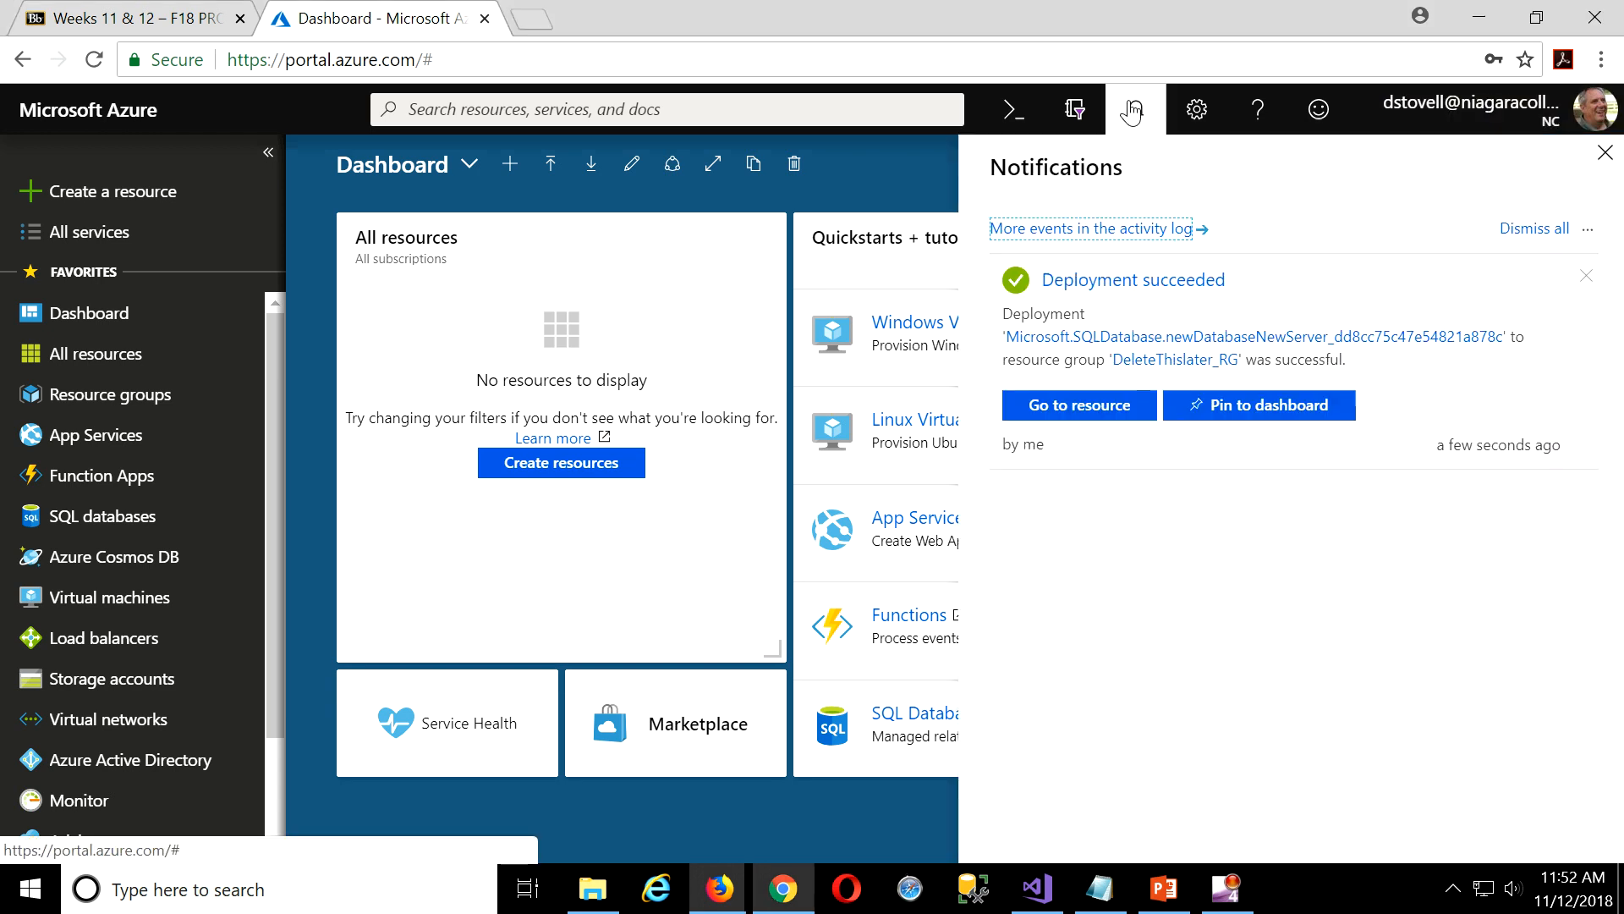
left_click(1290, 419)
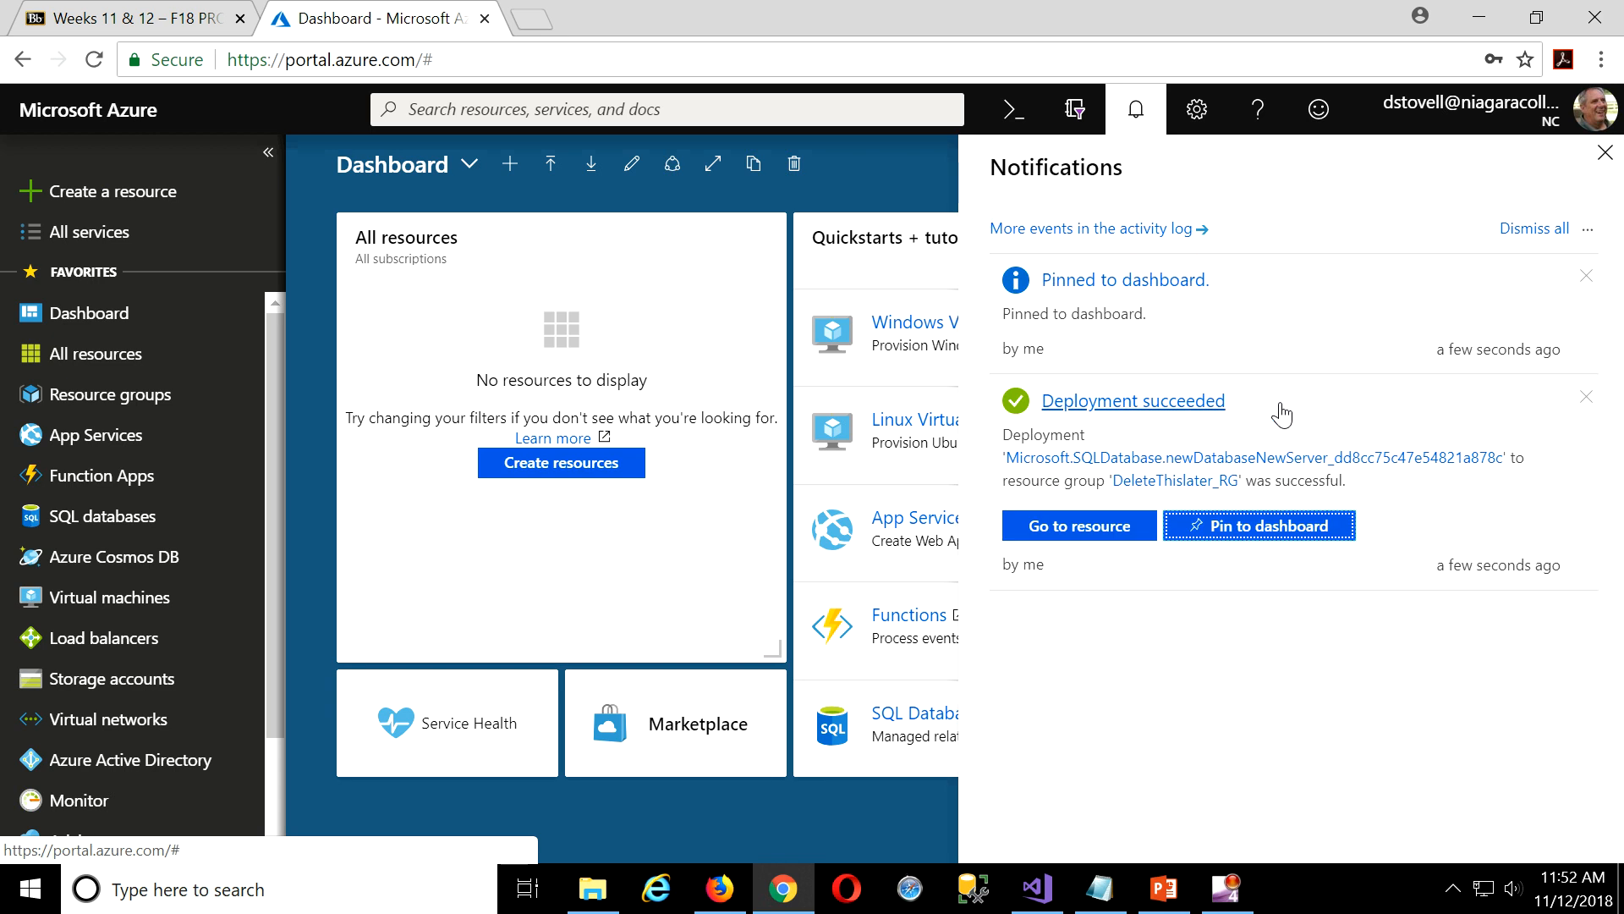
left_click(1605, 155)
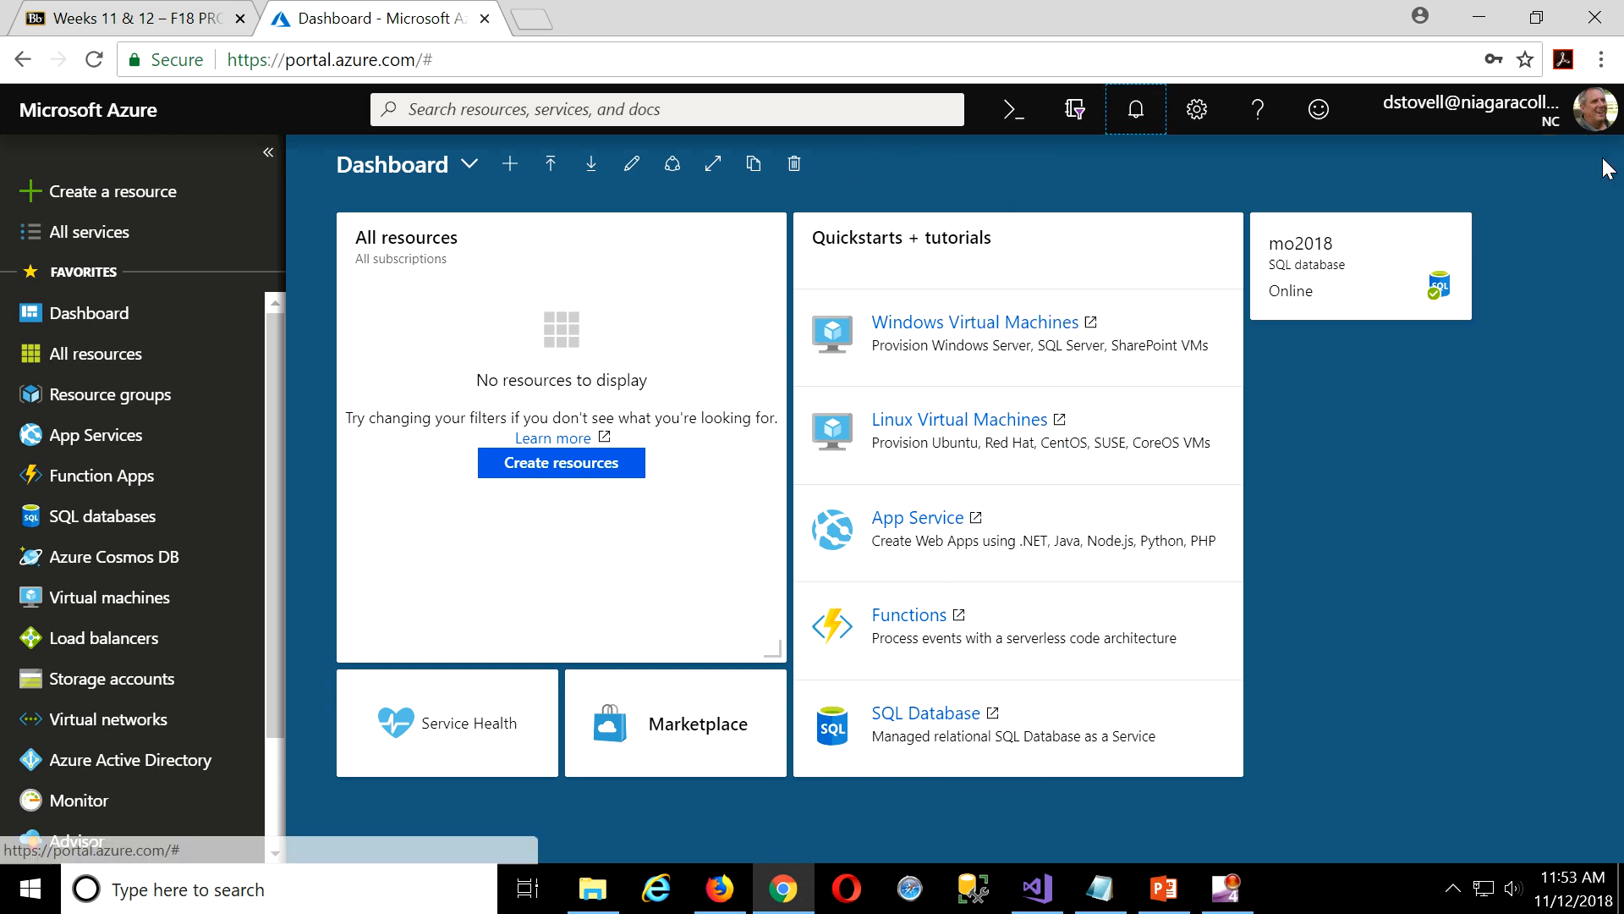
left_click(1341, 272)
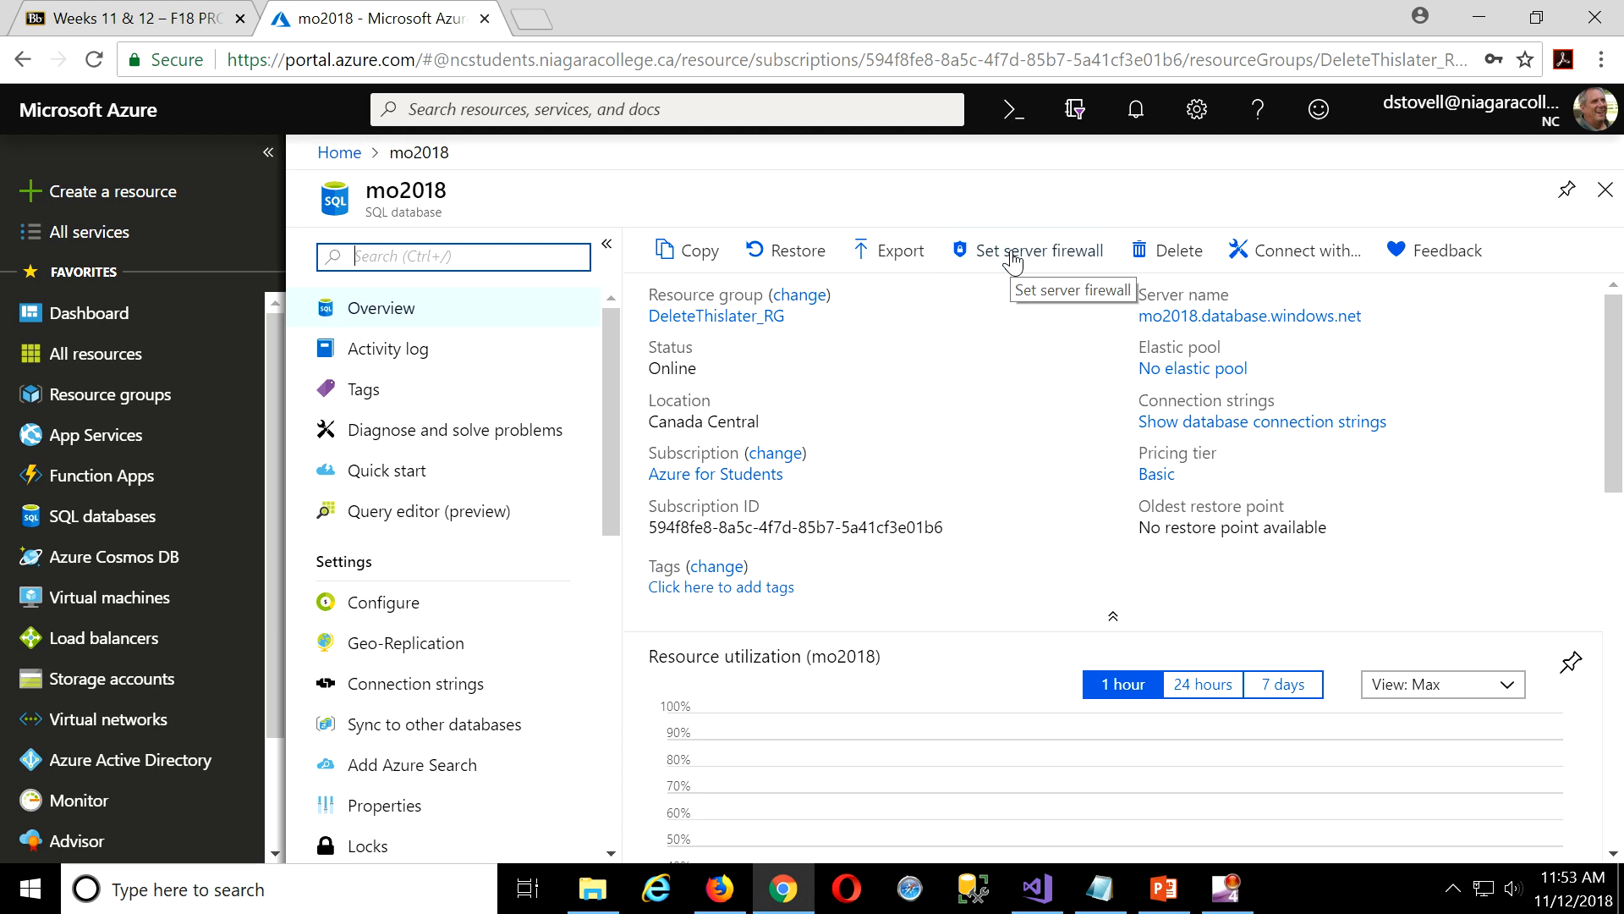
Choose Set server firewall on the mo2018 overview.
left_click(1012, 258)
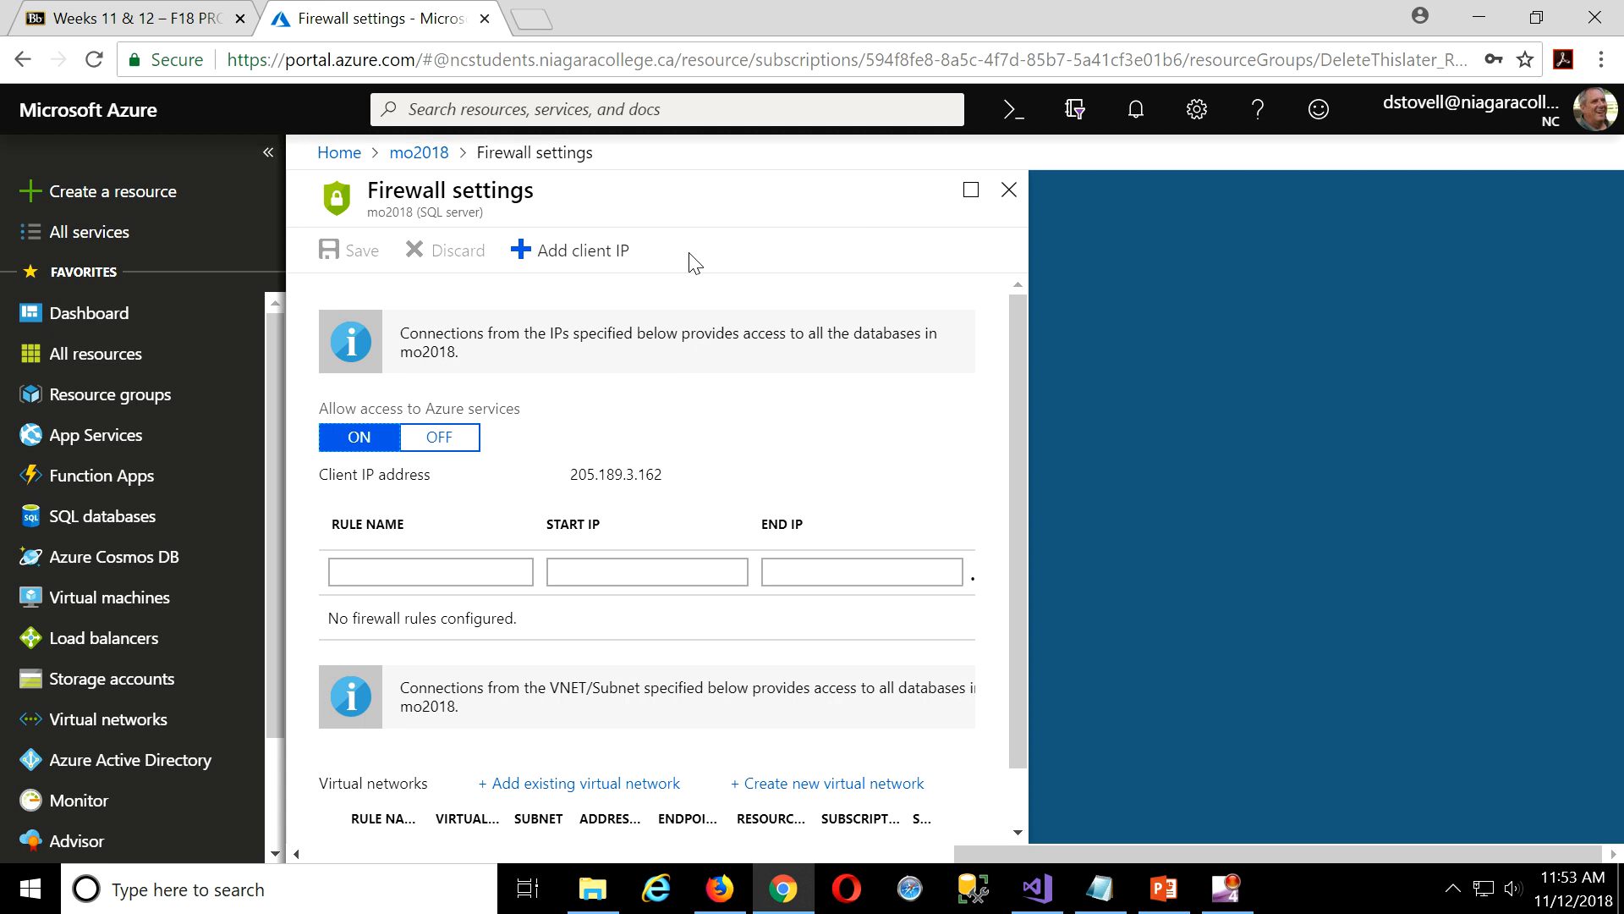
Add firewall rule College with start and end IP 205.189.3.162.
left_click(464, 573)
type("College")
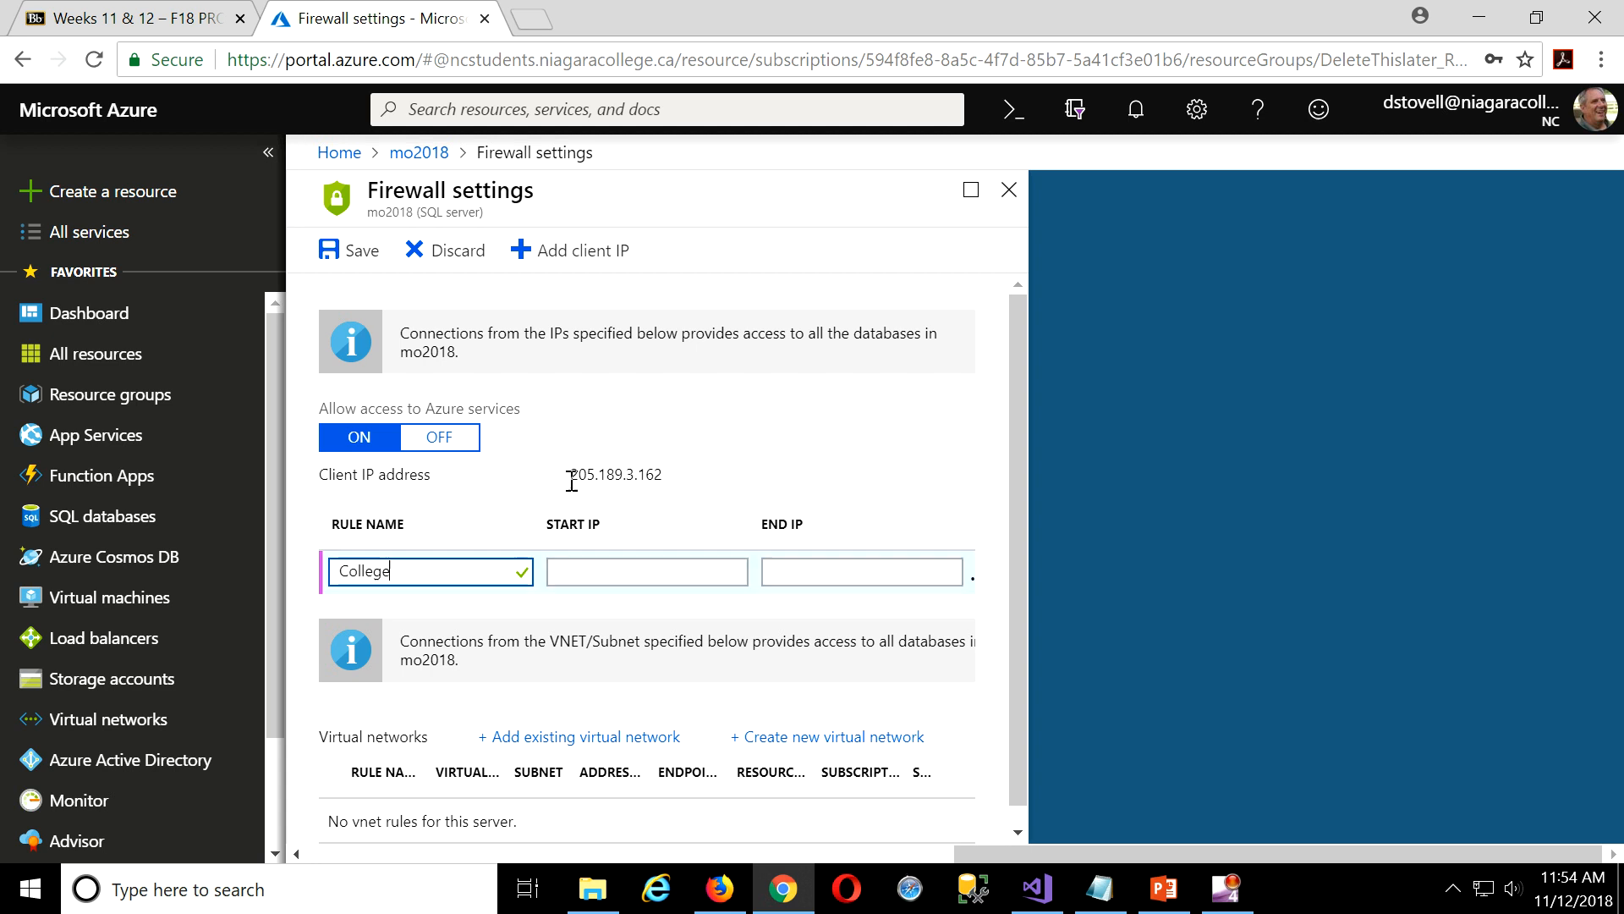
left_click_drag(567, 474, 663, 475)
key("ctrl+c")
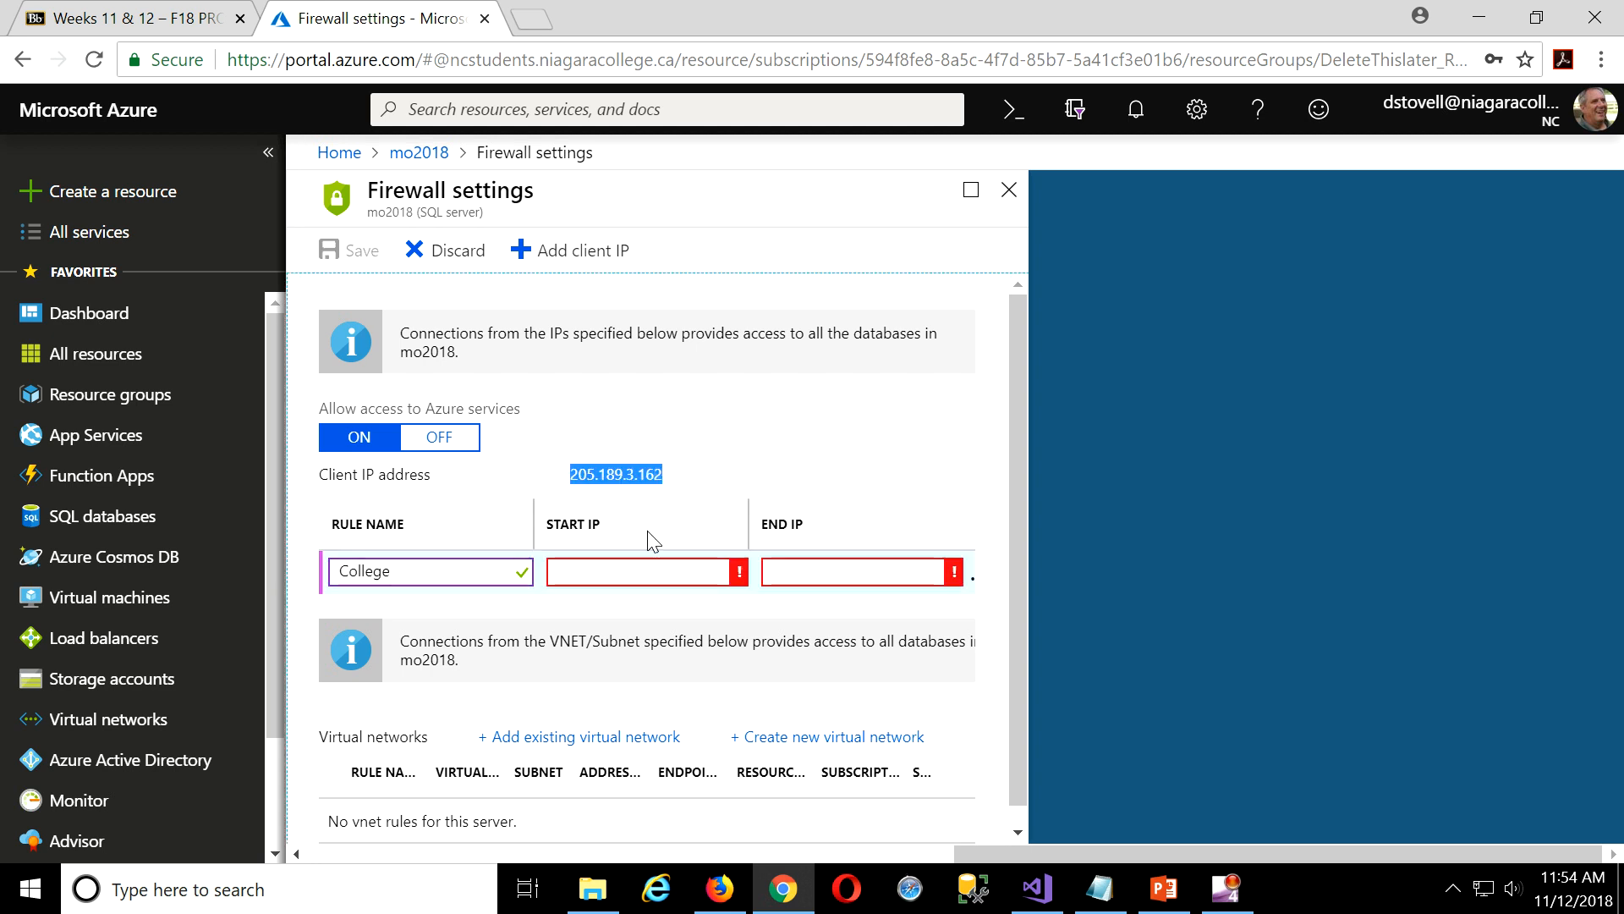
left_click(627, 572)
key("ctrl+v")
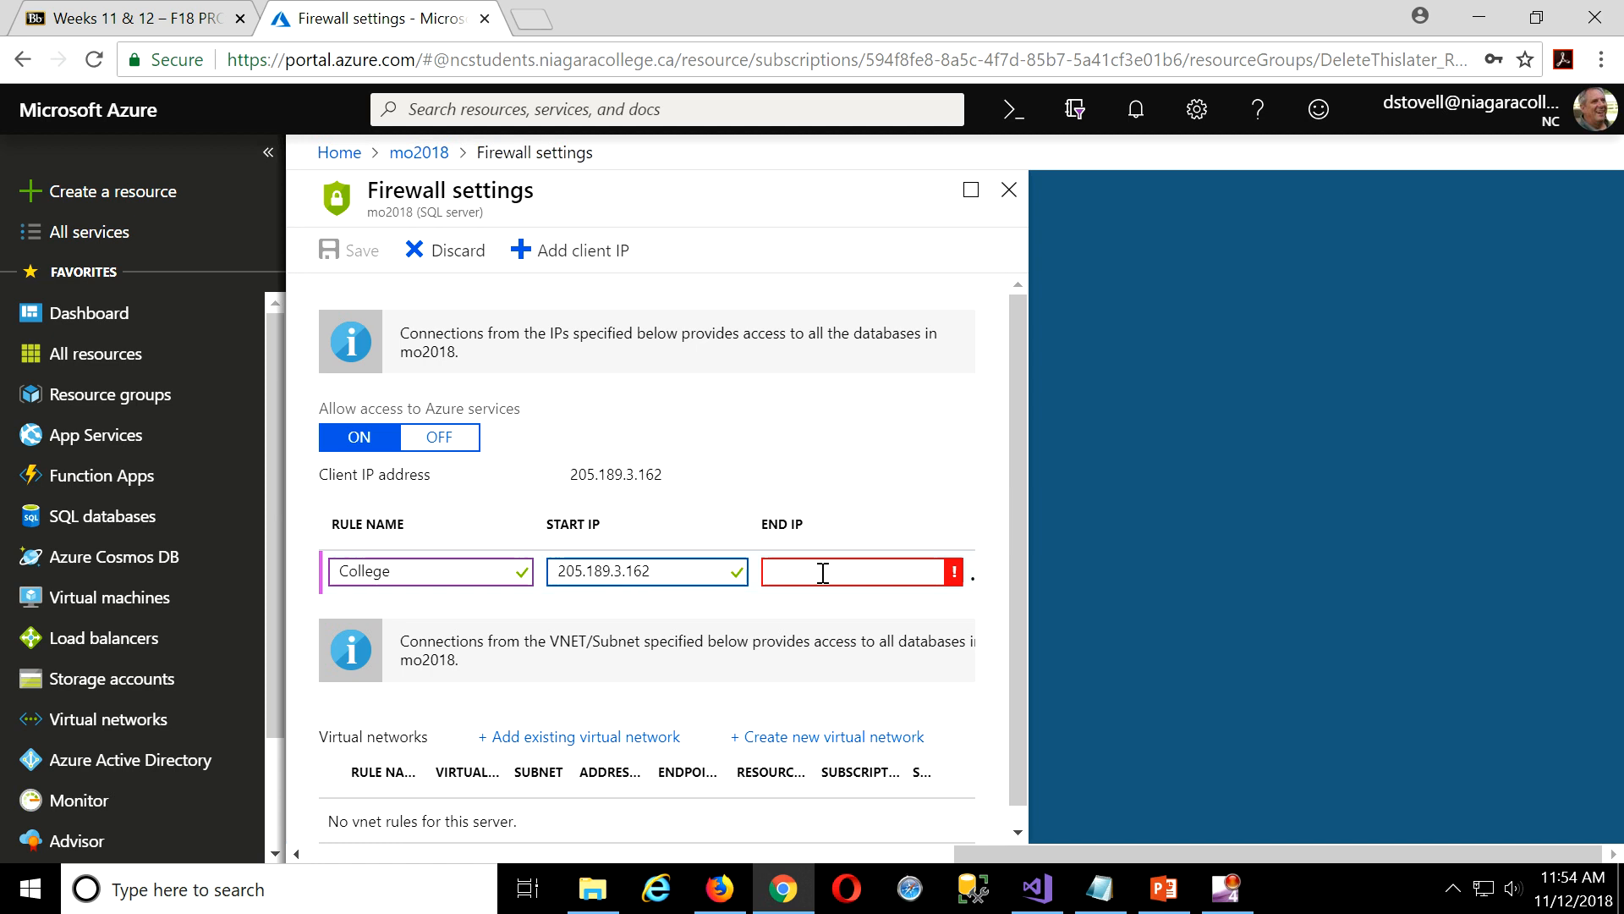
left_click(822, 572)
key("ctrl+v")
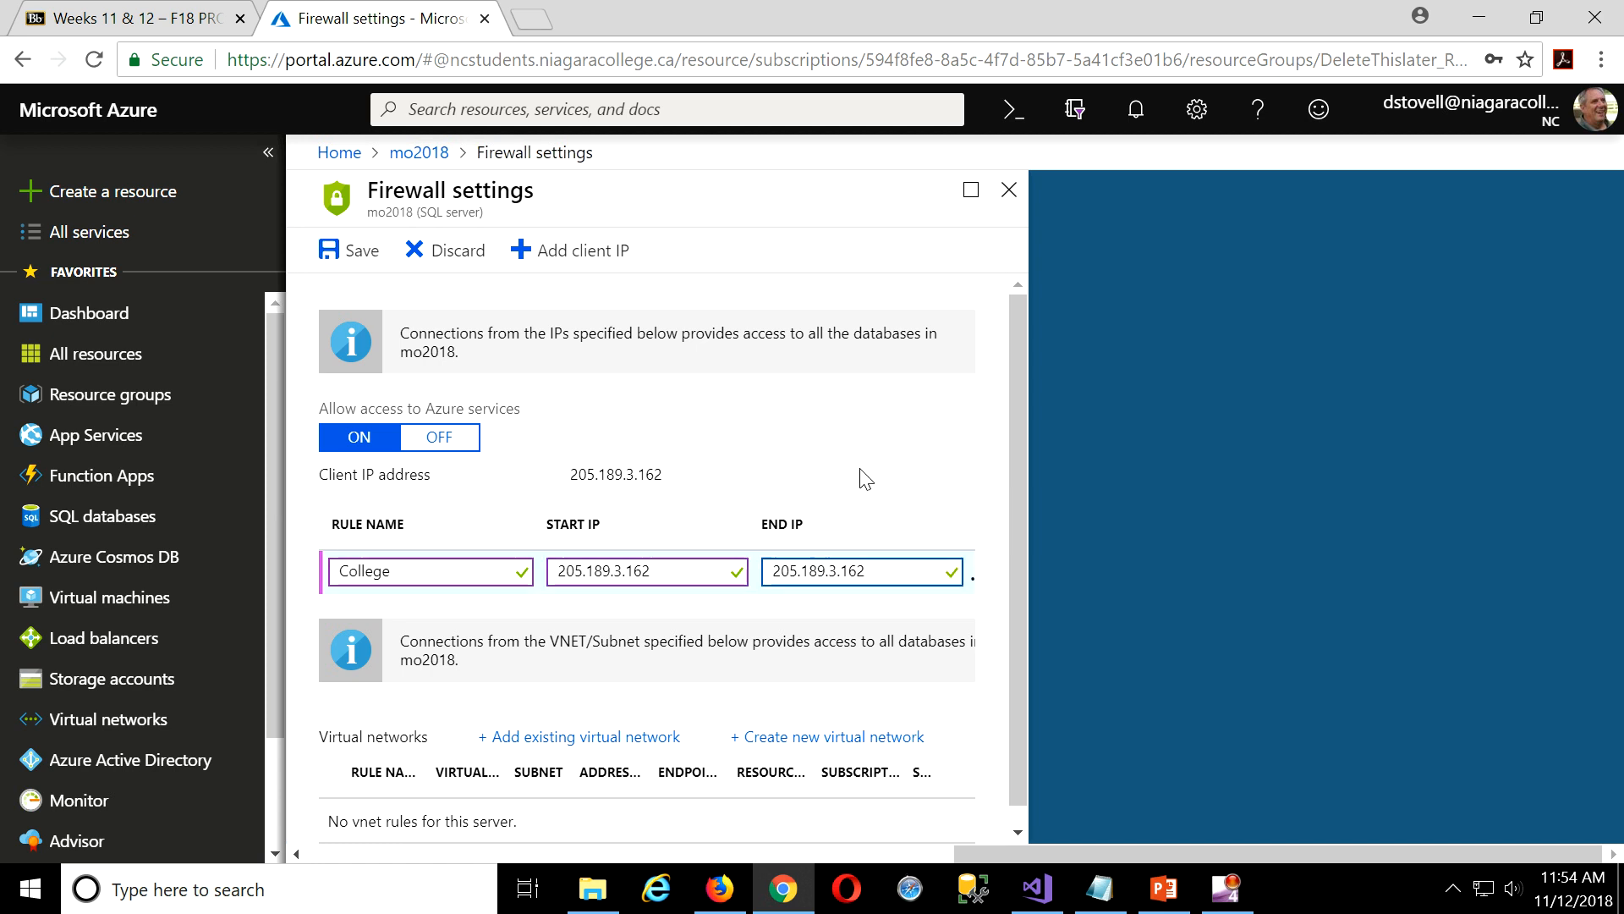
left_click(862, 478)
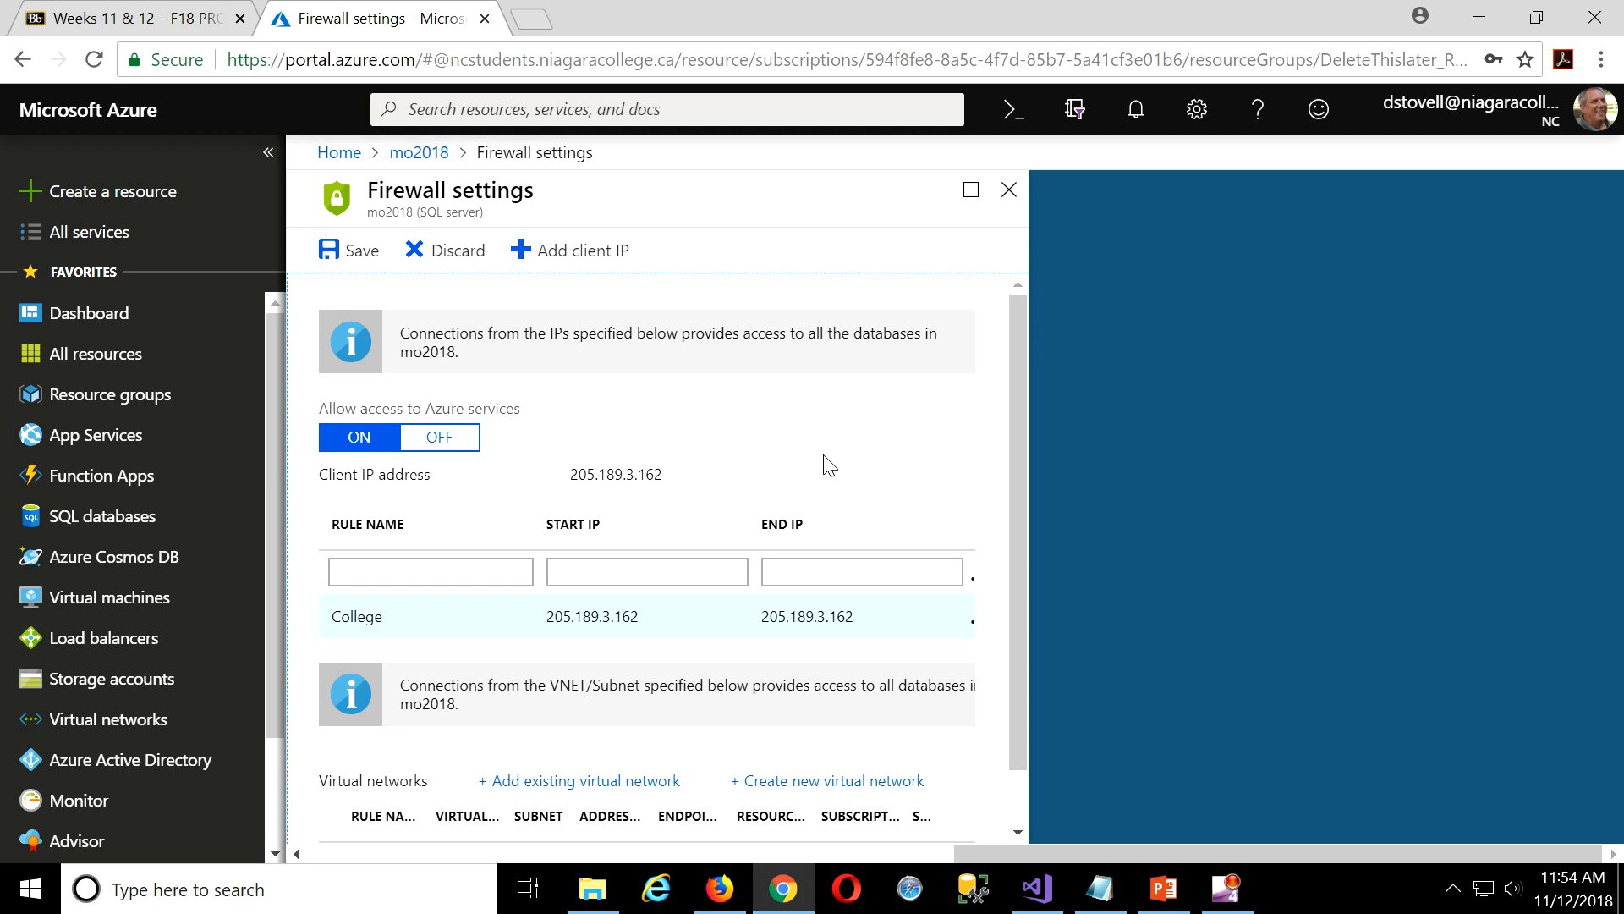
Save the firewall rules and close the firewall settings.
left_click(348, 253)
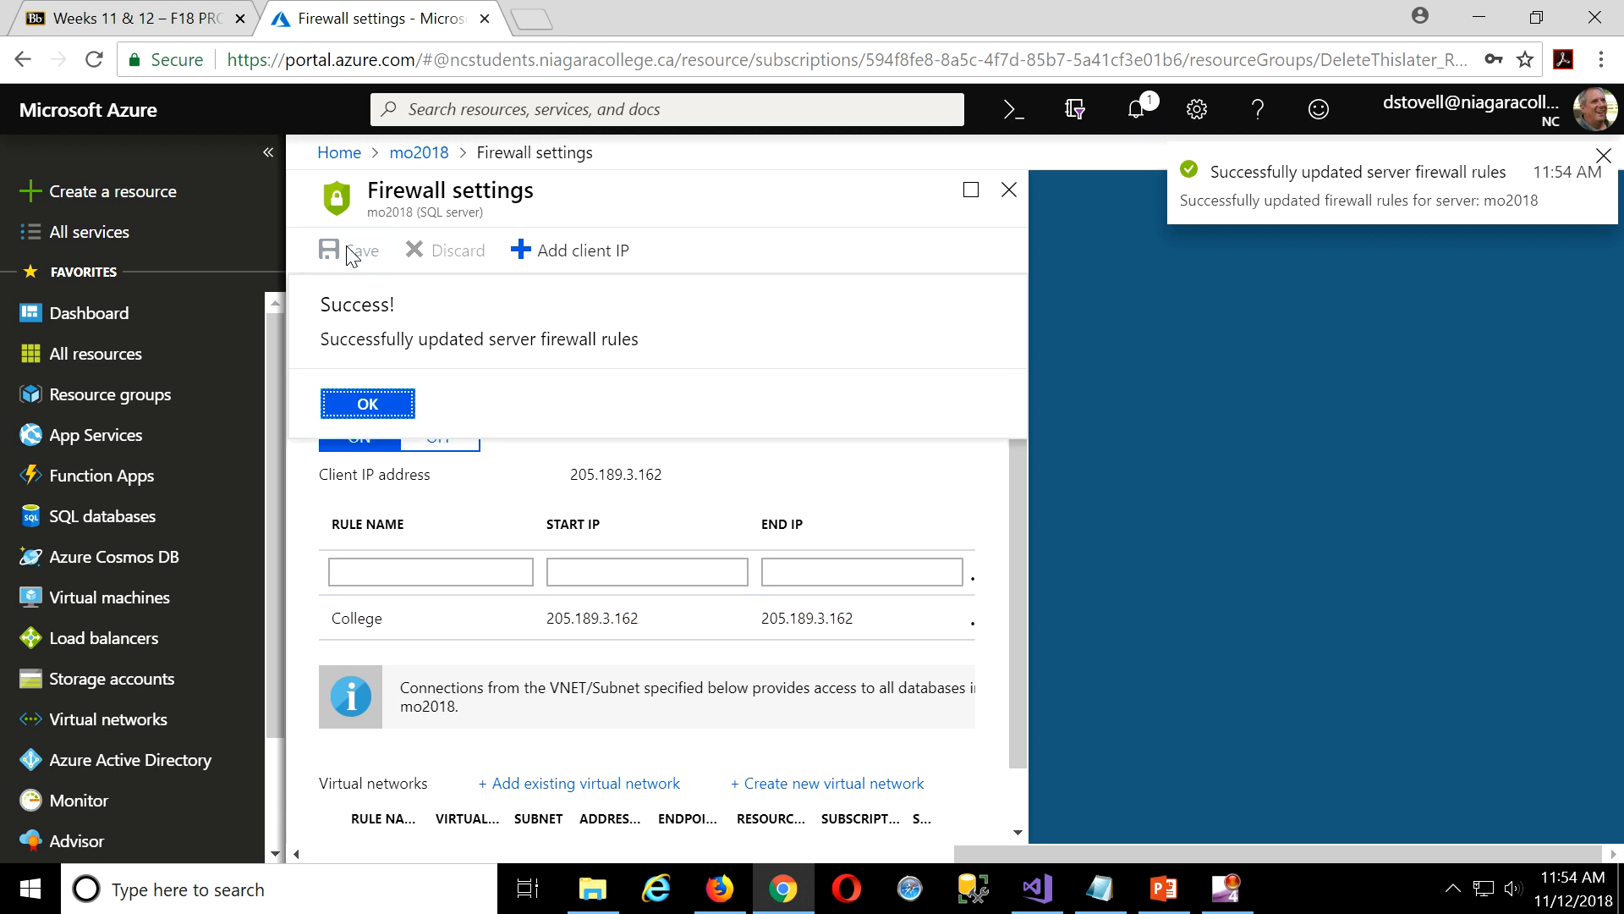
left_click(1010, 192)
left_click(1009, 192)
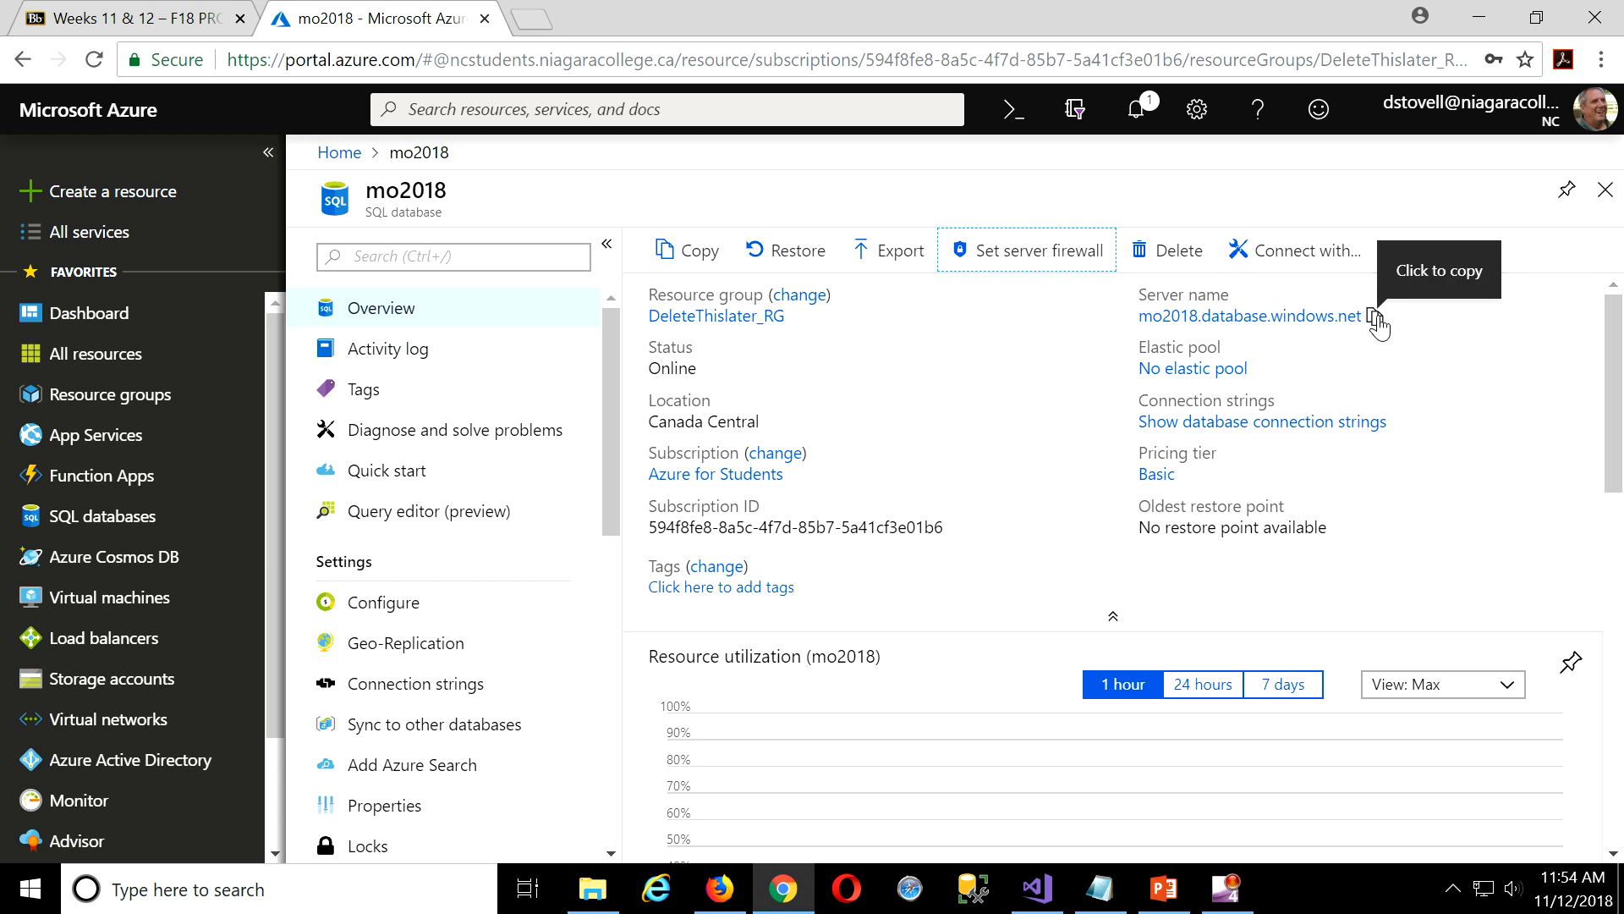
Copy the server name mo2018.database.windows.net and launch SQL Server Management Studio.
left_click(1376, 319)
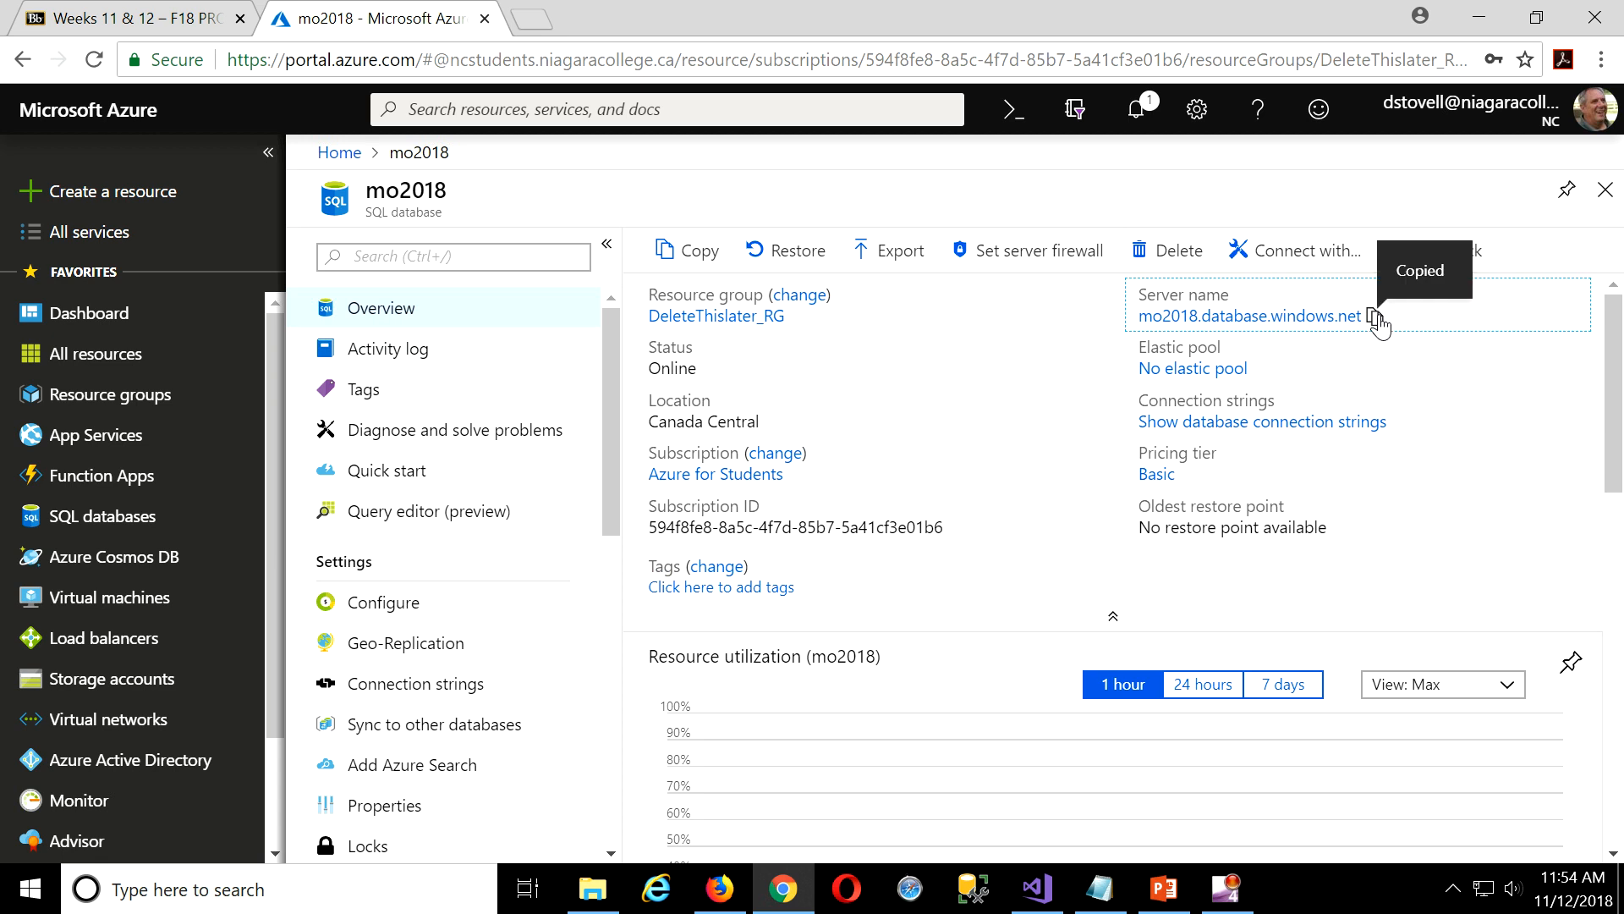
left_click(444, 878)
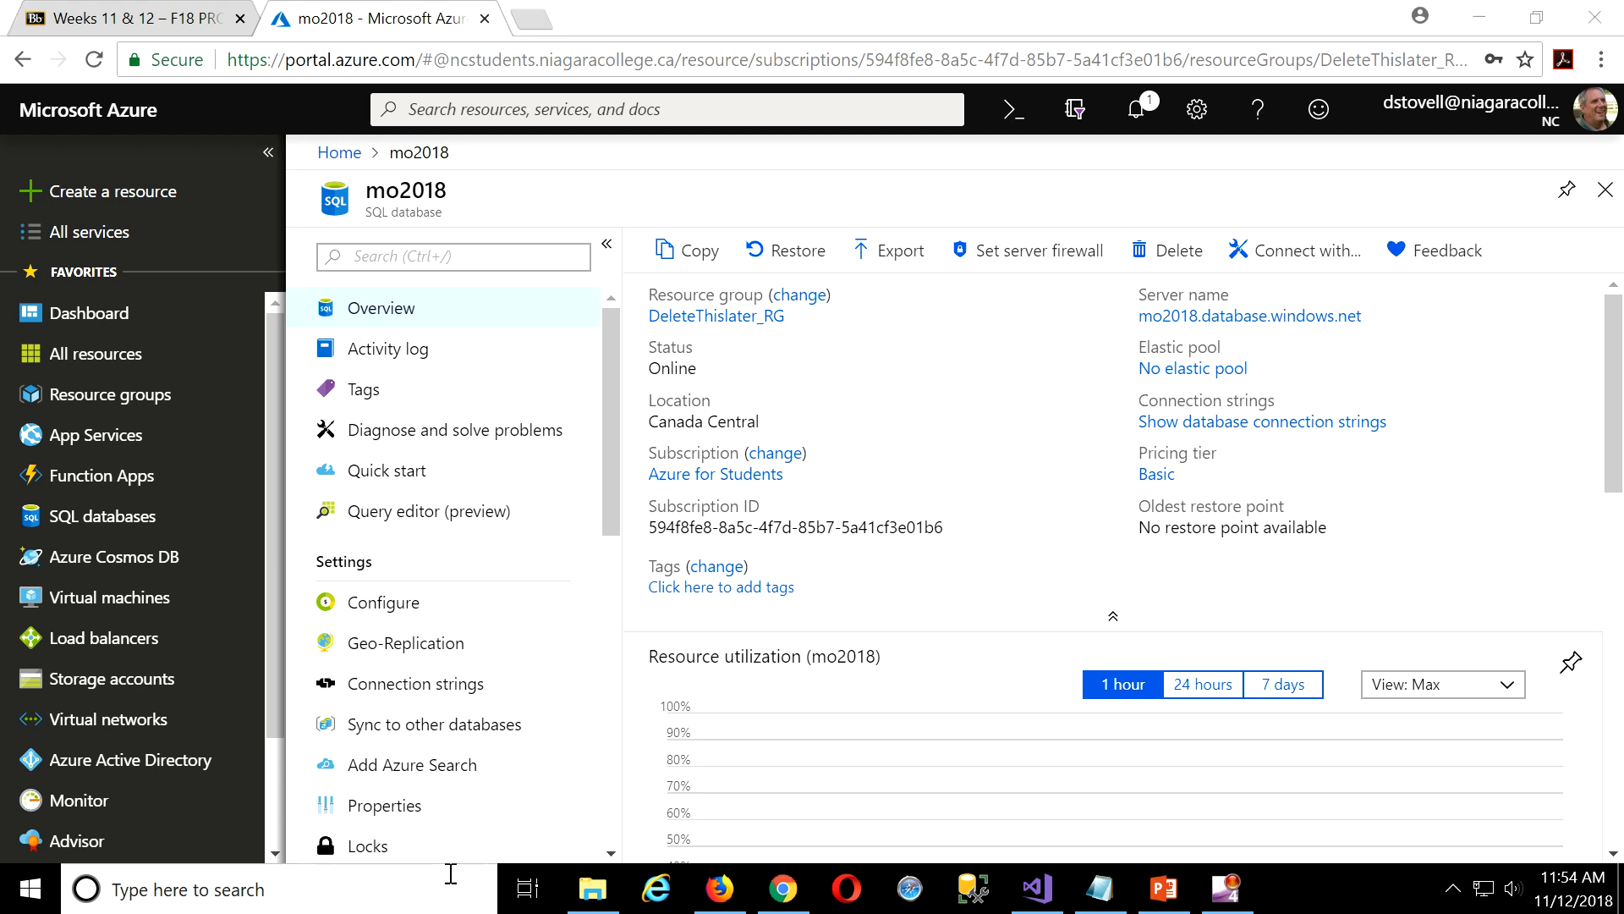
left_click(969, 889)
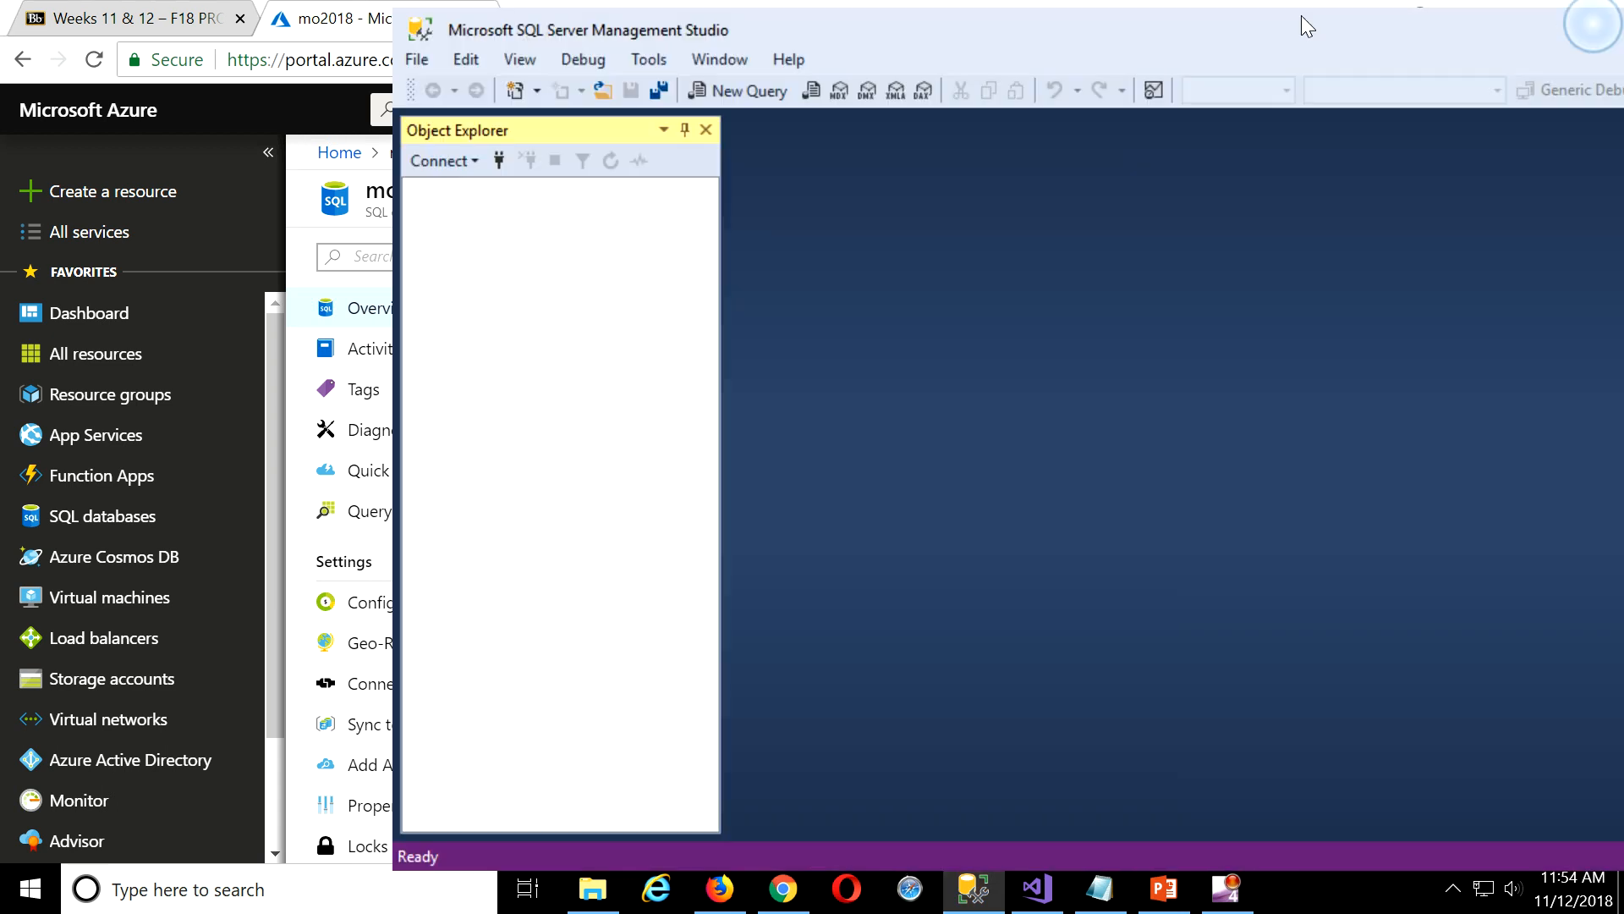
Maximize SSMS and start a Database Engine connection to mo2018.database.windows.net using SQL Server Authentication.
left_click_drag(1301, 16, 897, 29)
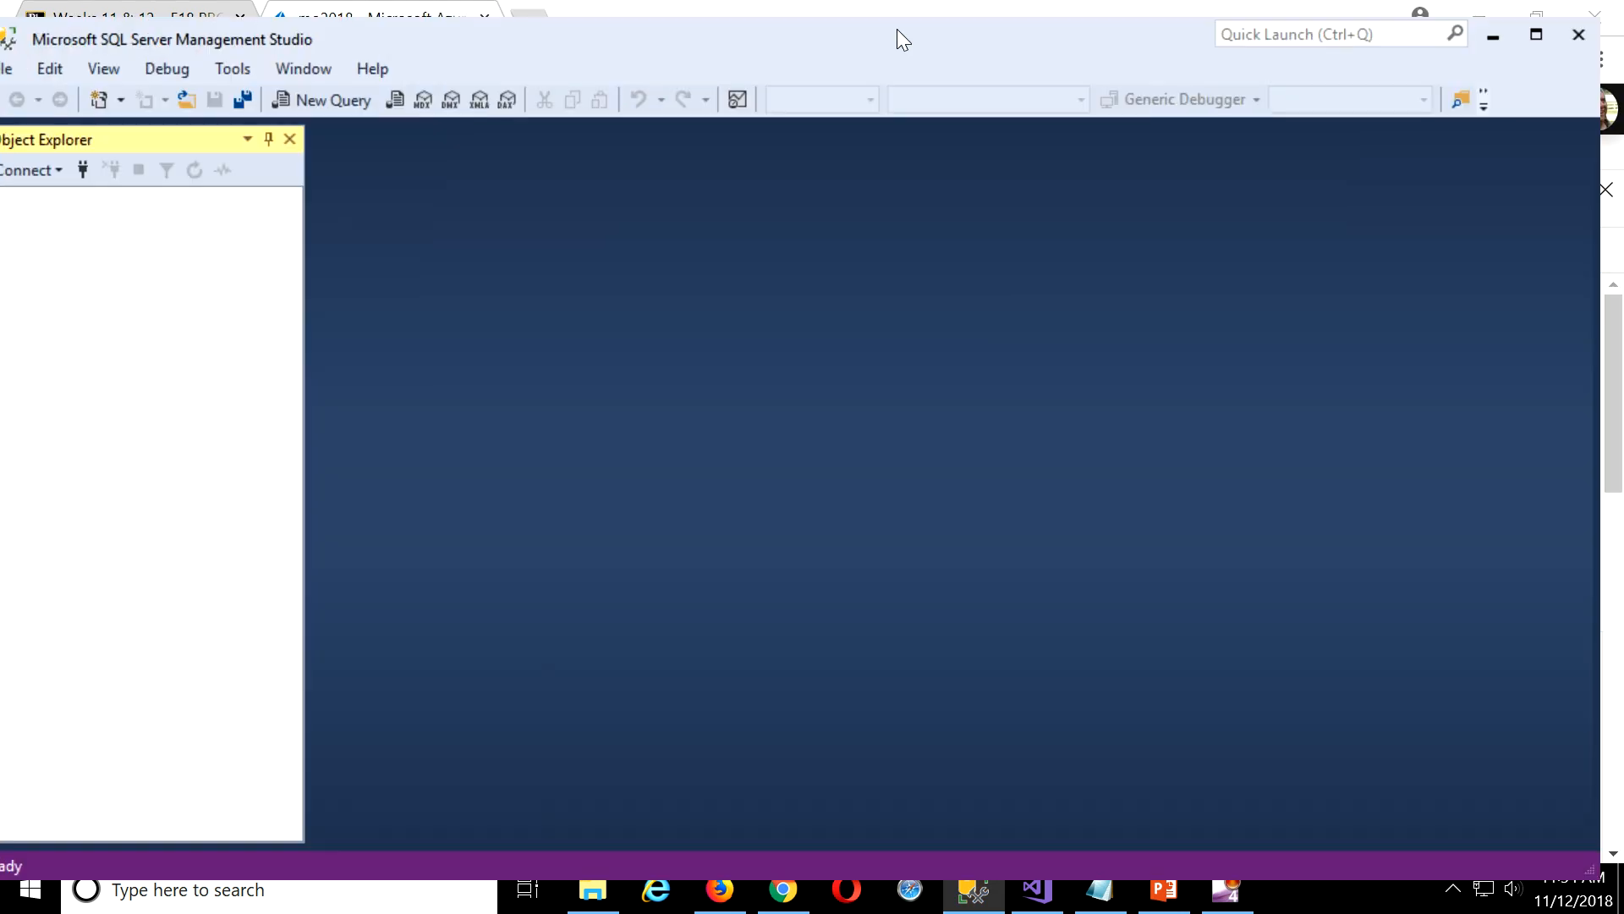
double_click(911, 23)
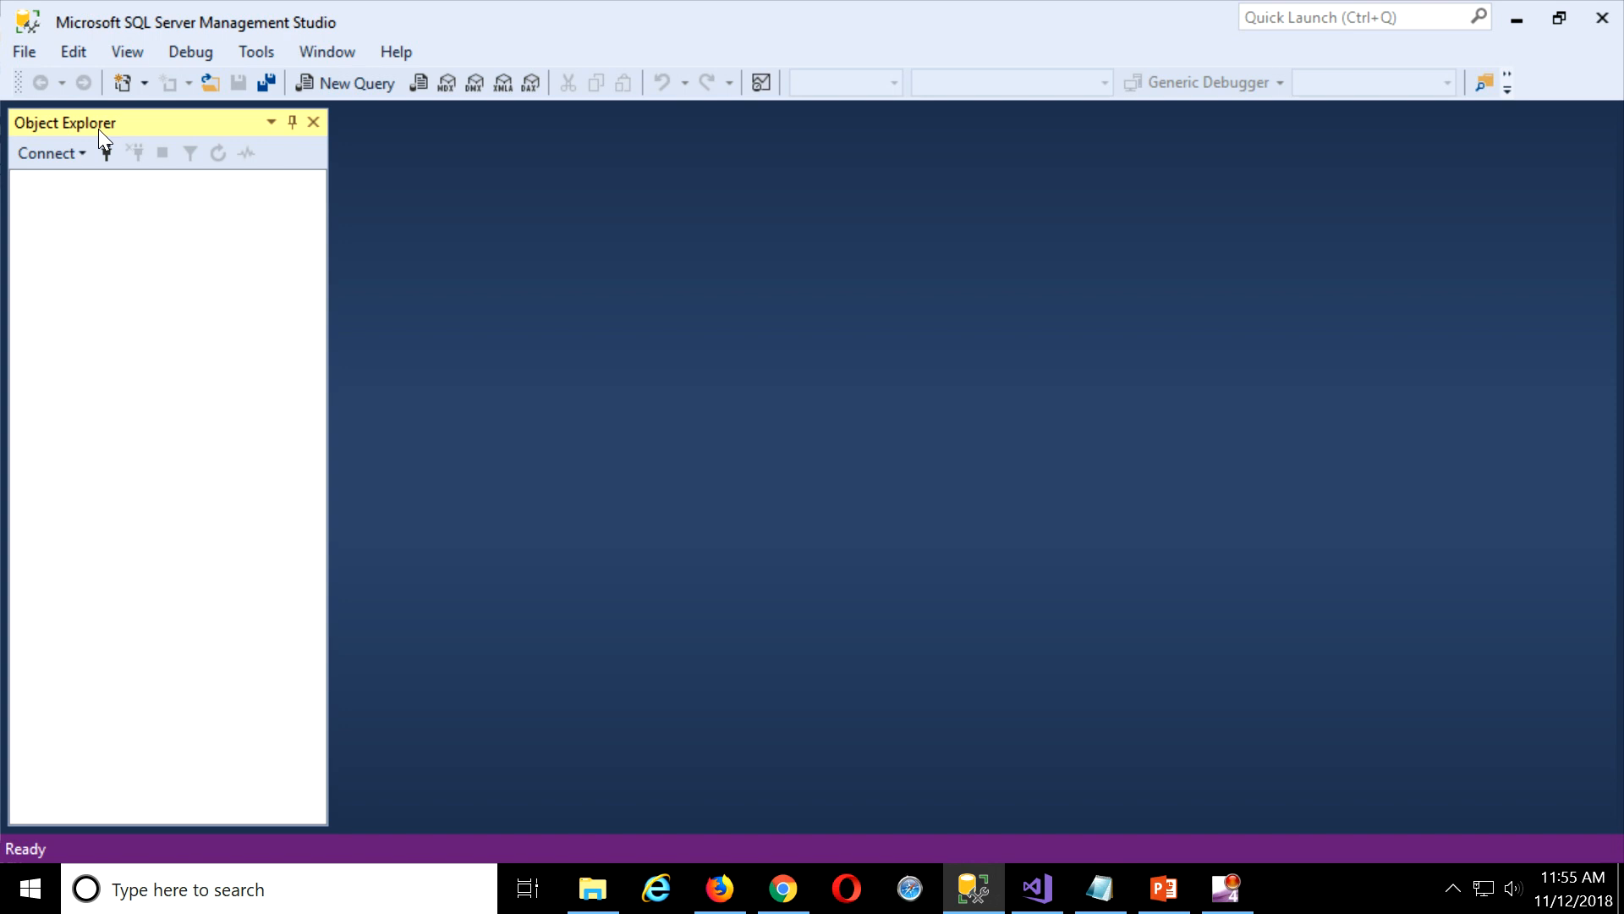
left_click(57, 154)
left_click(120, 184)
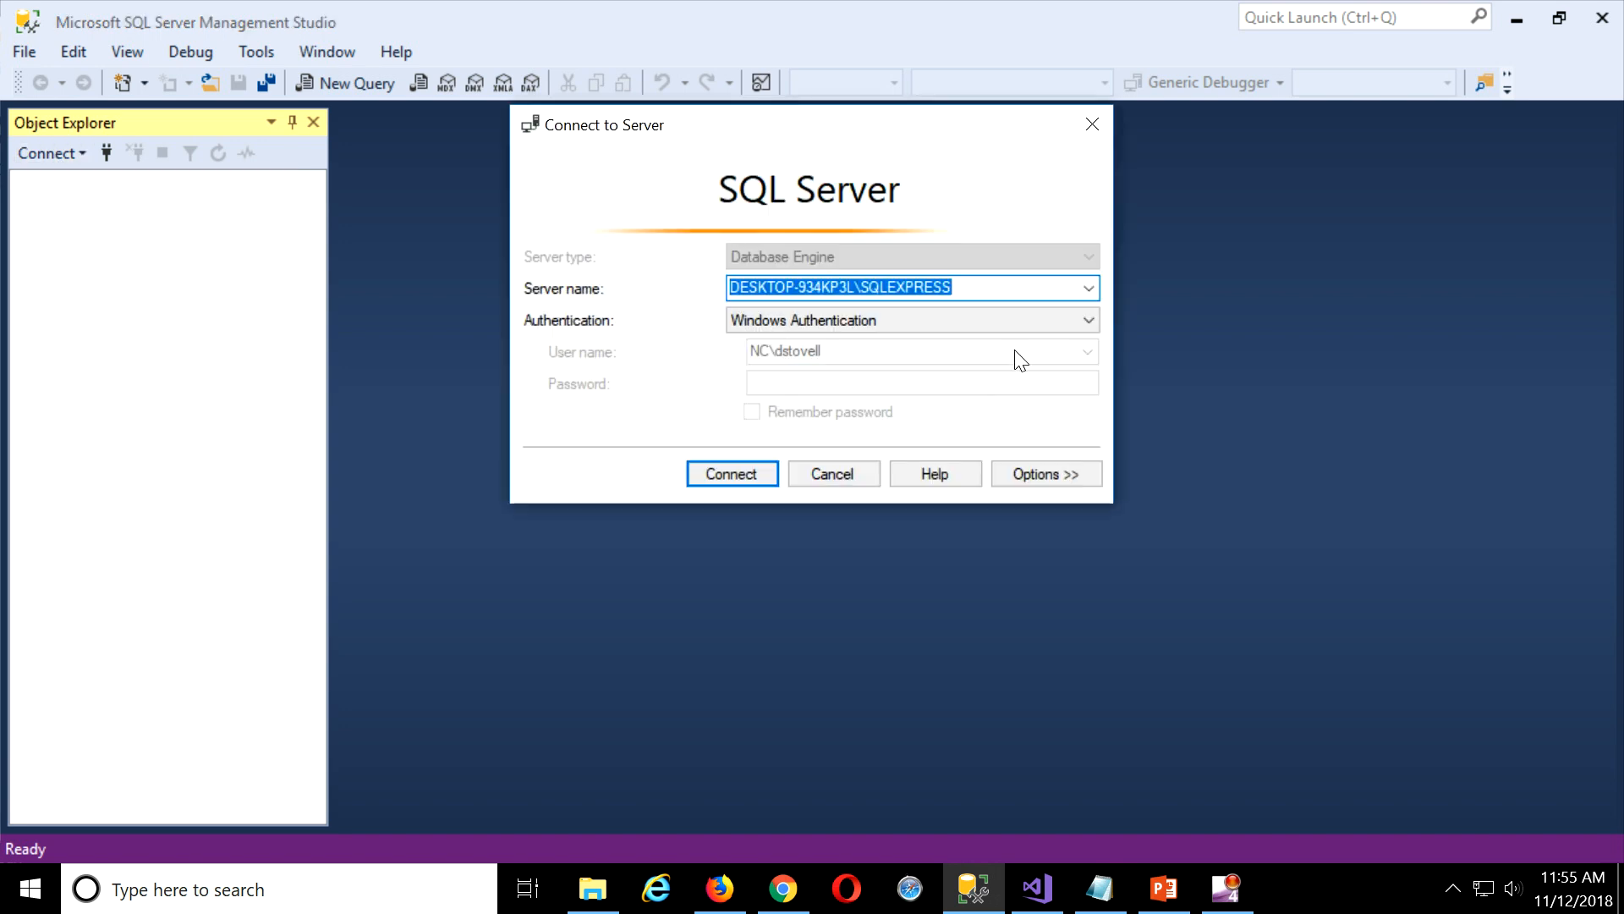
key("ctrl+v")
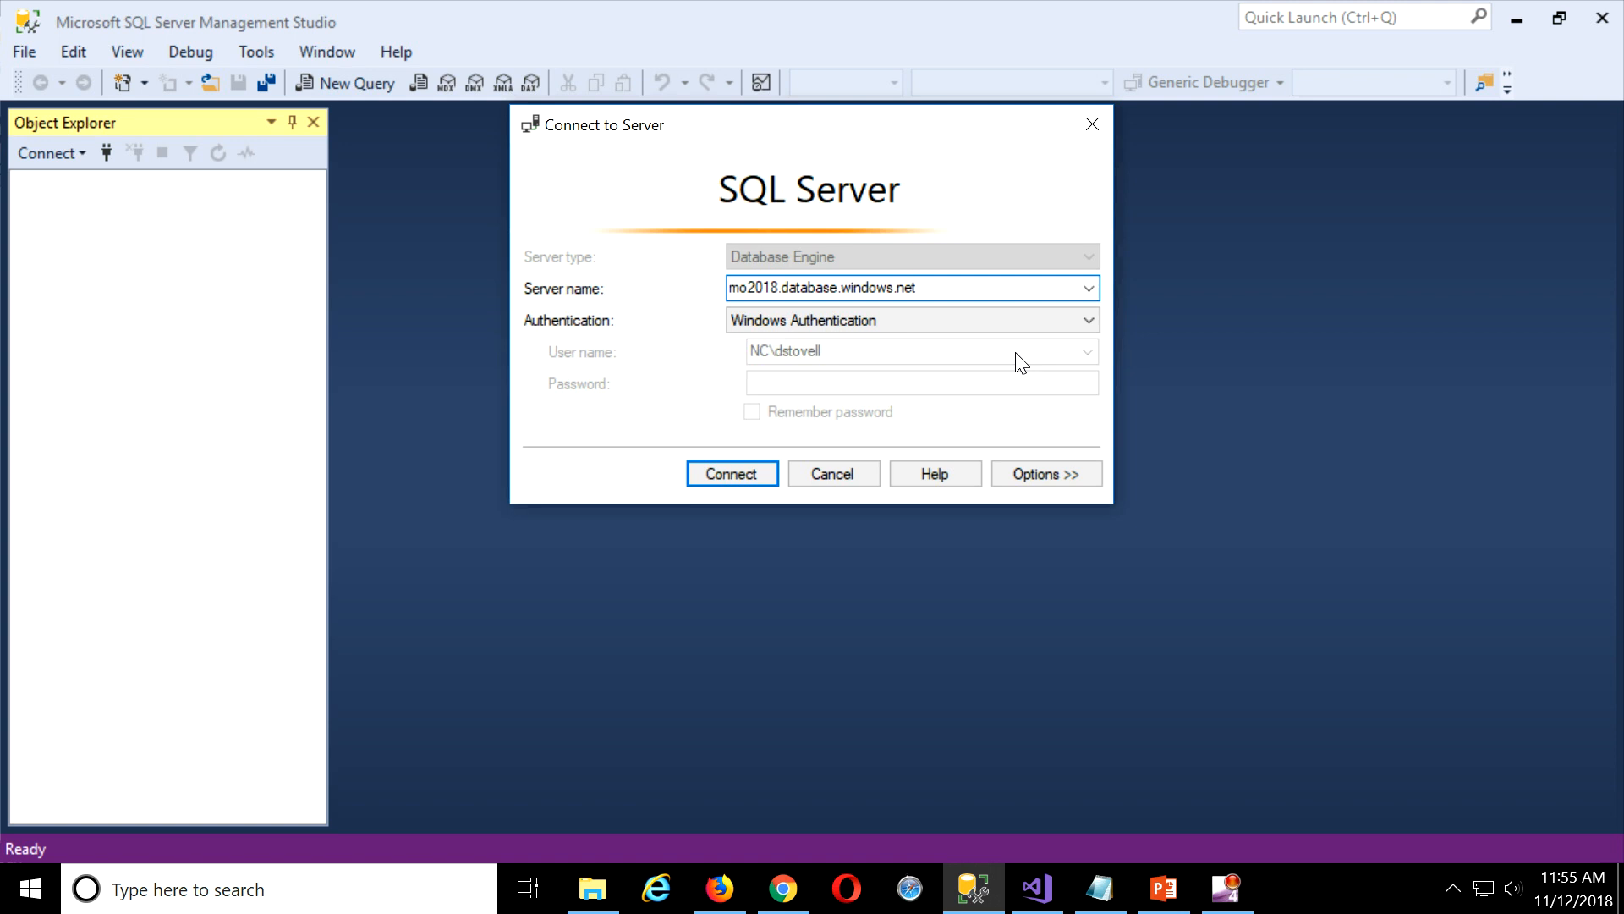
left_click(834, 318)
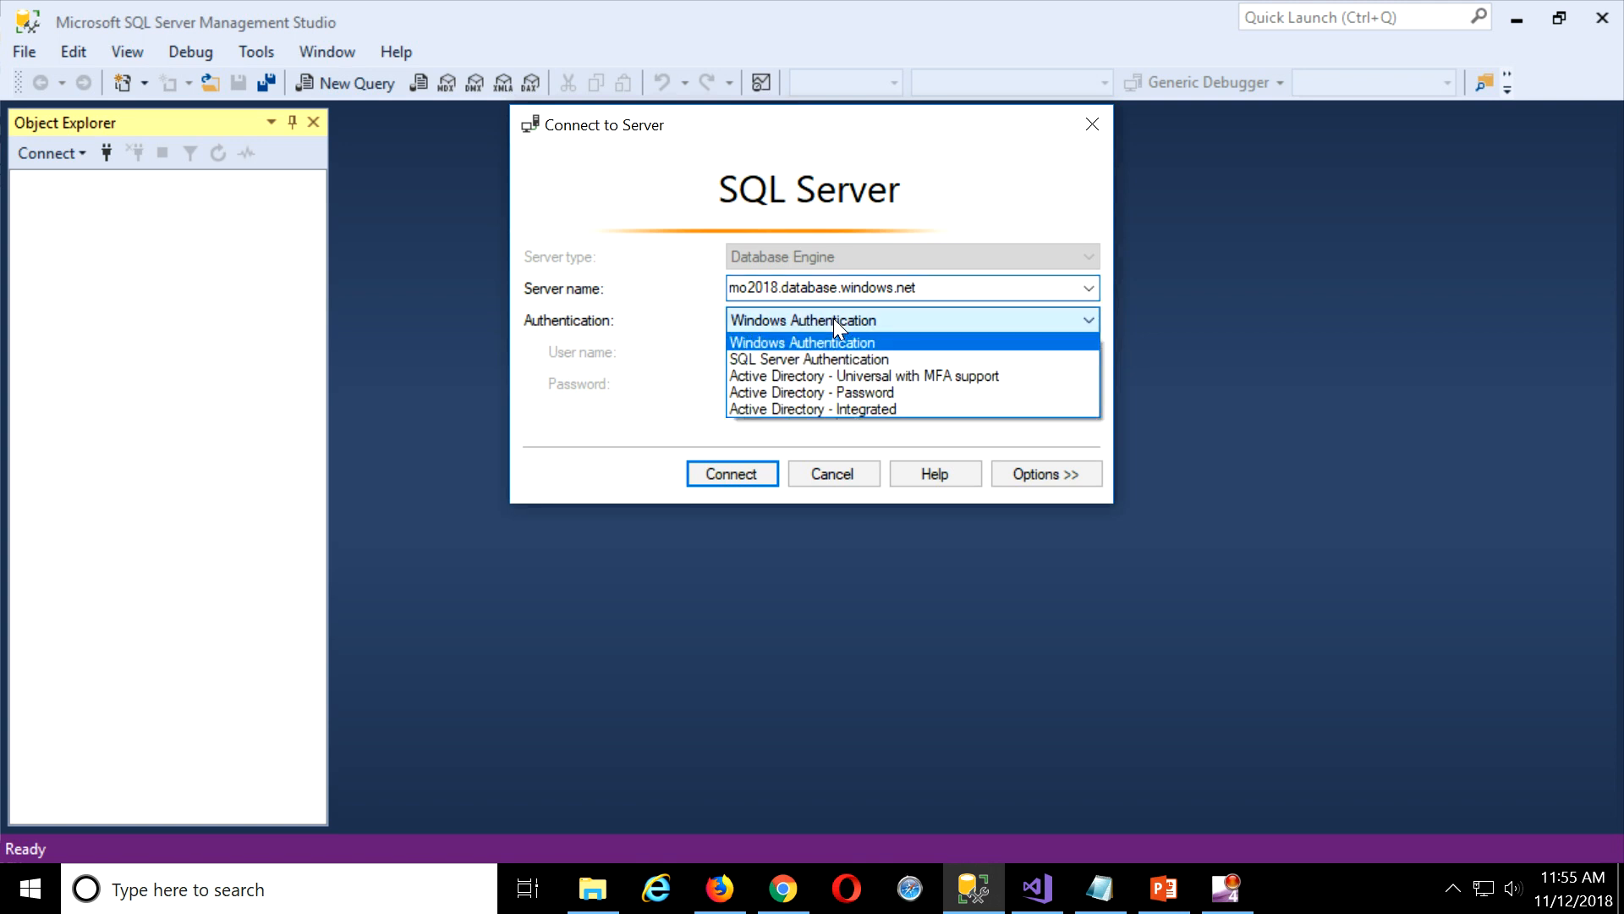
left_click(816, 360)
Enter the admin login and the password saved in the Notepad notes, then connect.
left_click(855, 354)
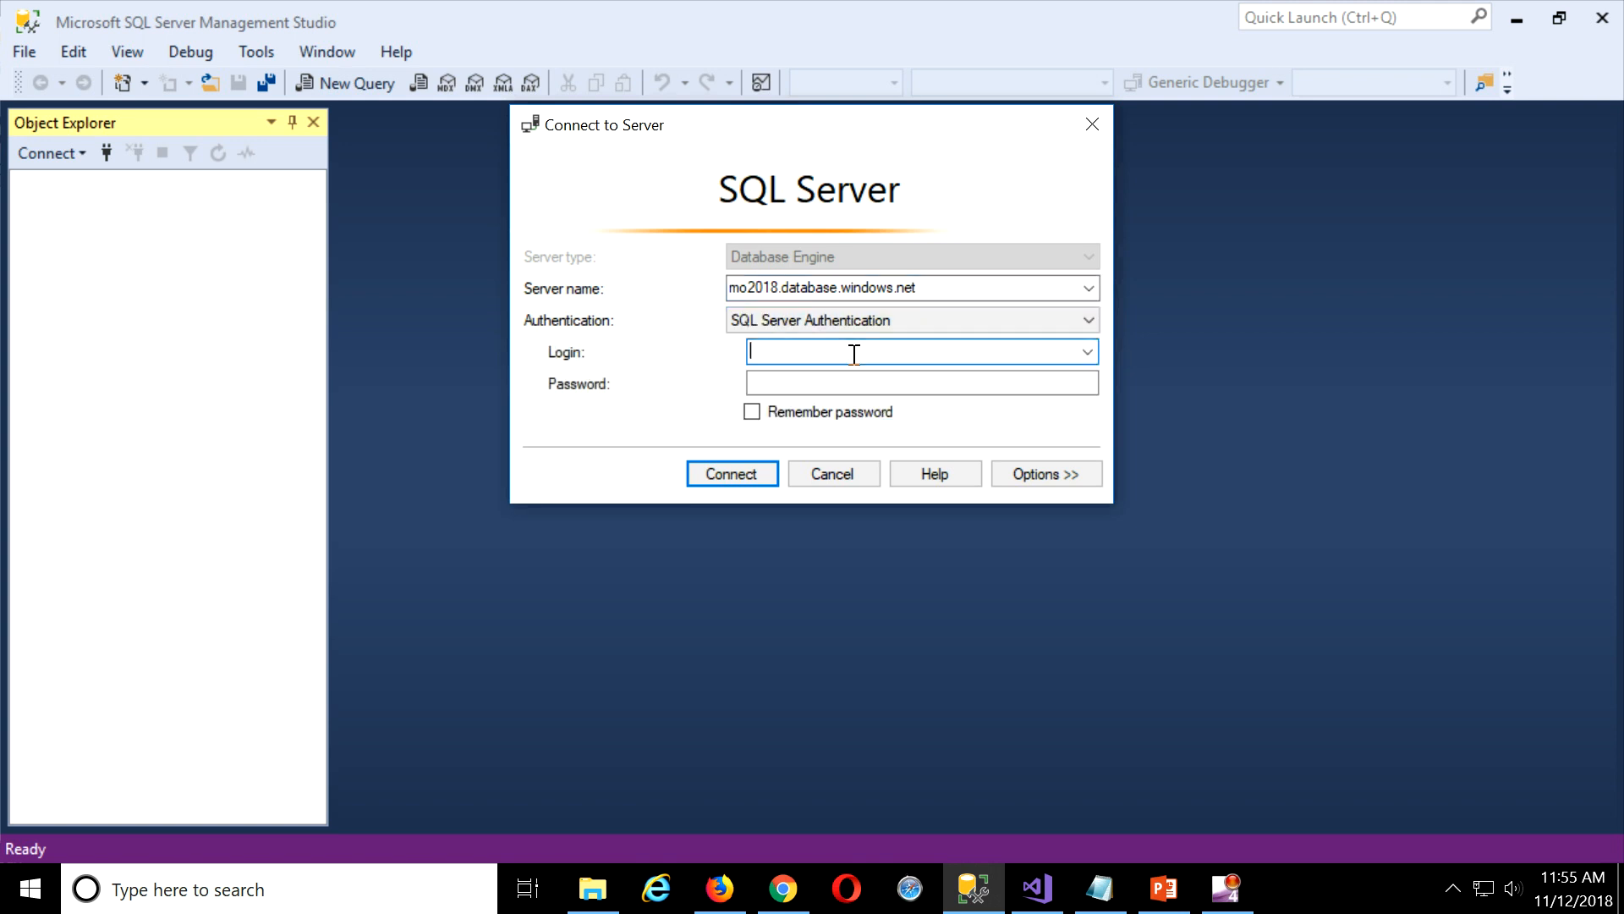
type("sqlAdmin")
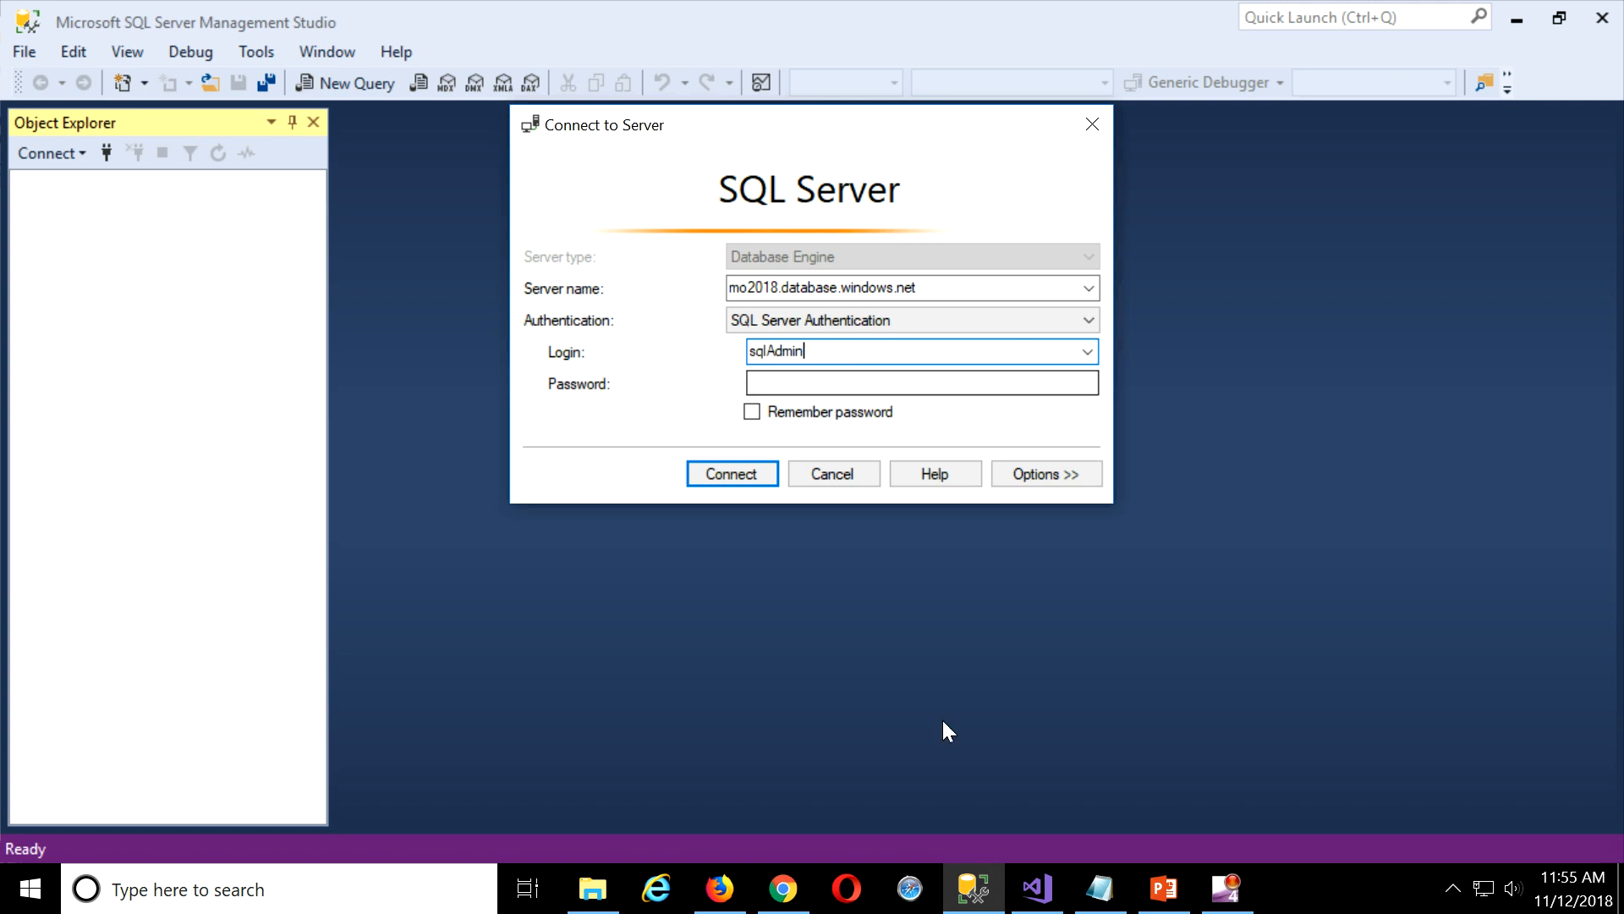
left_click(1099, 888)
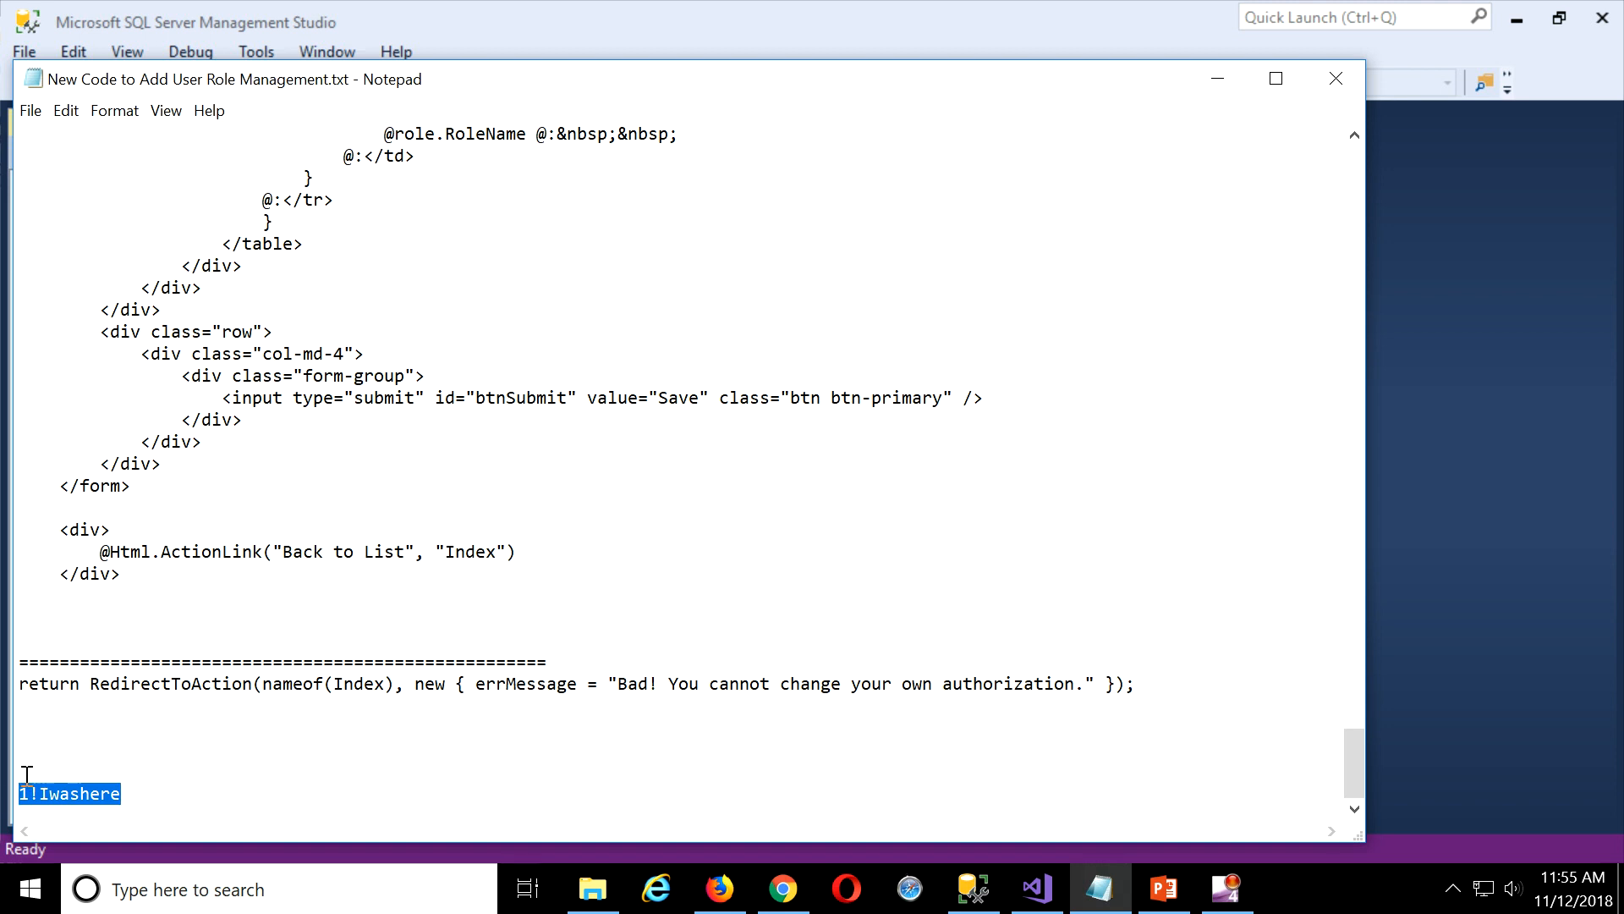
left_click(1217, 78)
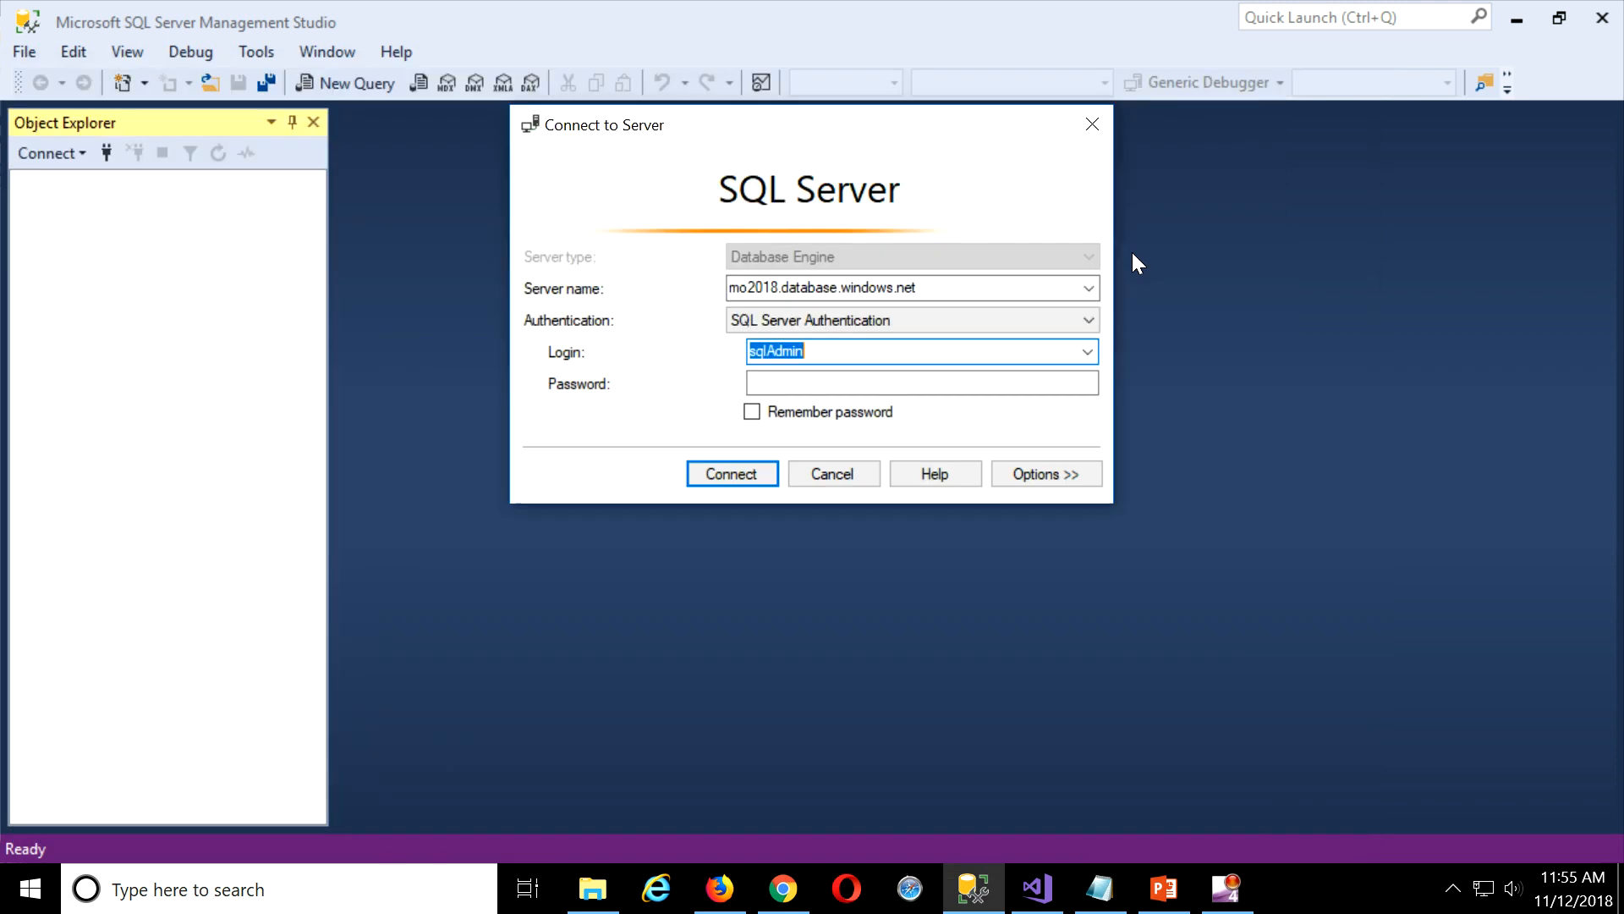
left_click(928, 375)
key("ctrl+v")
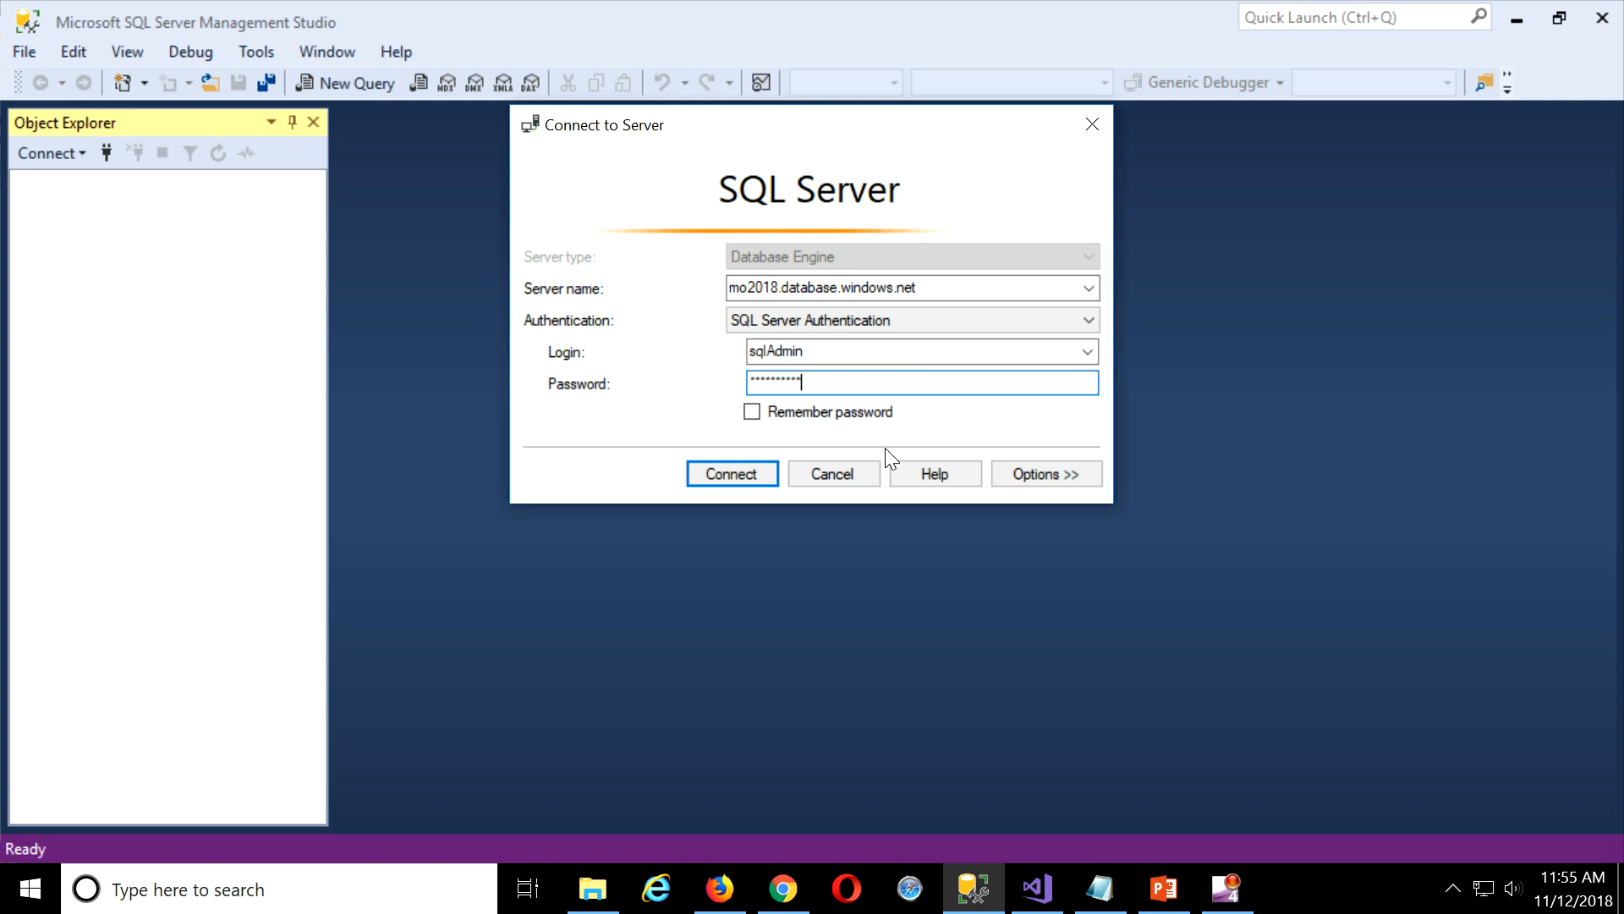
left_click(728, 474)
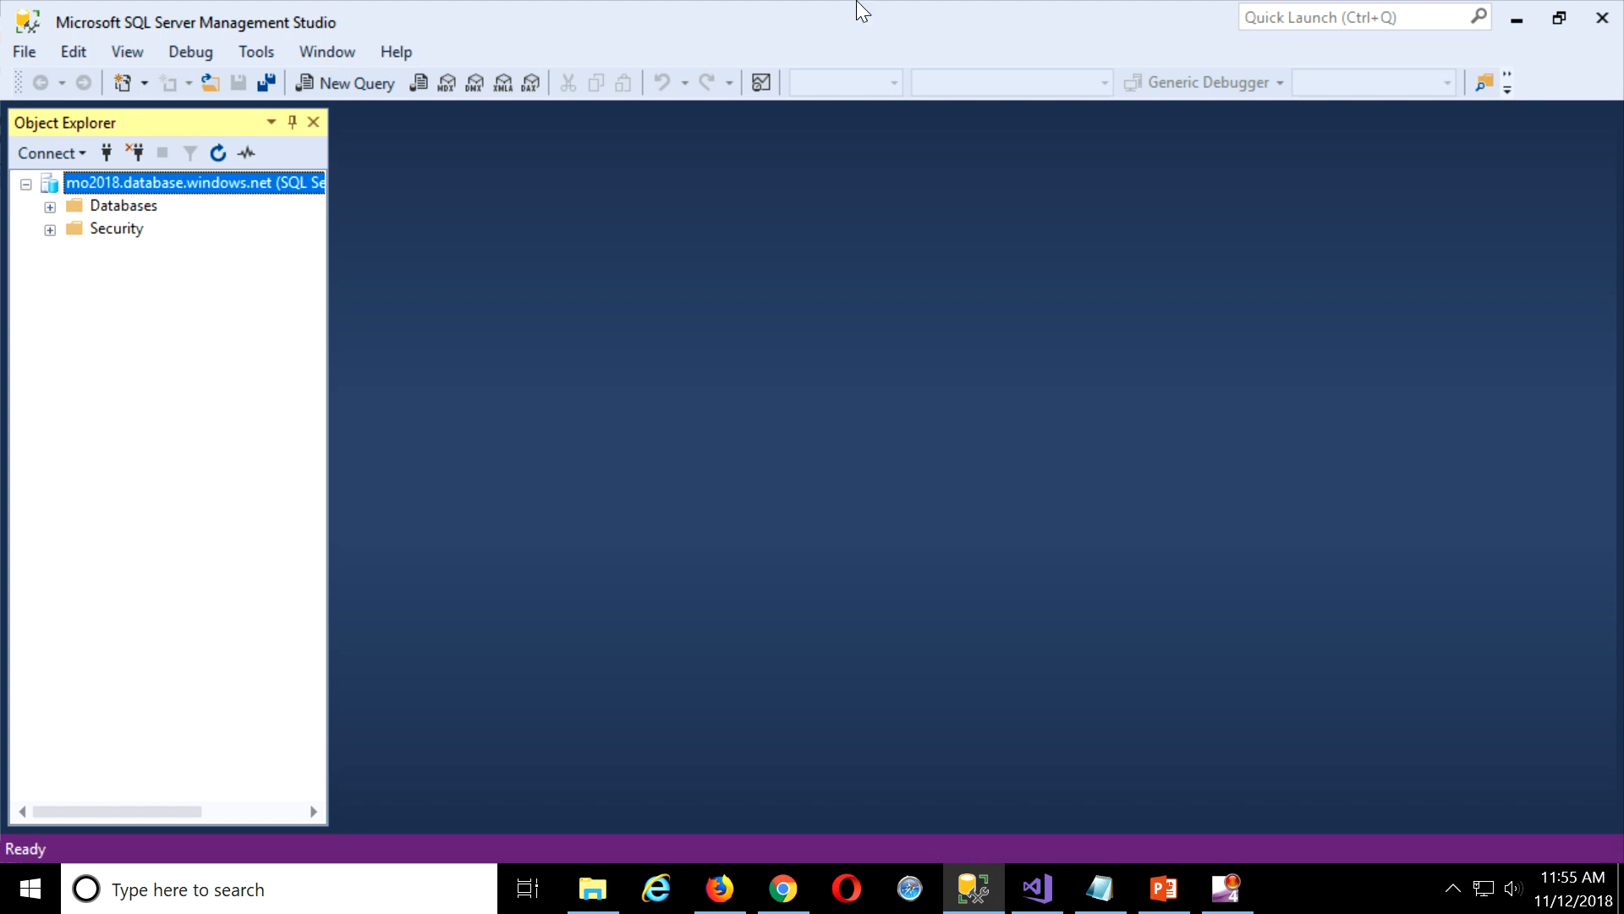
Expand Databases and the mo2018 database in Object Explorer, then close Management Studio.
left_click(47, 207)
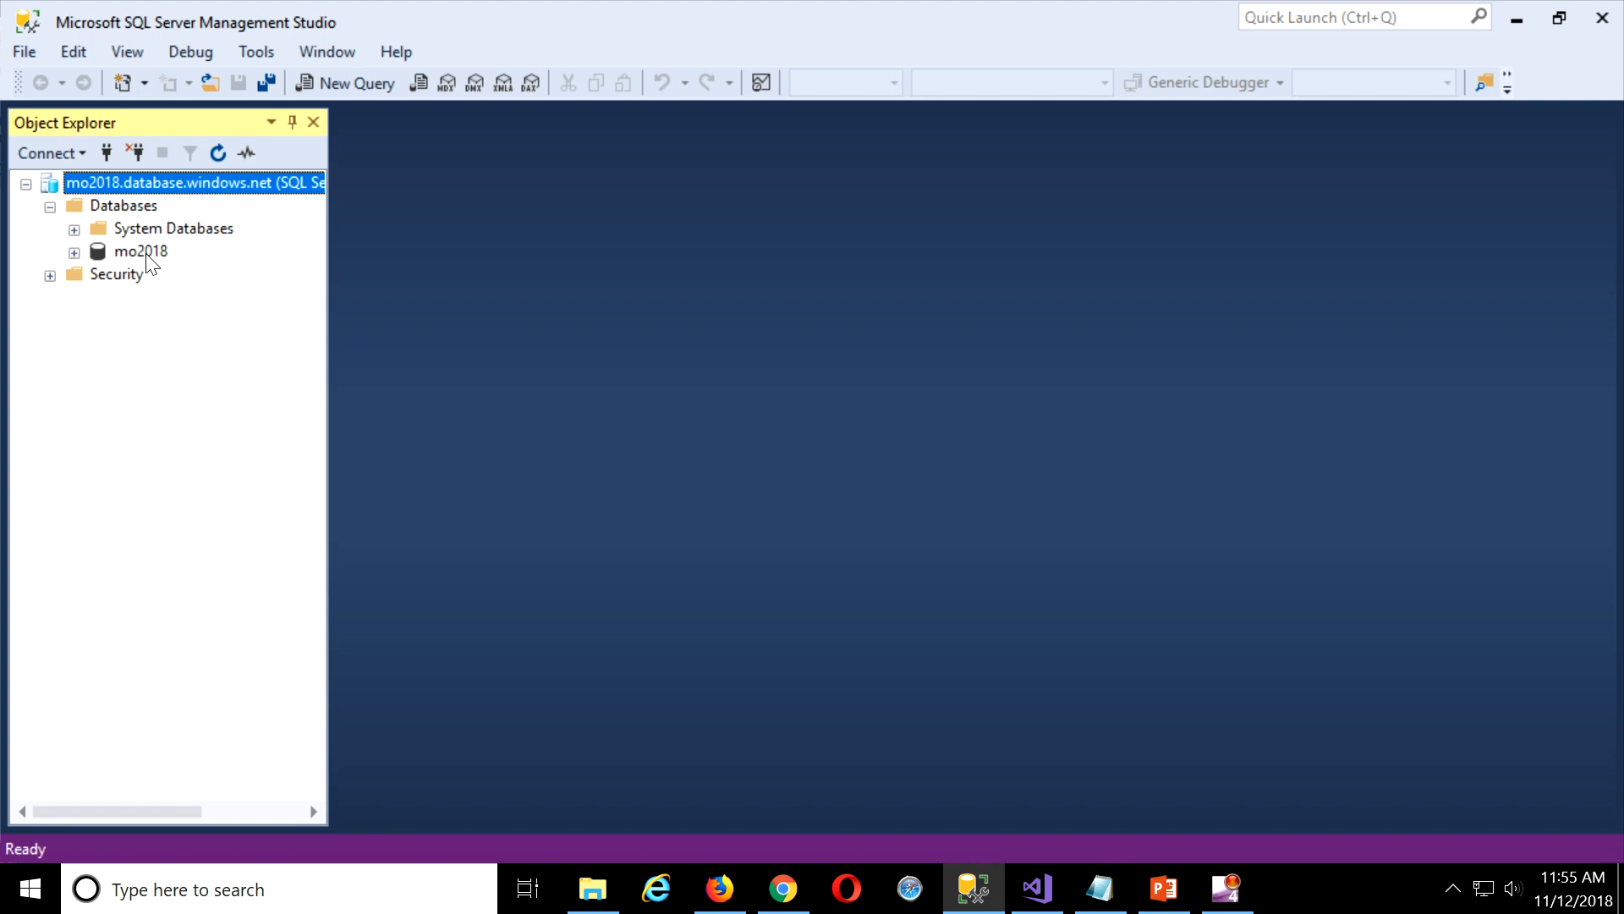
left_click(74, 252)
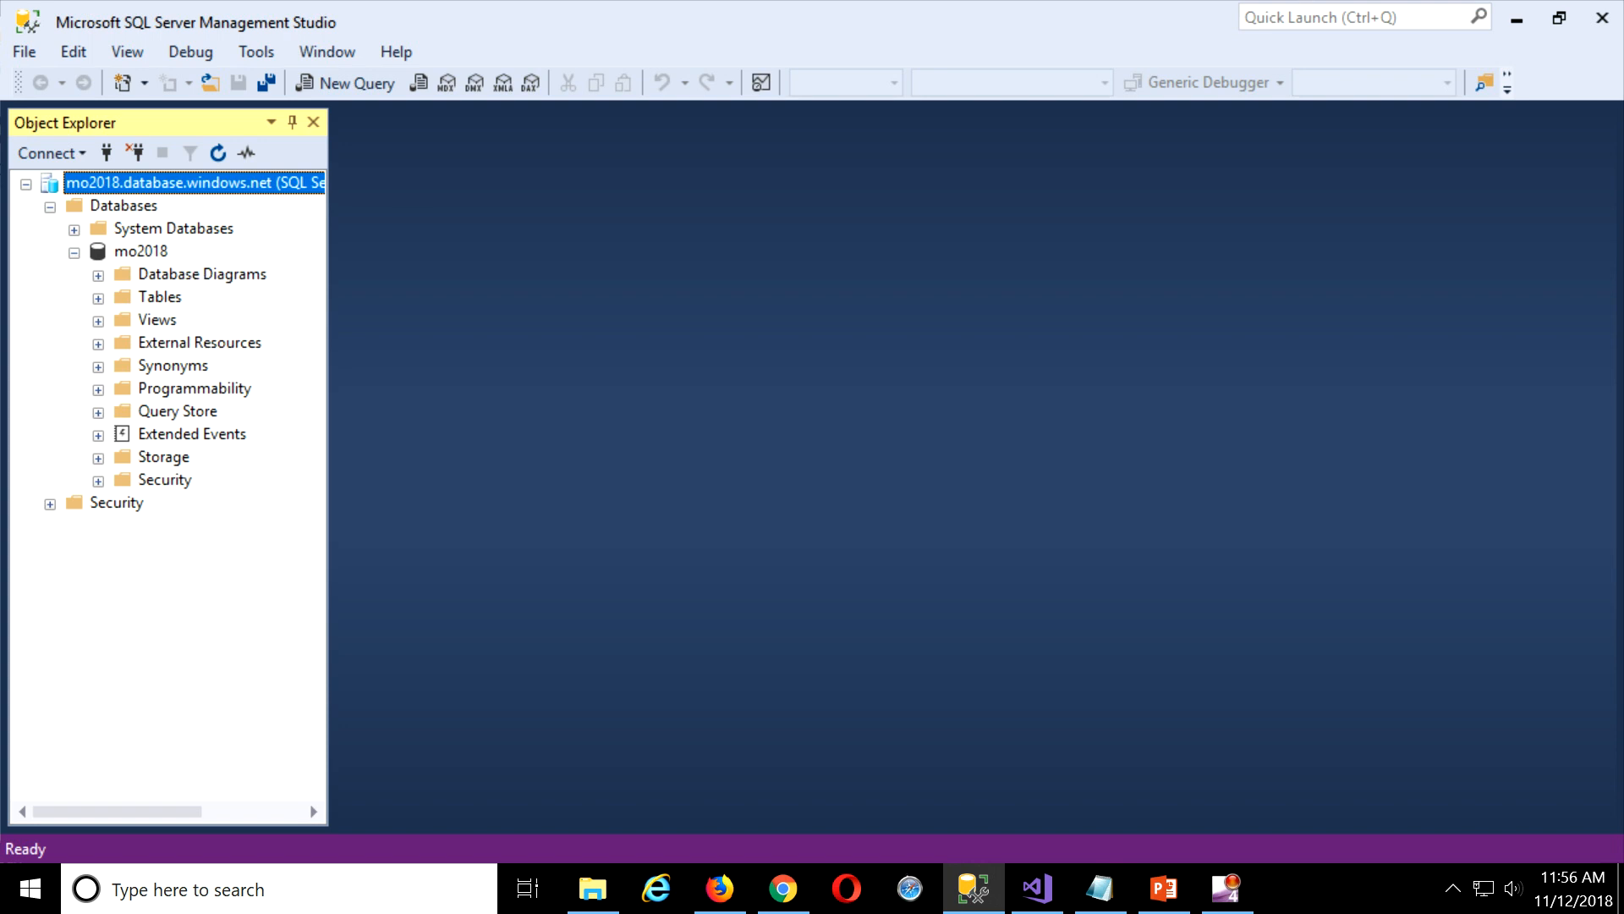
left_click(1601, 17)
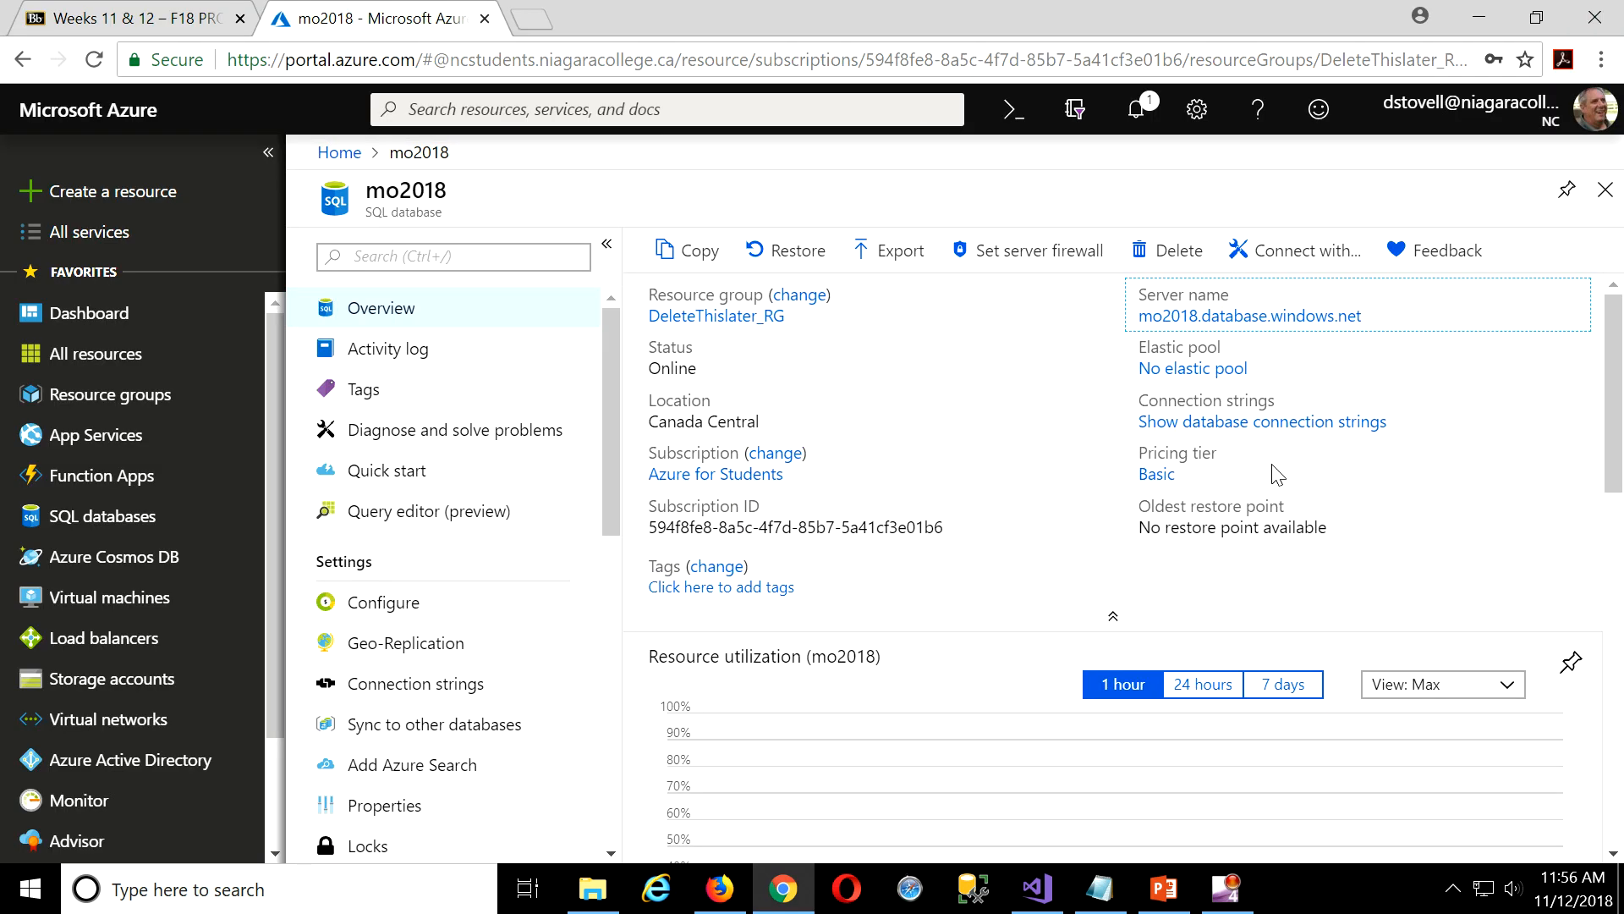
Copy the connection strings link text and bring the Notepad notes back, cancelling the close prompt.
left_click(1400, 422)
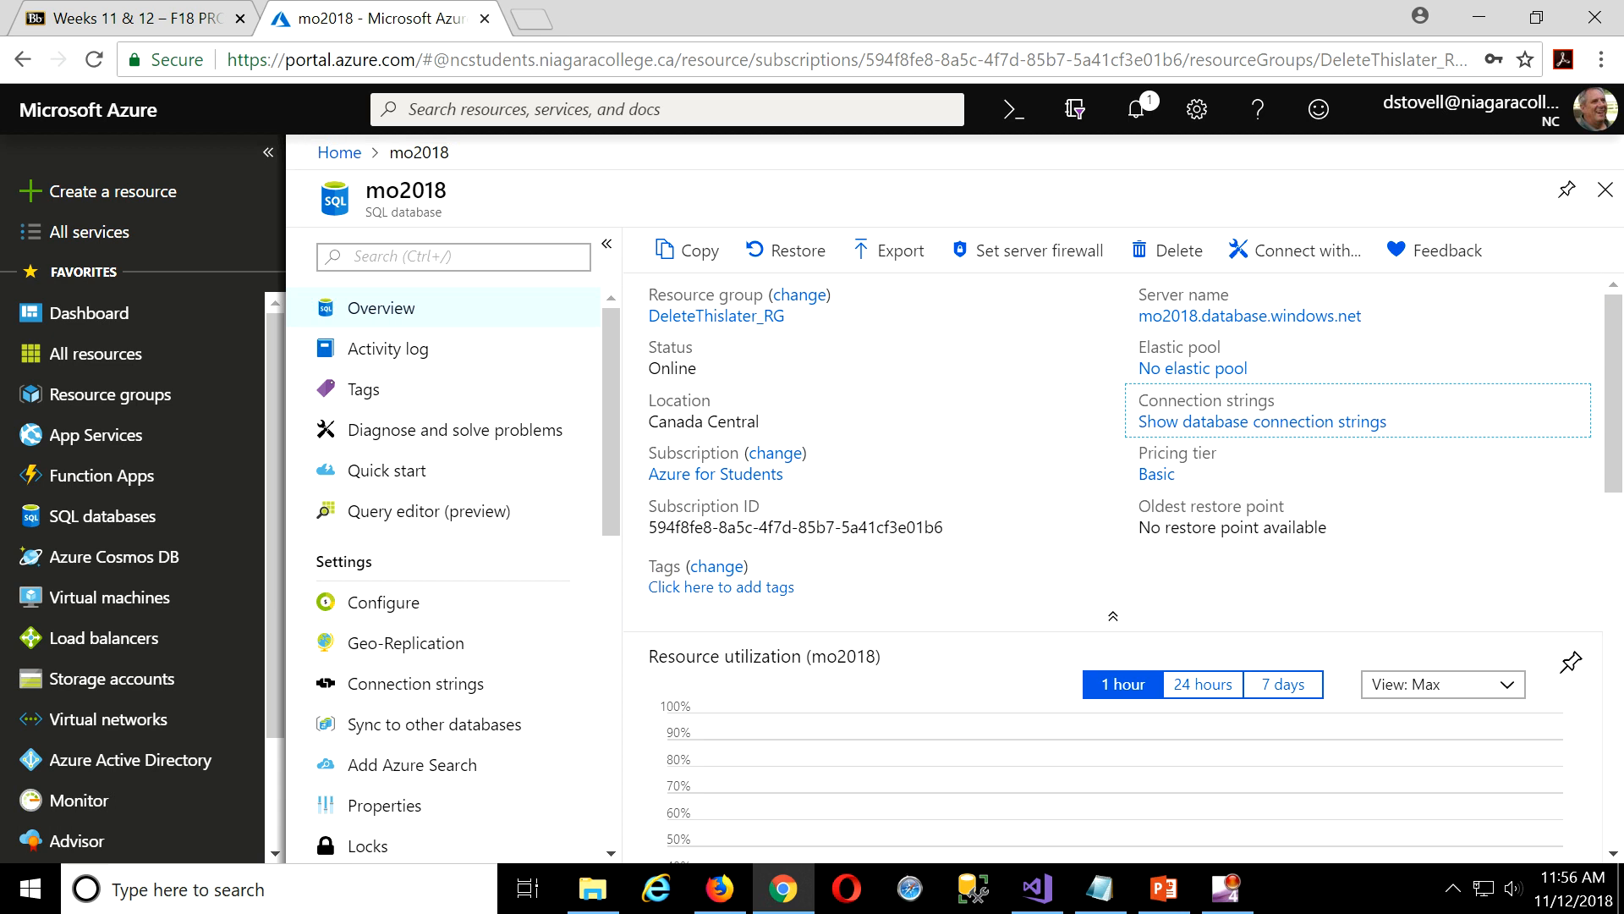
right_click(1100, 888)
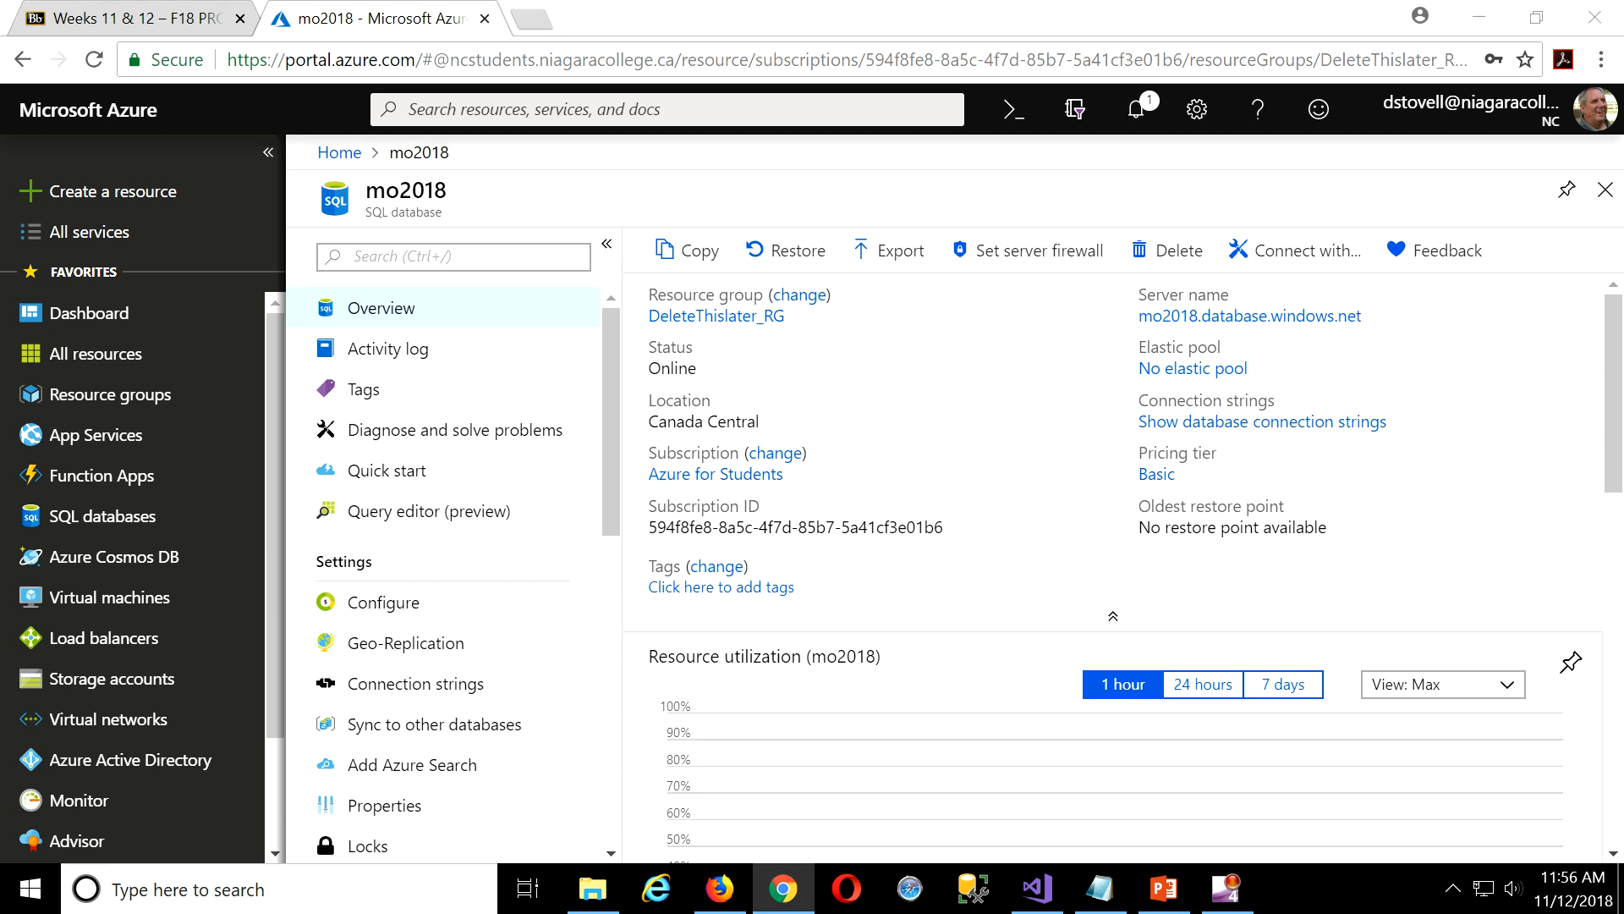
left_click(1100, 835)
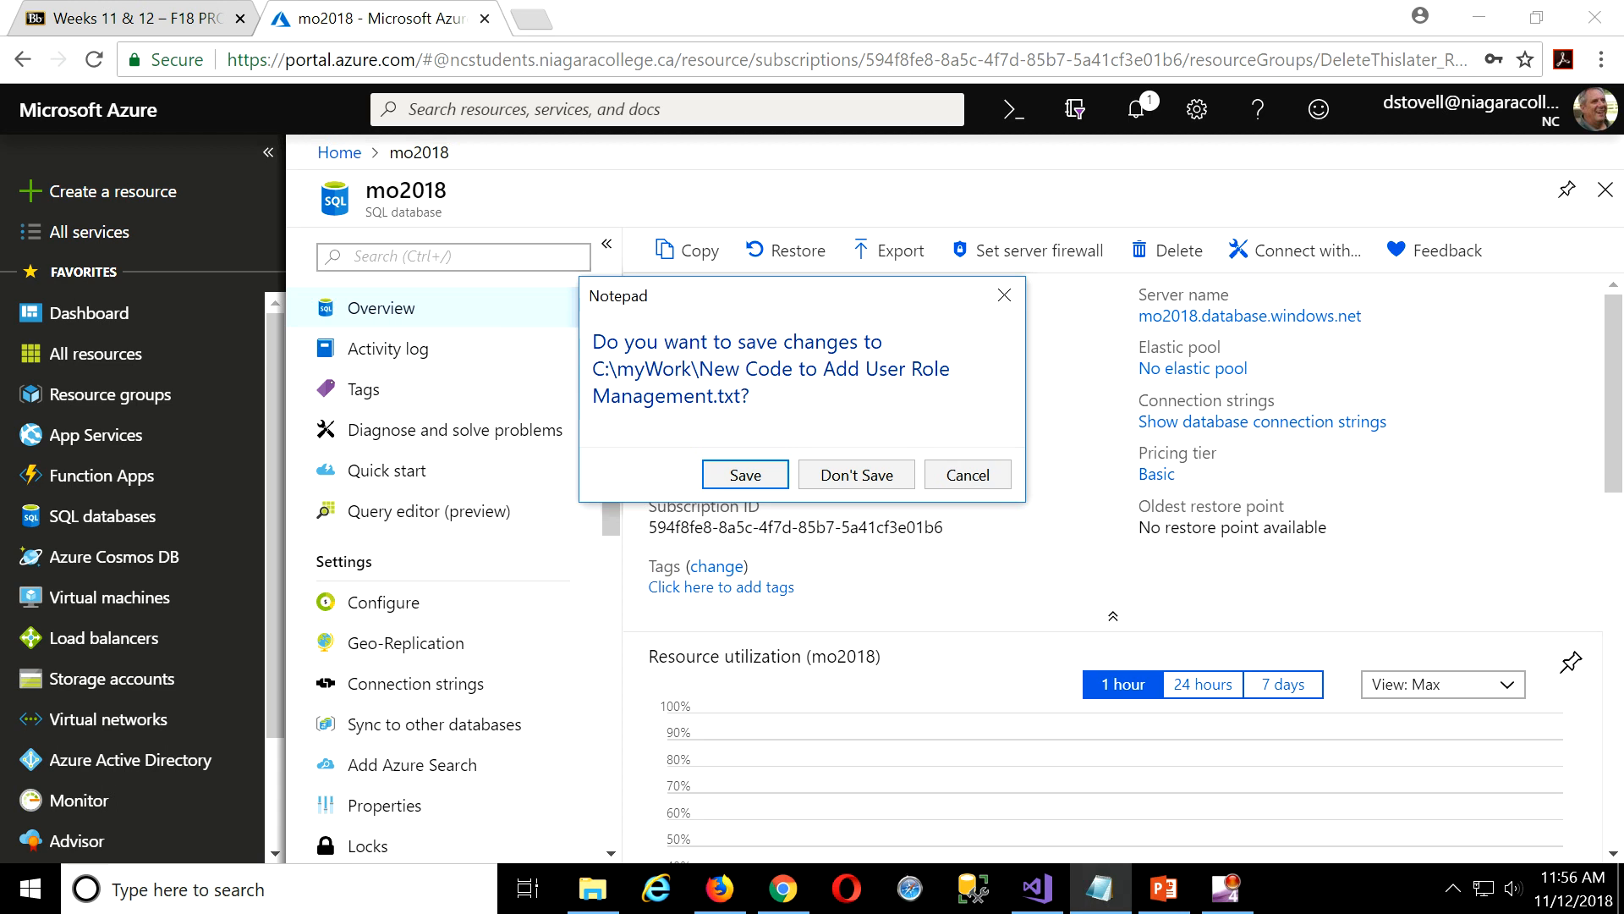
left_click(977, 479)
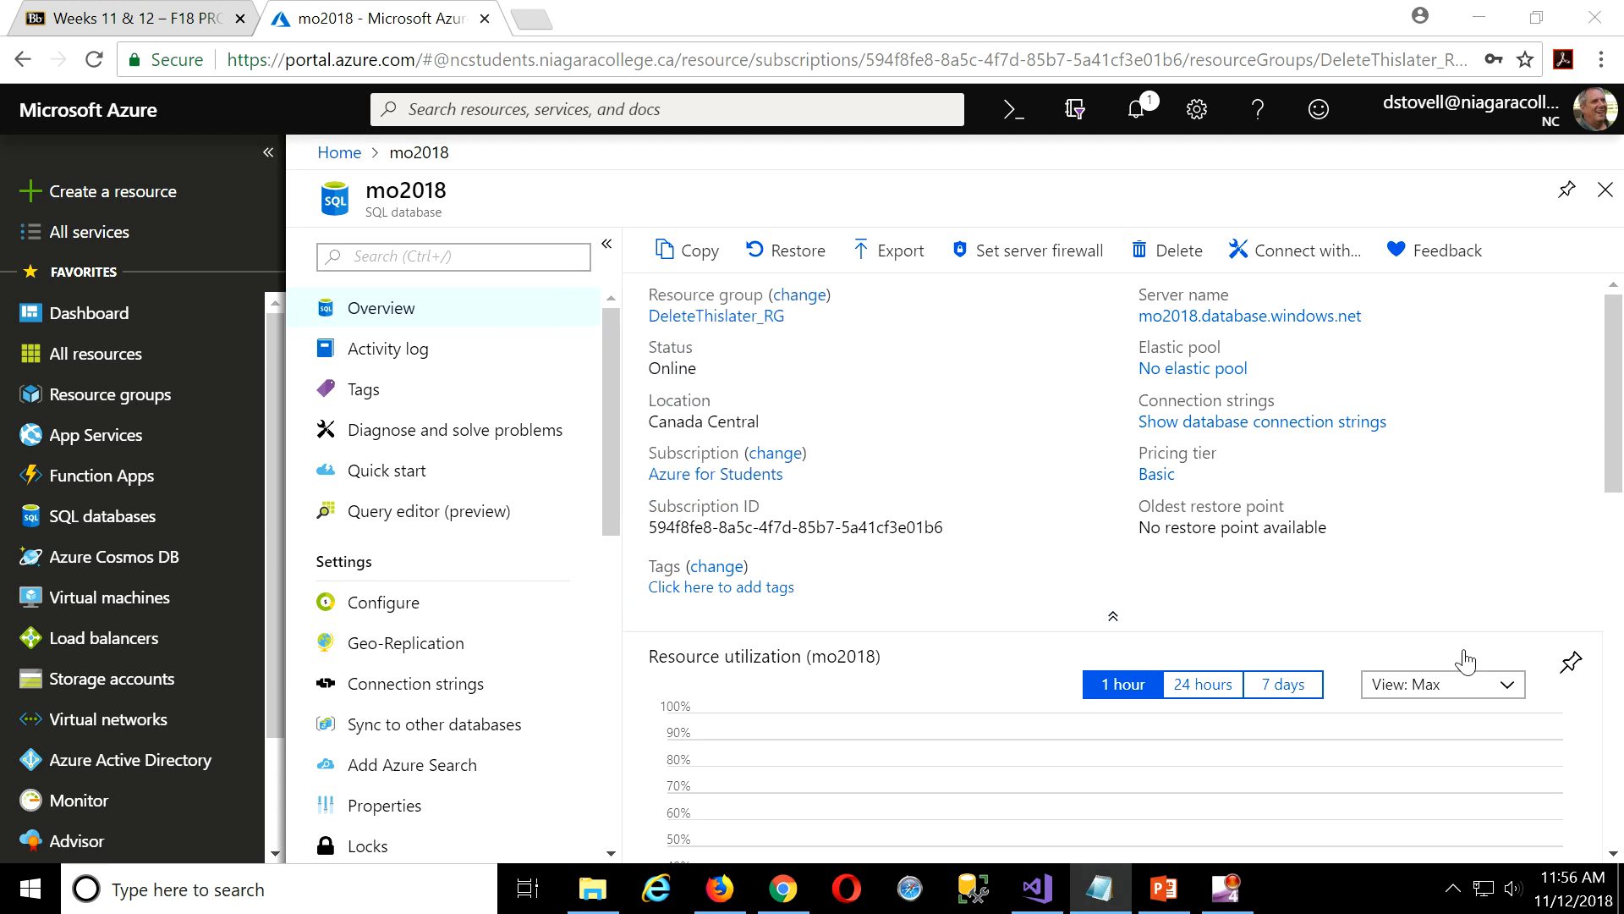
left_click(1099, 888)
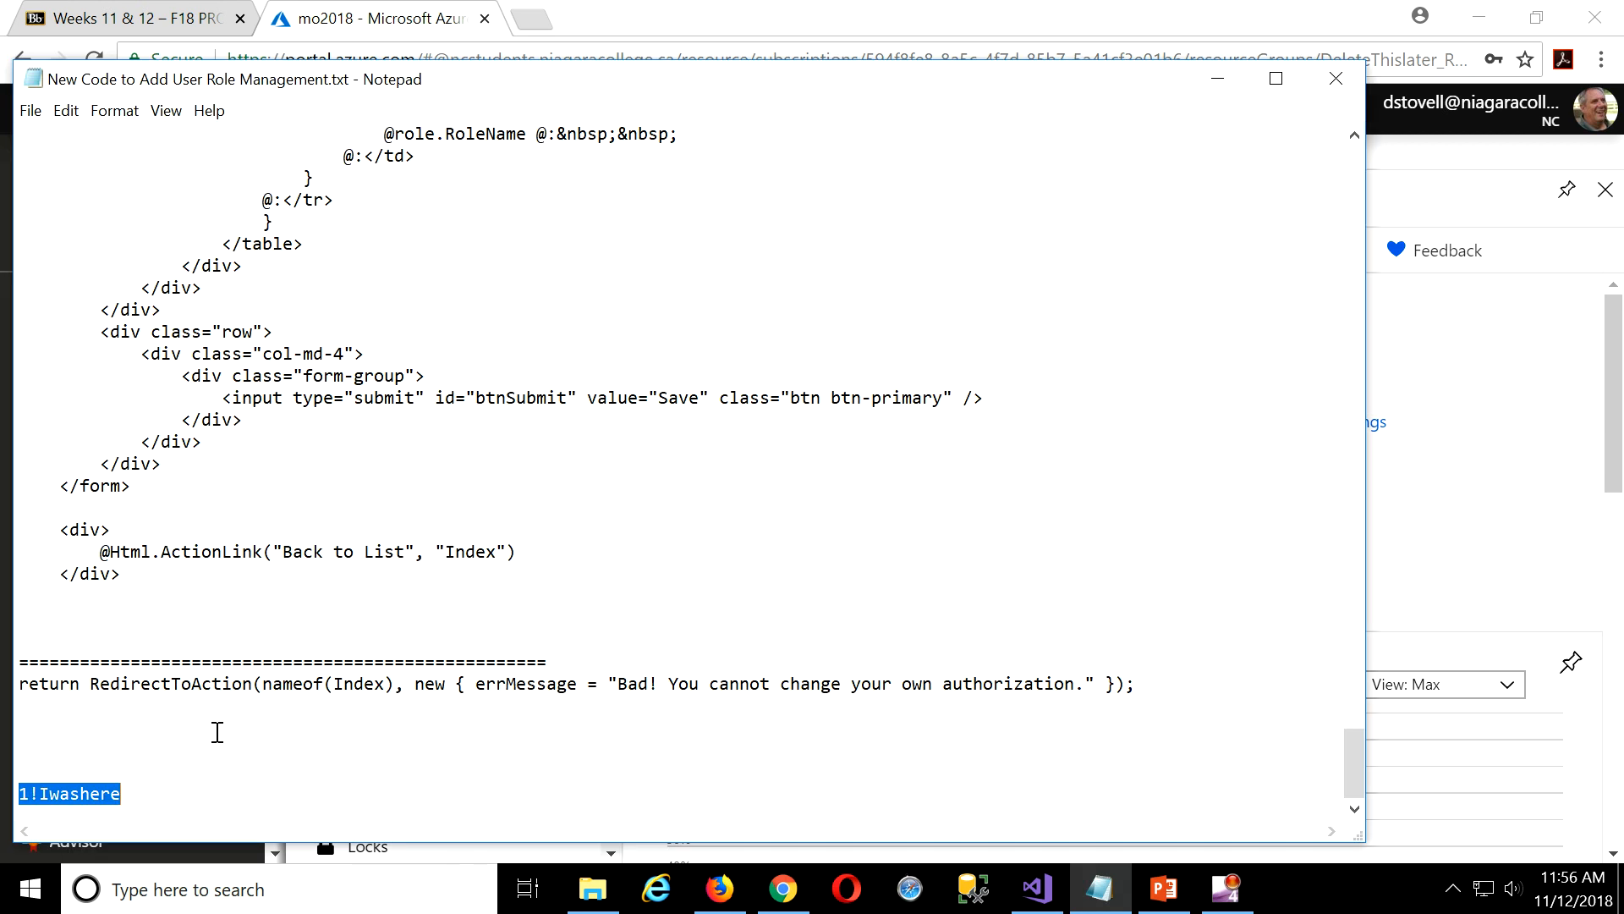
Paste 'Show database connection strings' on a blank line below the password in the notes.
left_click(351, 729)
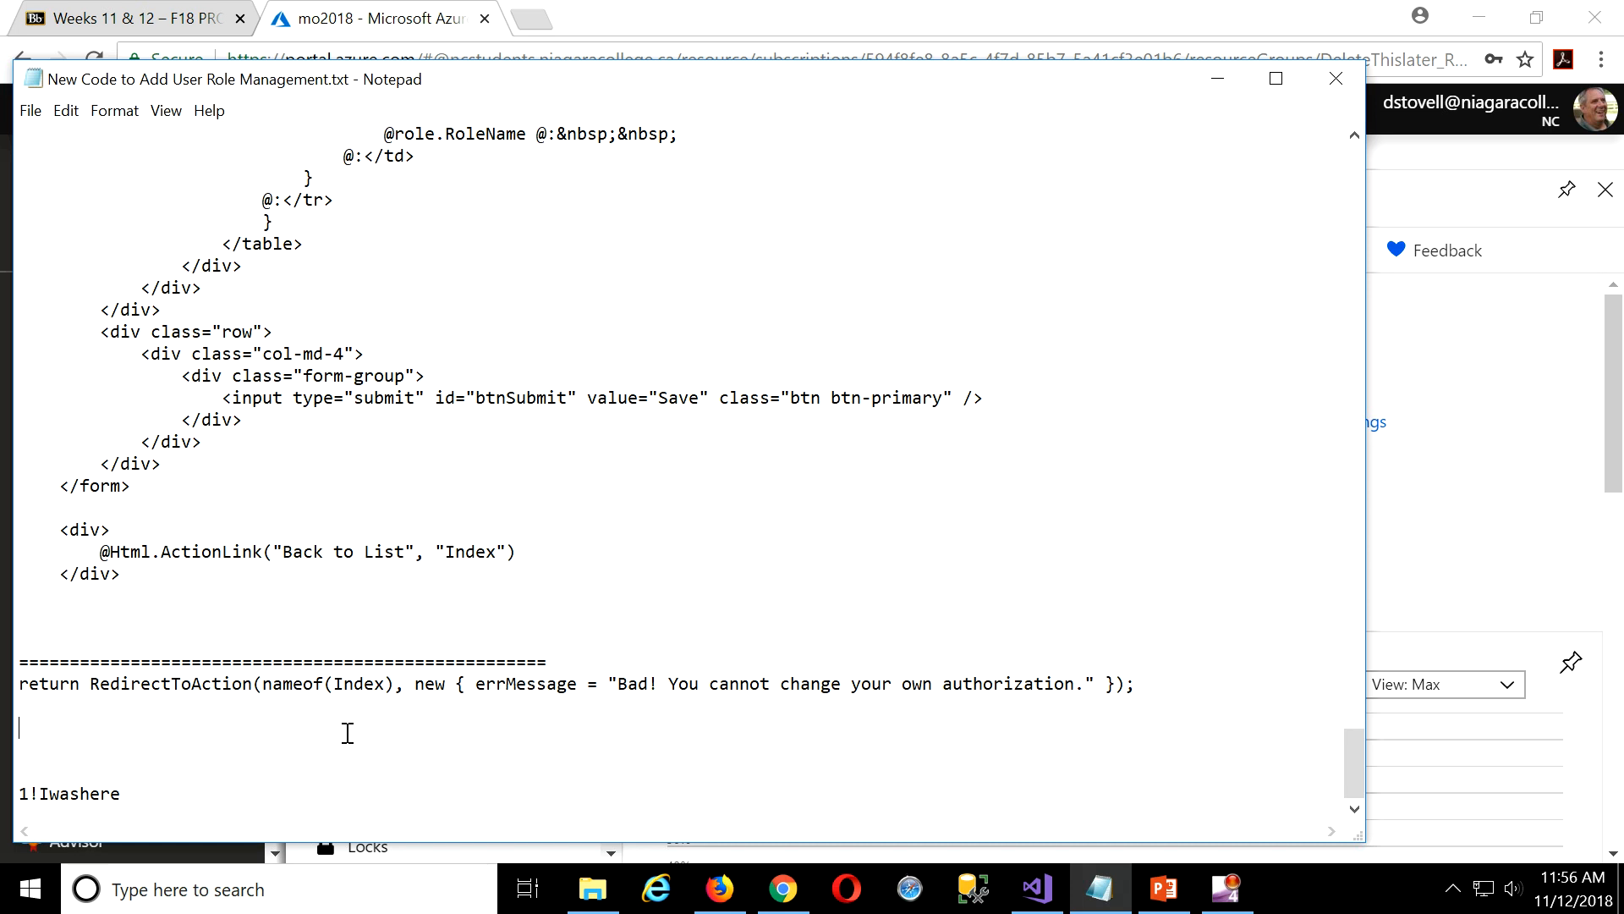
key("Return")
key("Return")
key("Return")
scroll(354, 732, "down", 1)
left_click(356, 798)
key("Return")
key("Return")
key("Return")
key("Return")
key("Return")
key("Return")
key("Return")
key("Return")
key("Return")
key("Return")
key("Return")
key("Return")
key("Return")
key("Return")
key("Return")
key("Return")
key("Return")
key("Return")
key("Return")
key("Return")
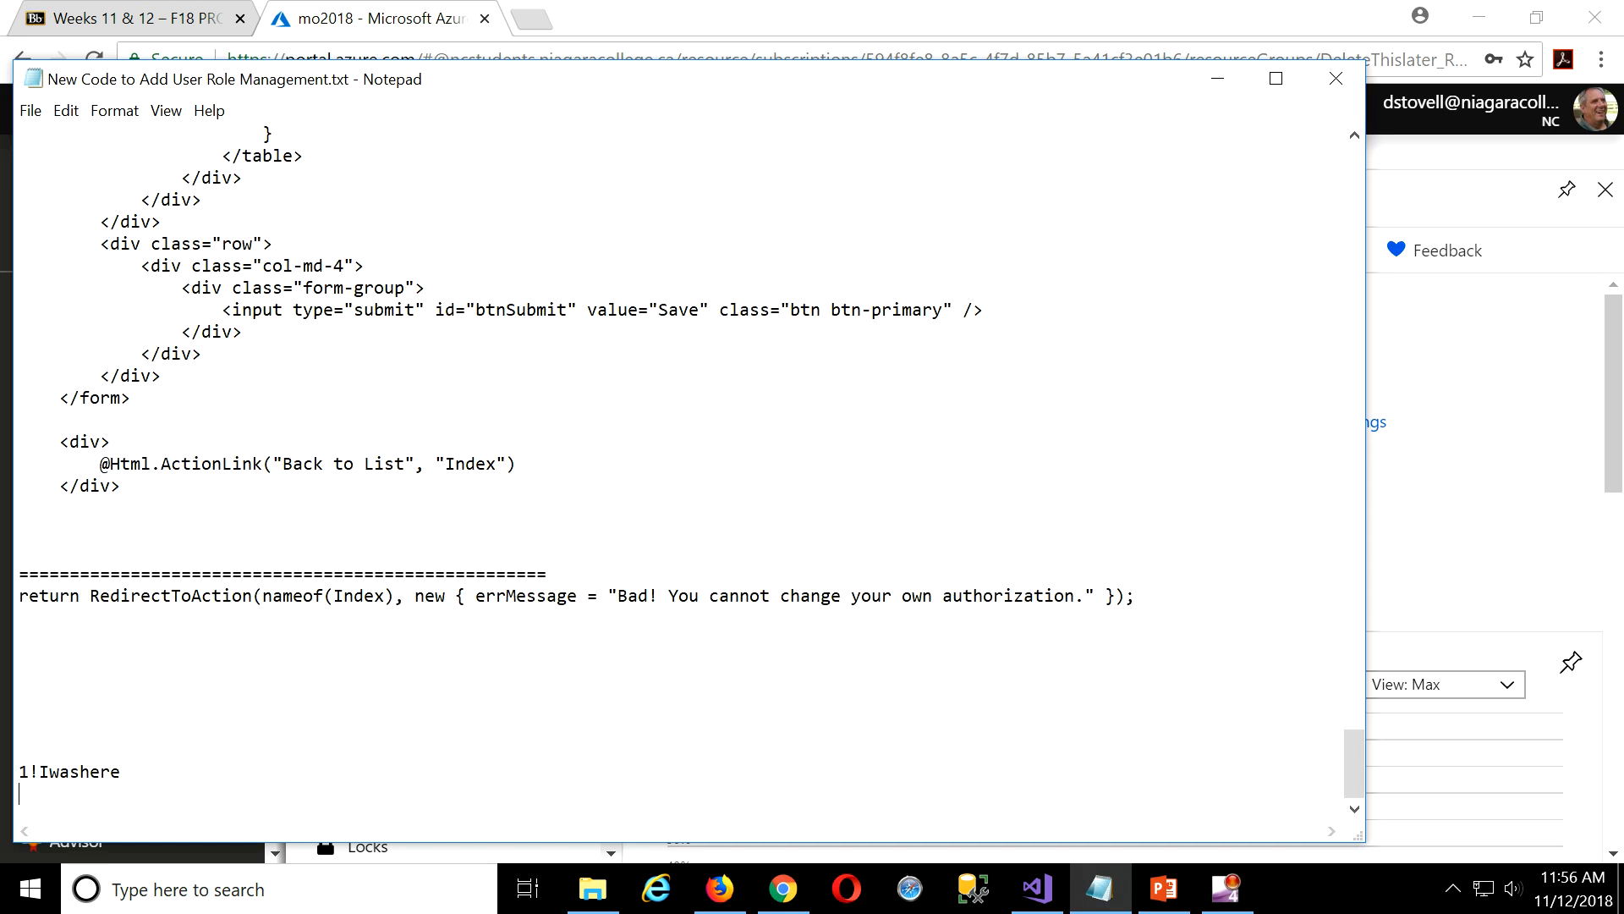
left_click(212, 403)
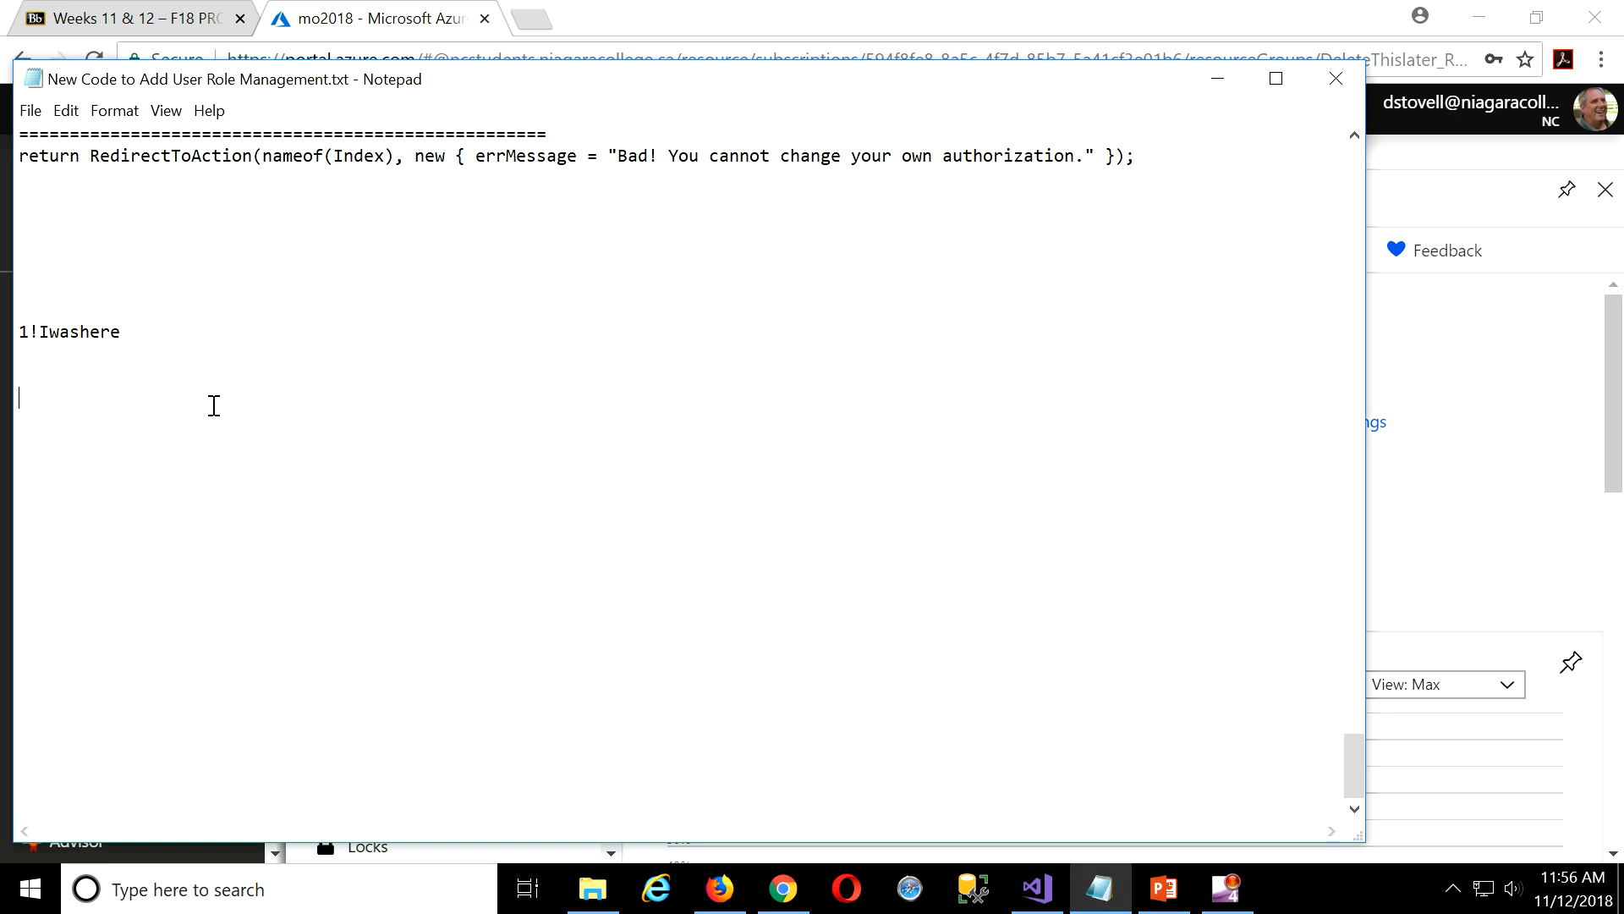
key("ctrl+v")
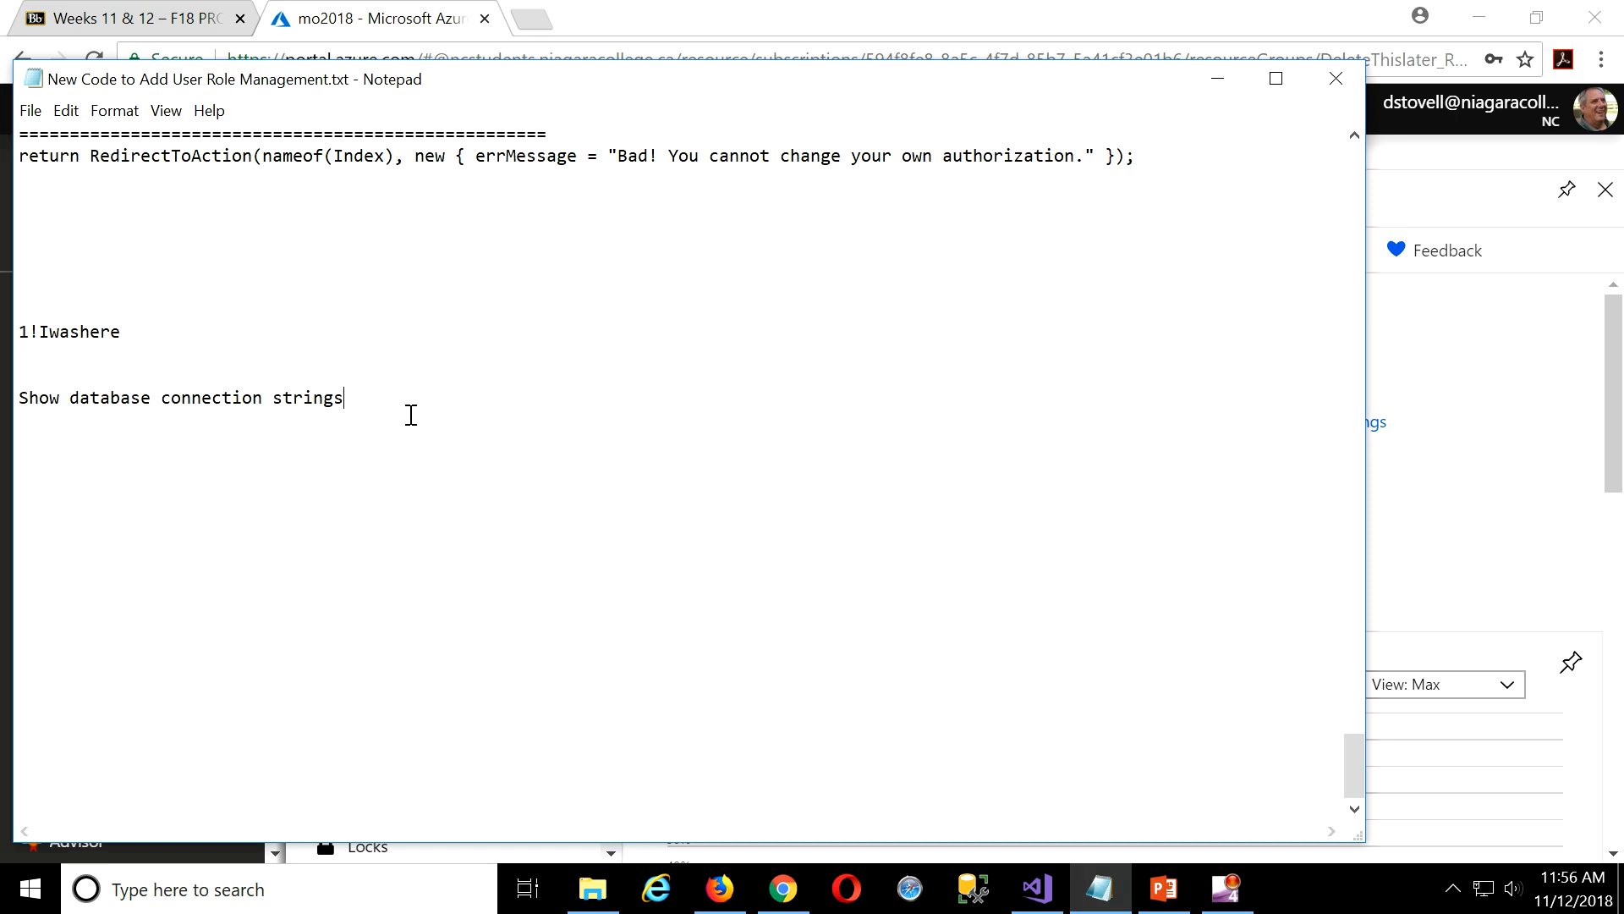
left_click(996, 32)
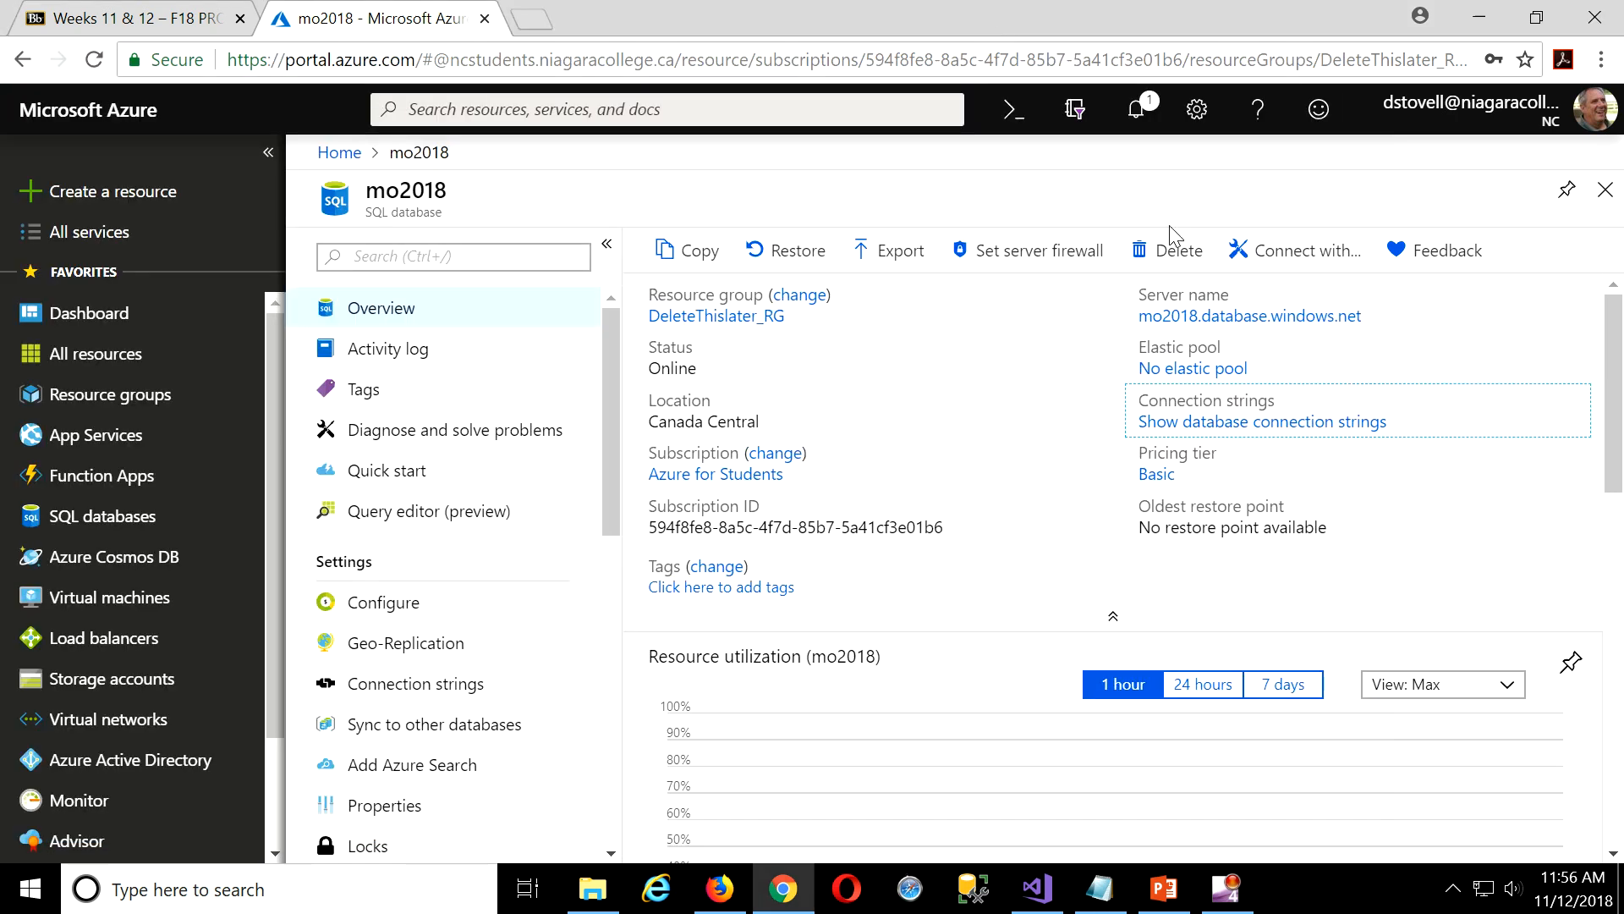
Copy mo2018's ADO.NET connection string from the Connection strings page and return to Notepad.
left_click(1350, 423)
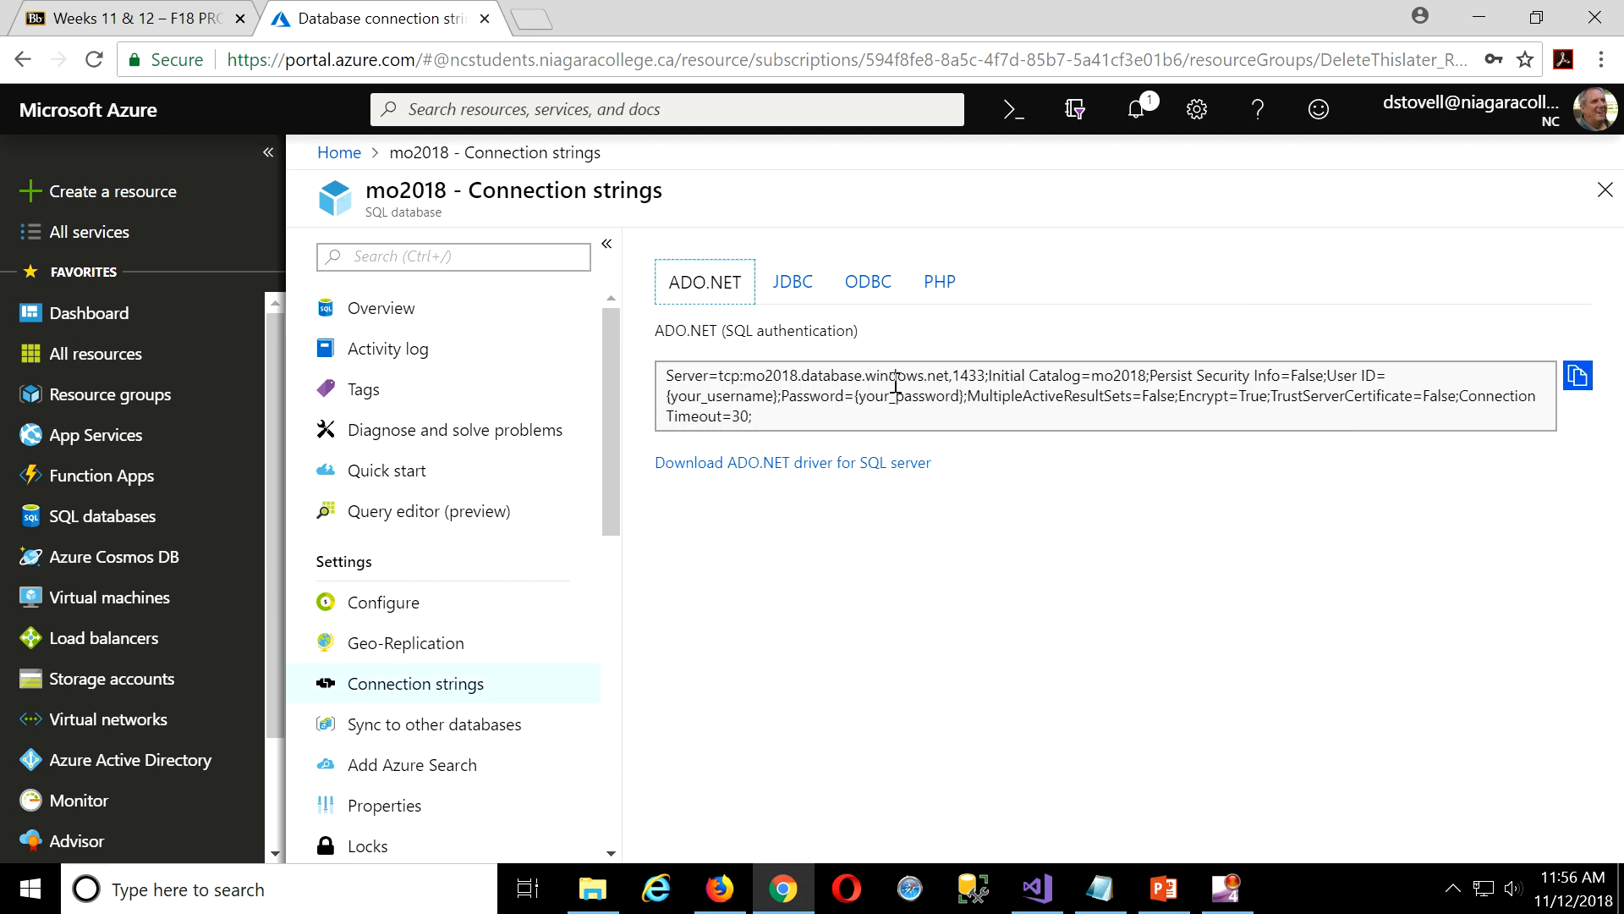
left_click(1577, 377)
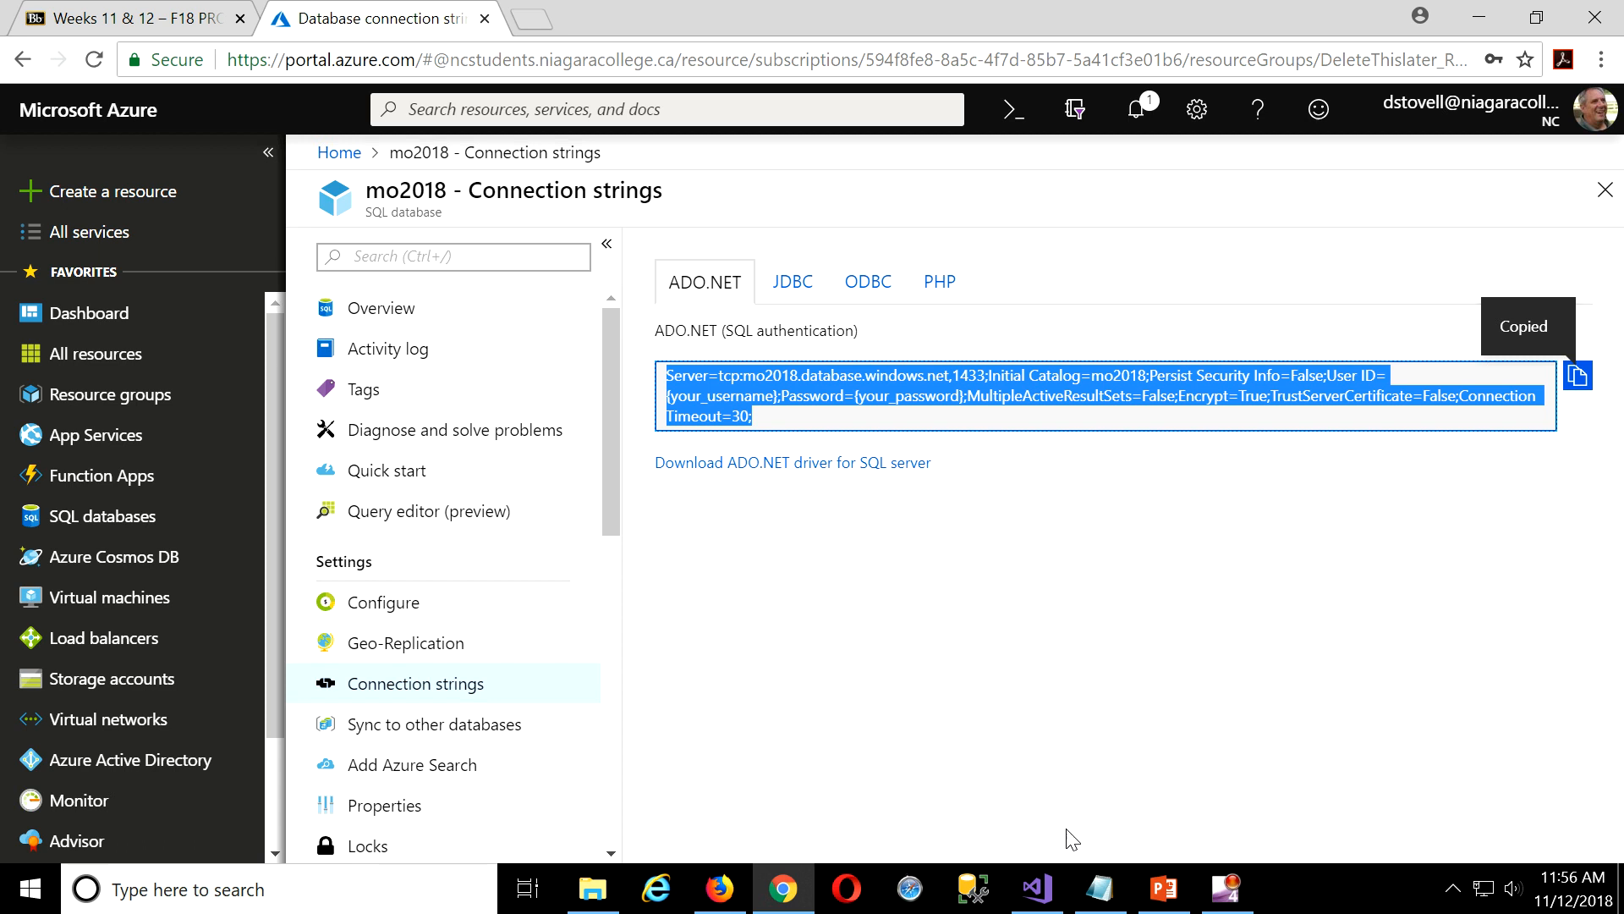
left_click(1113, 903)
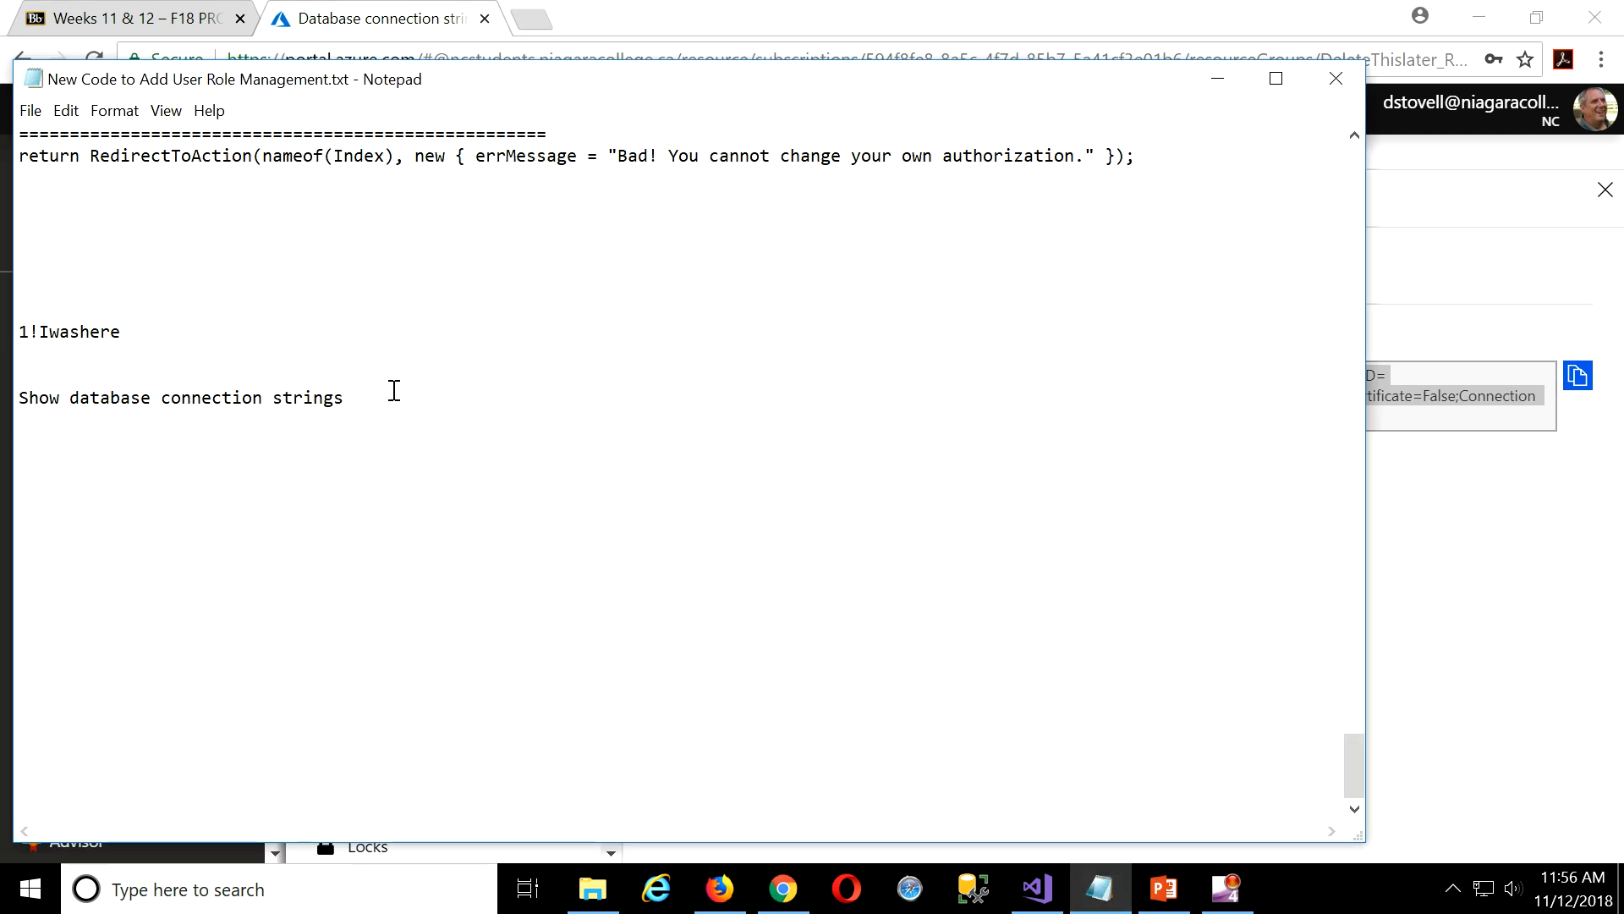
Replace the placeholder line with the ADO.NET connection string and turn on Word Wrap.
left_click_drag(370, 406, 4, 401)
key("ctrl+v")
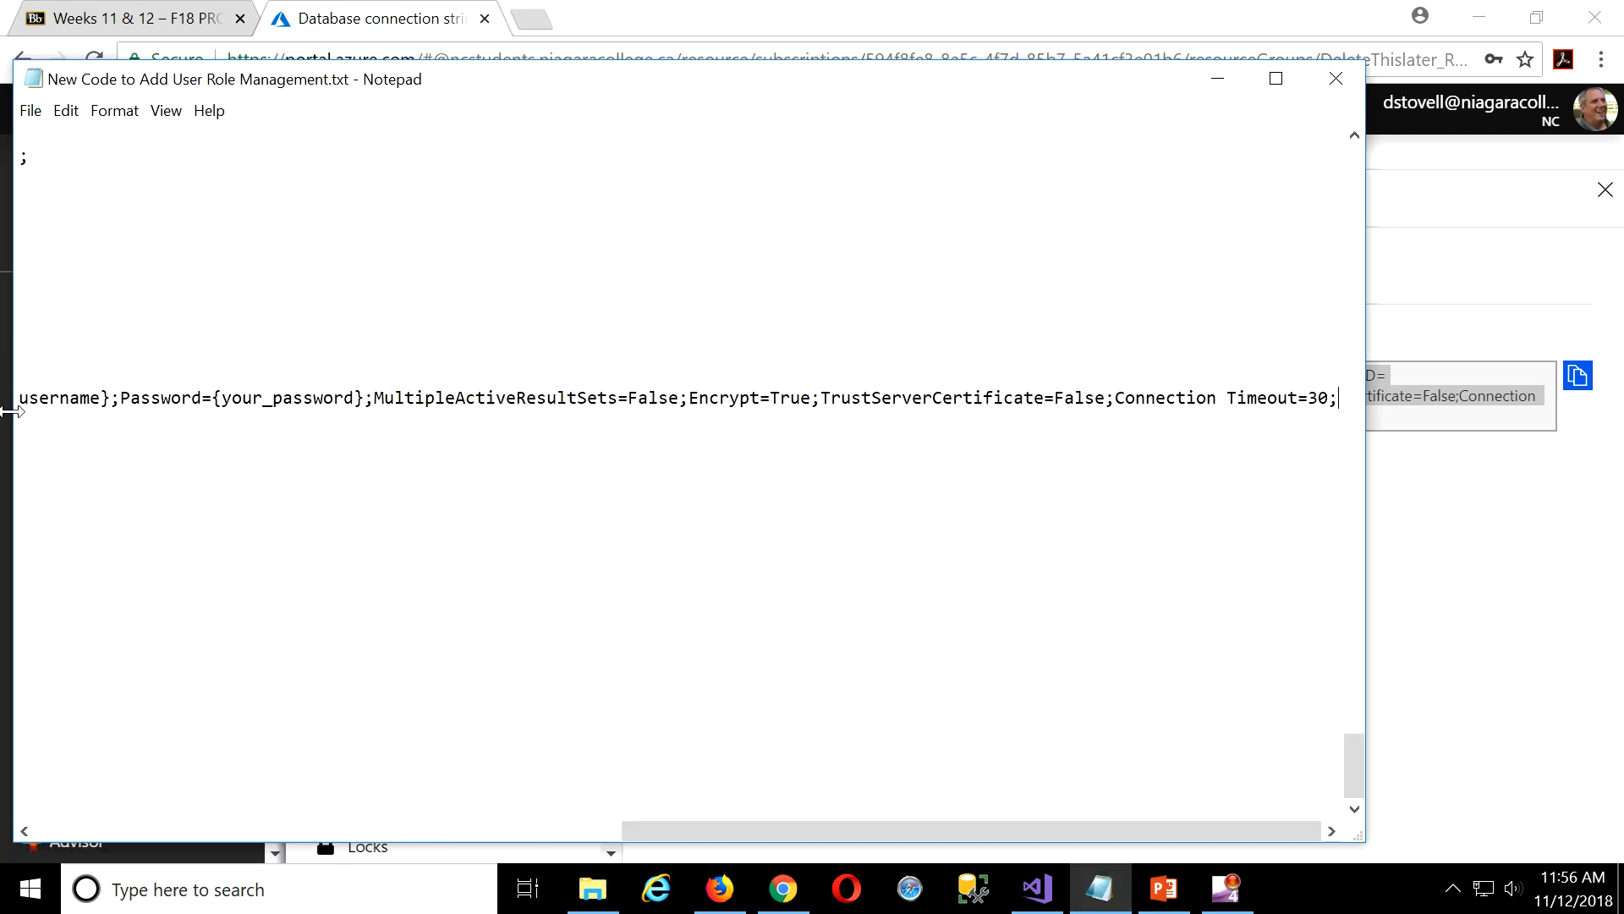
left_click(592, 831)
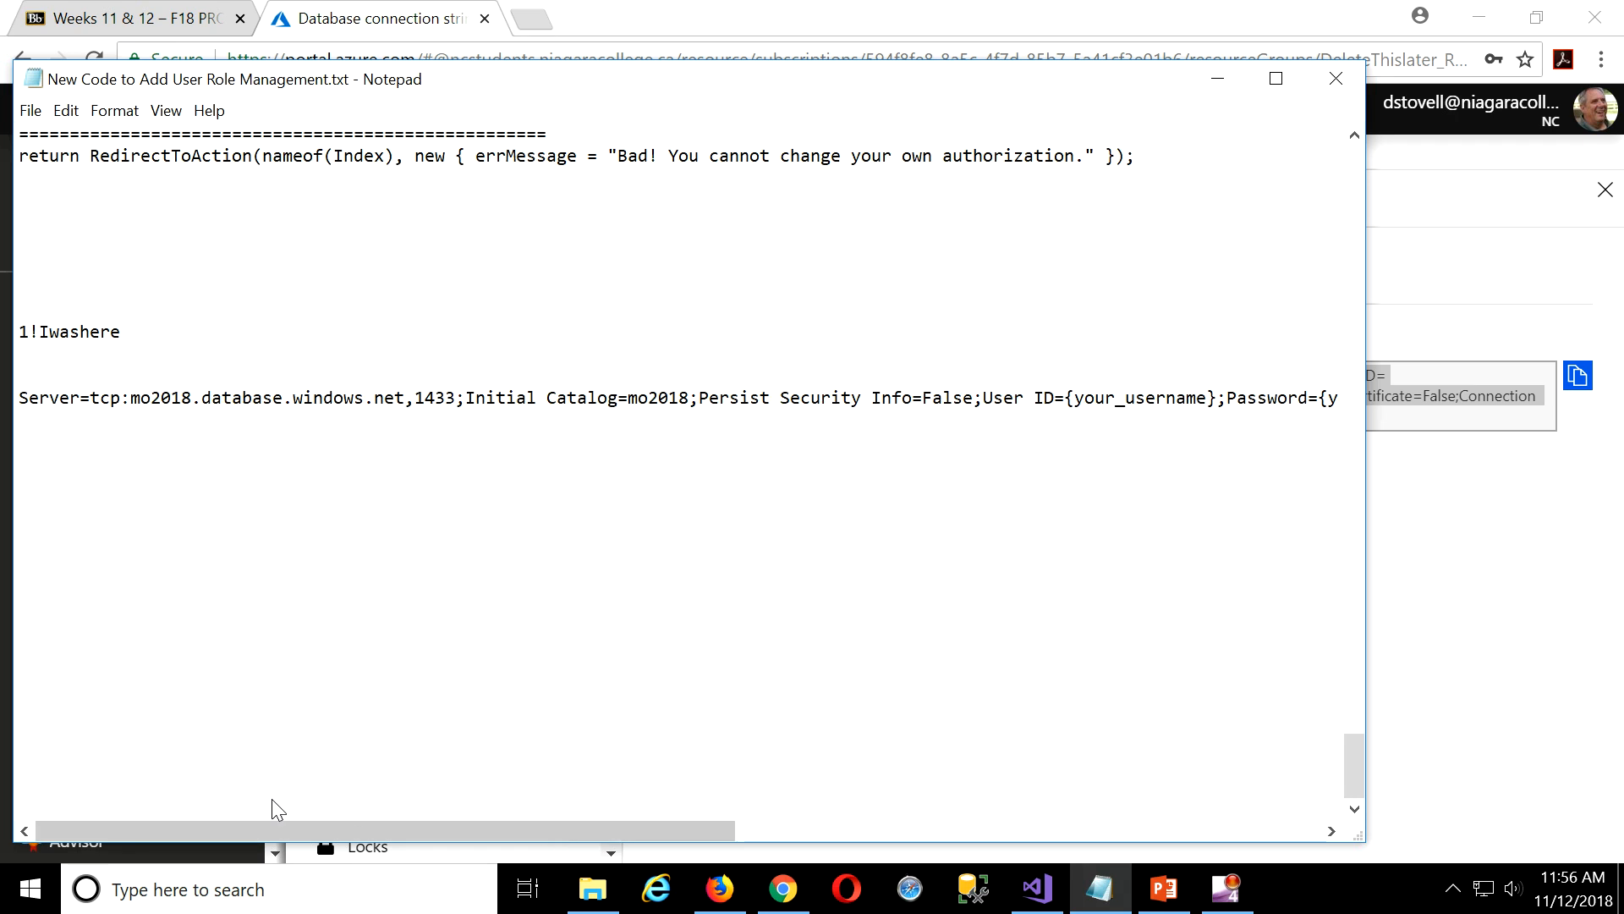
left_click(119, 111)
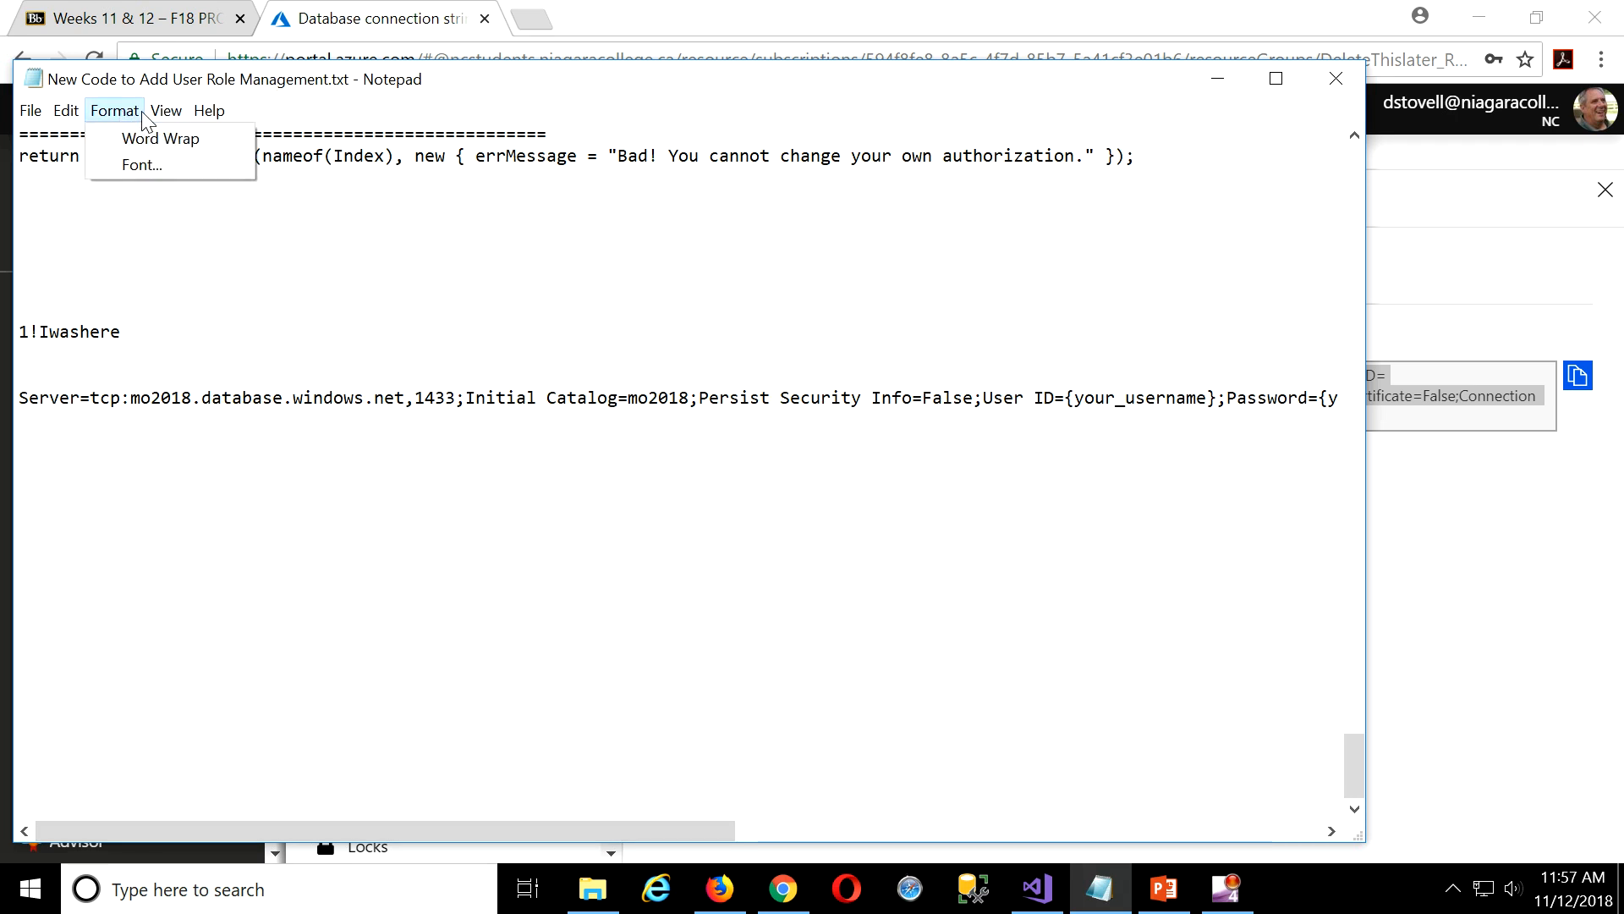
left_click(148, 135)
scroll(711, 566, "down", 20)
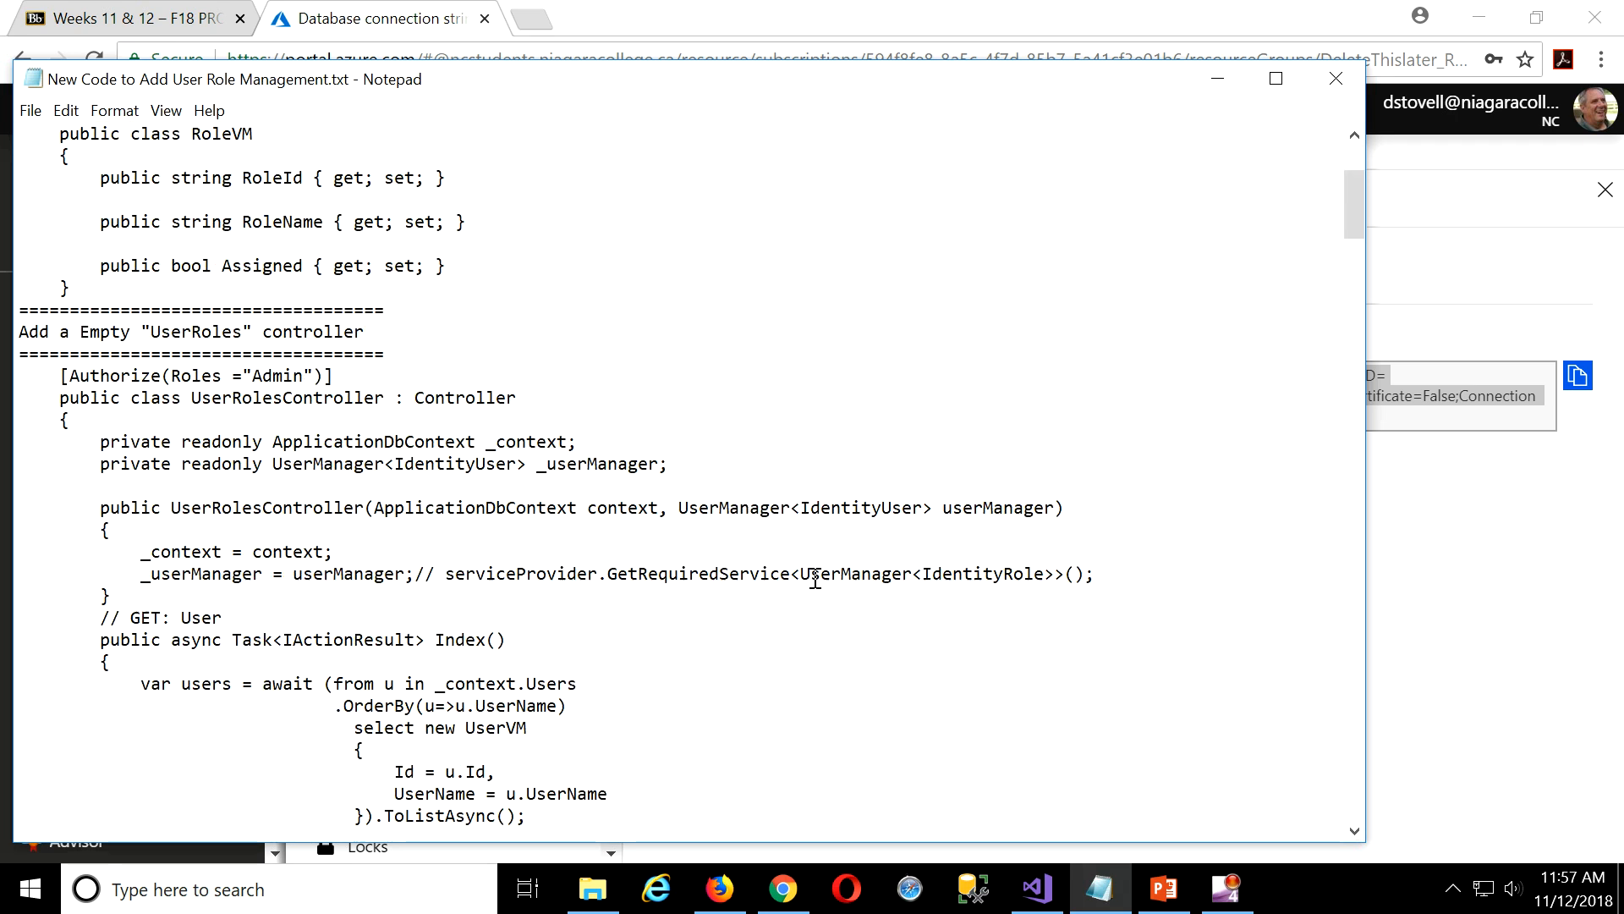
scroll(898, 497, "down", 20)
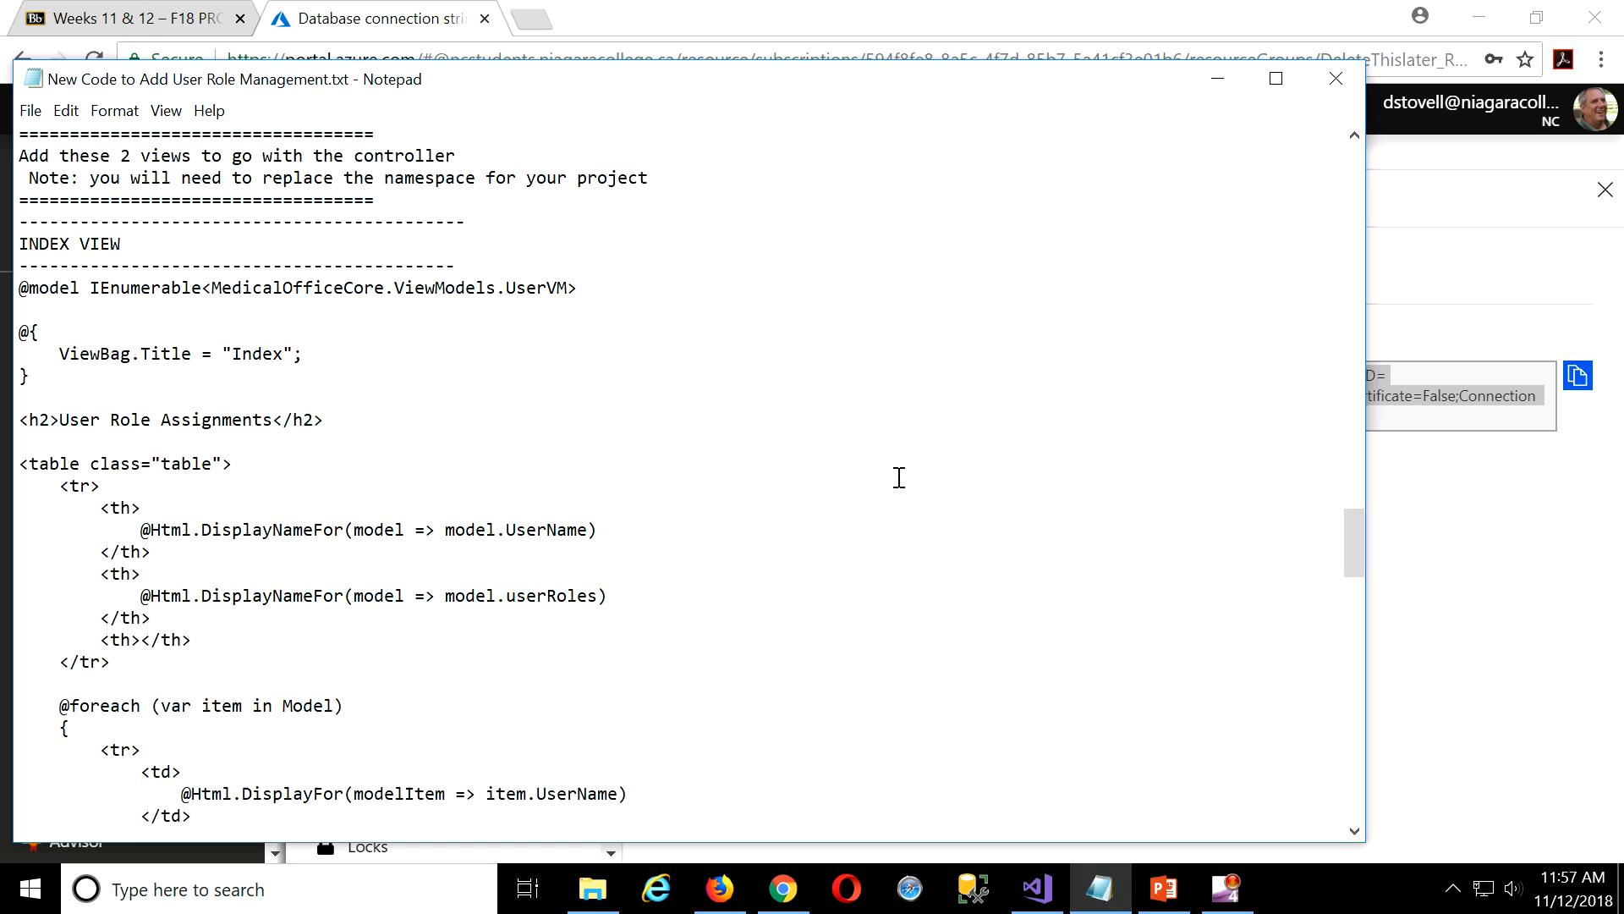
scroll(901, 480, "down", 10)
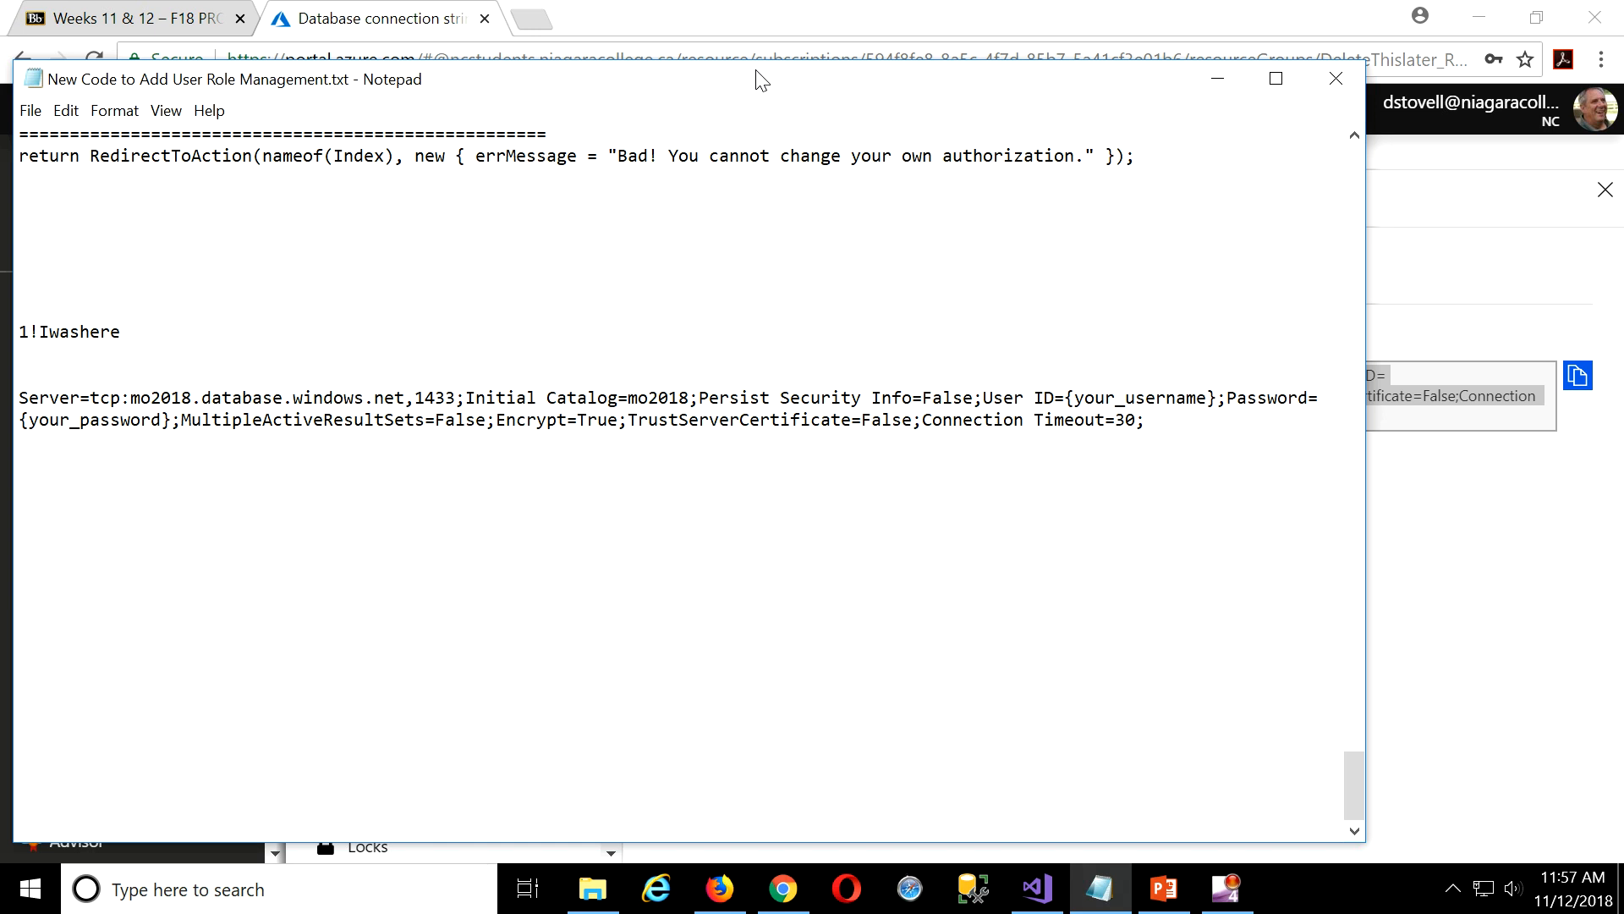
left_click_drag(757, 80, 859, 67)
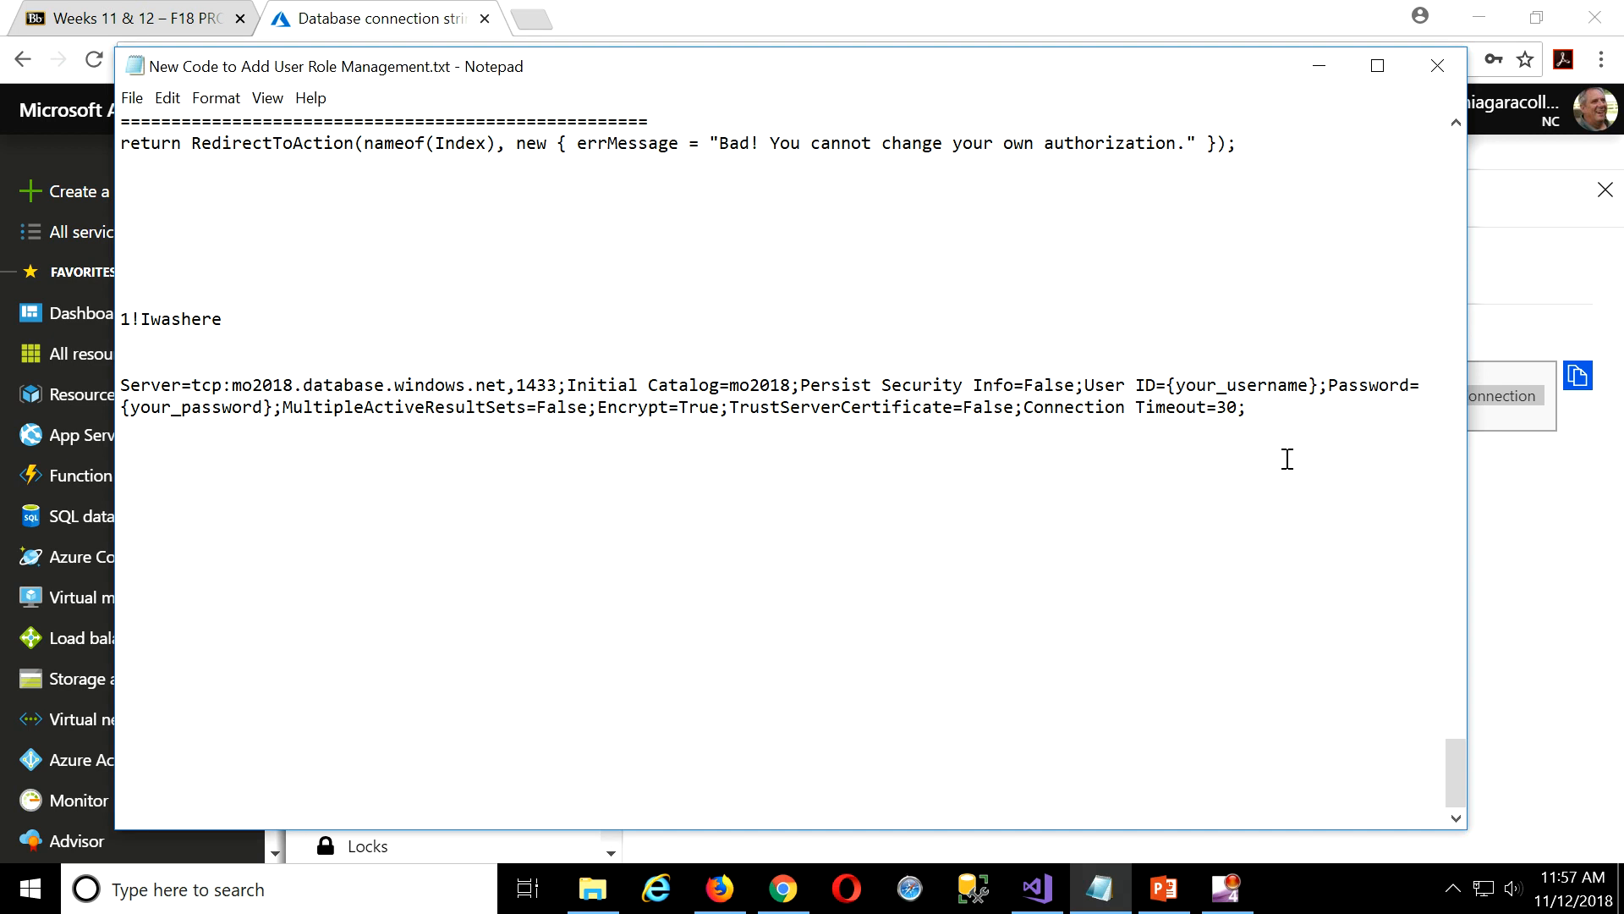
Replace {your_username} in the connection string with the admin login, removing the leftover brace.
left_click_drag(1319, 388, 1181, 379)
type("sqlAdmi")
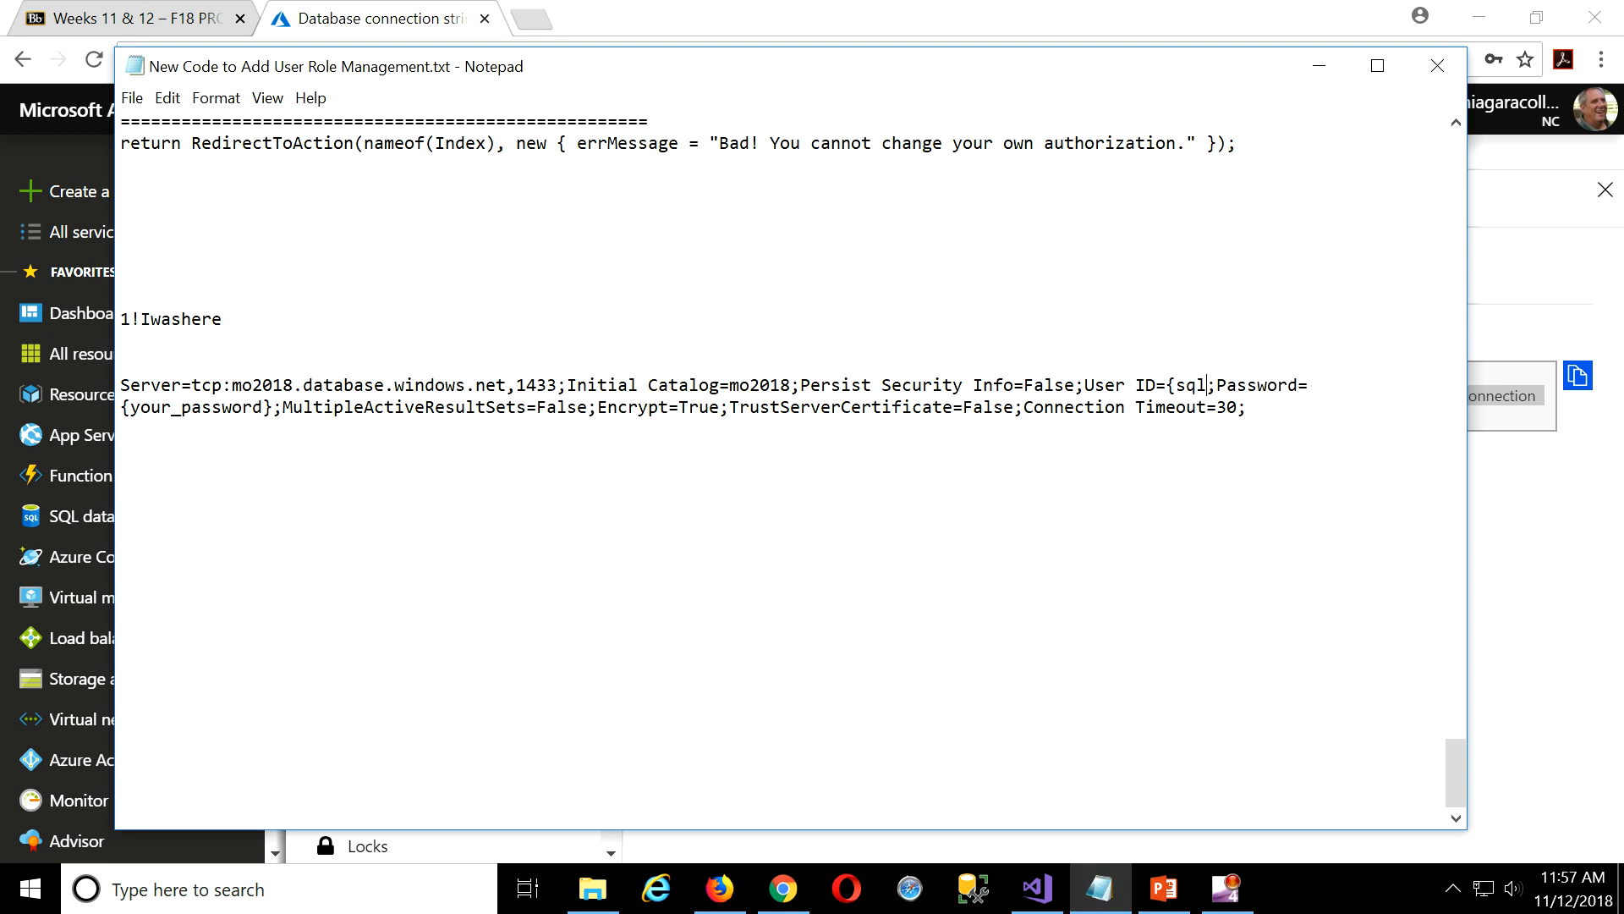
type("n")
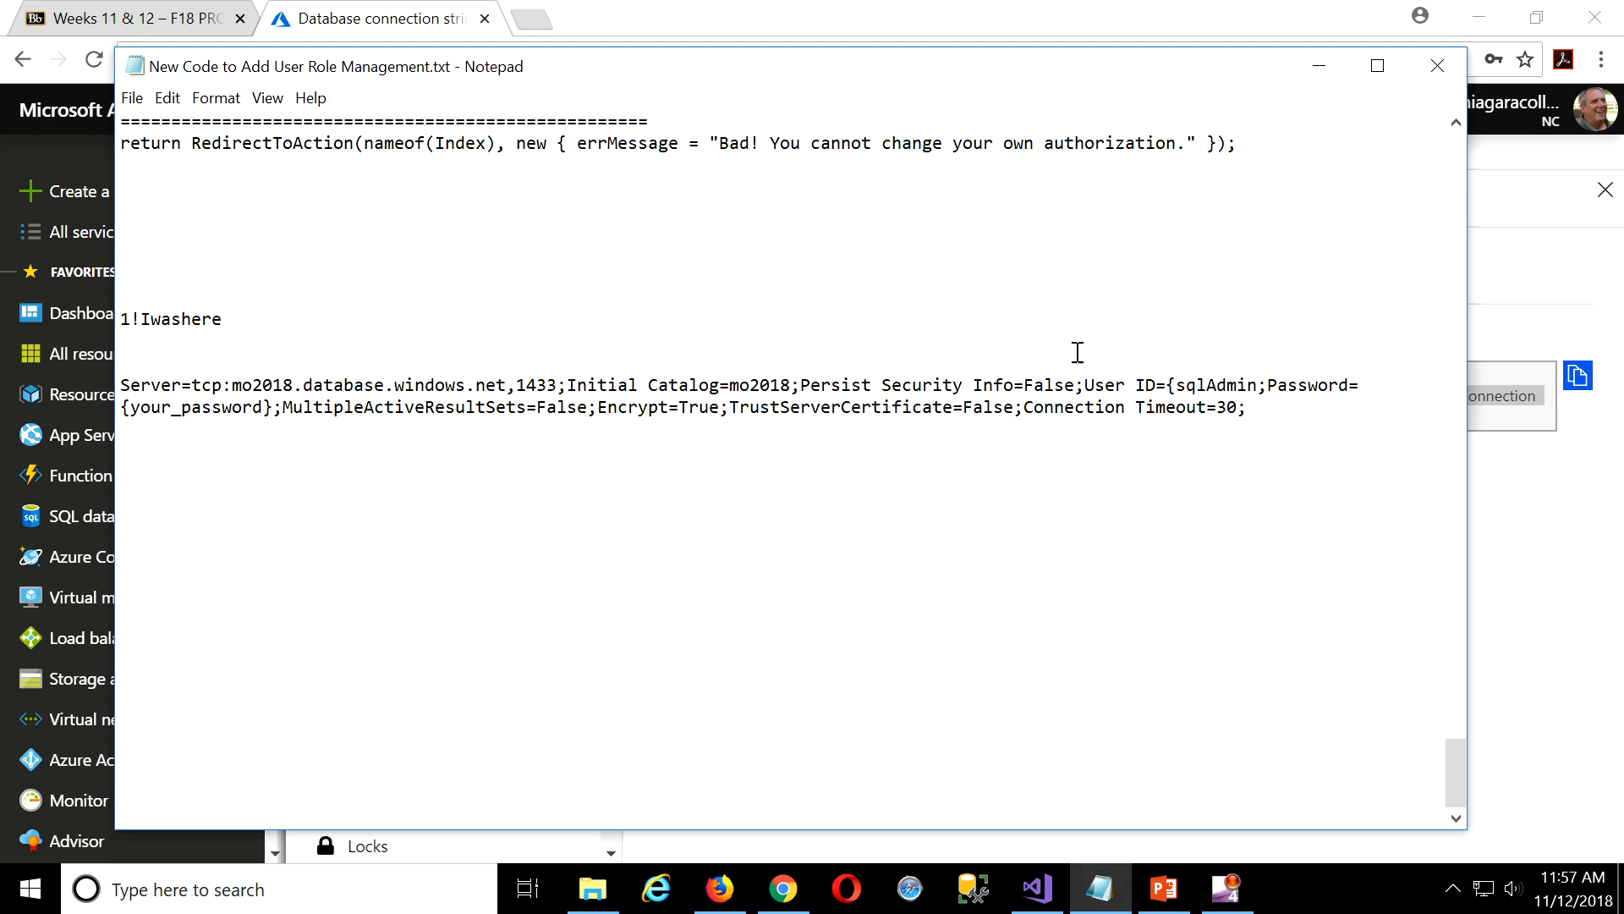
left_click(1183, 387)
key("BackSpace")
Copy the saved password and paste it over the {your_password} placeholder.
left_click_drag(225, 319, 106, 315)
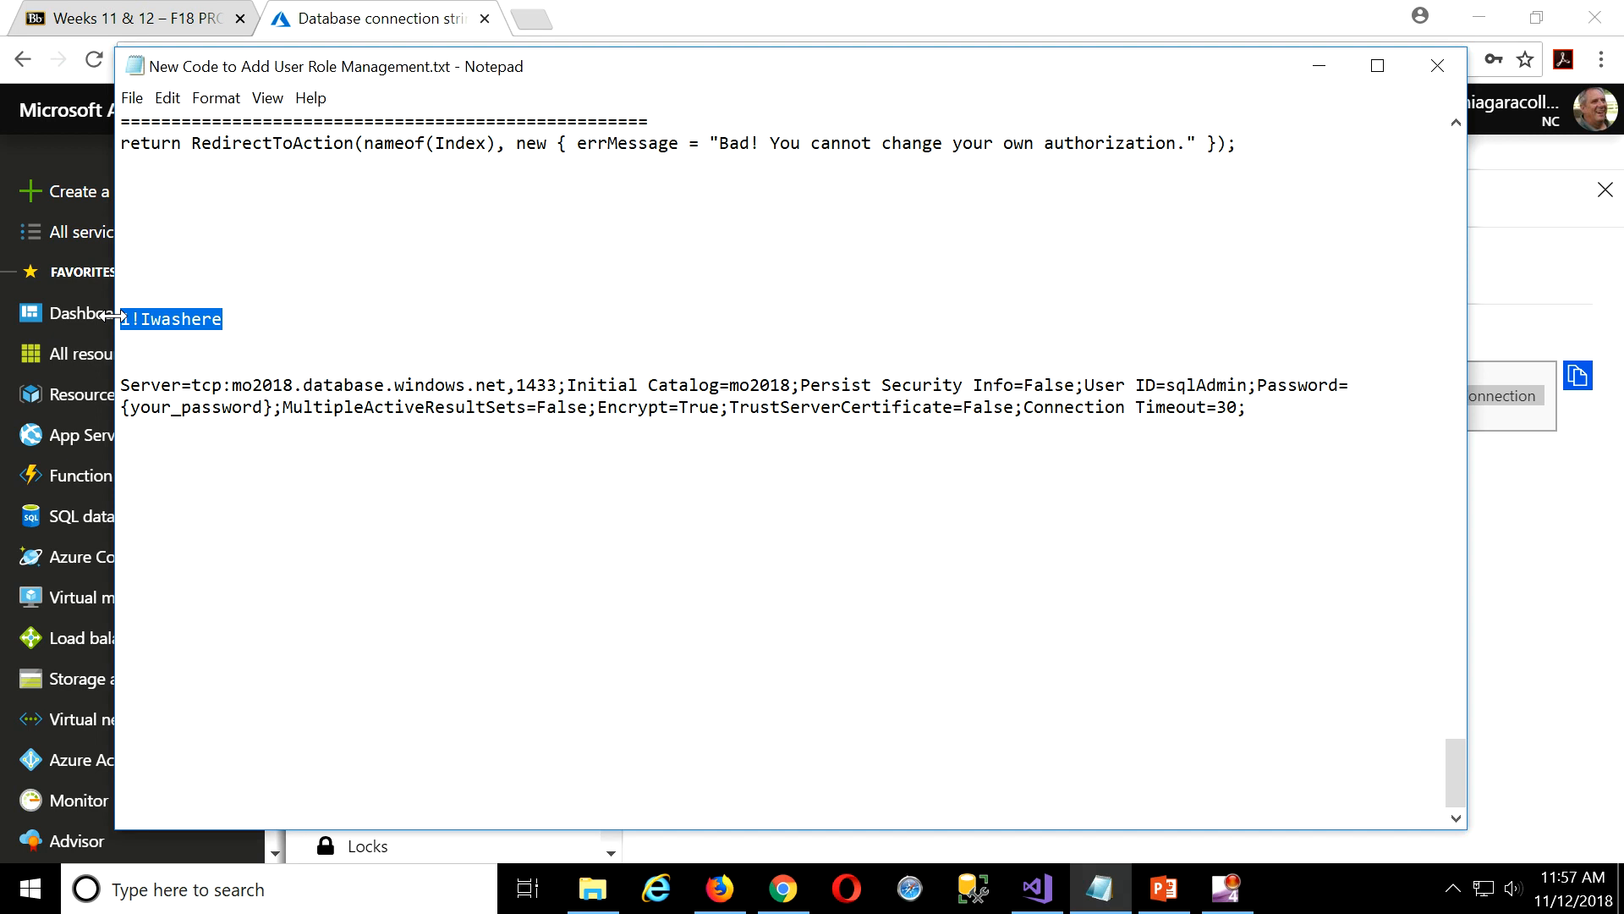
left_click_drag(274, 407, 118, 412)
key("ctrl+v")
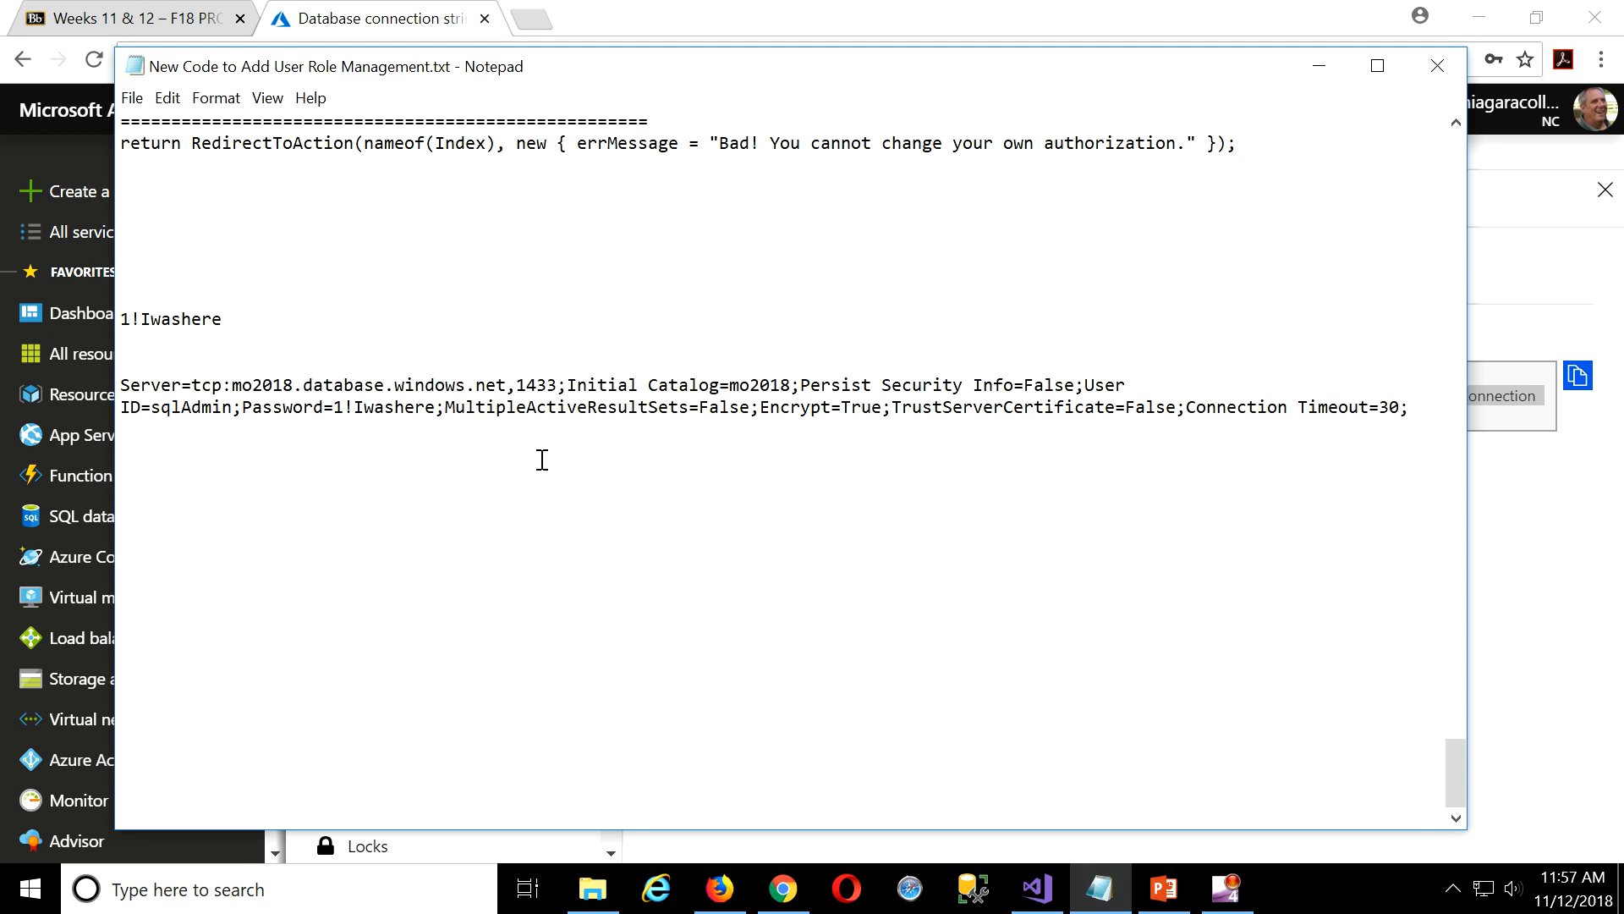
key("Return")
key("alt+Tab")
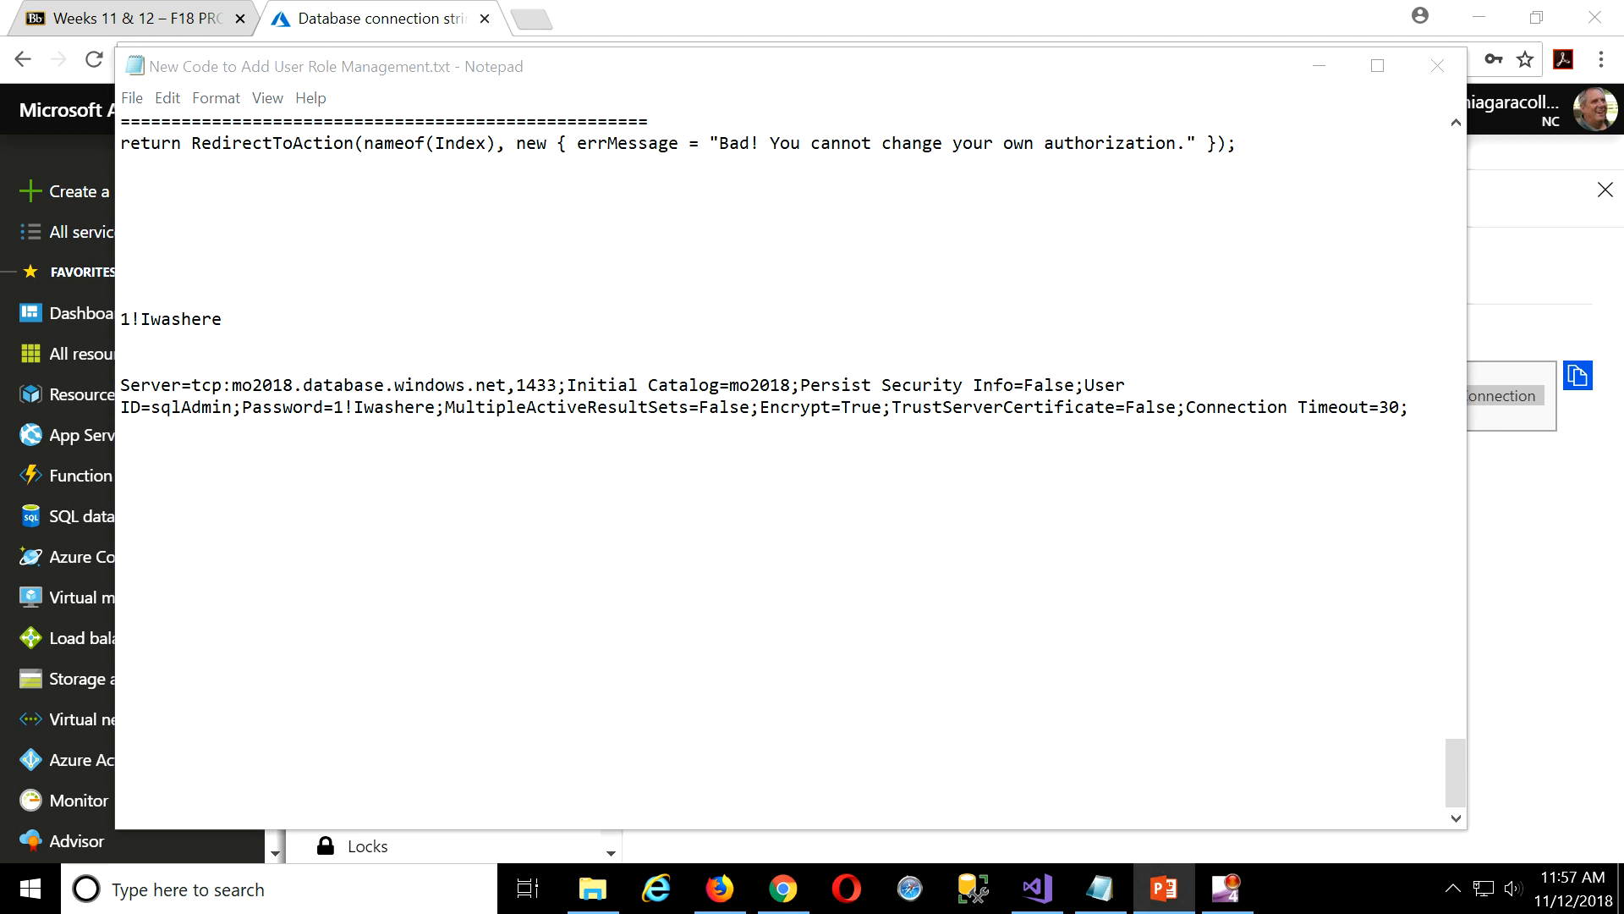
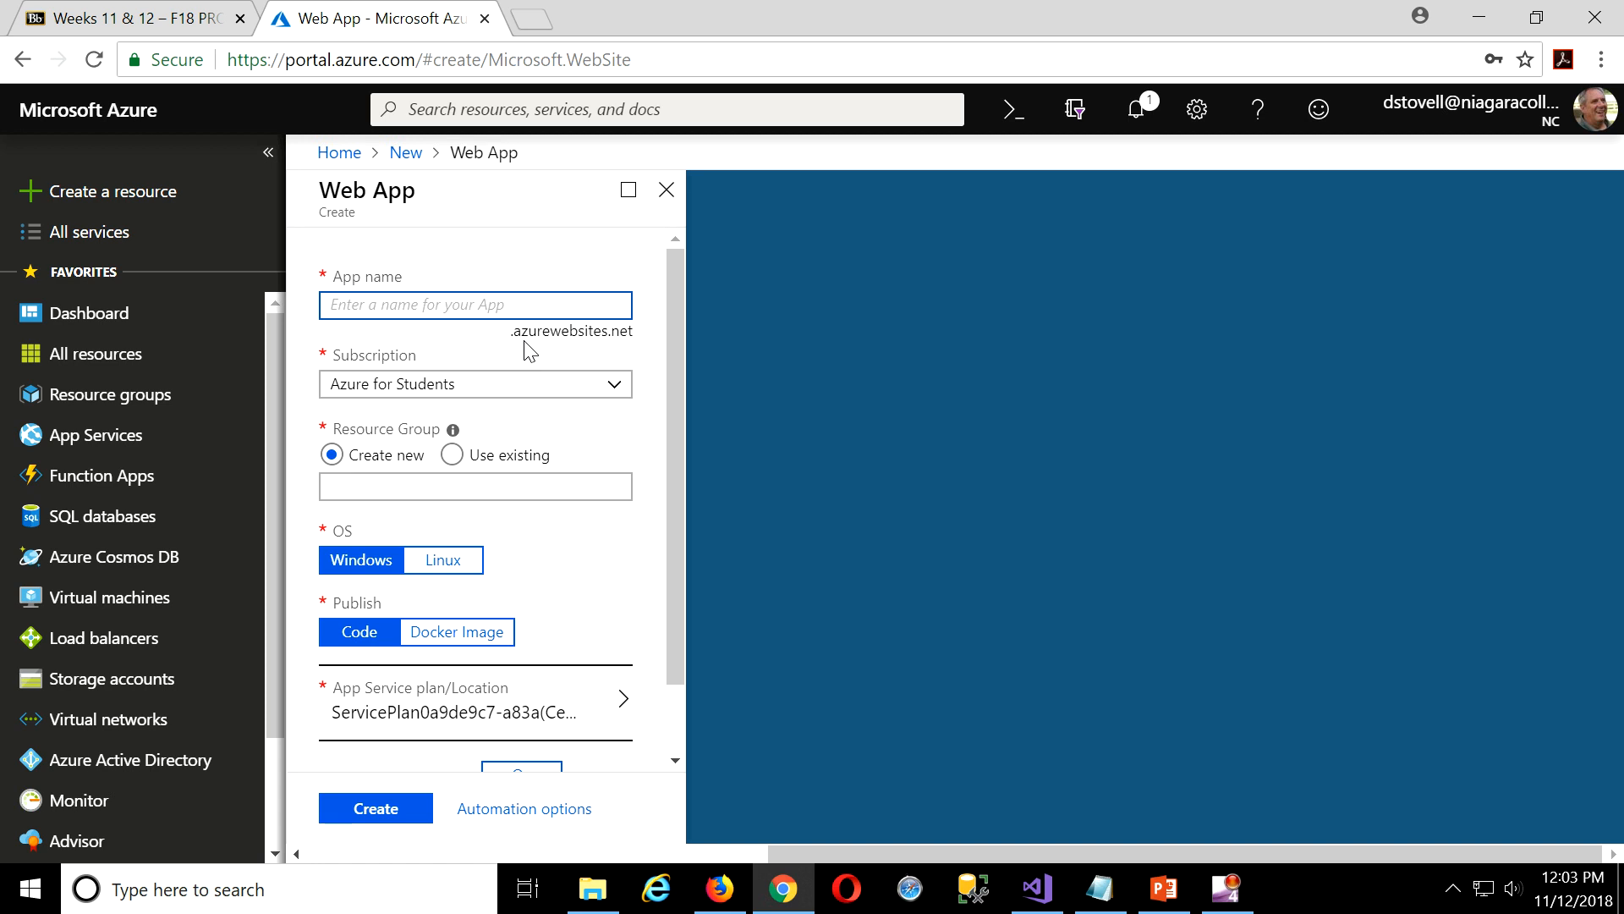
Name the web app MedicalOffice2018 and put it in existing resource group DeleteThislater_RG.
type("Medical")
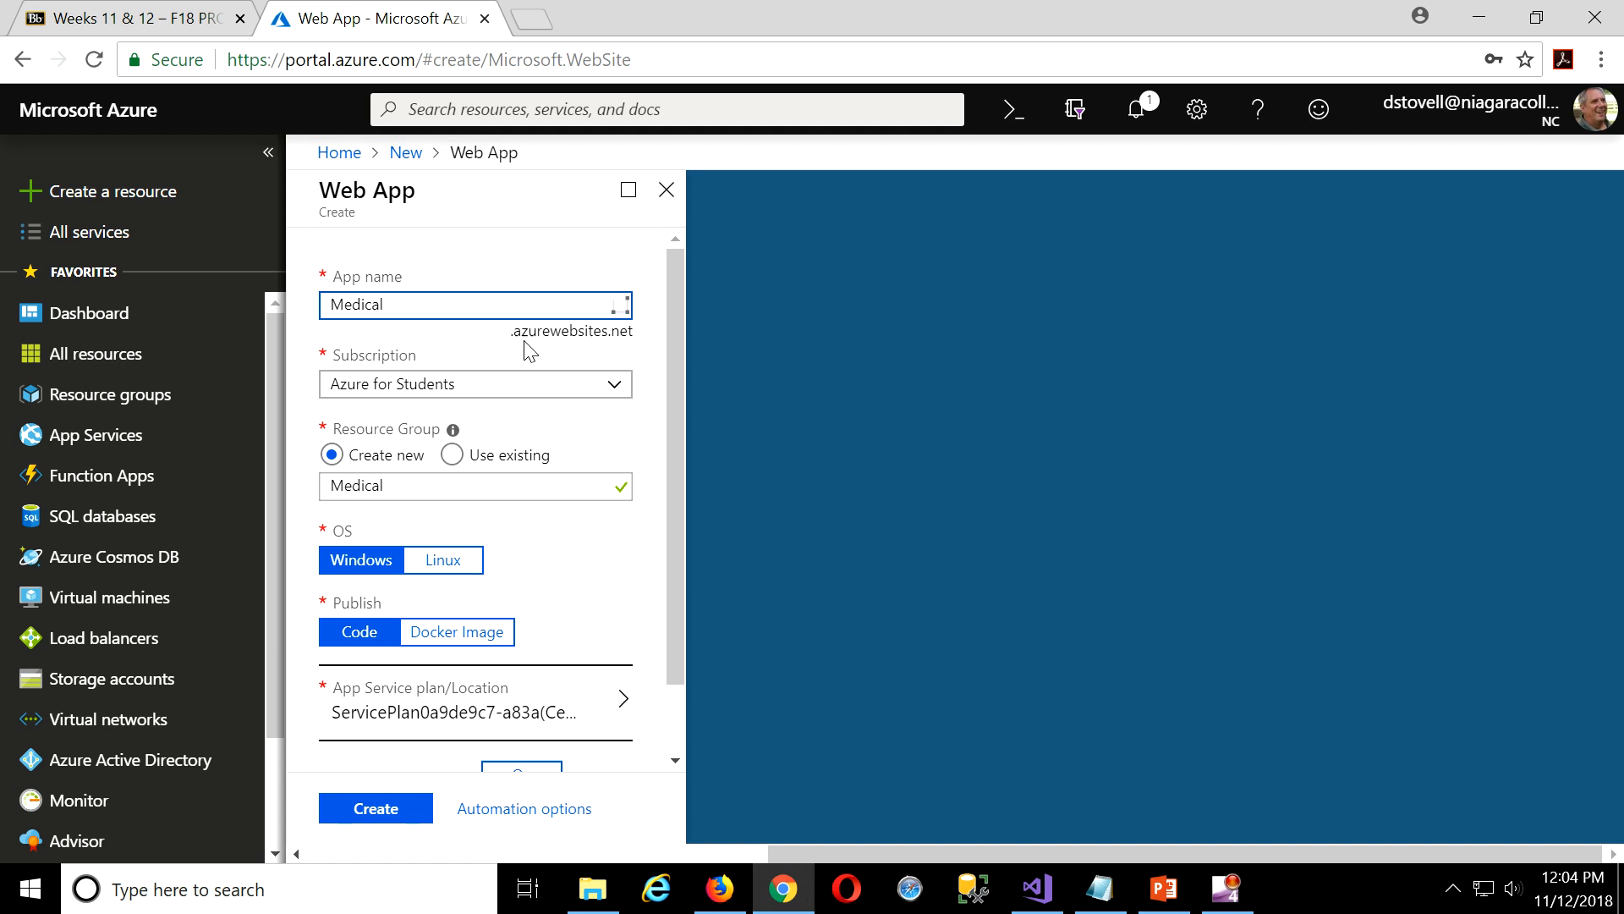
type("Office")
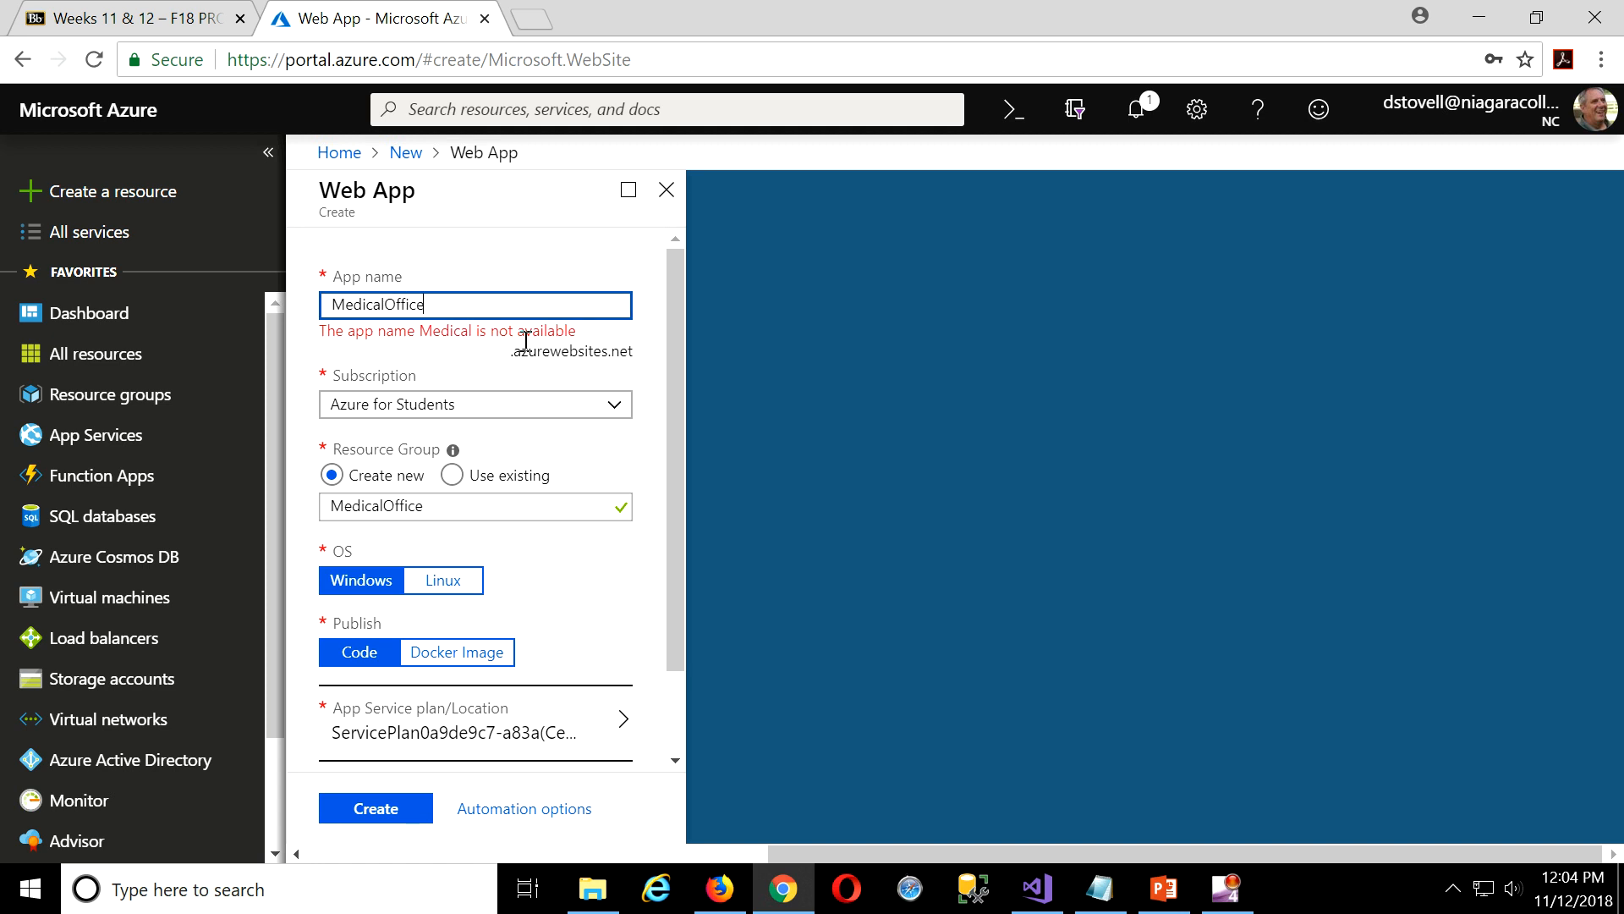
type("2018")
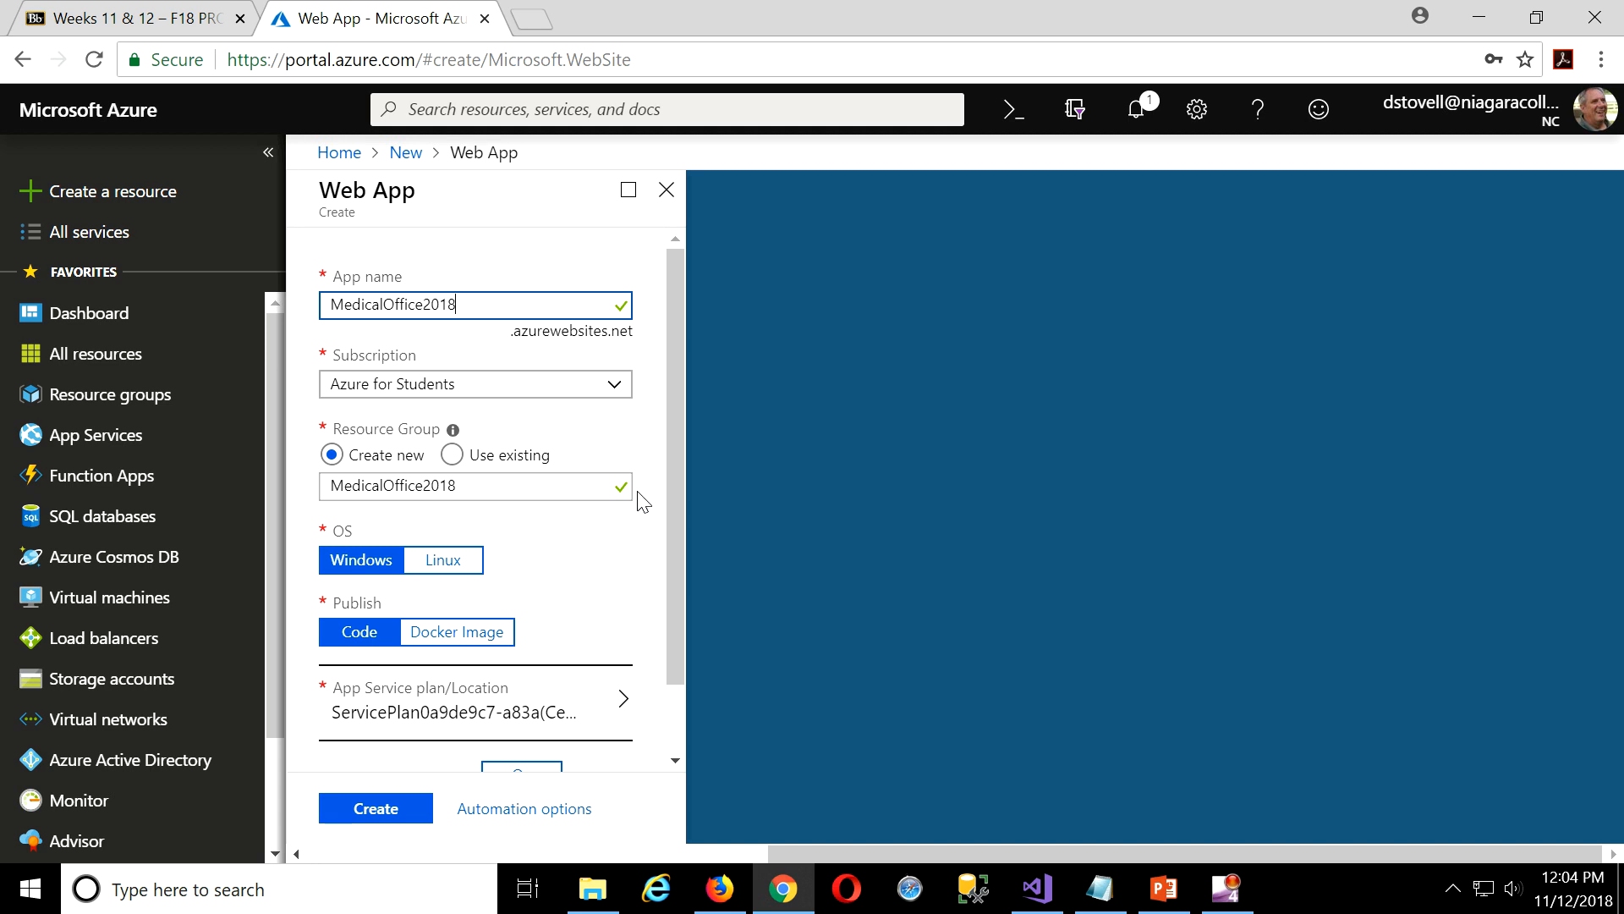
left_click(452, 454)
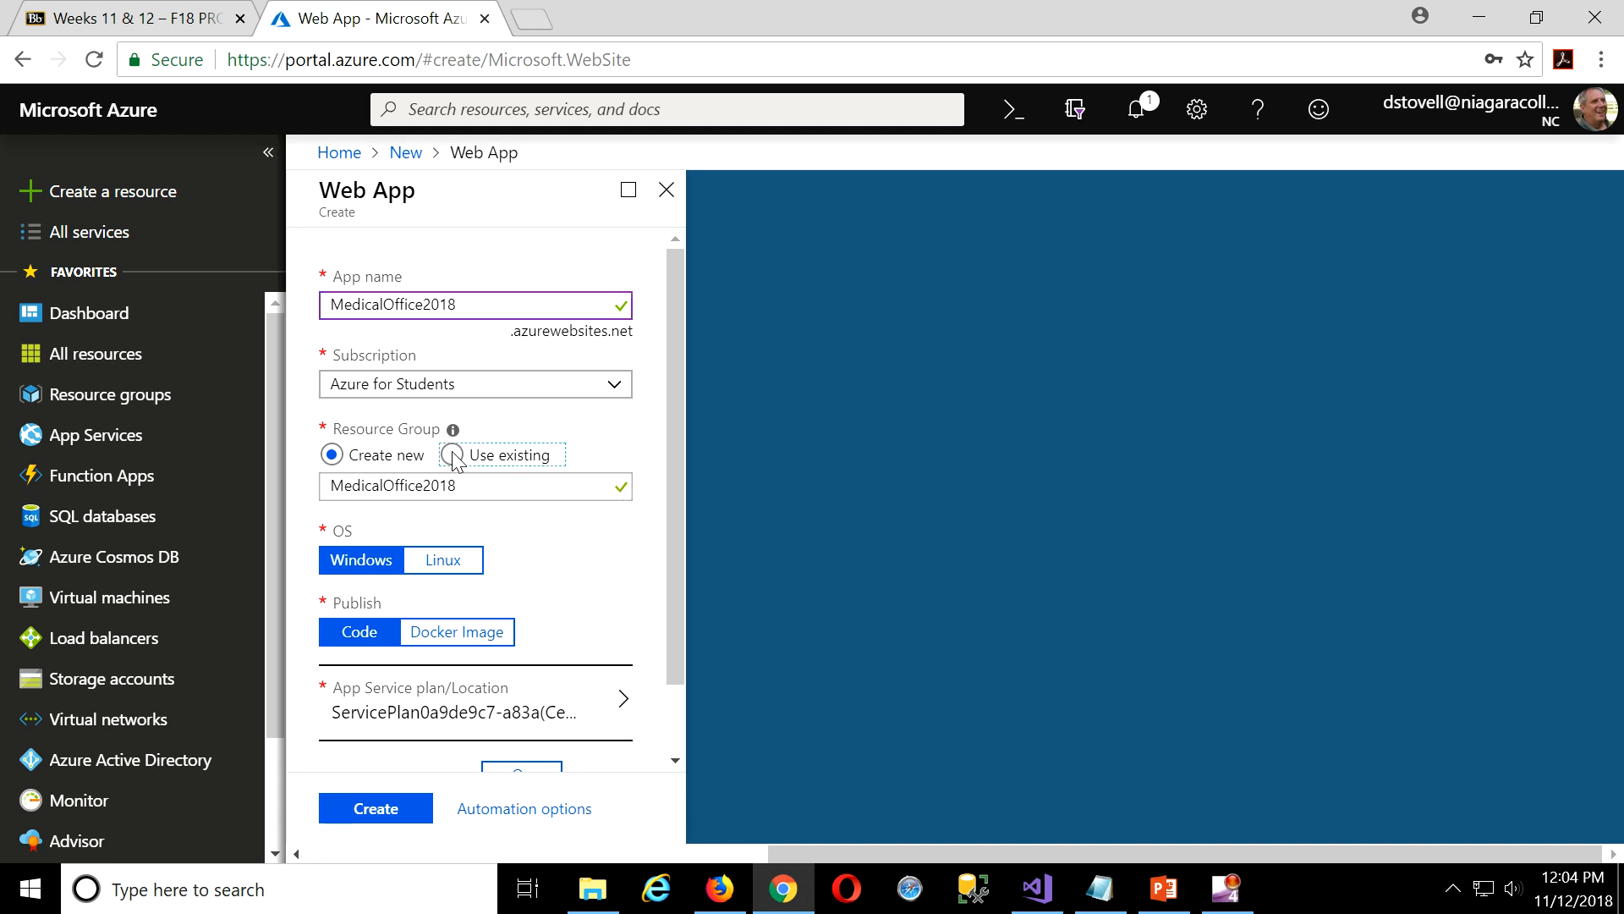
left_click(597, 487)
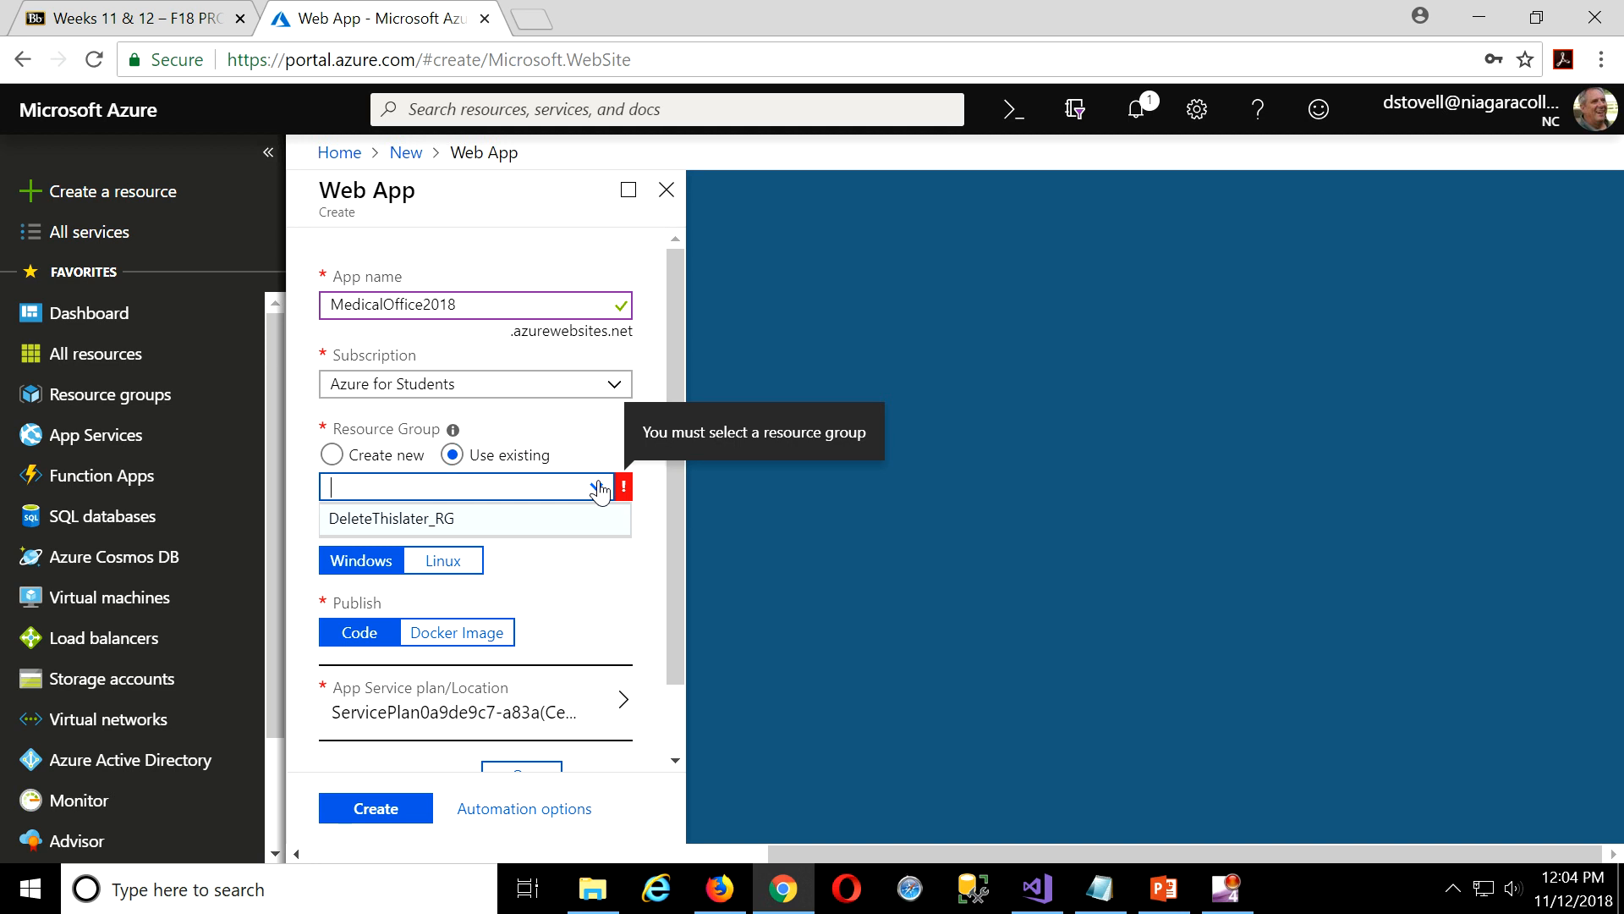
left_click(404, 519)
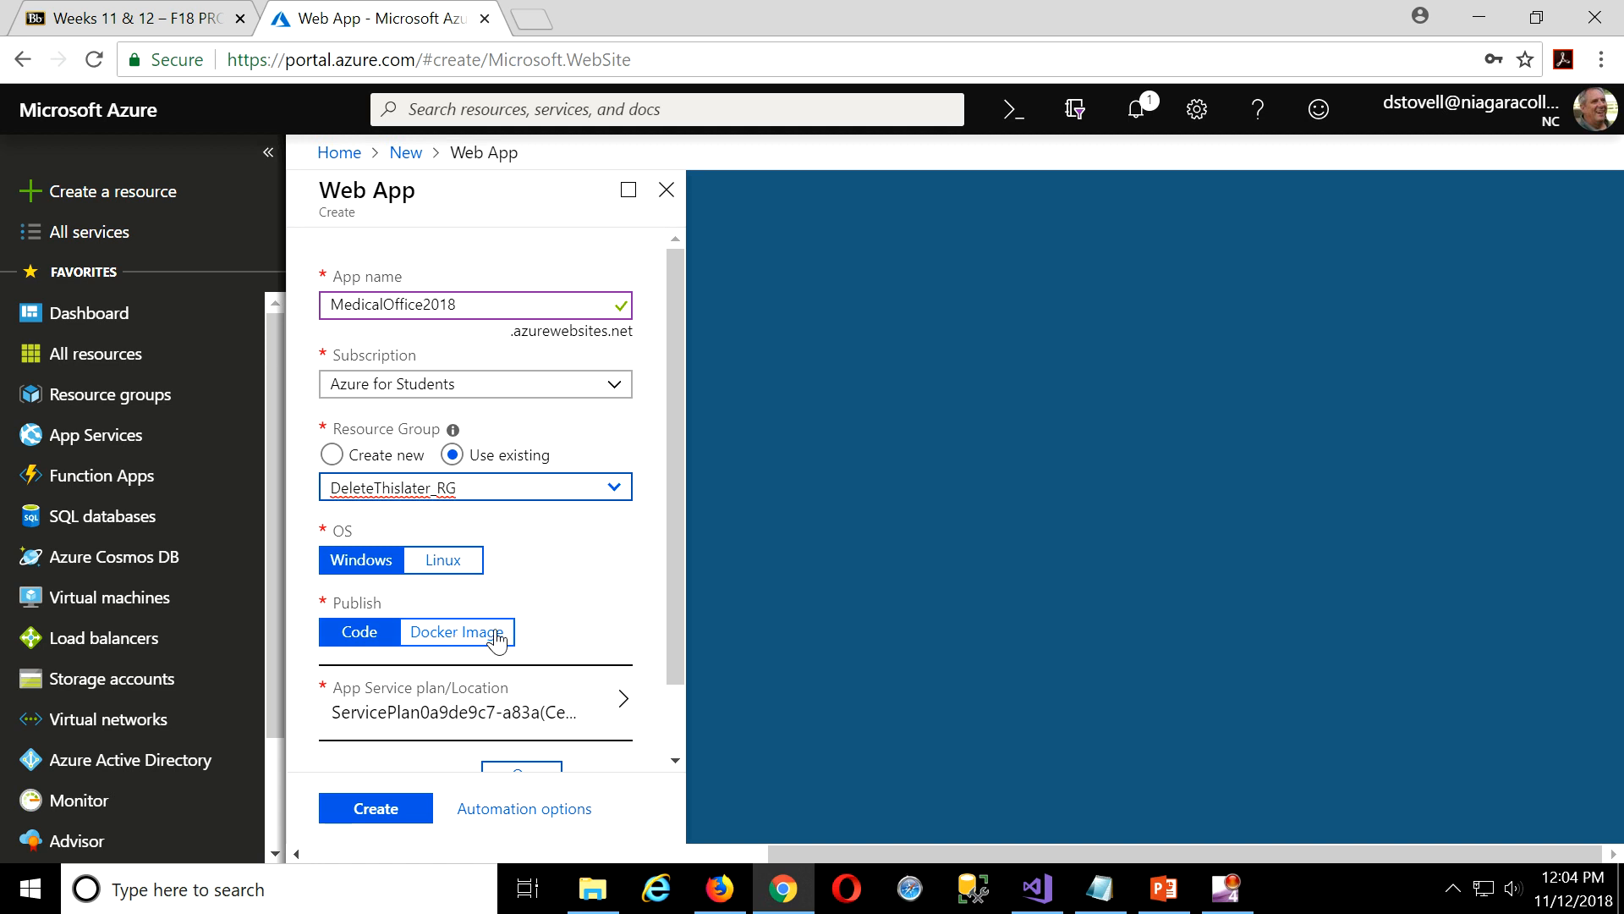
scroll(633, 626, "down", 1)
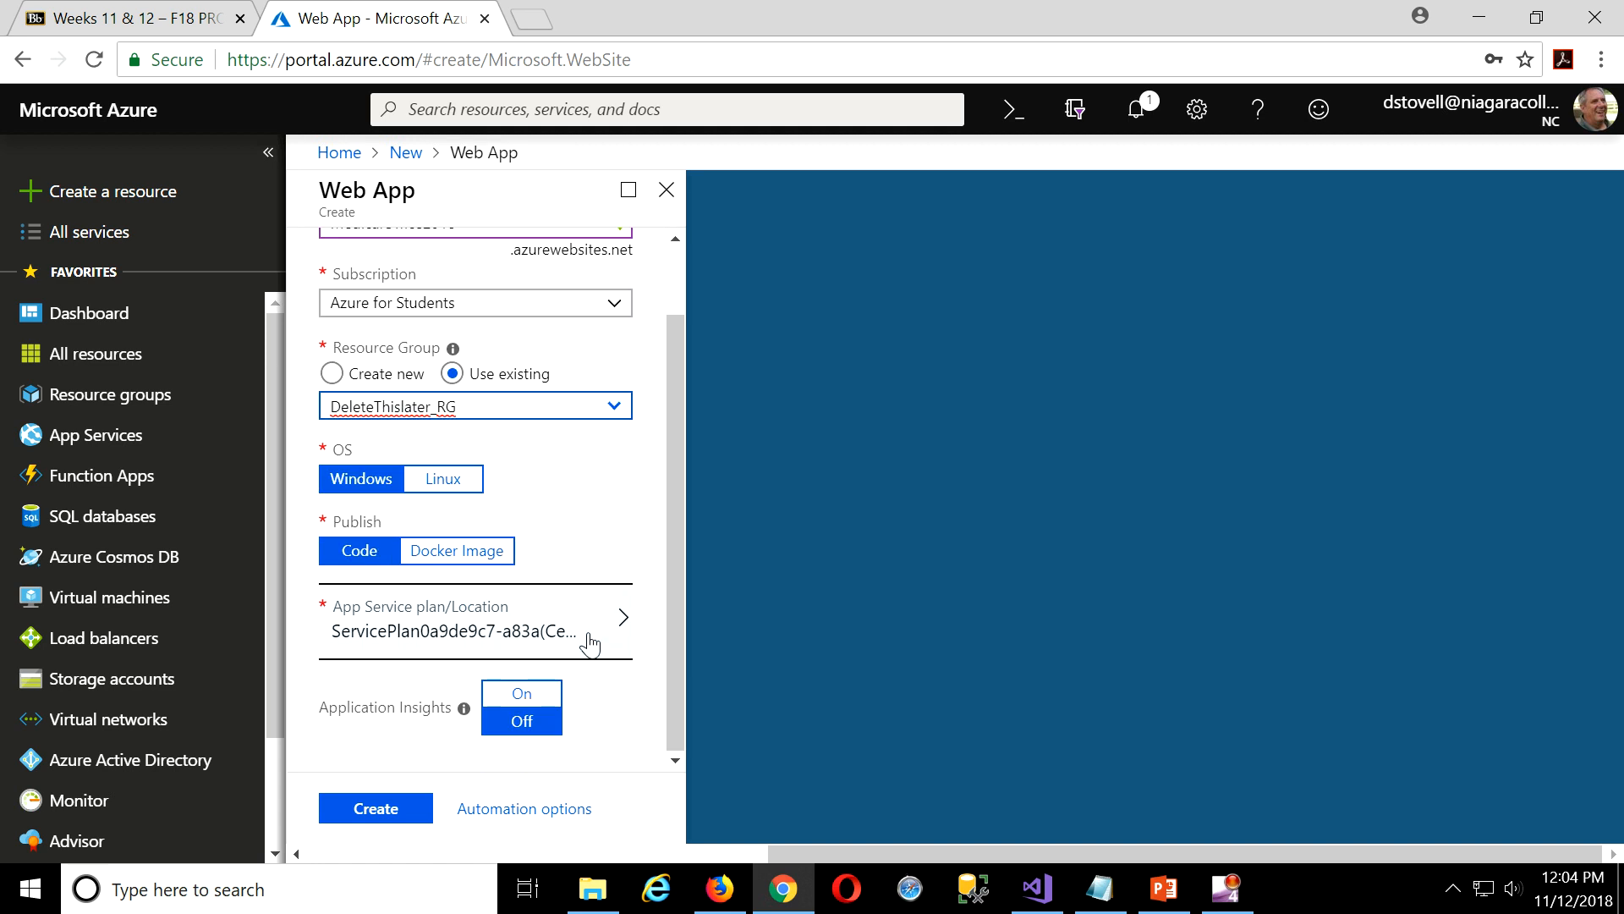
Create a new App Service plan named mo2018sp in Canada Central for the web app.
left_click(625, 630)
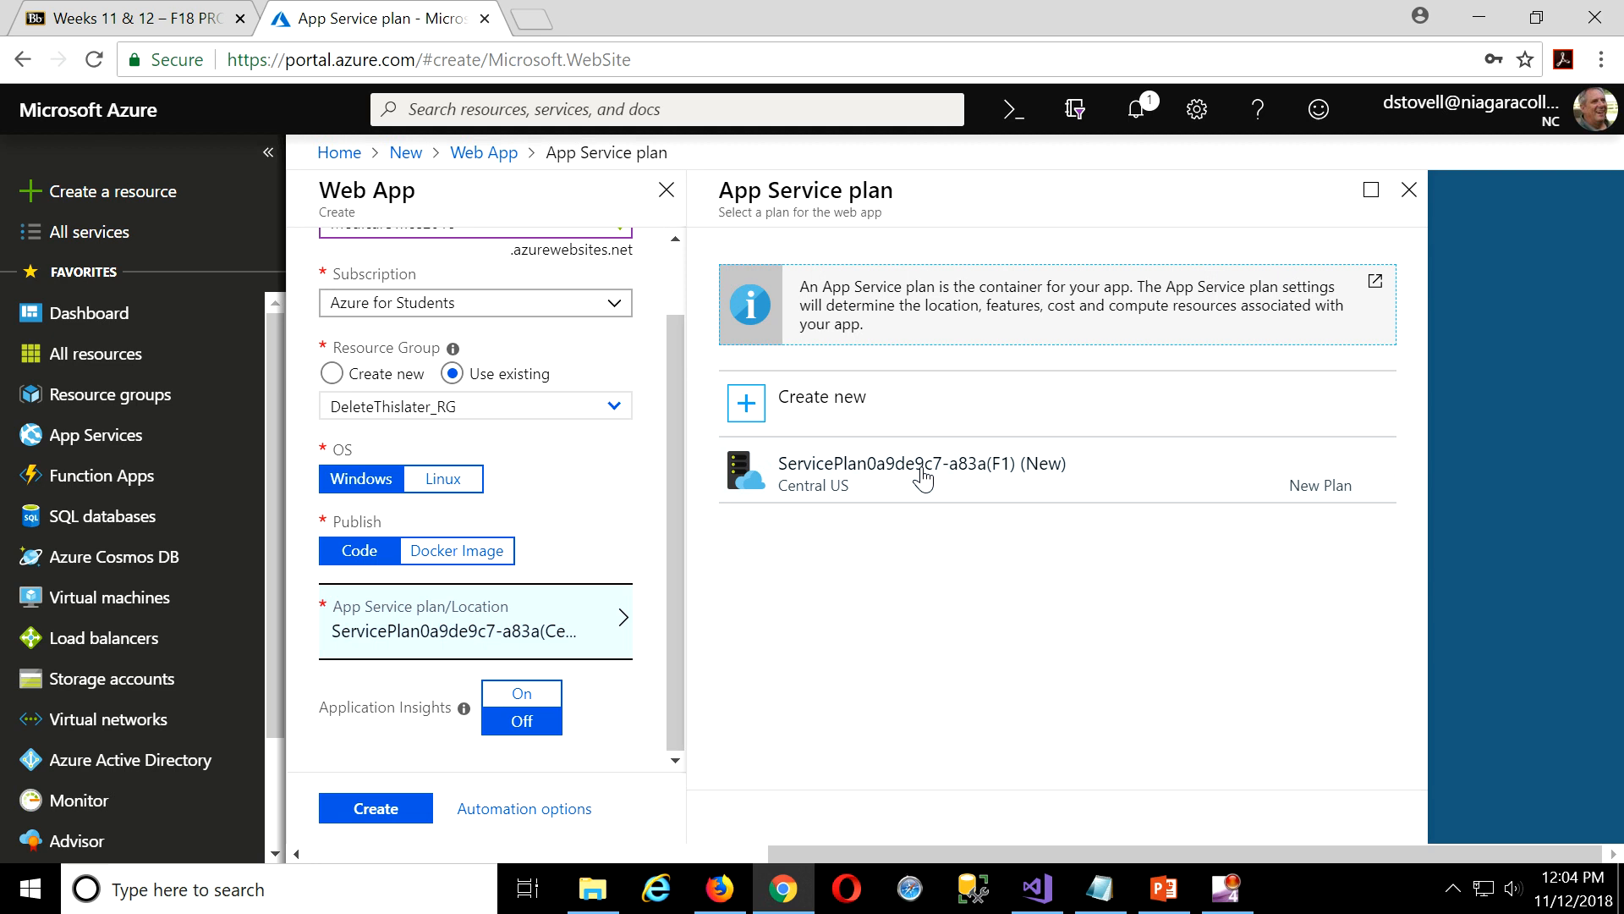
left_click(808, 399)
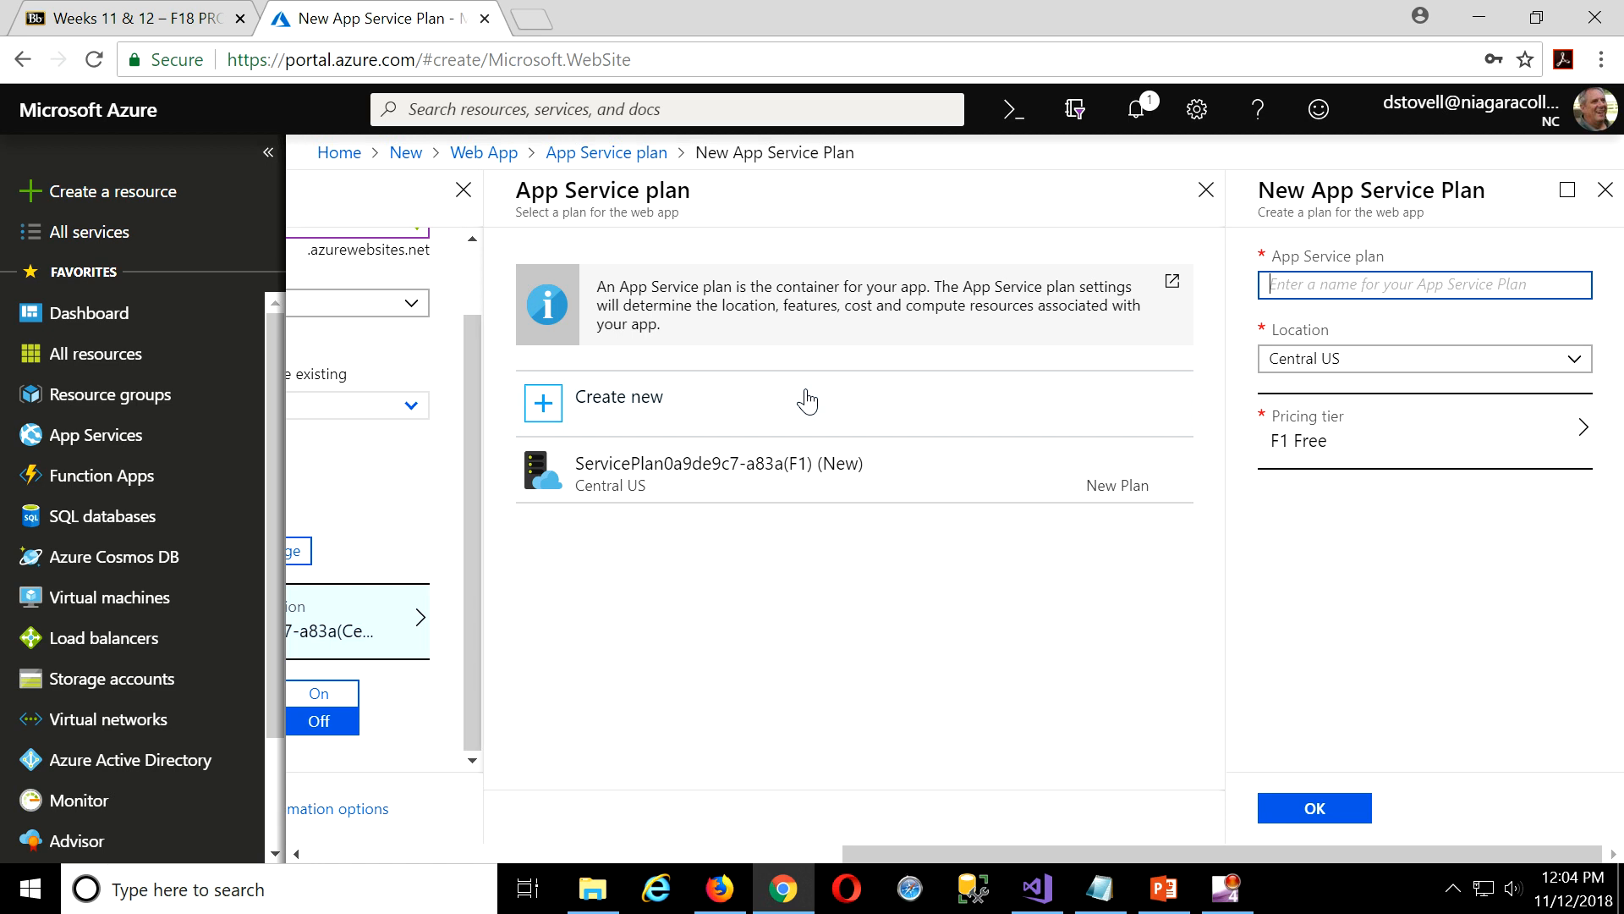
left_click(1575, 364)
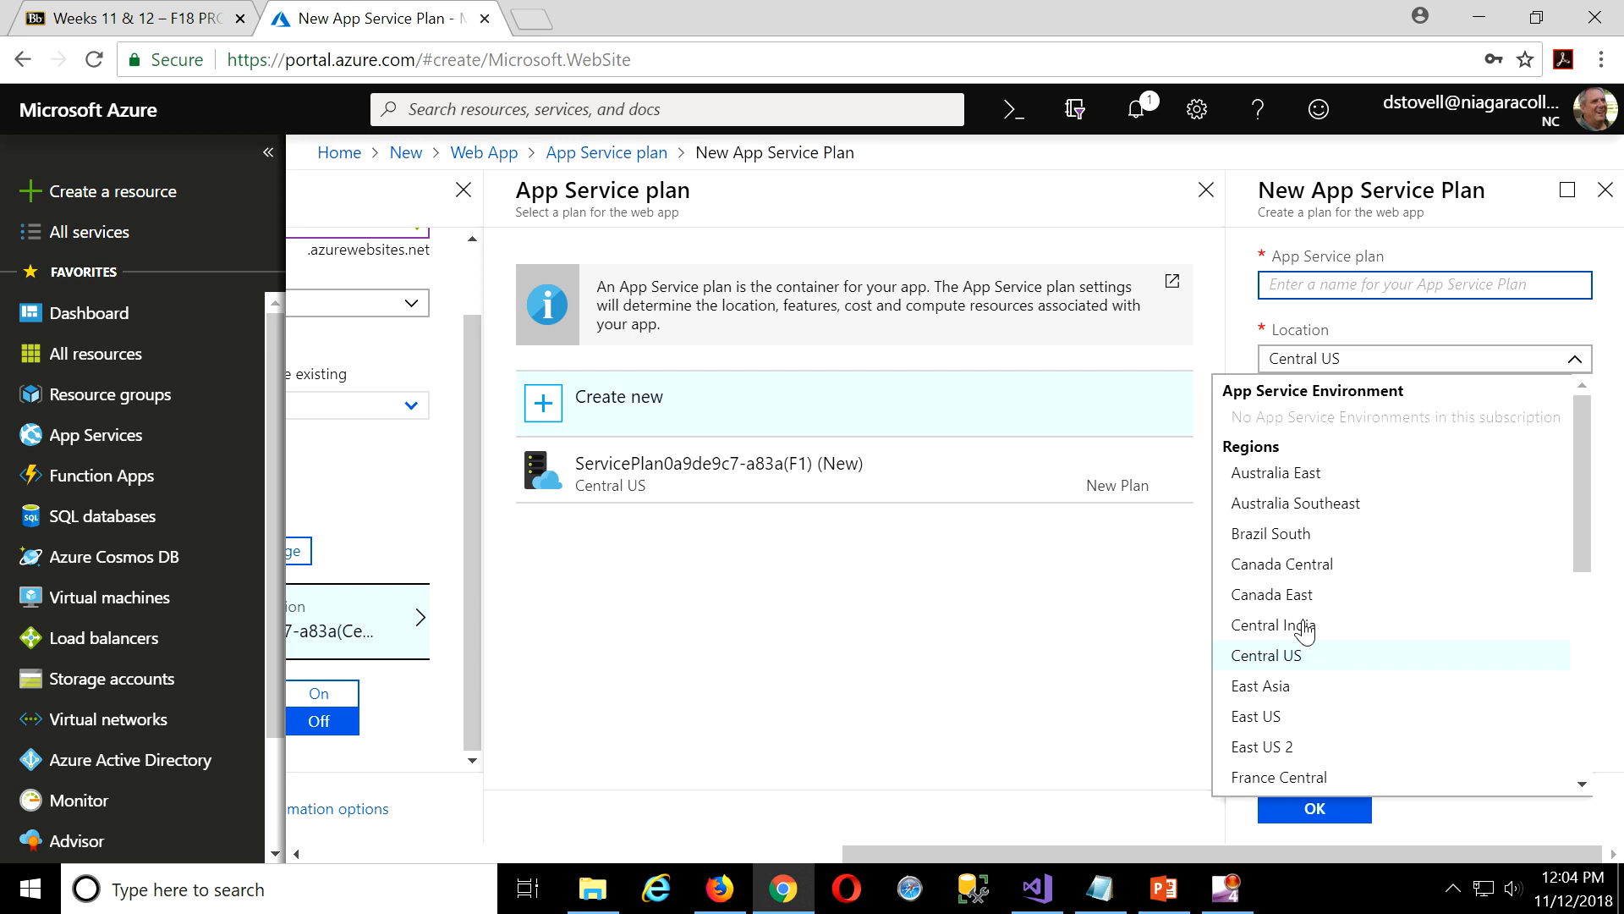
left_click(1295, 565)
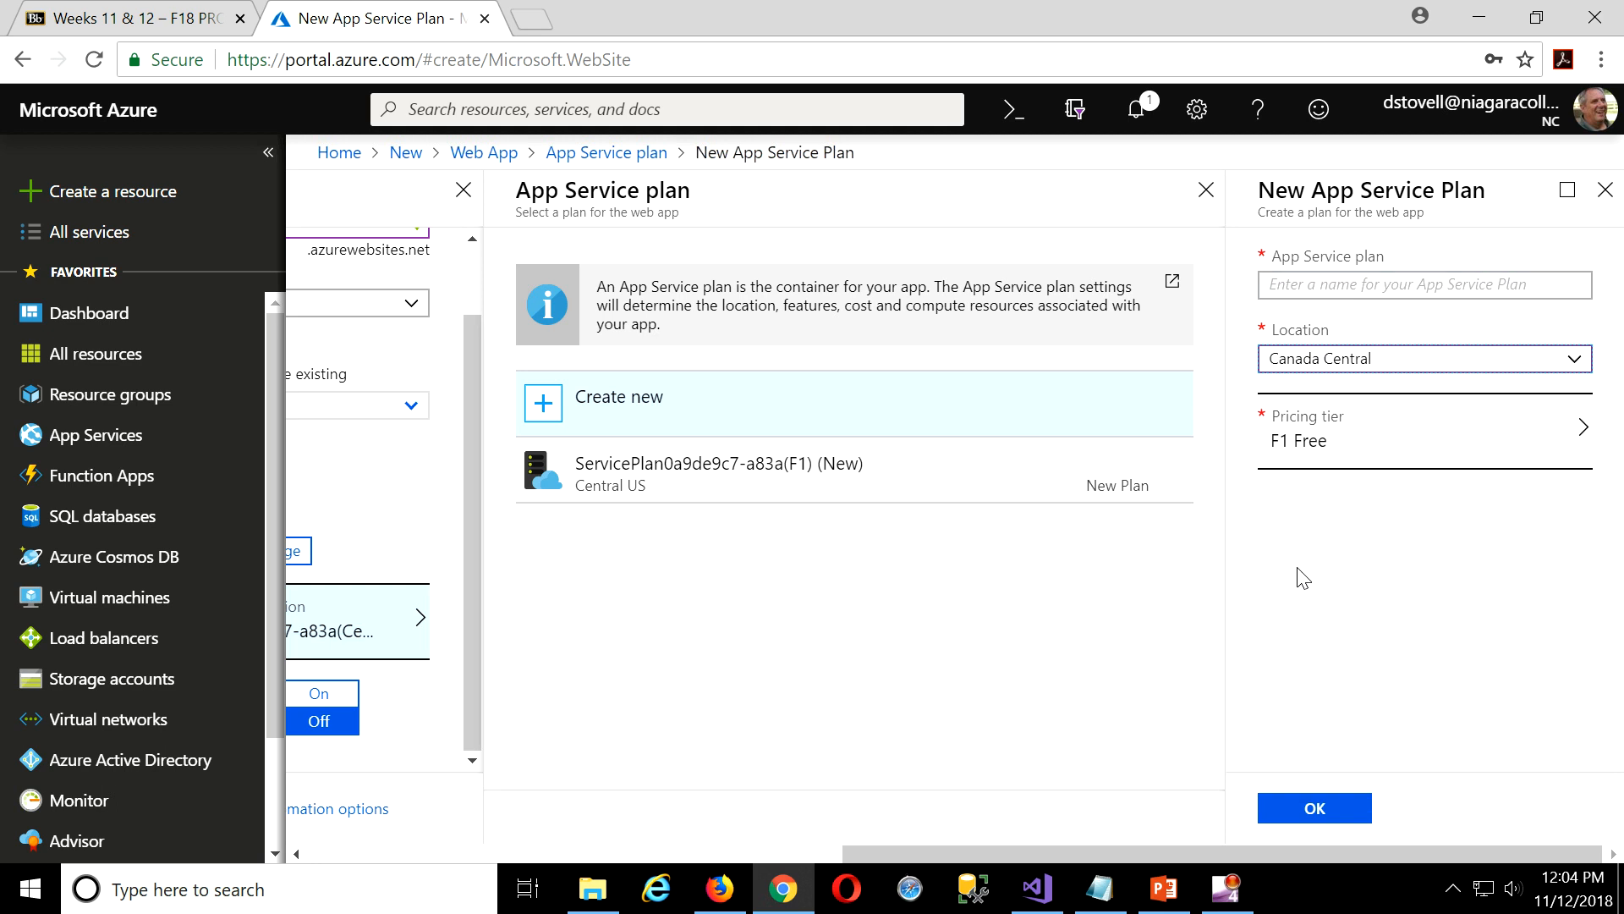
left_click(1381, 286)
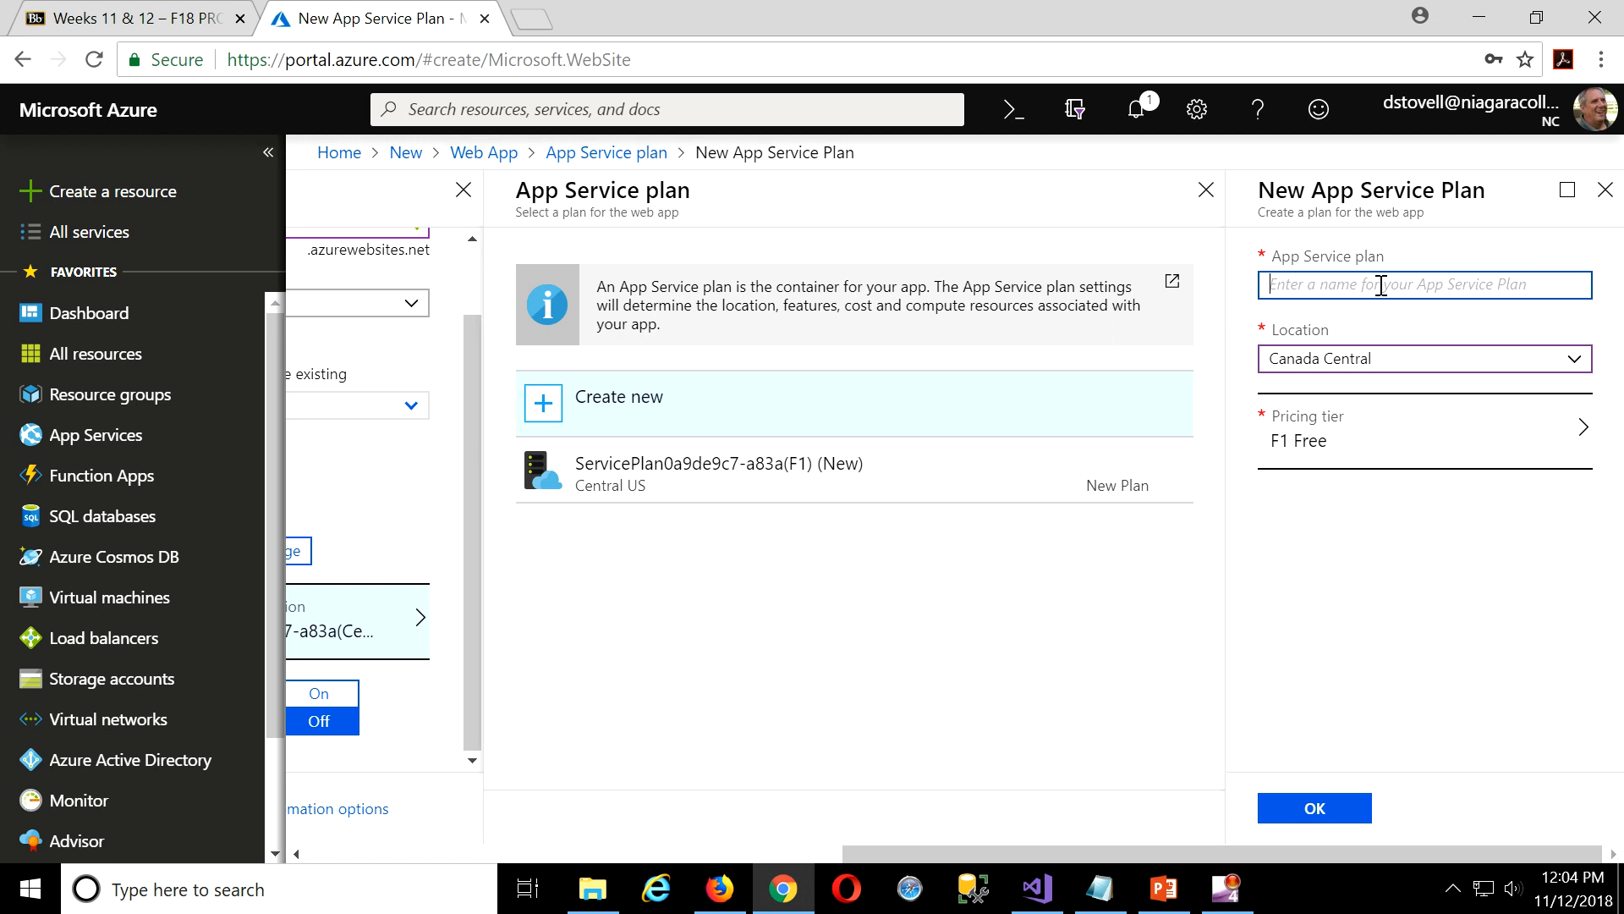
type("M")
key("BackSpace")
type("mo2")
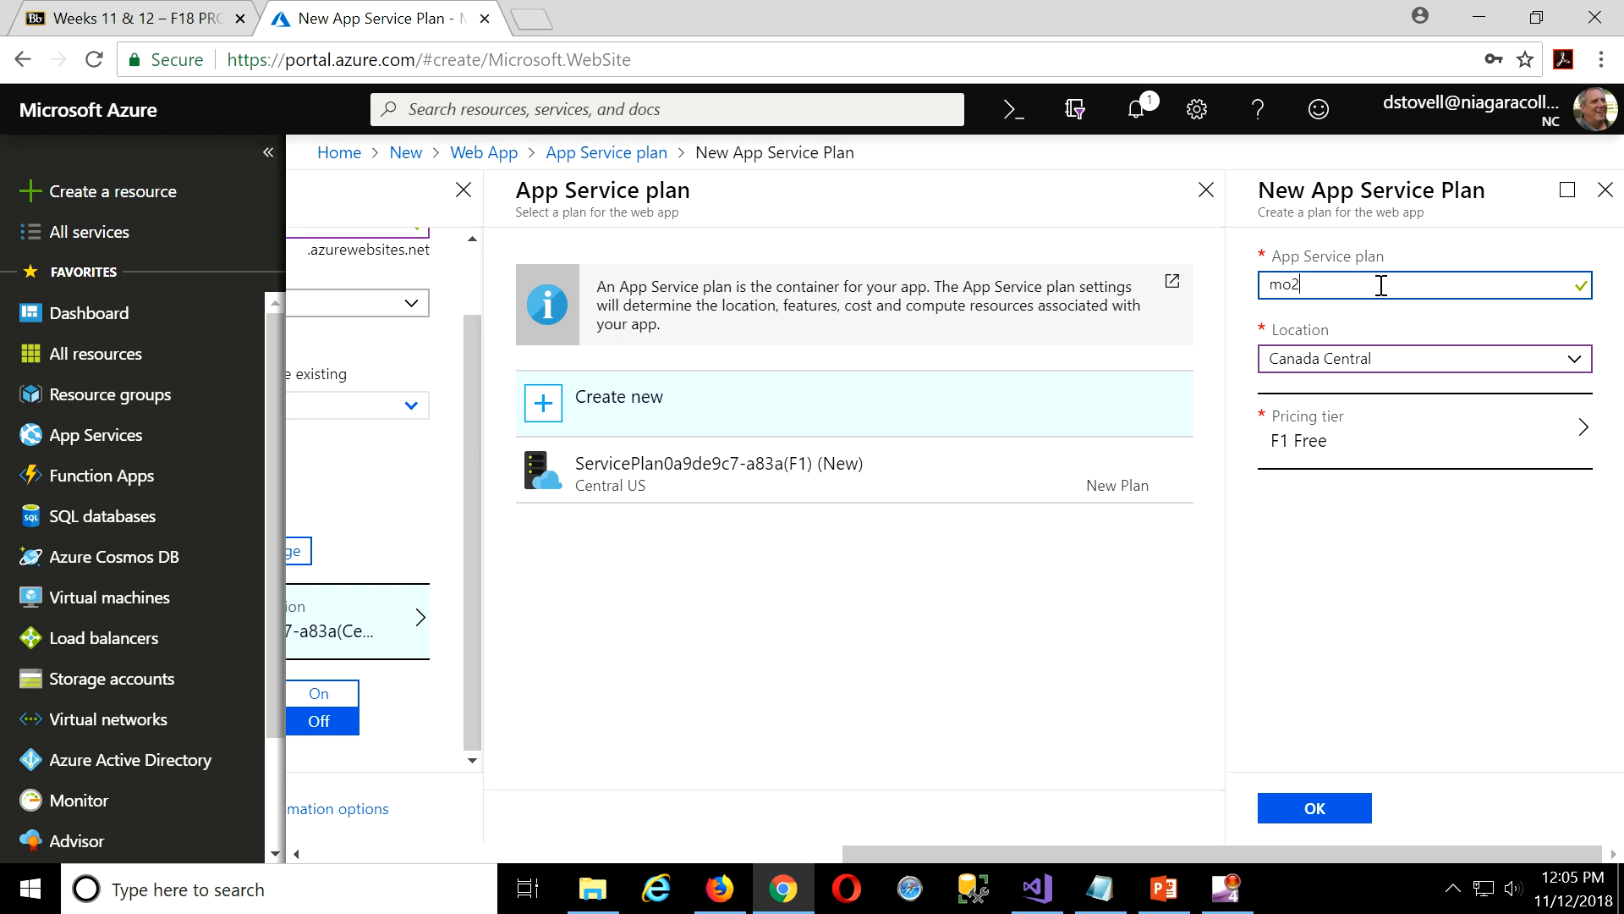
type("018_sp")
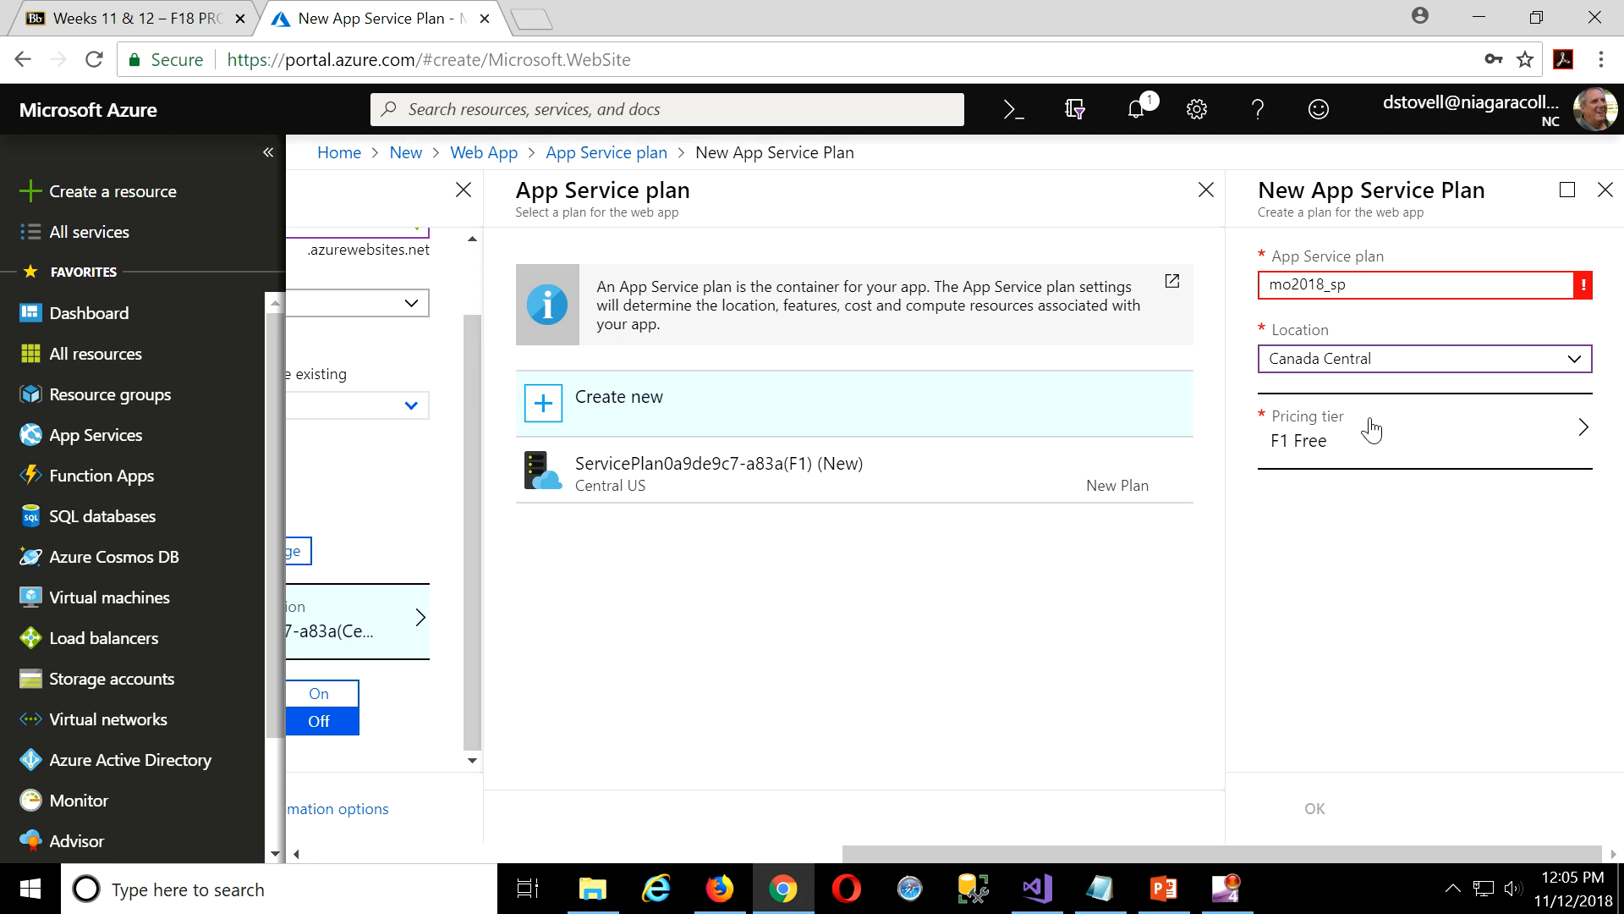
left_click(1404, 283)
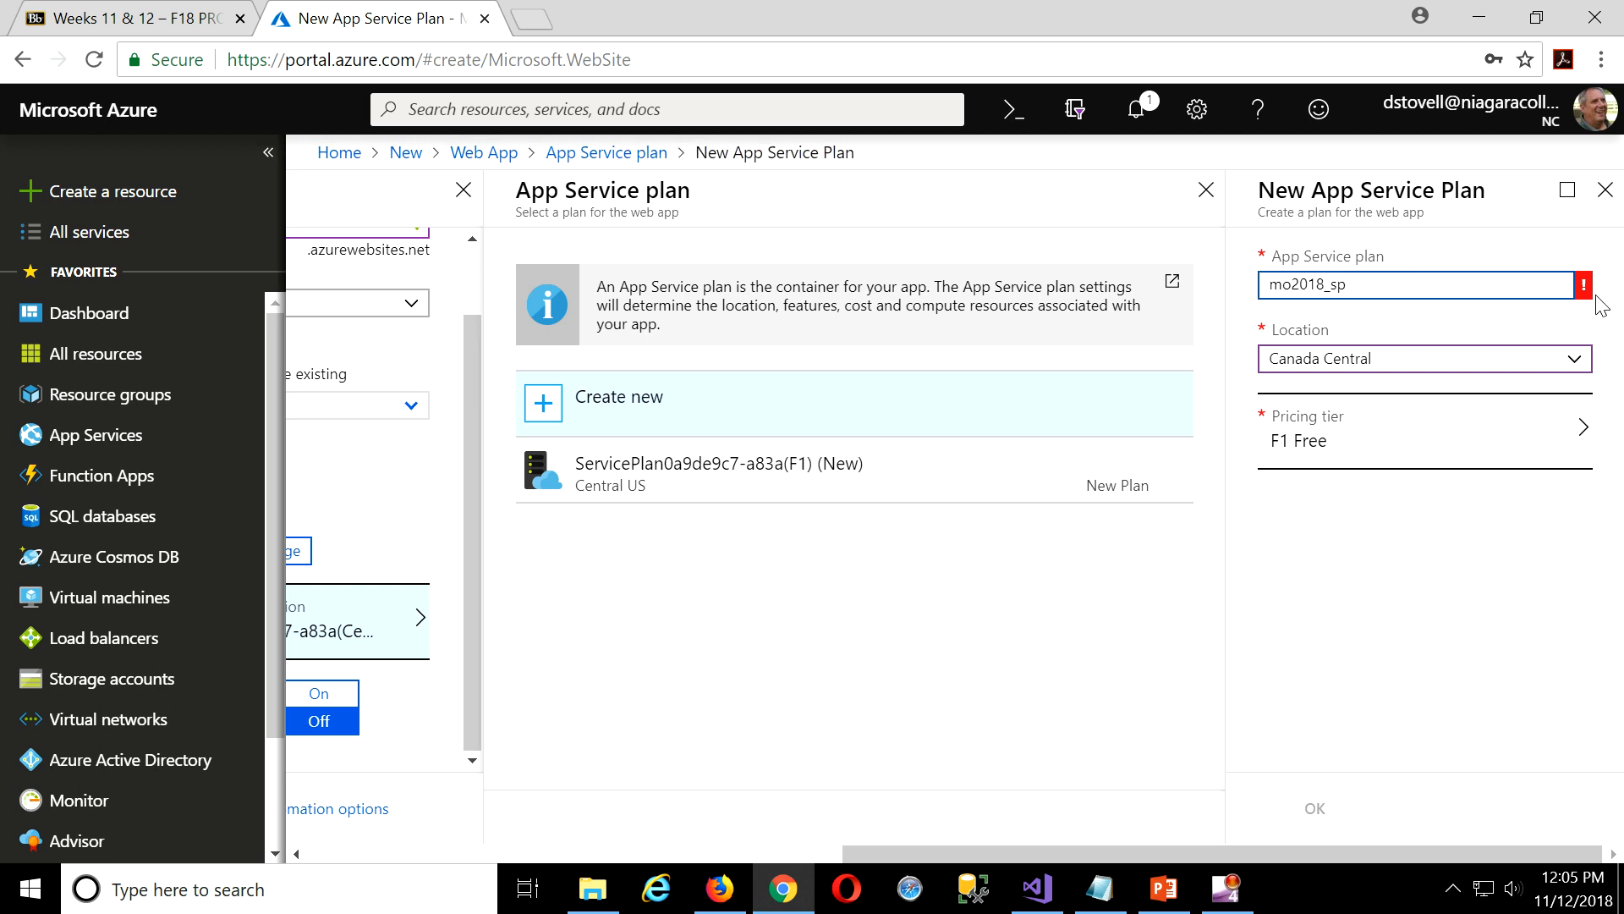
left_click(1334, 285)
key("BackSpace")
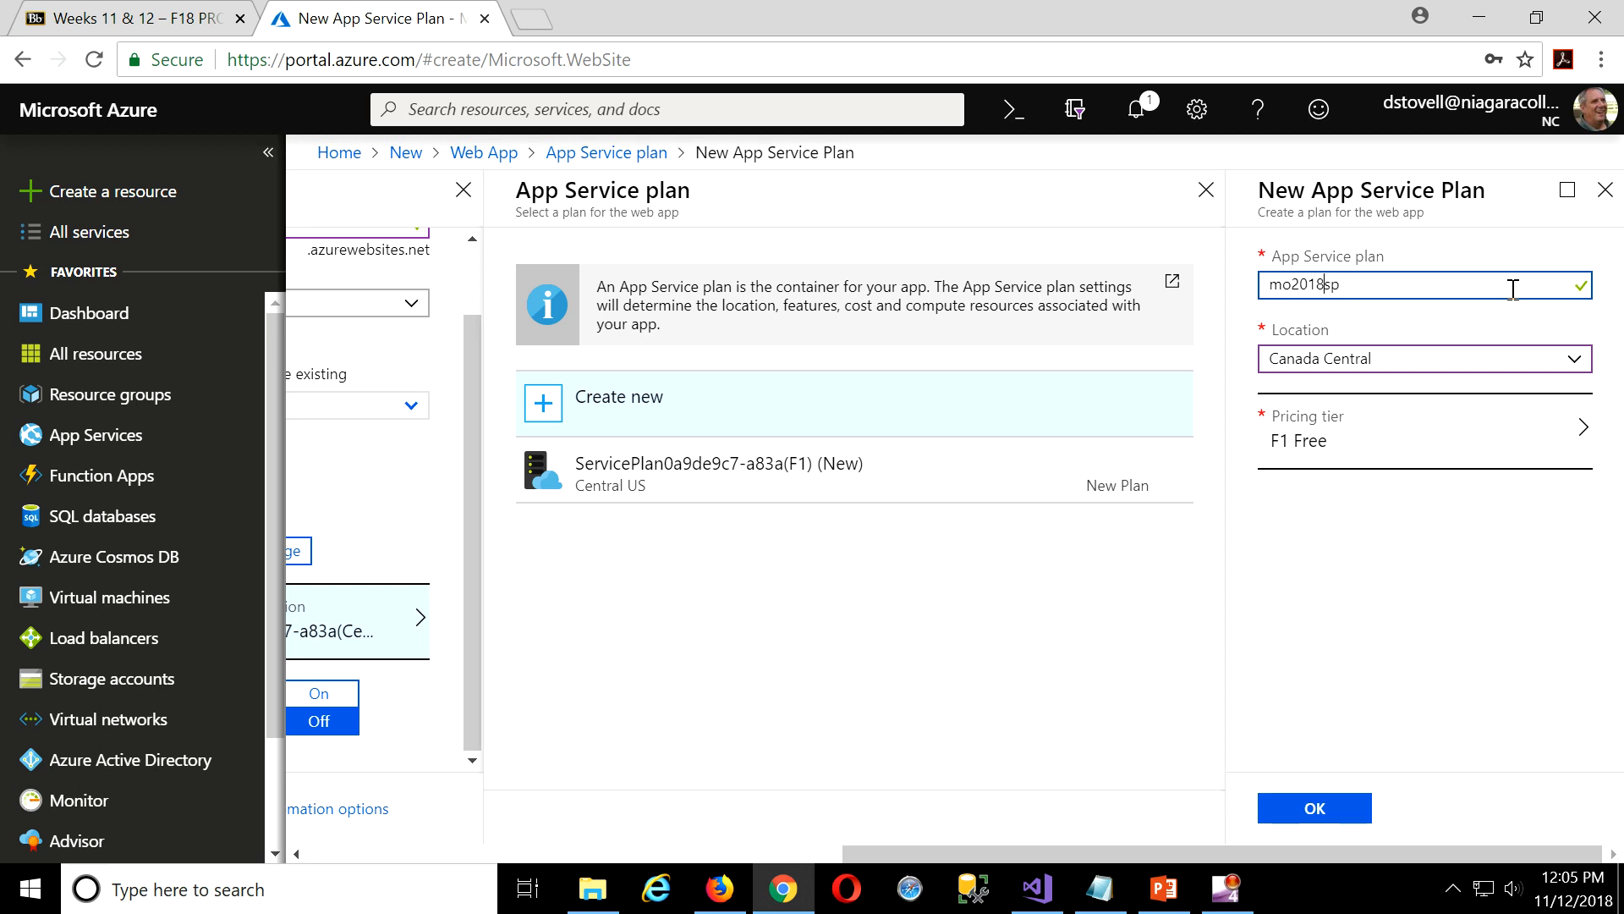
left_click(1319, 810)
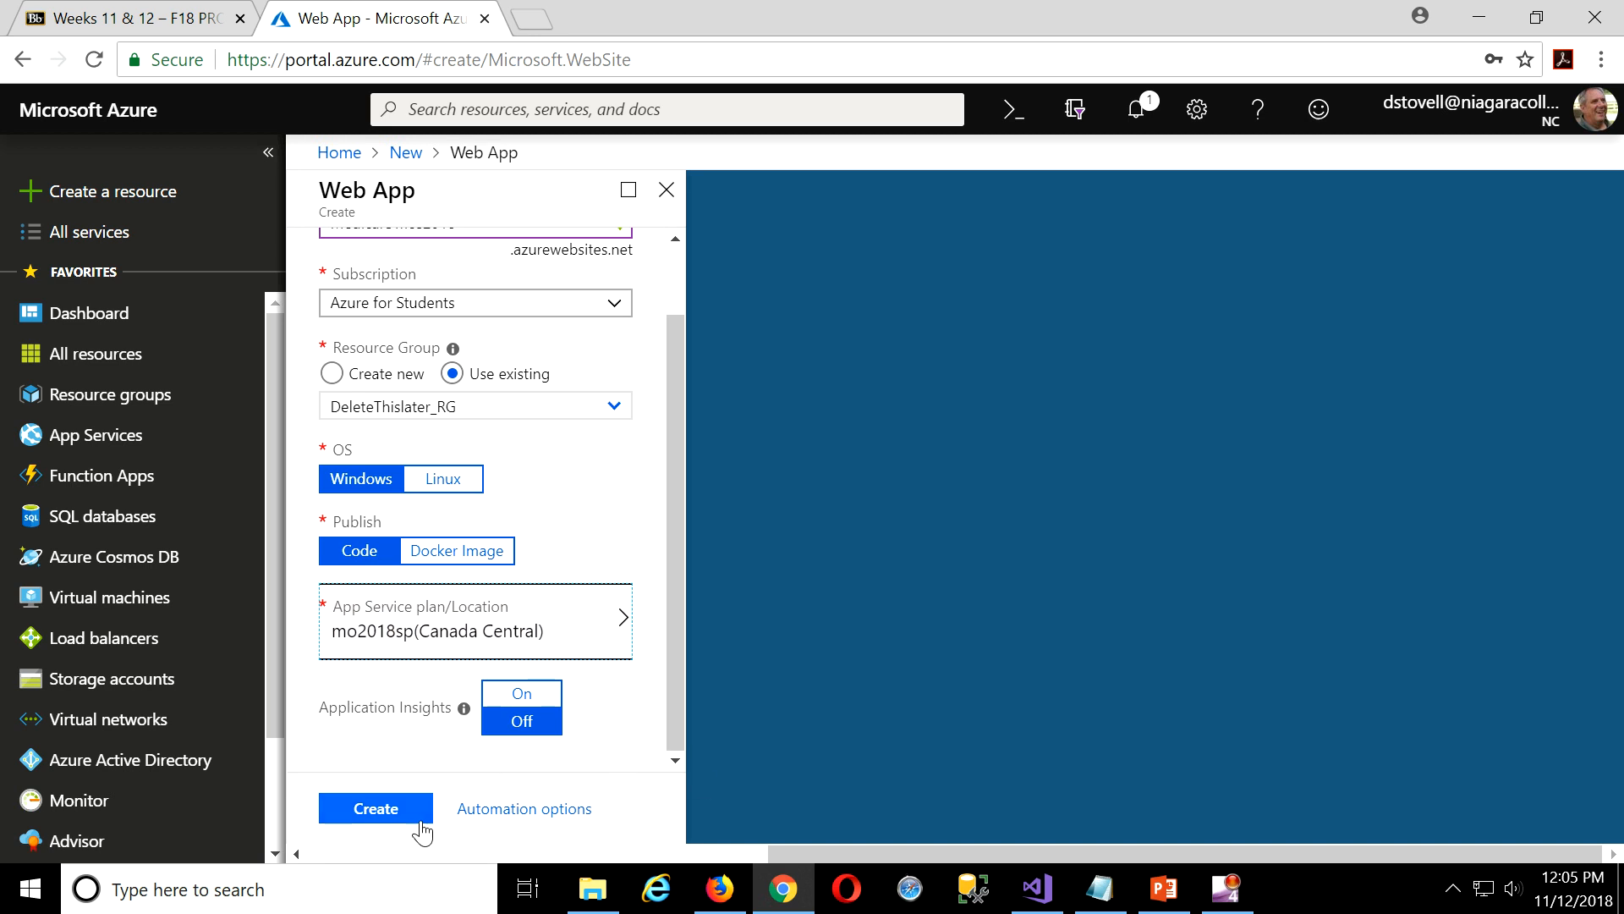
Start deploying the MedicalOffice2018 web app, then bring up the Visual Studio project.
left_click(382, 811)
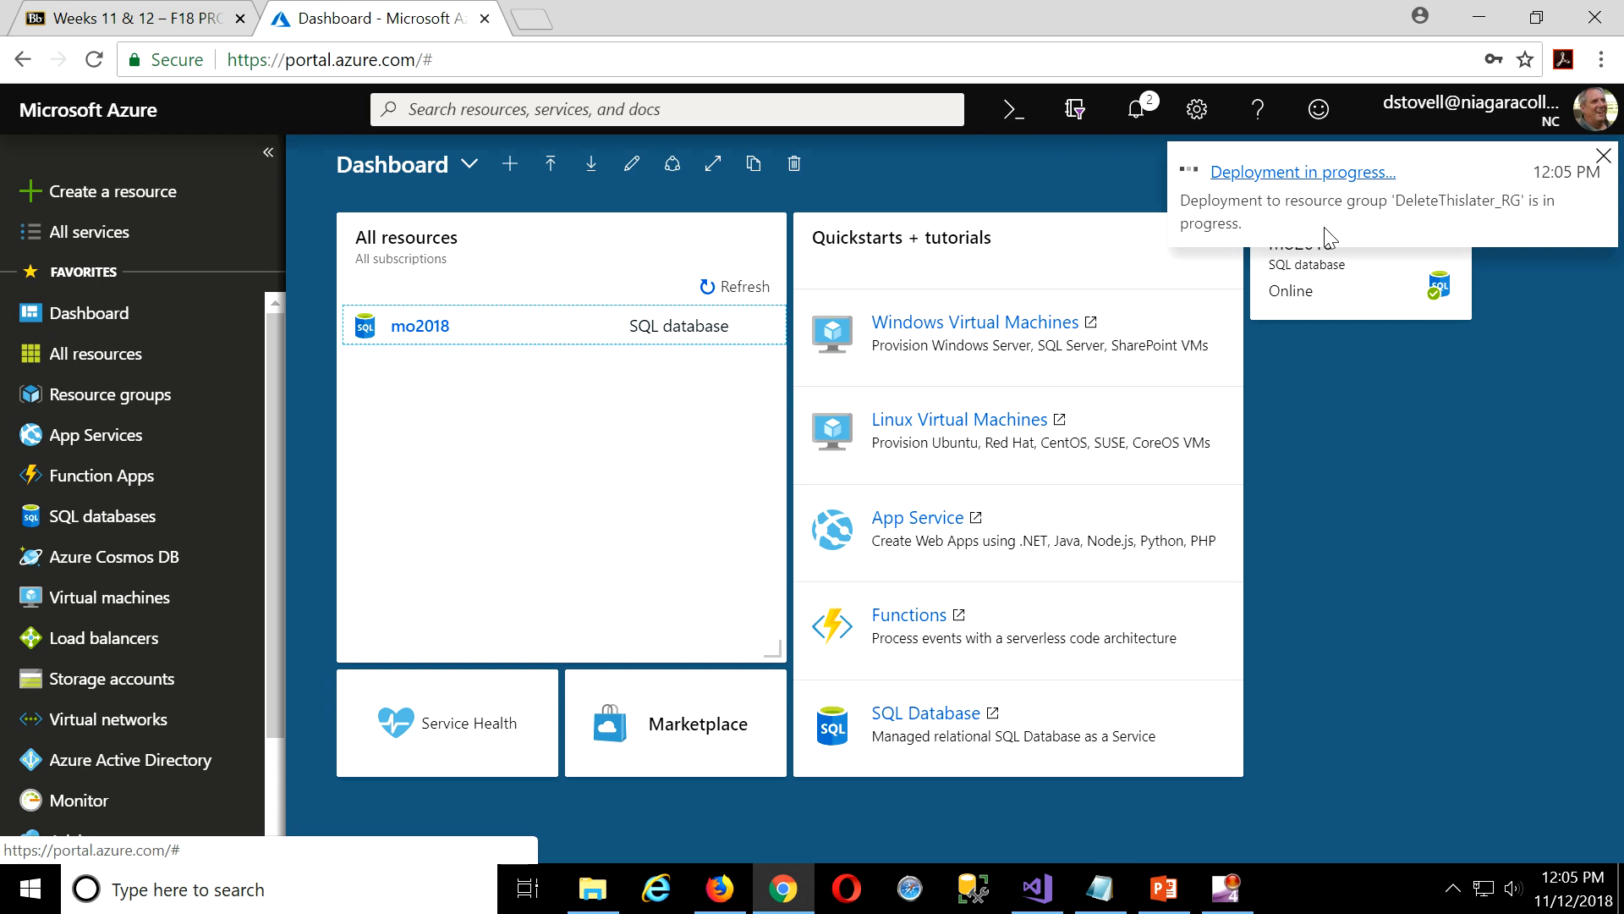
left_click(1036, 889)
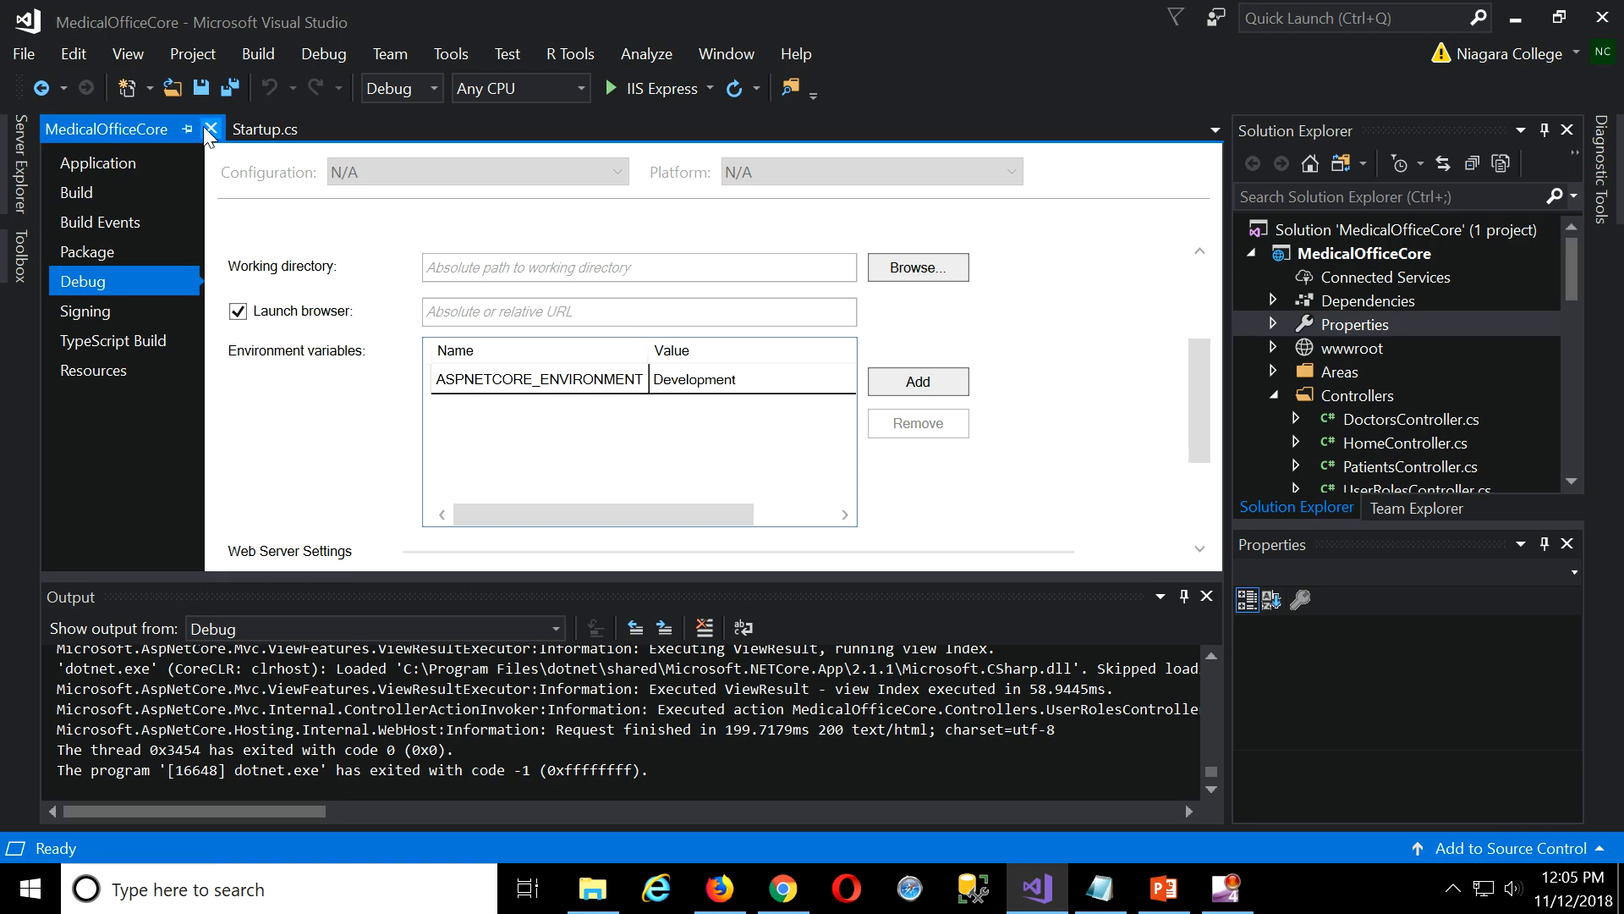
Enable SSL for the project, save it, and decline trusting the IIS Express certificate.
scroll(405, 389, "down", 3)
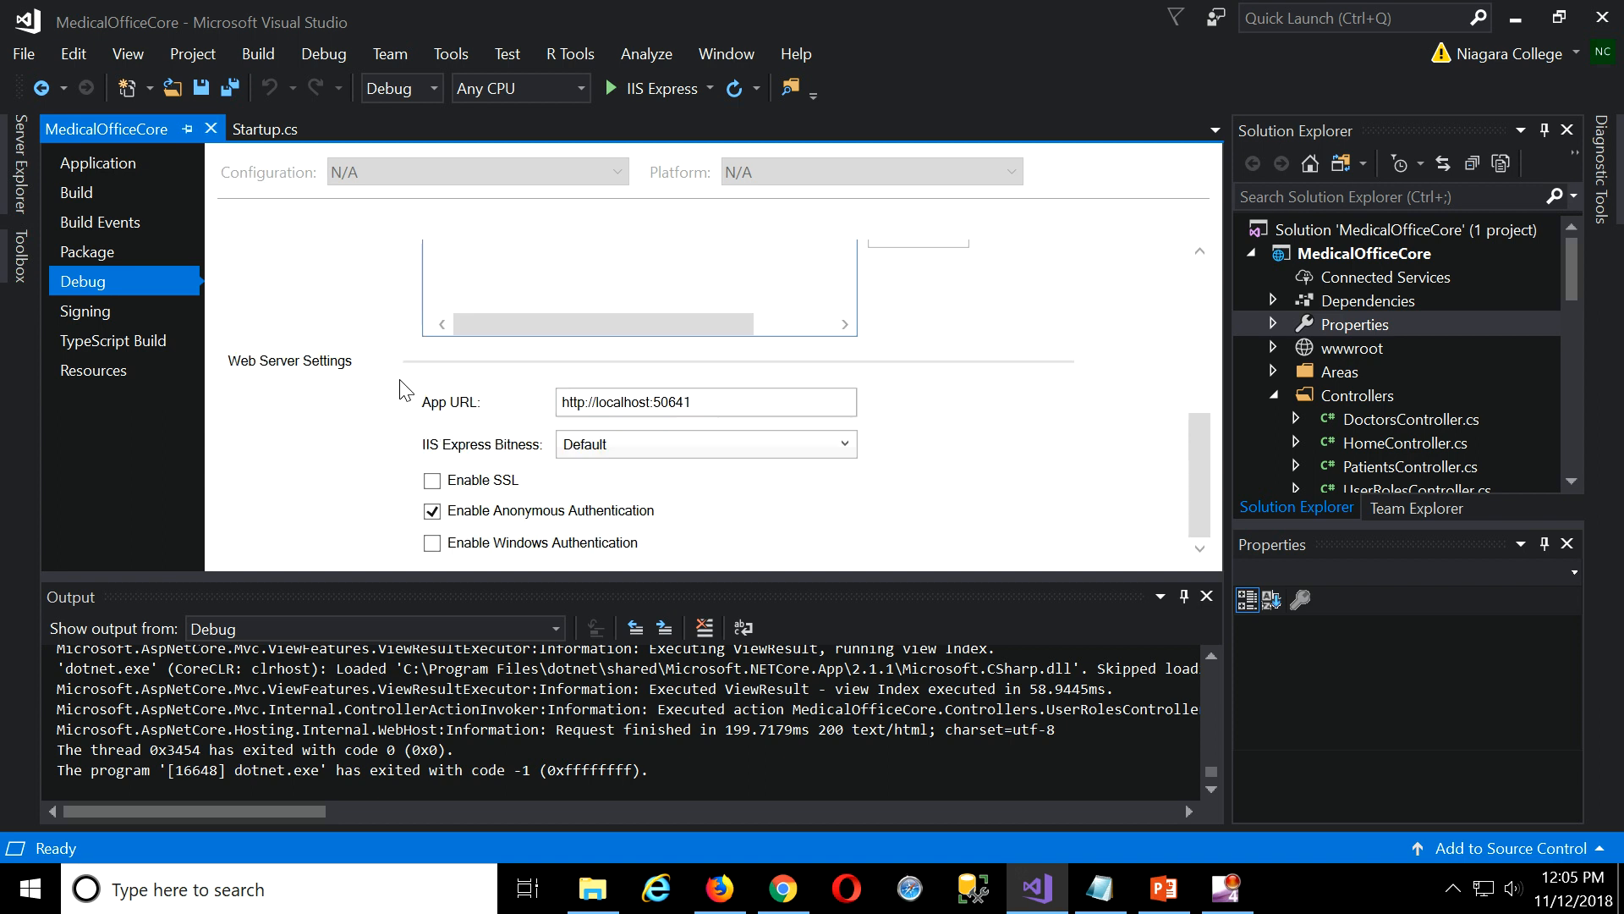
left_click(432, 481)
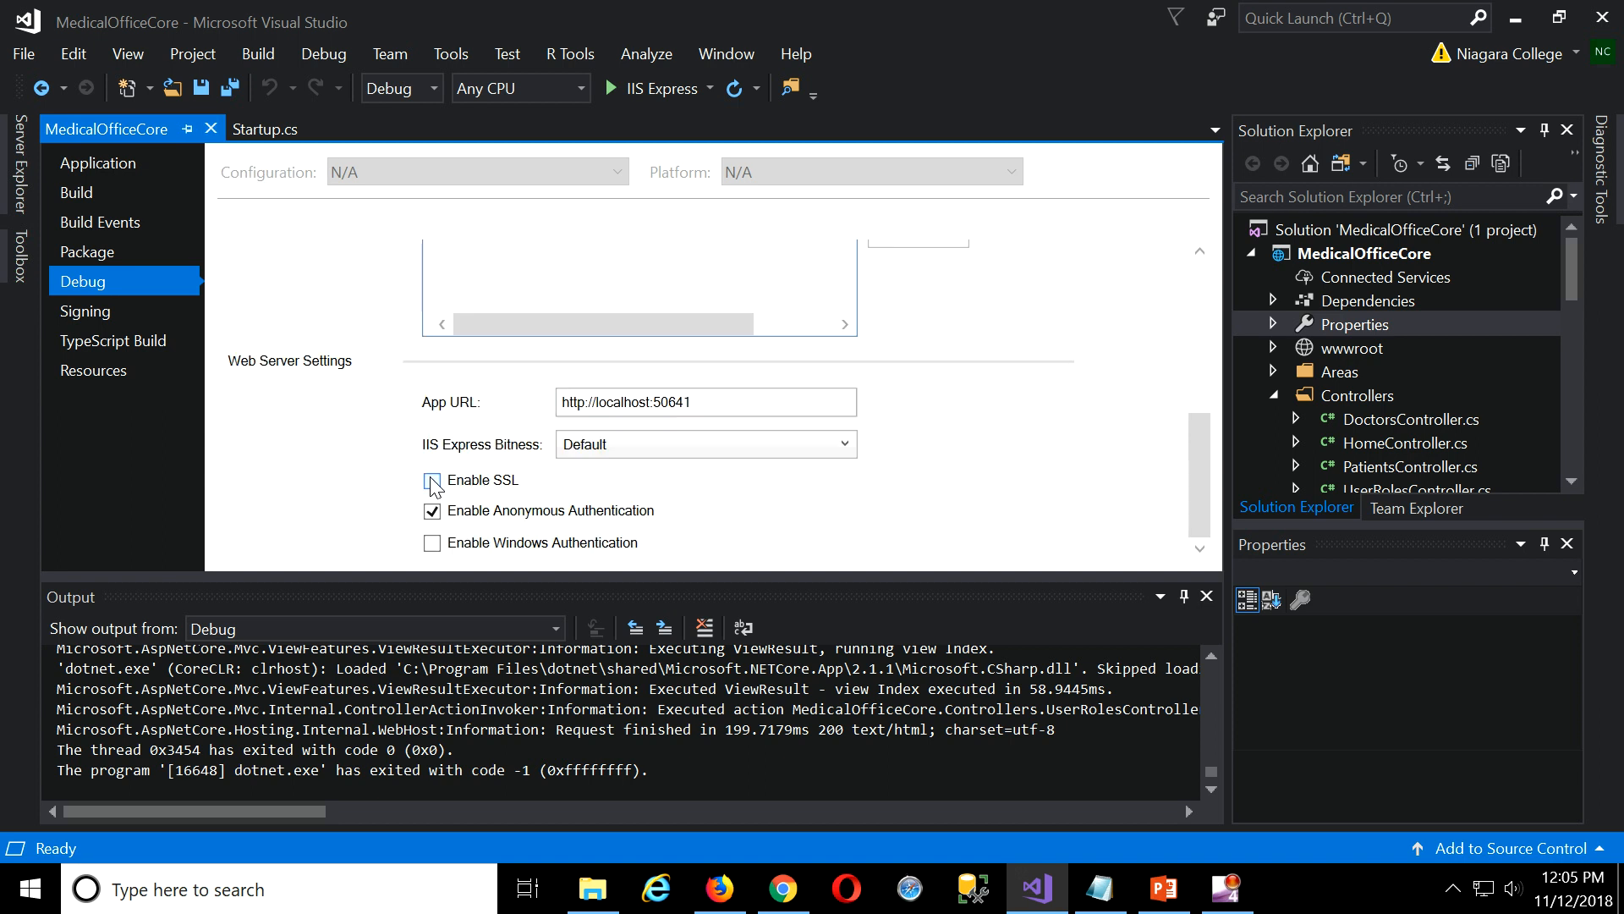
left_click(200, 88)
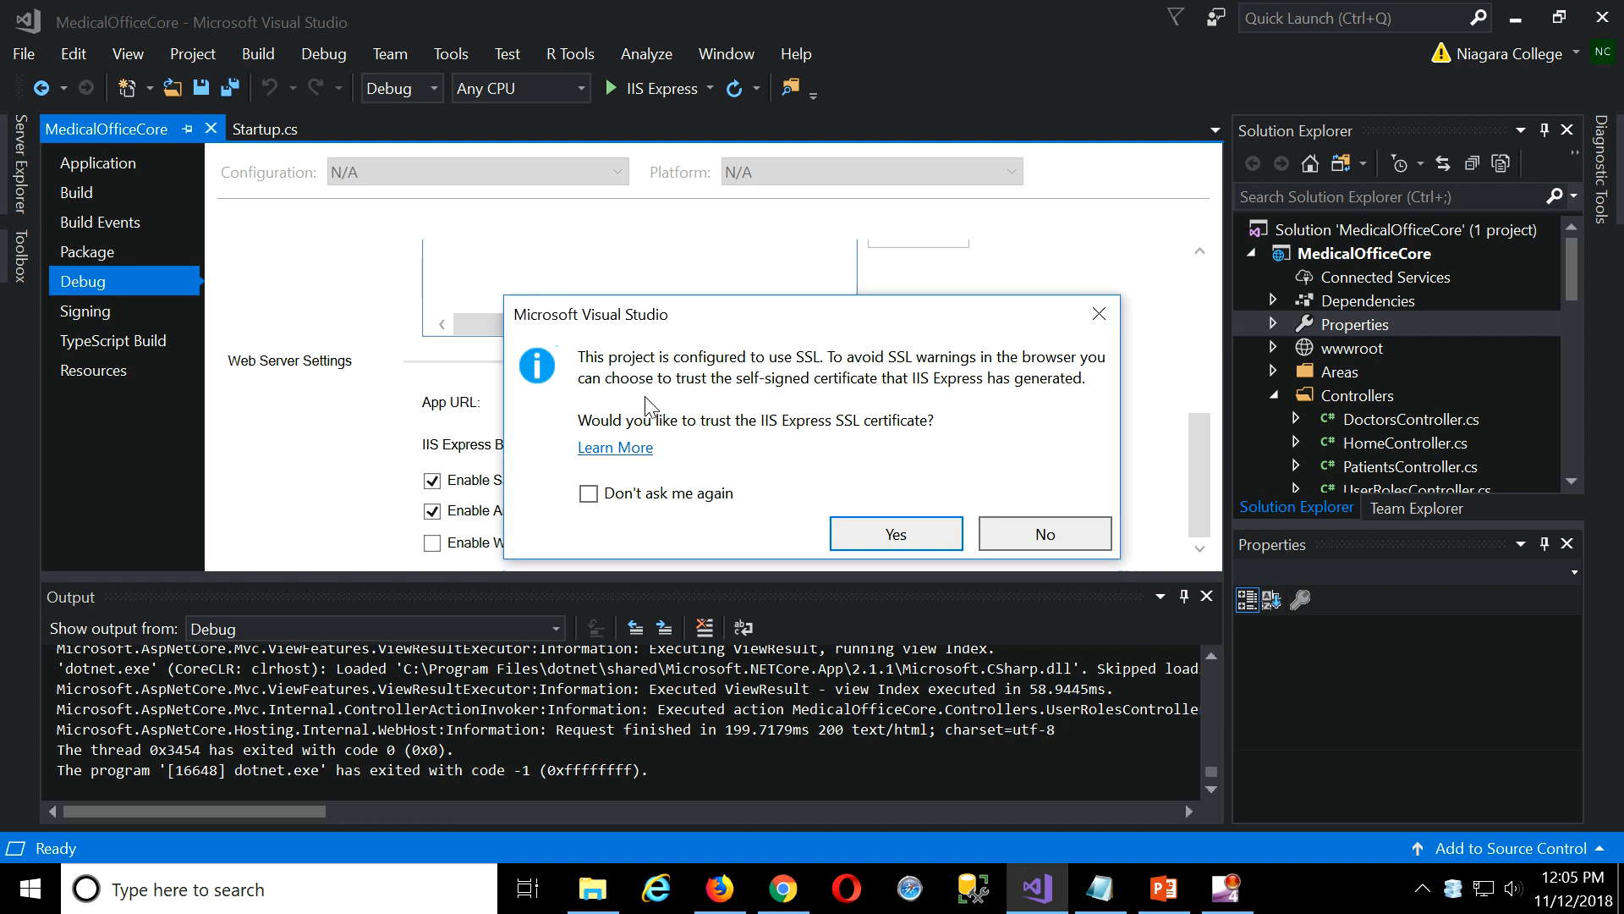
left_click(1050, 533)
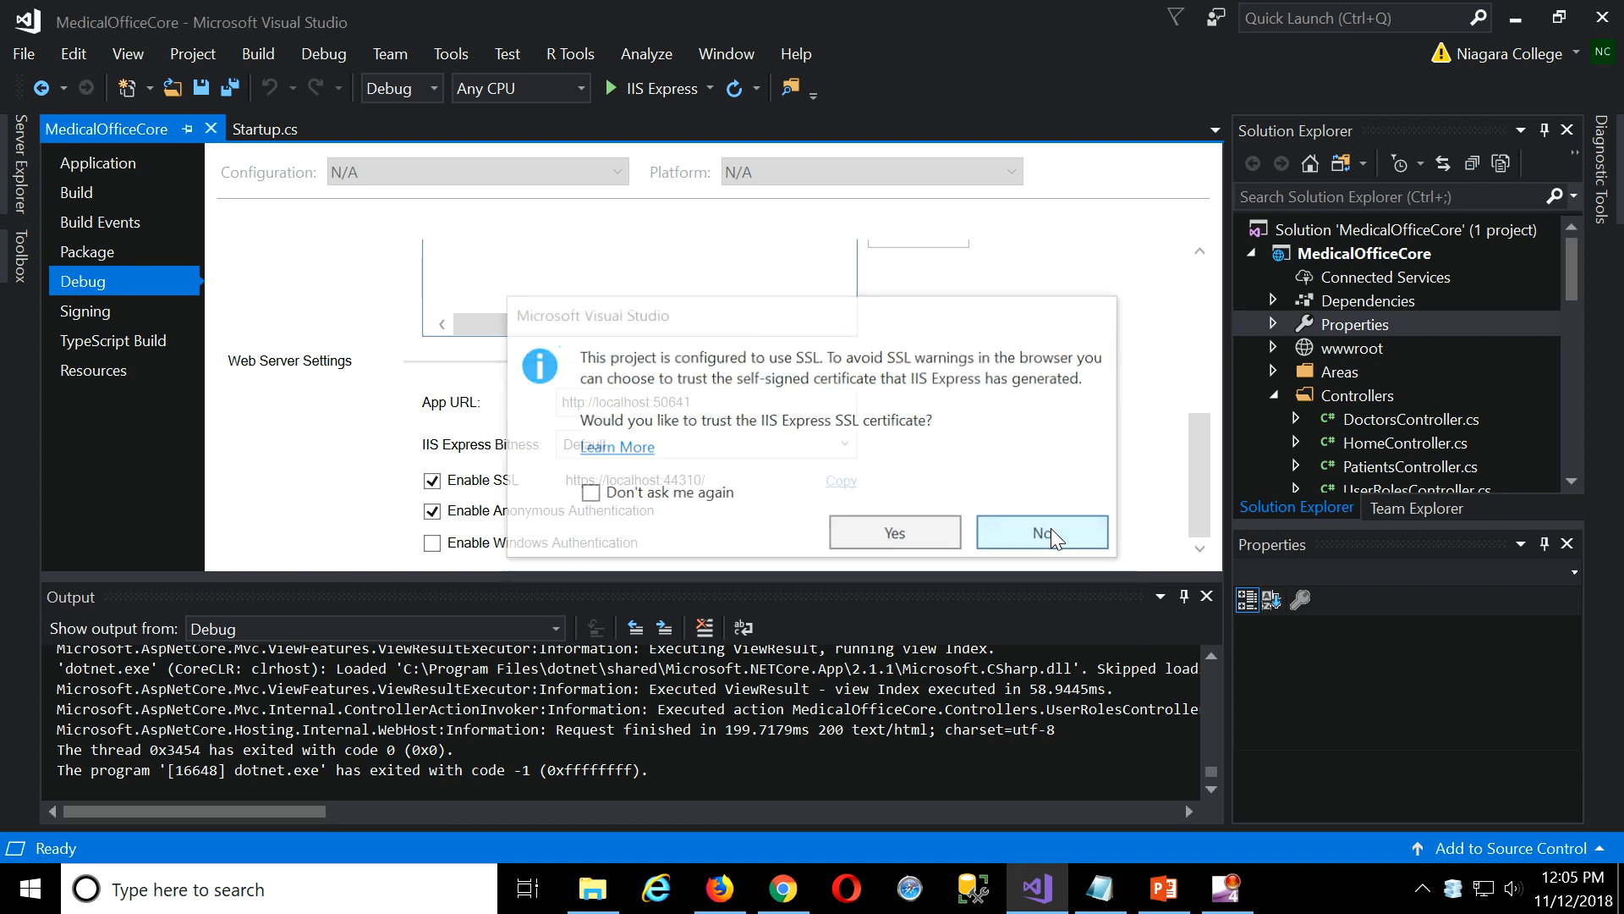
Close the project properties and Startup.cs tabs and the Output pane, and collapse Controllers.
left_click(211, 128)
left_click(166, 129)
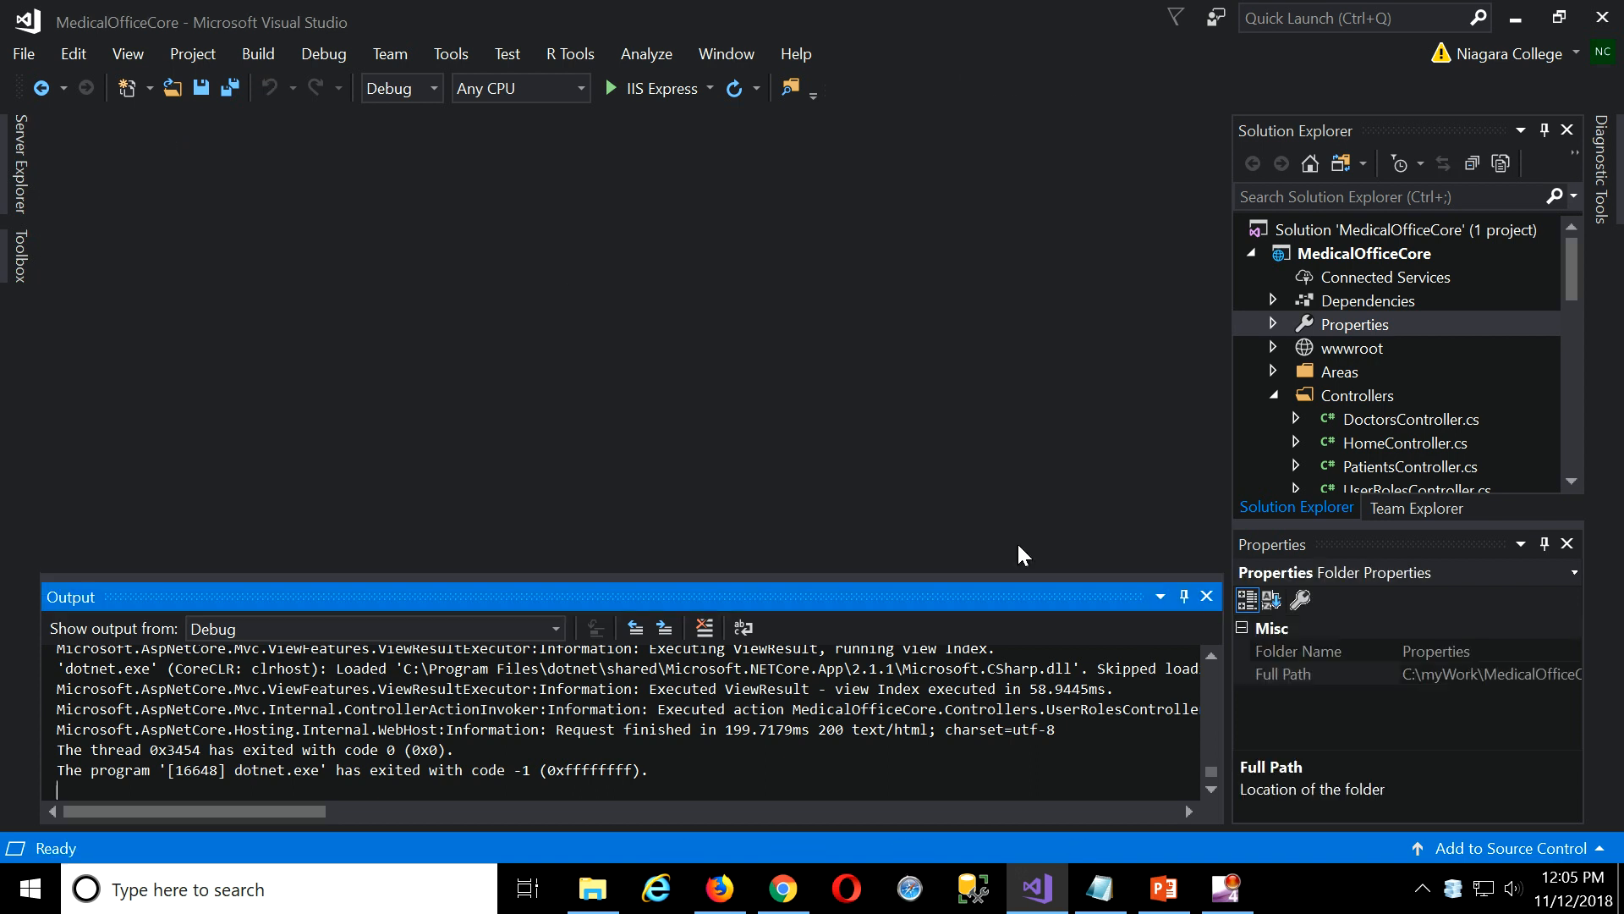
left_click(1207, 597)
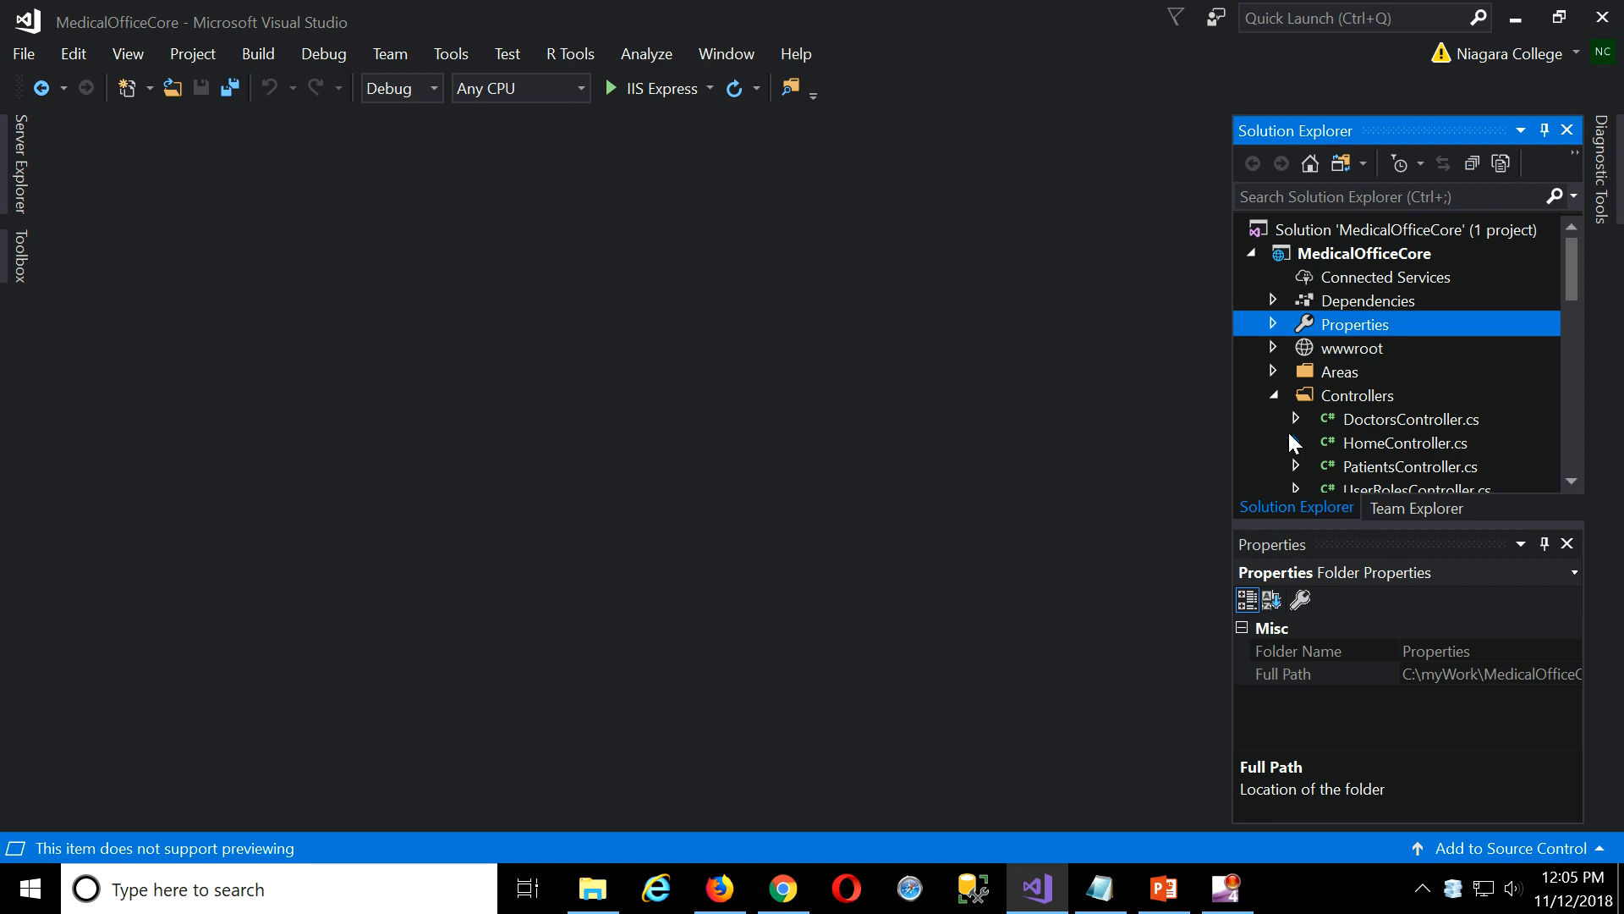
left_click(1274, 398)
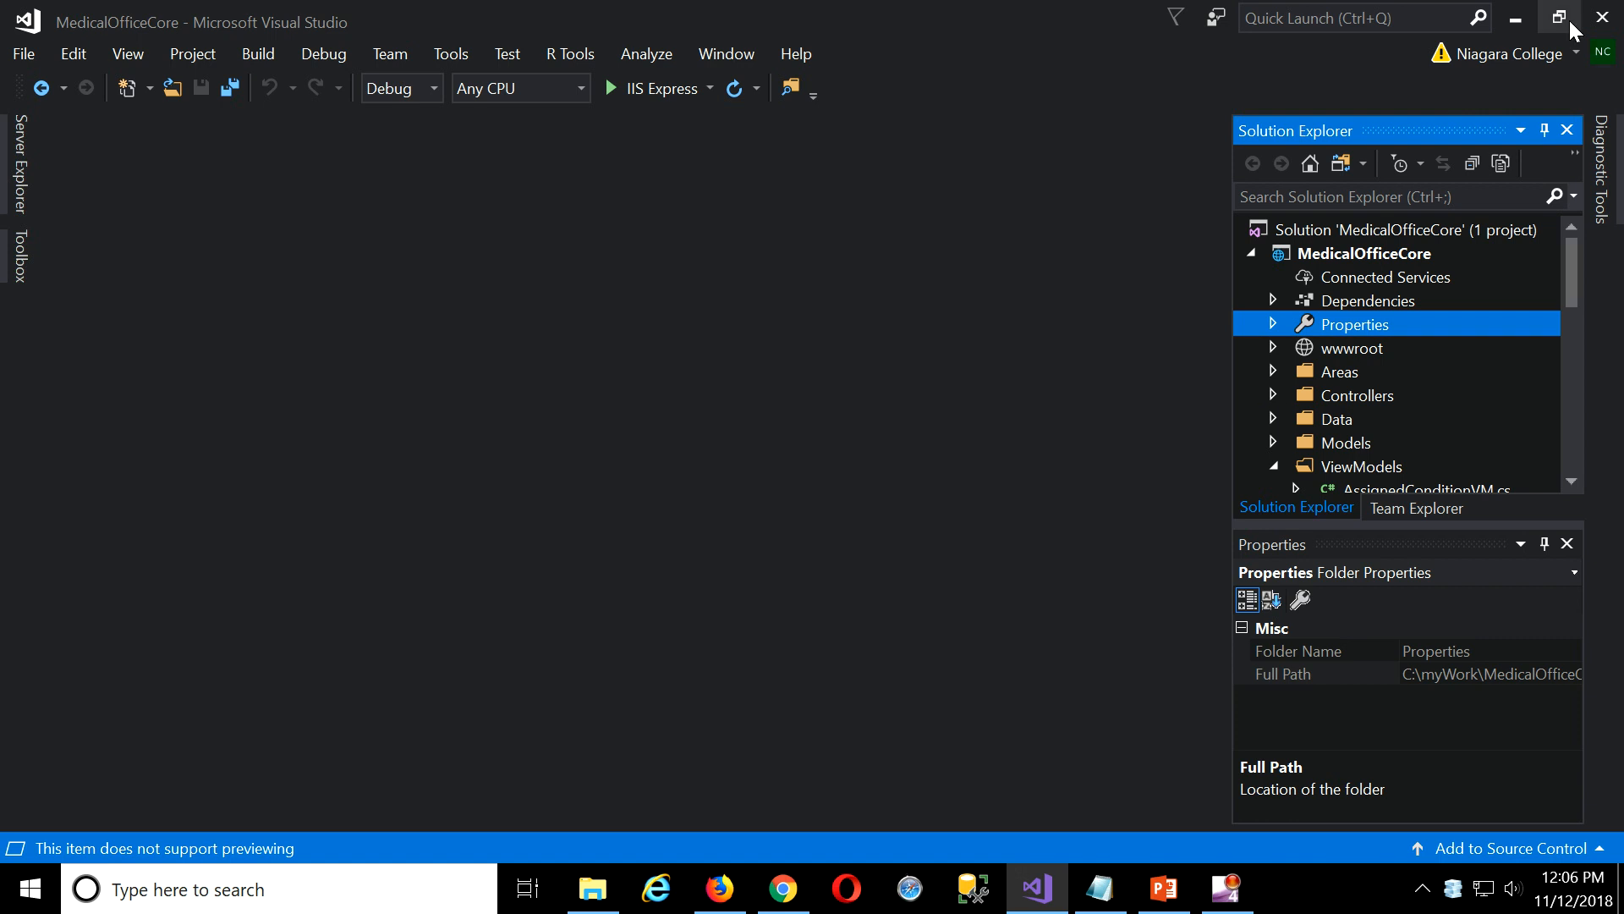
Re-sign in with the college Microsoft account and refresh the licence to MSDN Subscription.
left_click(1575, 55)
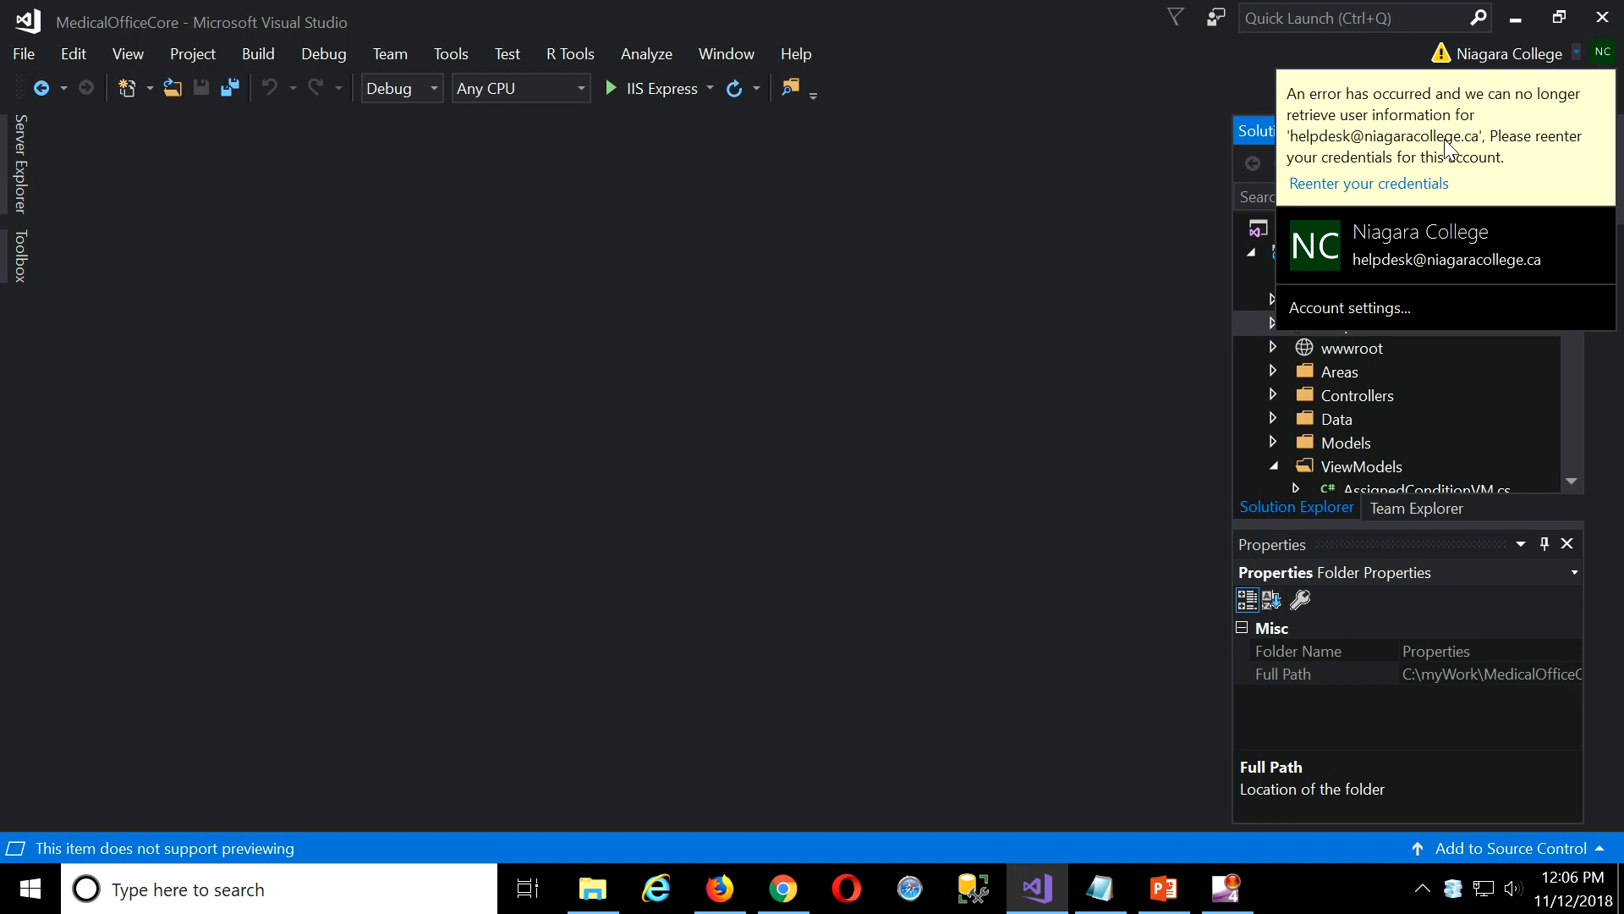
left_click(1349, 312)
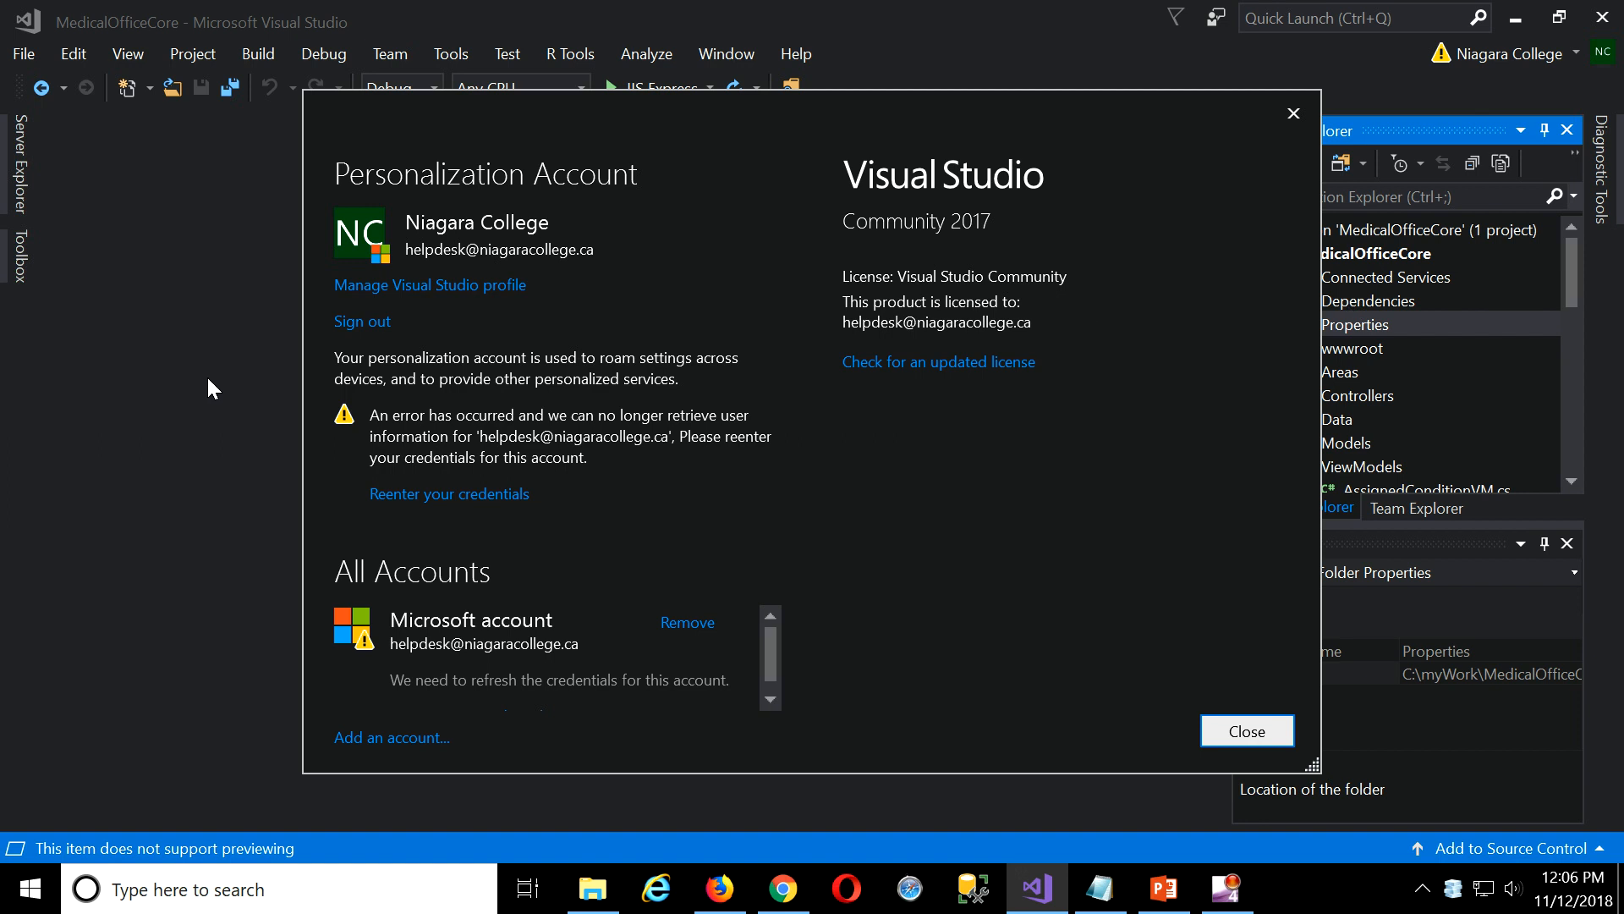
left_click(356, 322)
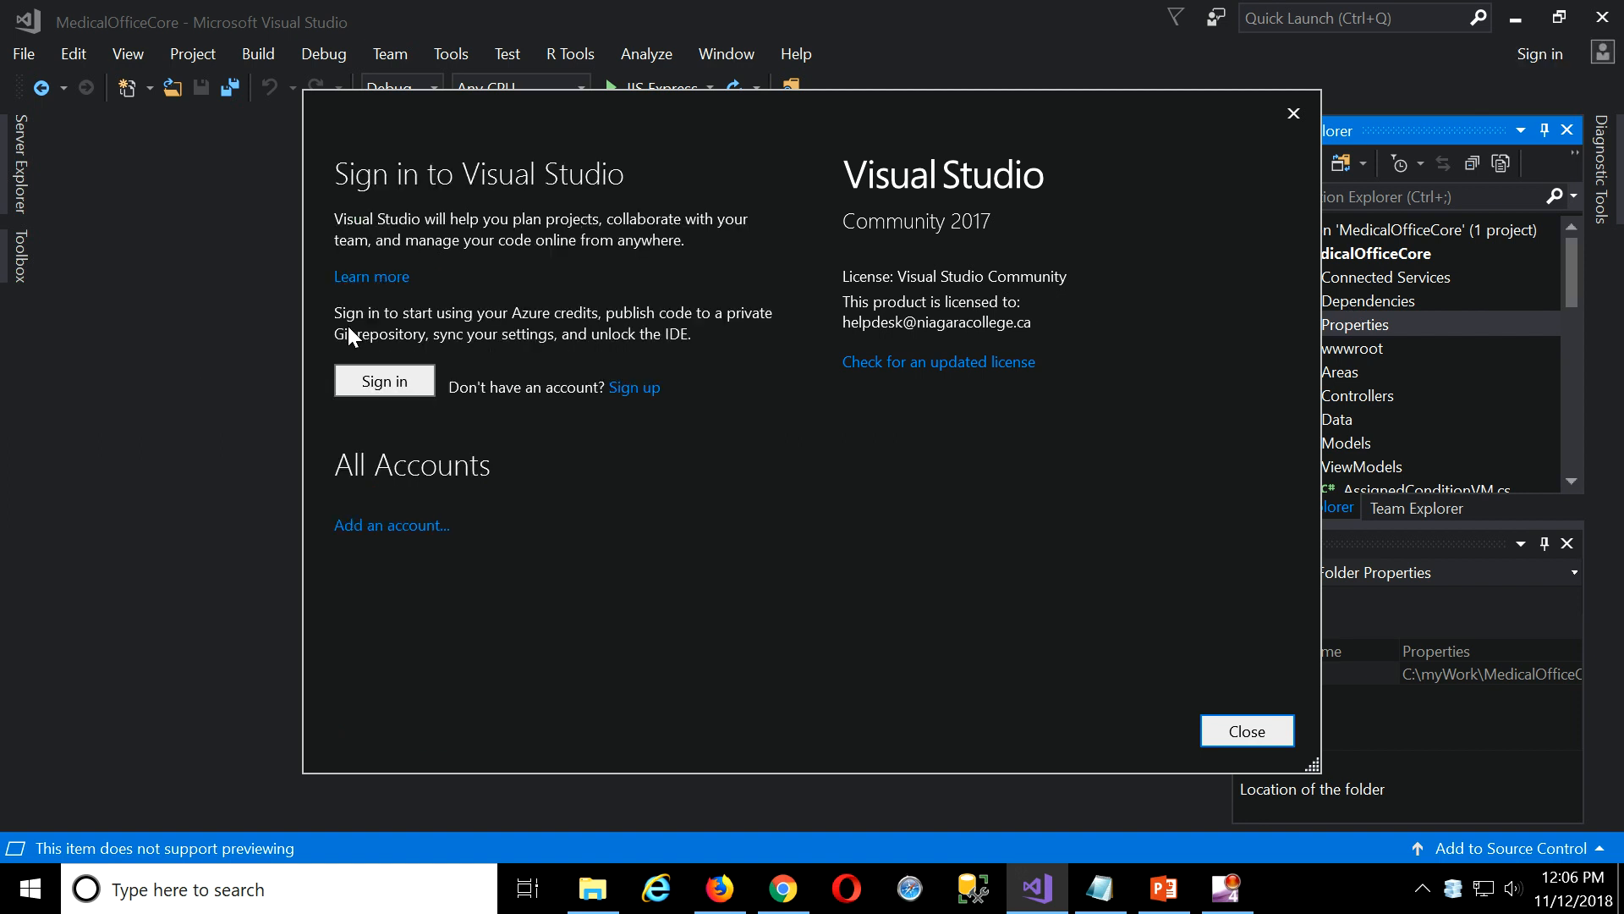
left_click(386, 383)
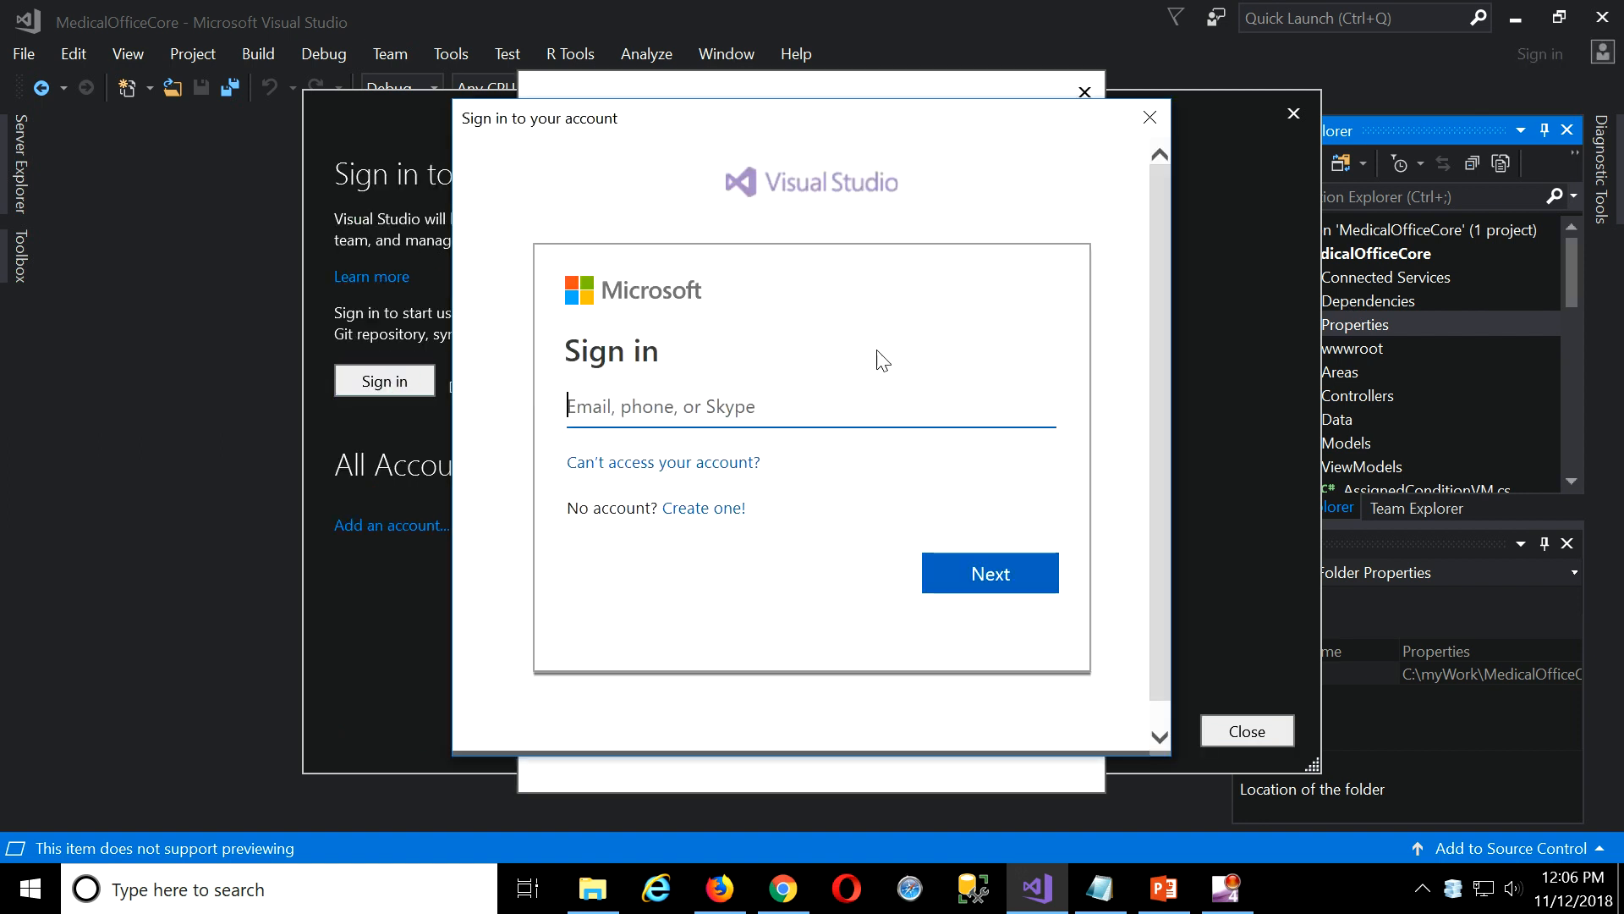
left_click(762, 405)
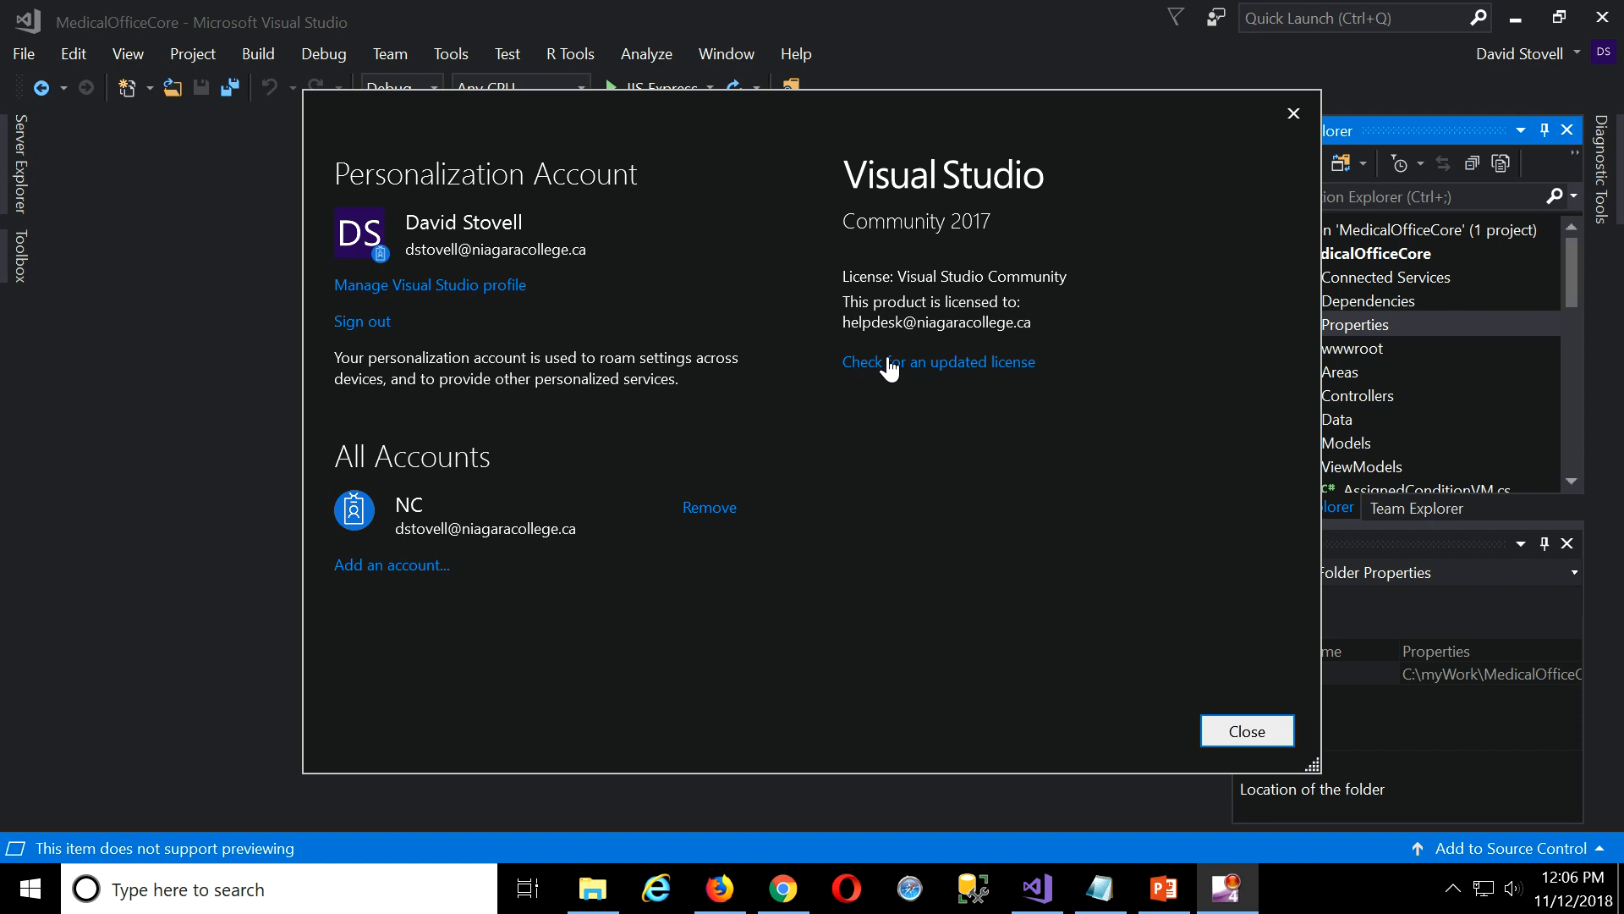
left_click(950, 371)
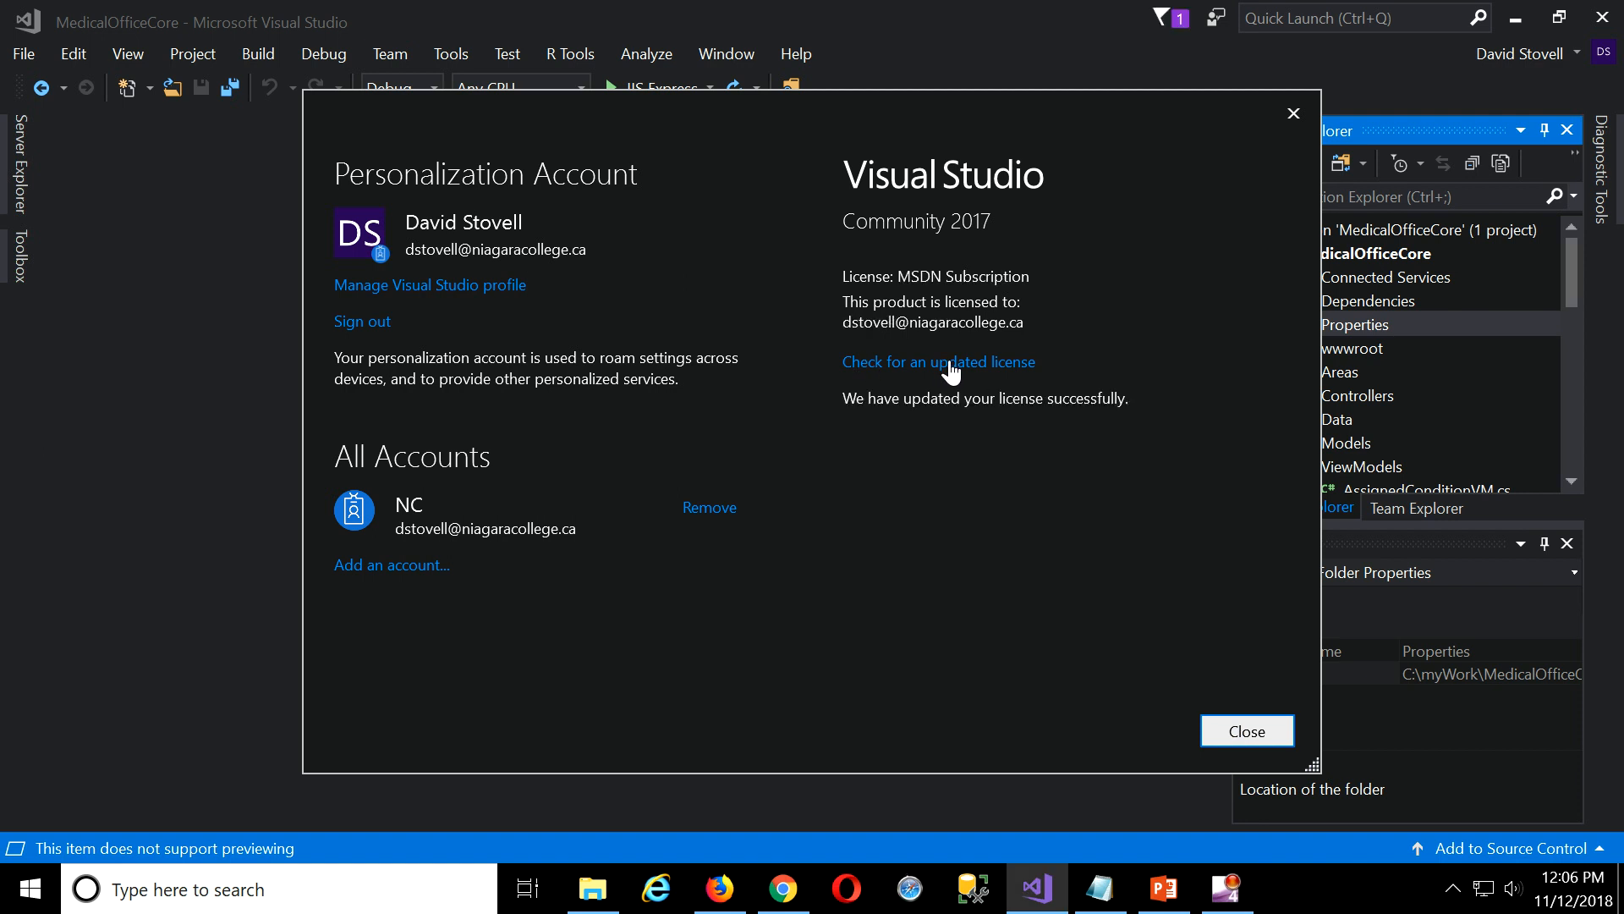
left_click(1256, 730)
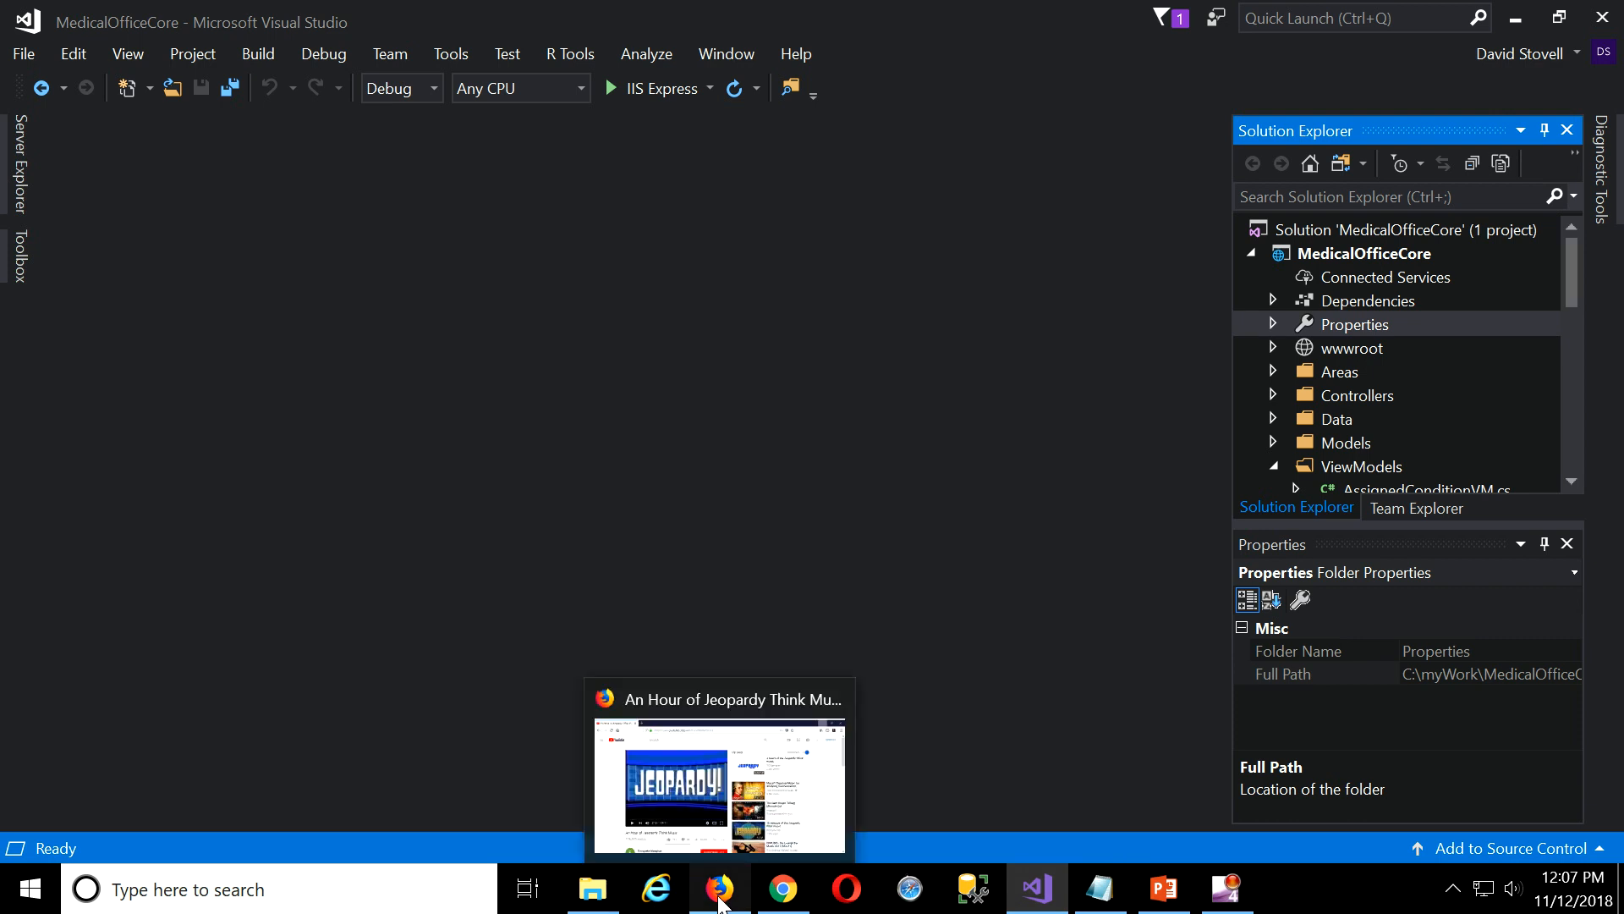
Pin the MedicalOffice2018 web app deployment to the Azure dashboard from Notifications.
left_click(779, 894)
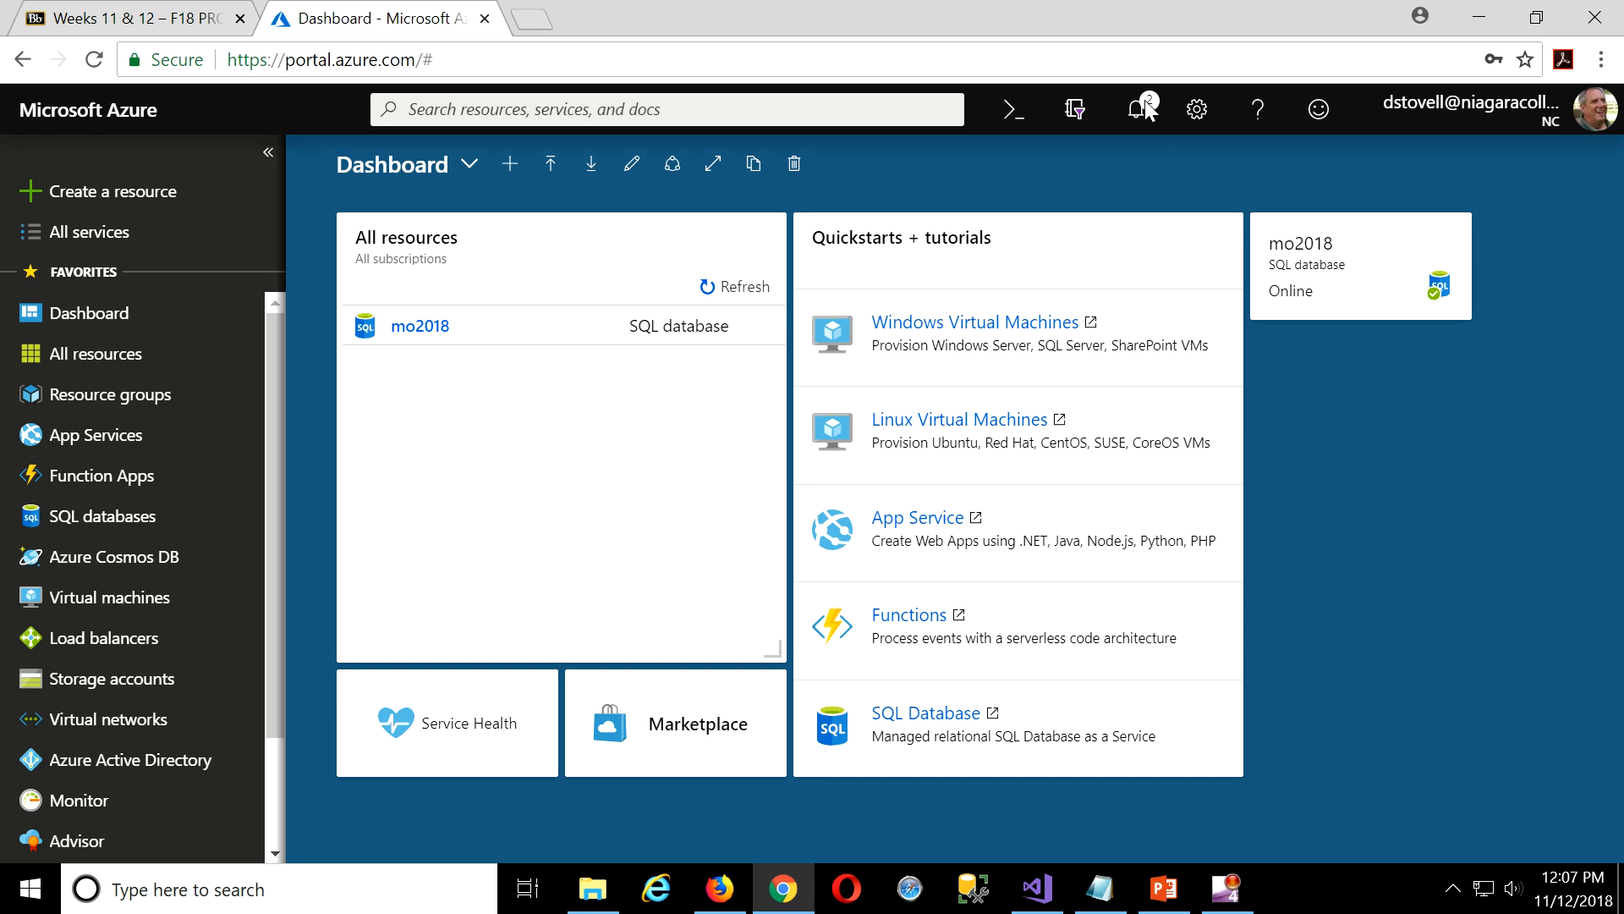
left_click(1139, 110)
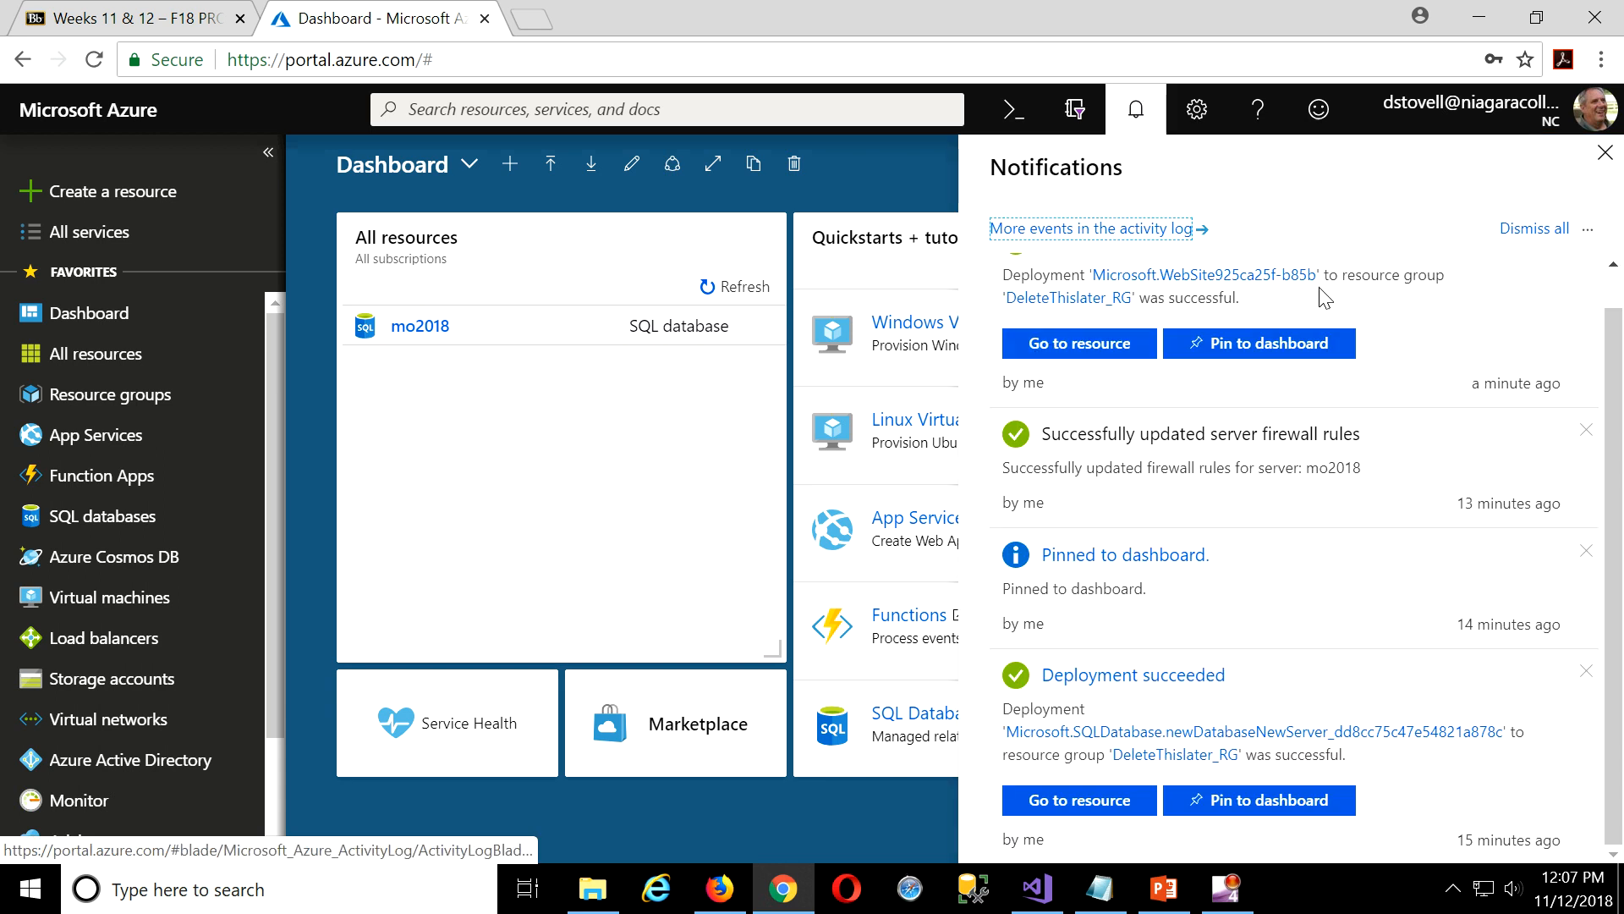
left_click(1260, 343)
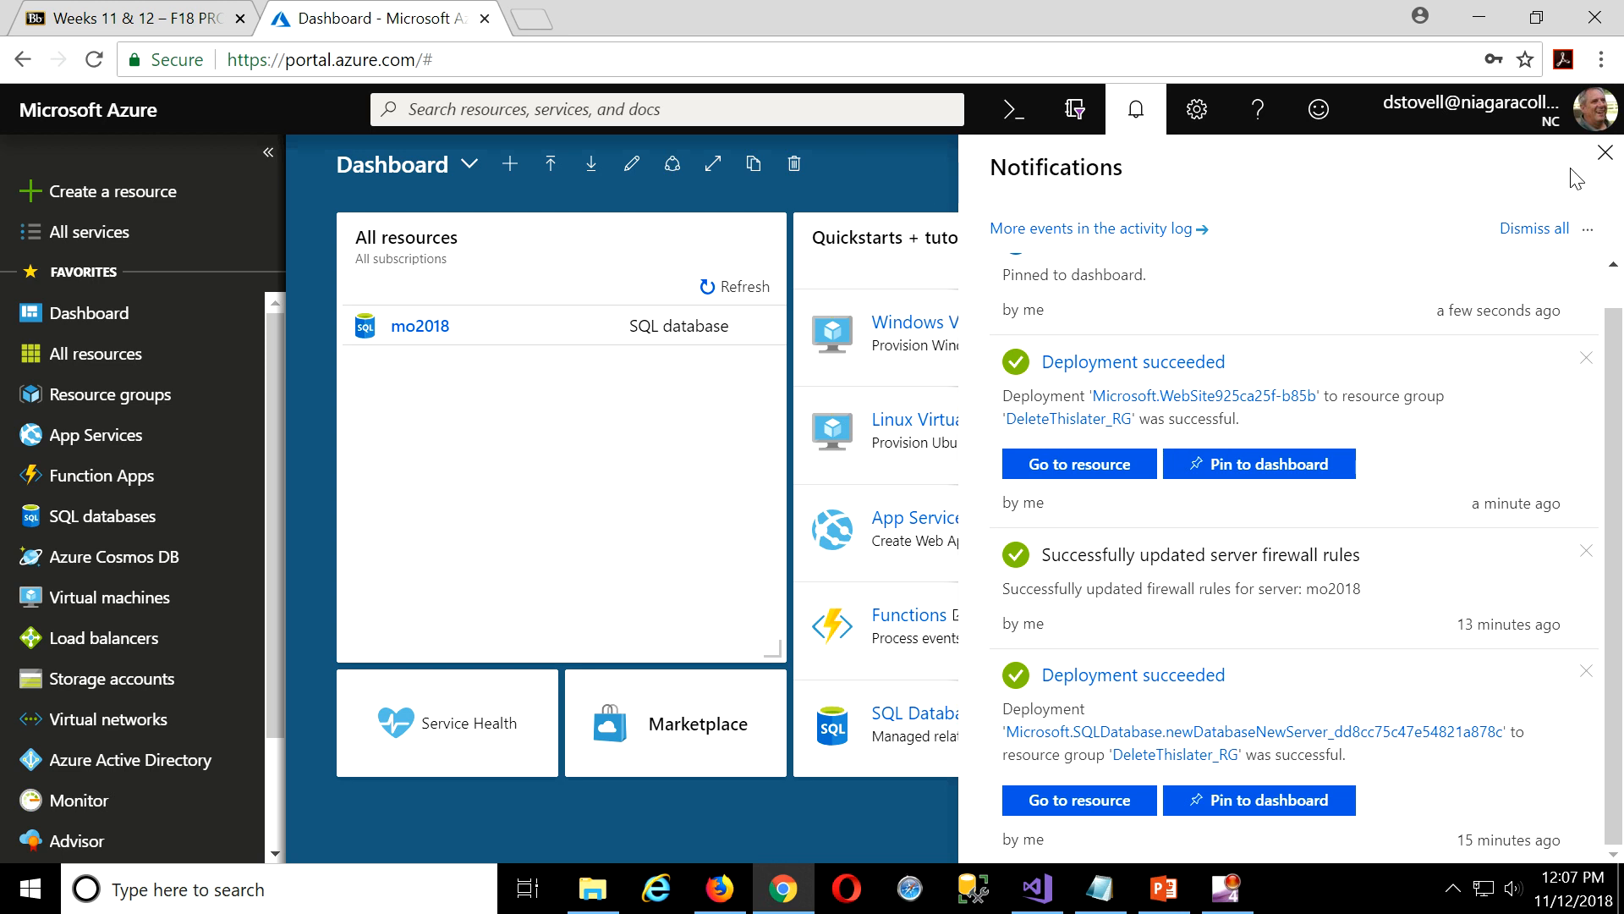
left_click(1604, 154)
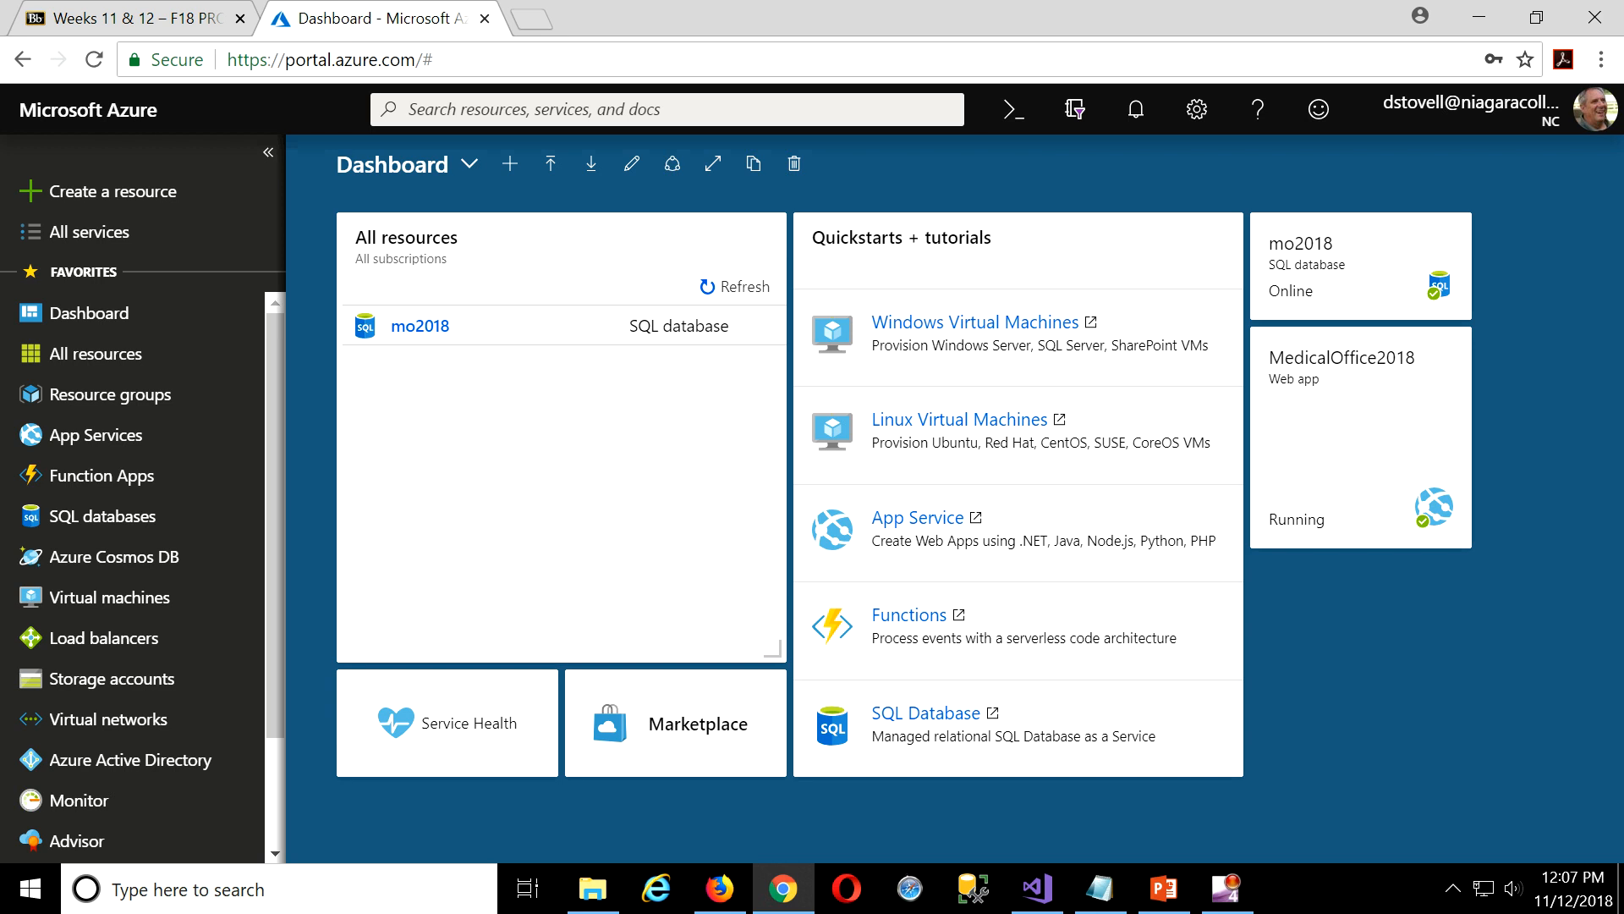
key("alt+Tab")
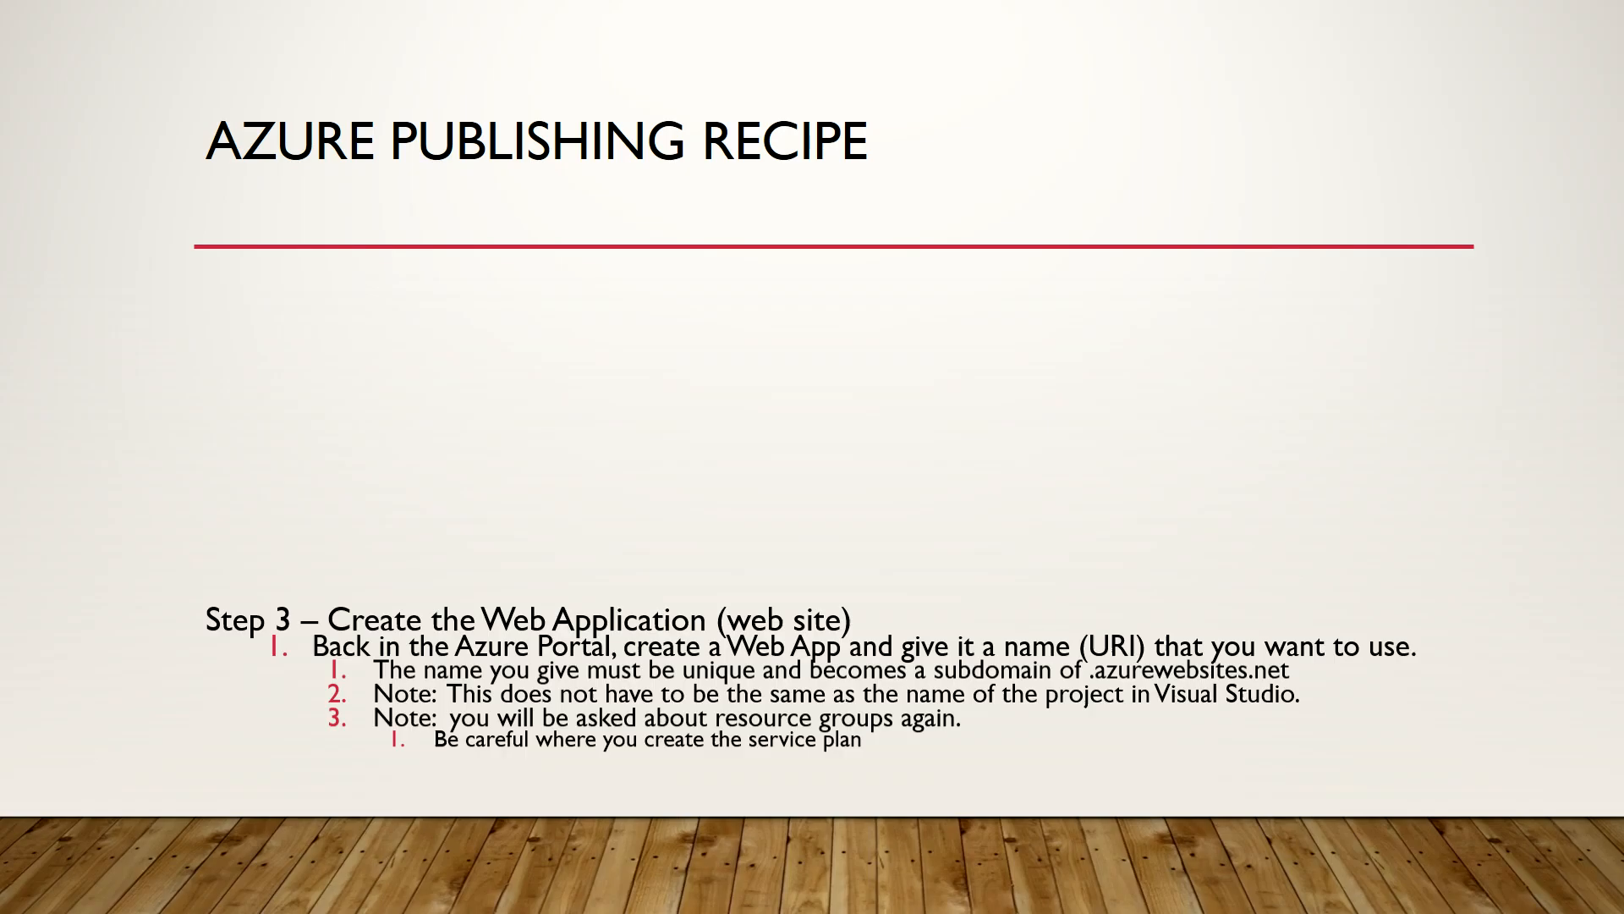
Advance the slideshow to Step 4 – Publish the App and reveal its second point.
left_click(1226, 383)
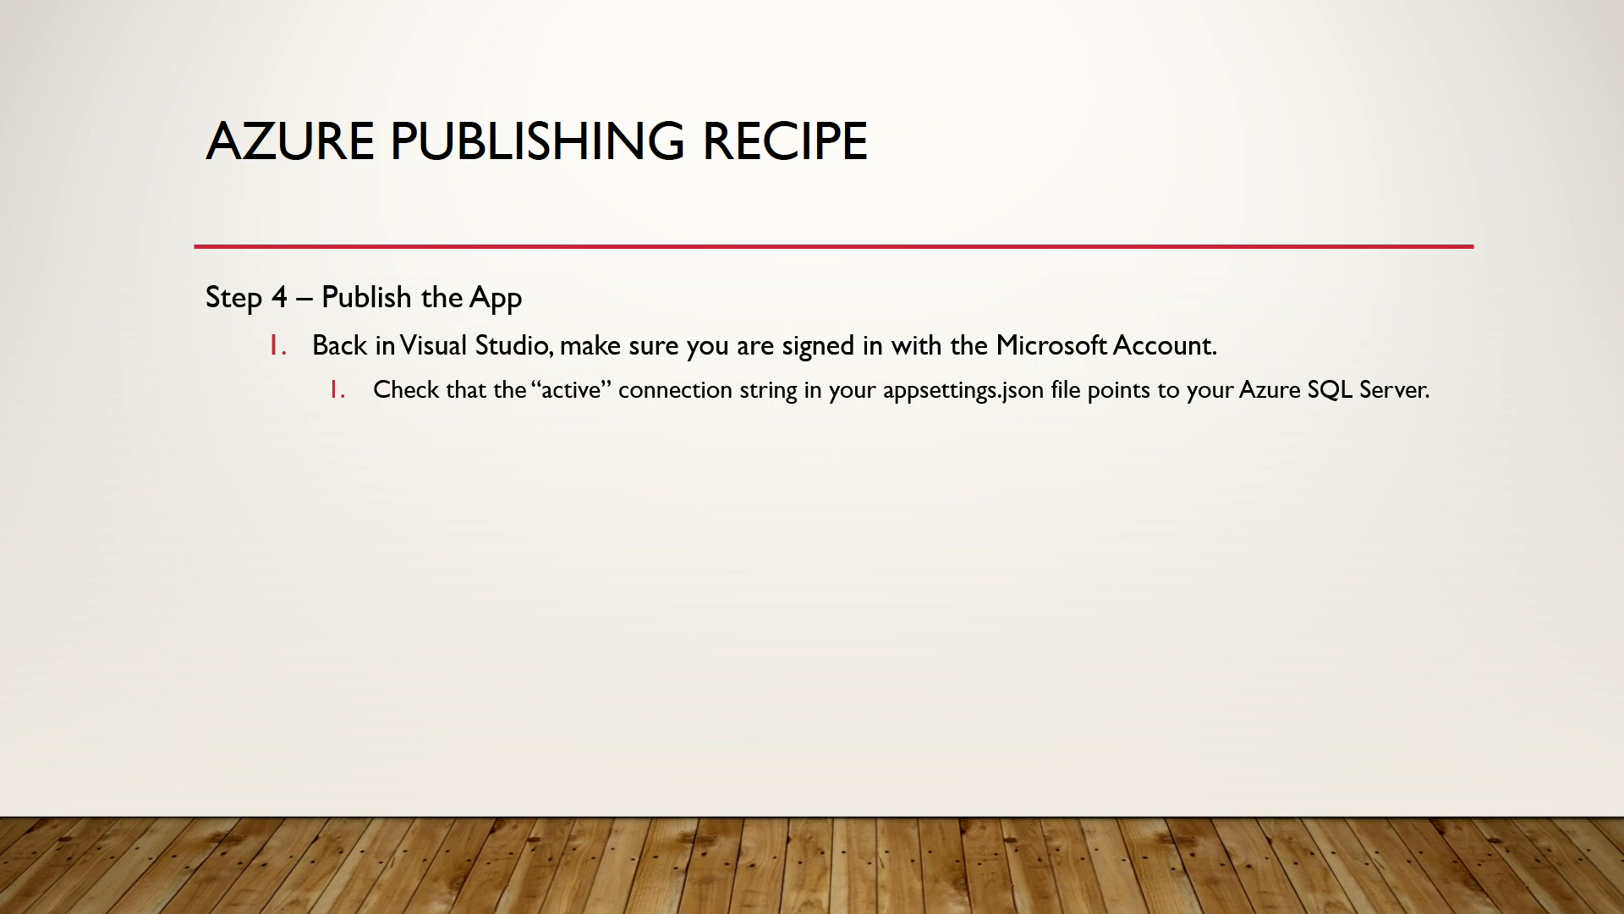
left_click(172, 270)
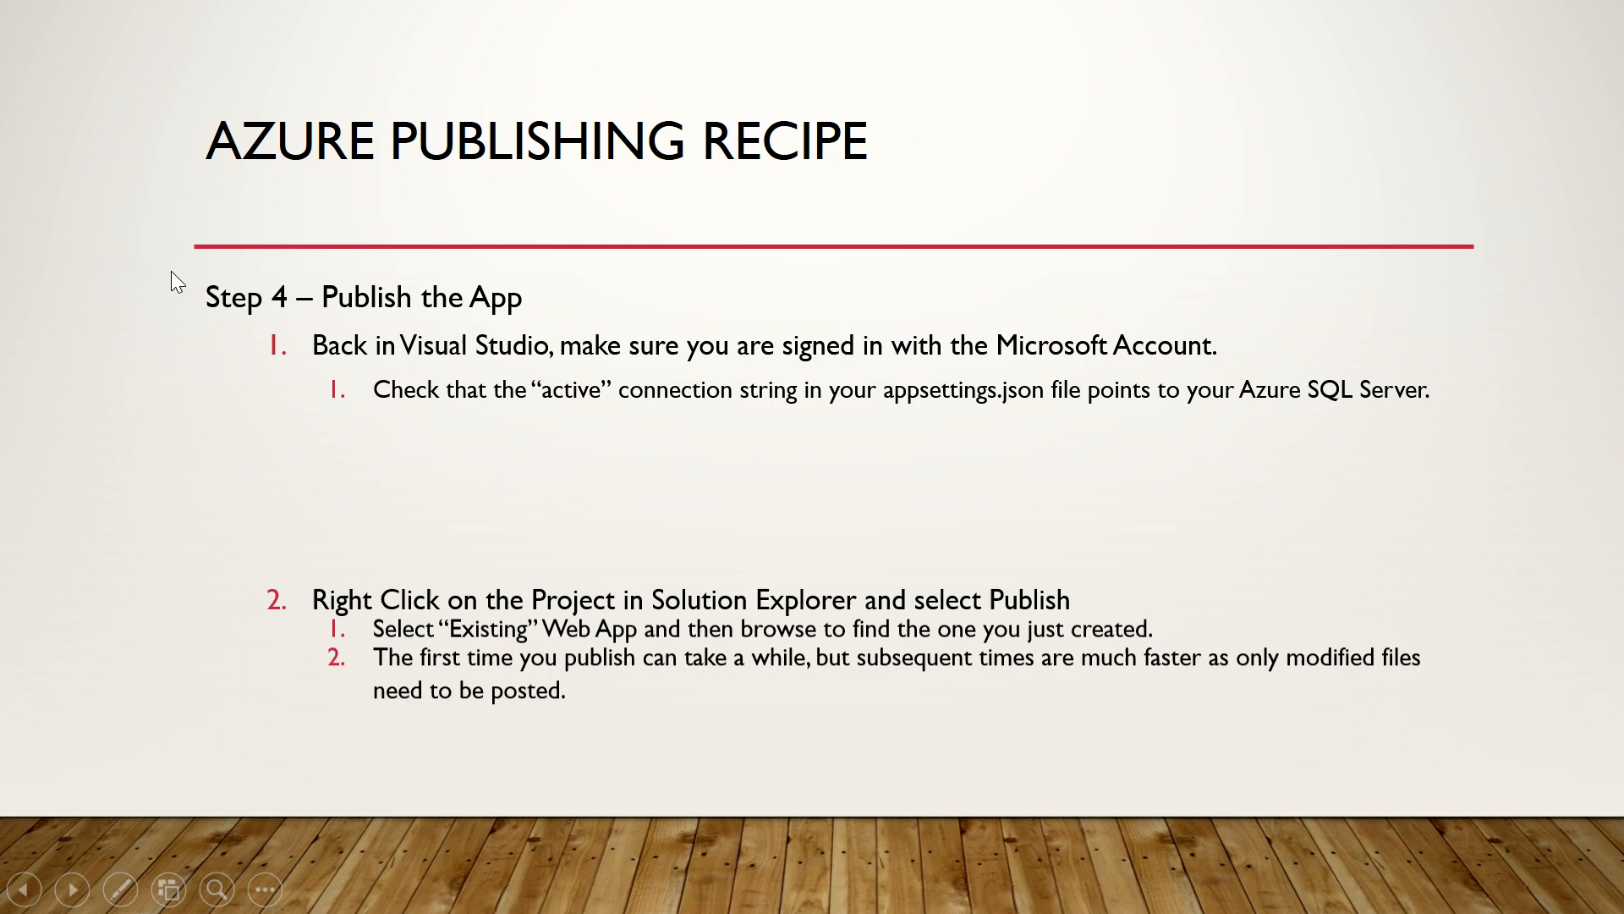
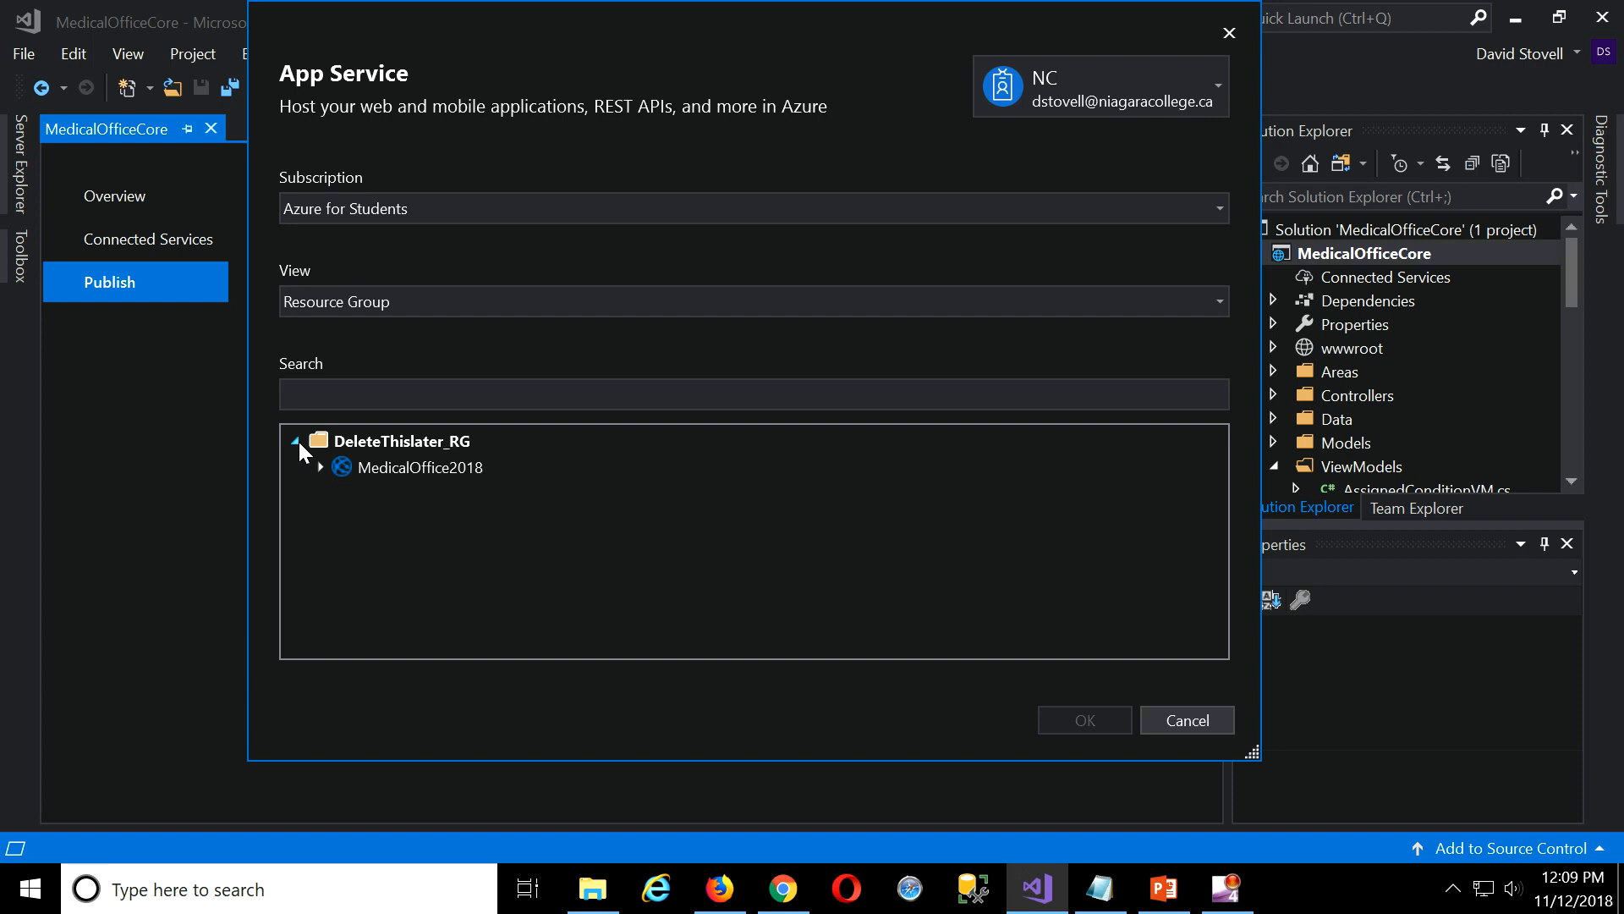
Select the MedicalOffice2018 App Service under DeleteThislater_RG and publish the project to it.
left_click(408, 474)
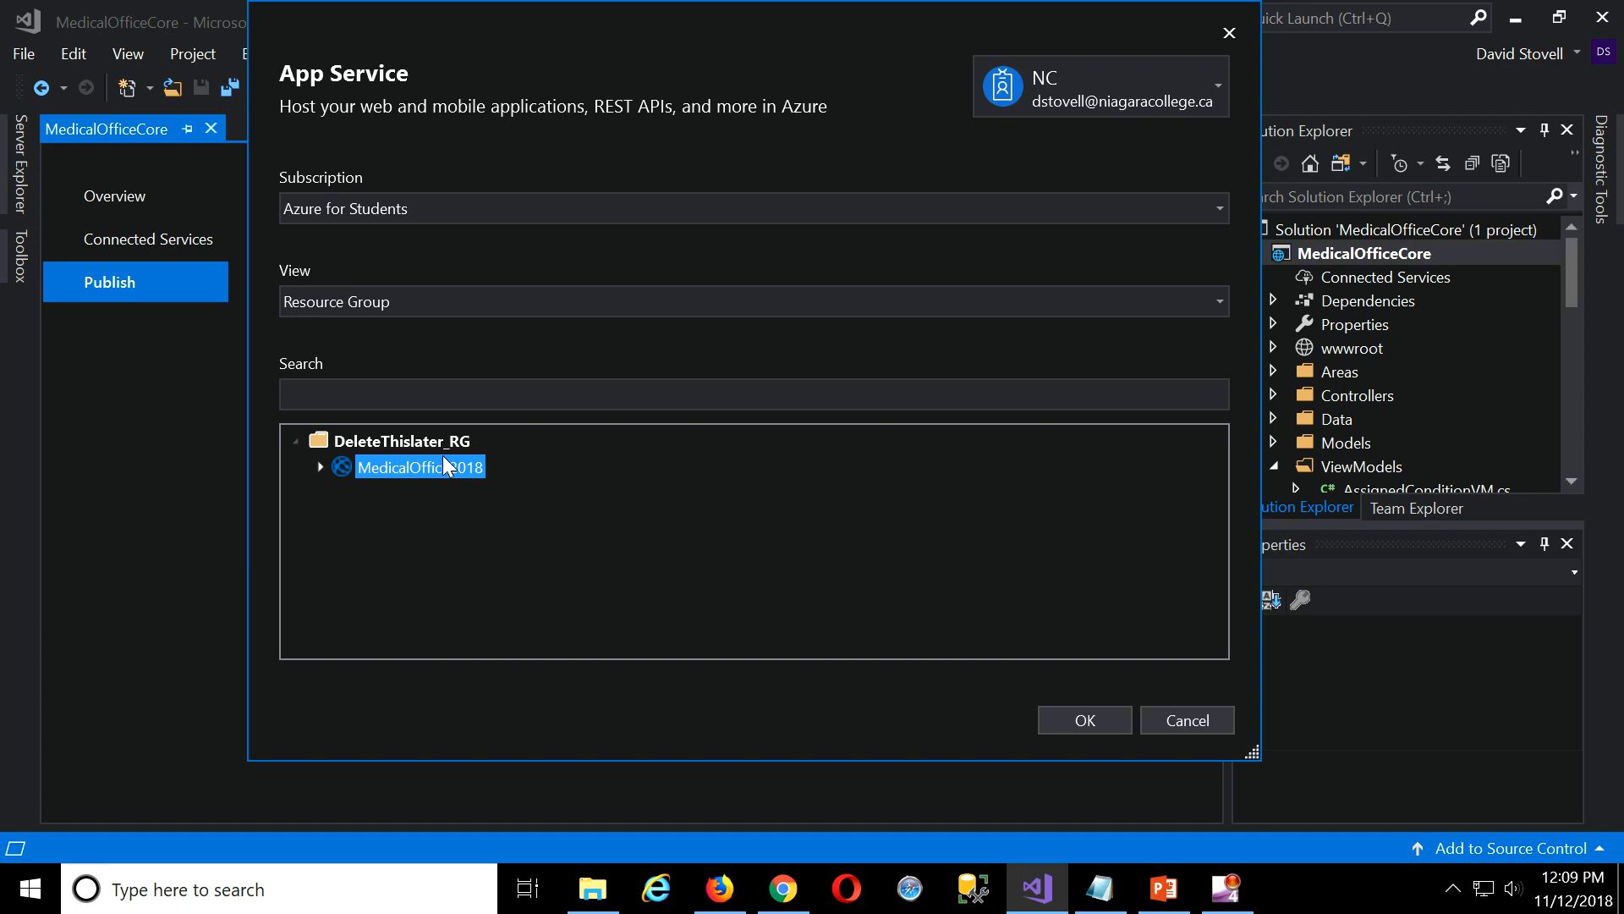
left_click(1085, 721)
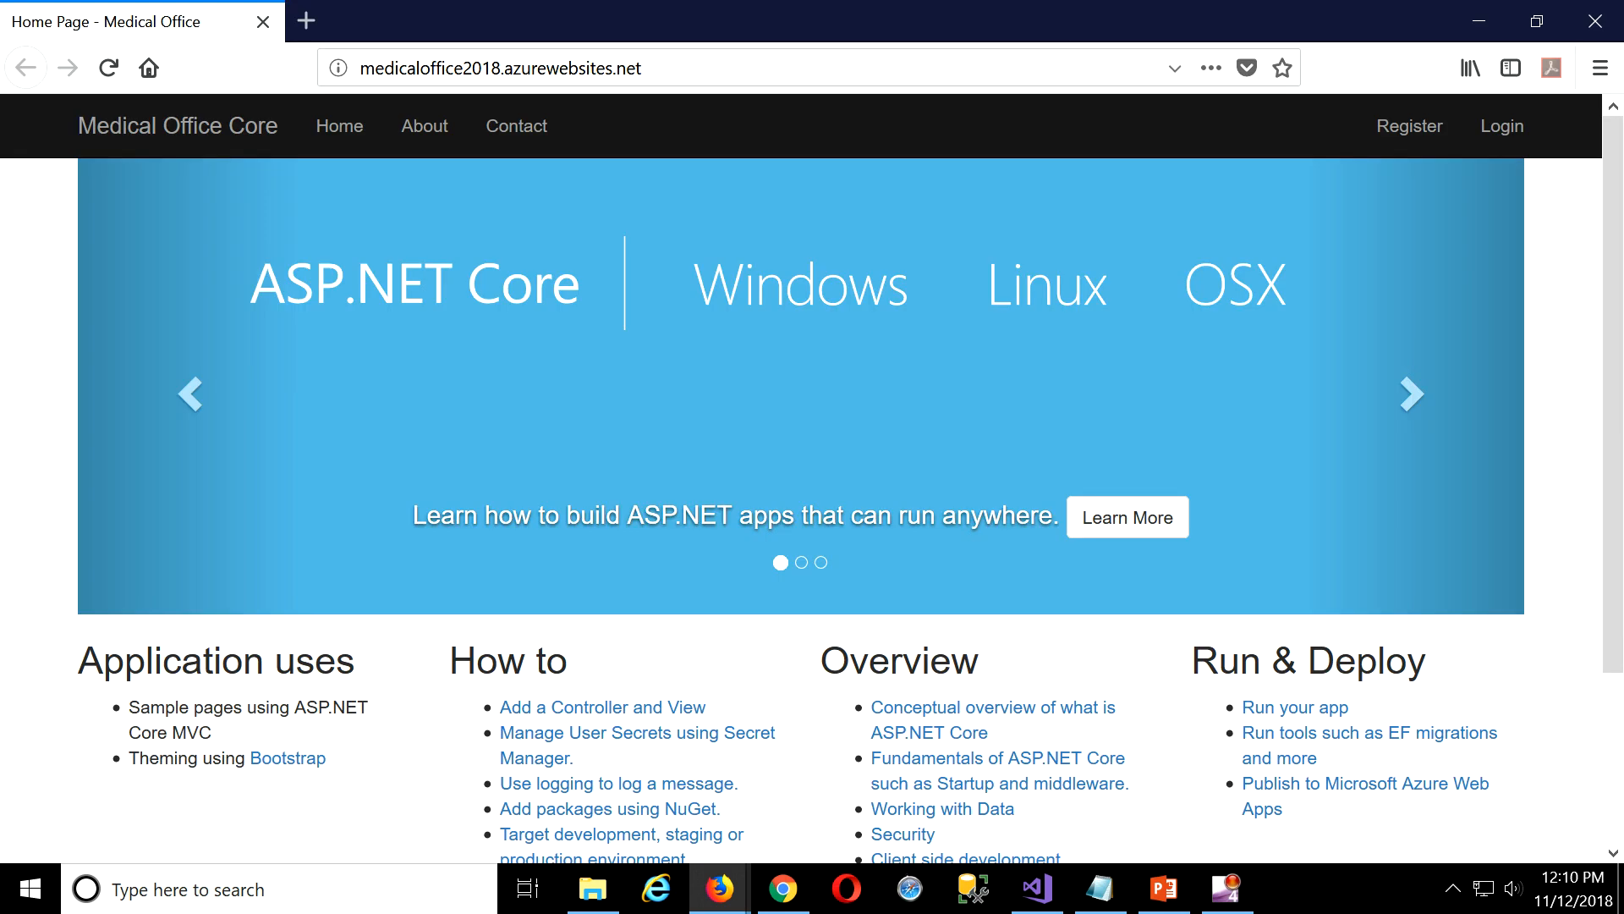
Open the live site's Login page, begin entering an email, then close Firefox.
left_click(1503, 129)
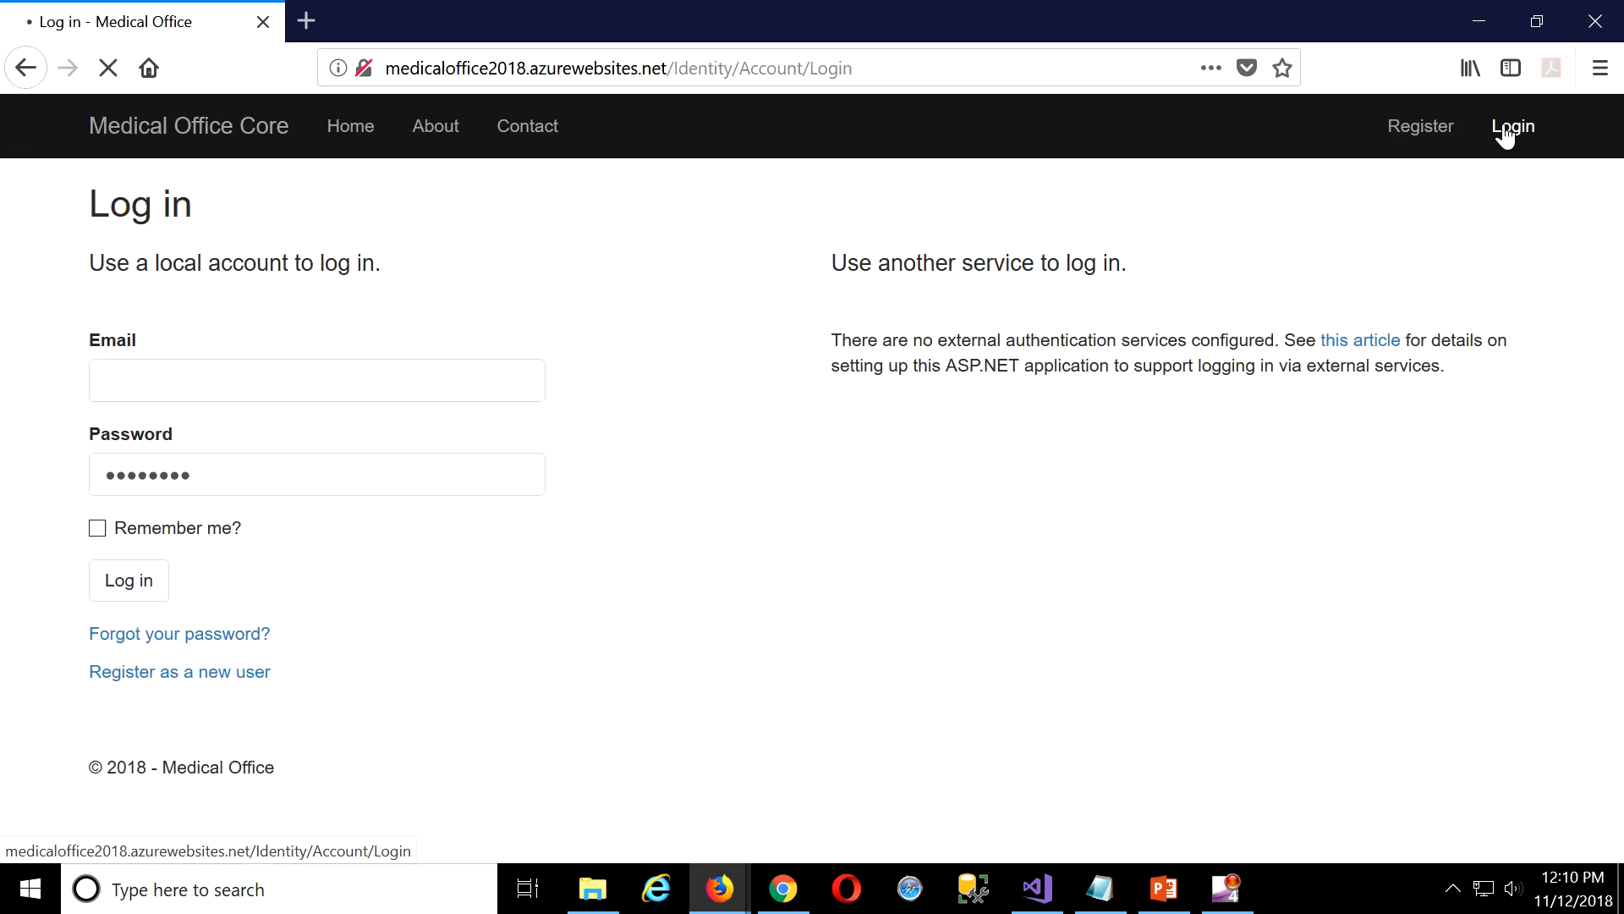
left_click(321, 387)
type("su")
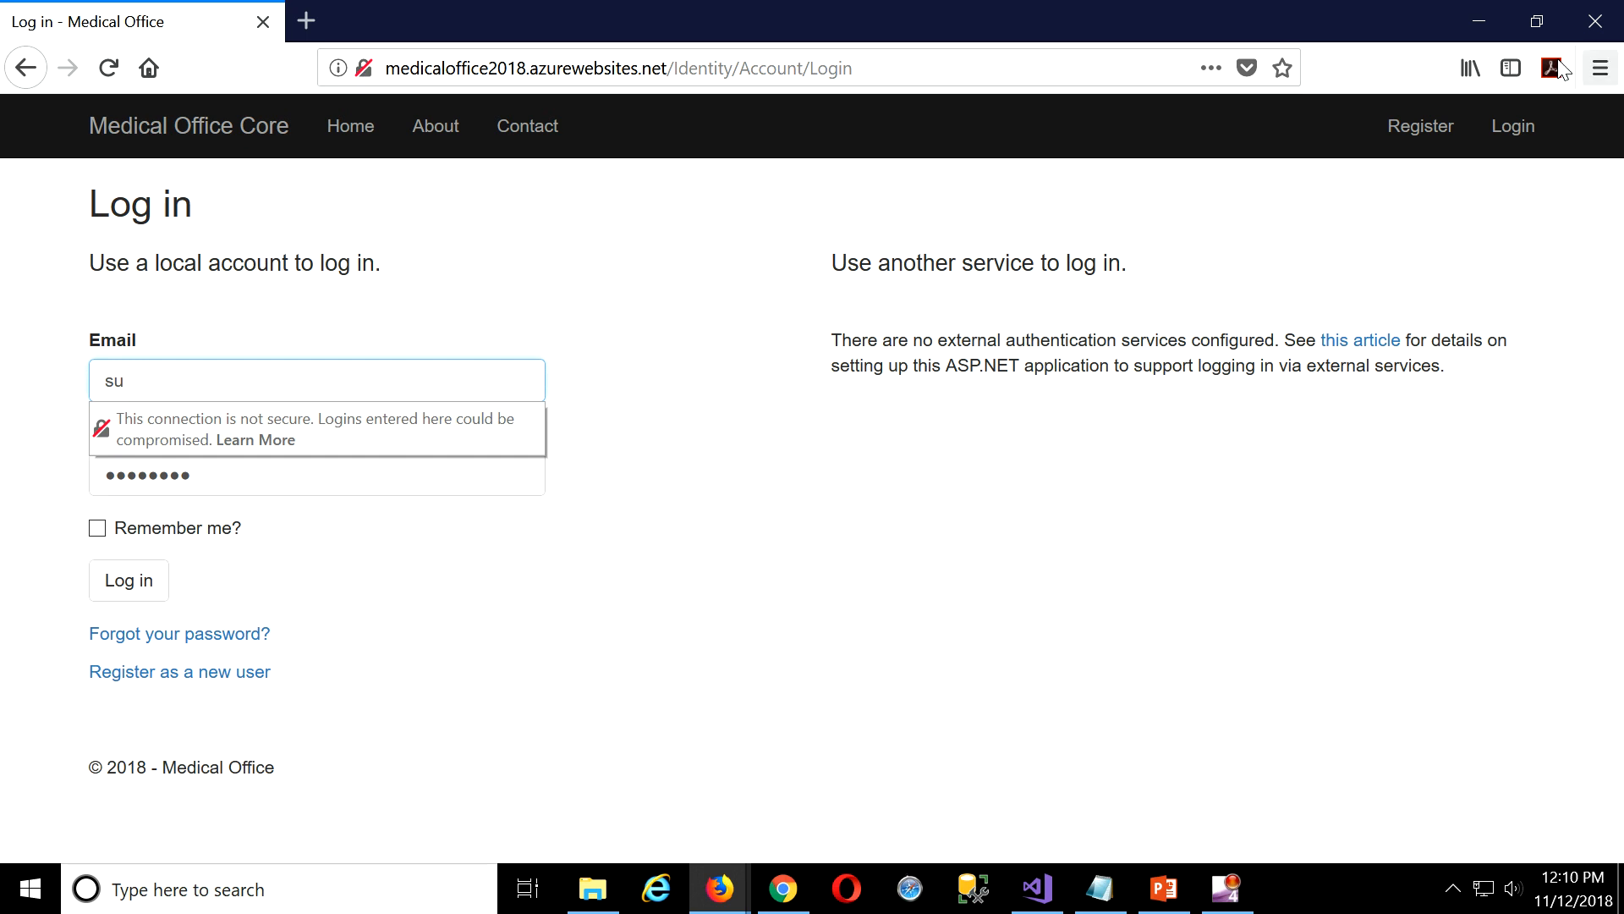
left_click(1595, 21)
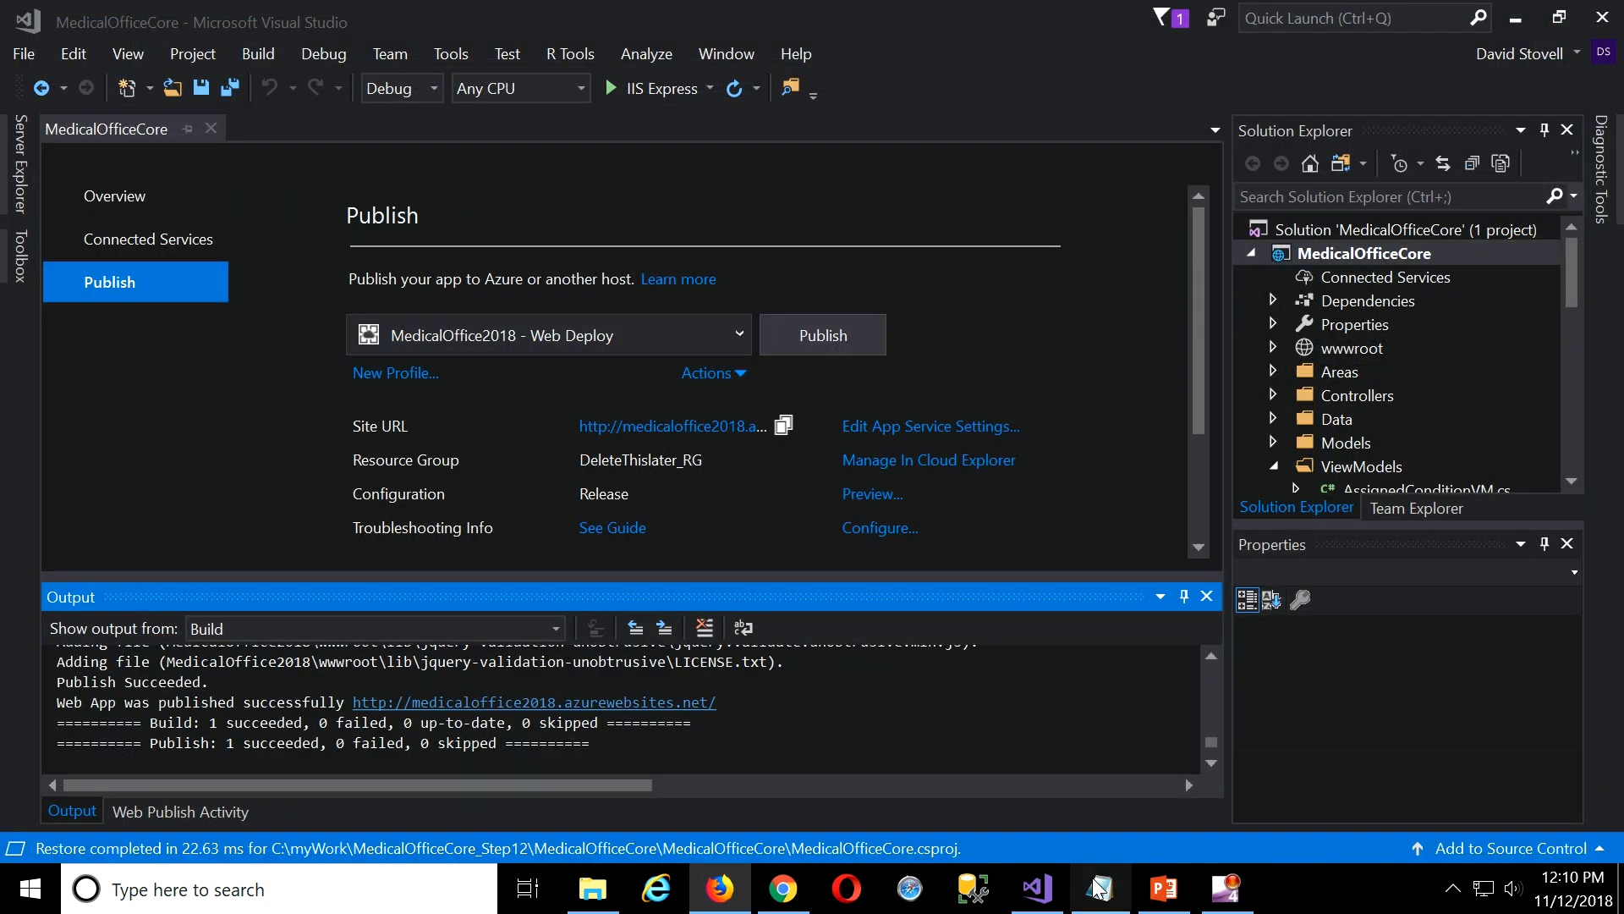
In the Azure portal, set HTTPS Only to On in MedicalOffice2018's Custom domains settings.
left_click(784, 888)
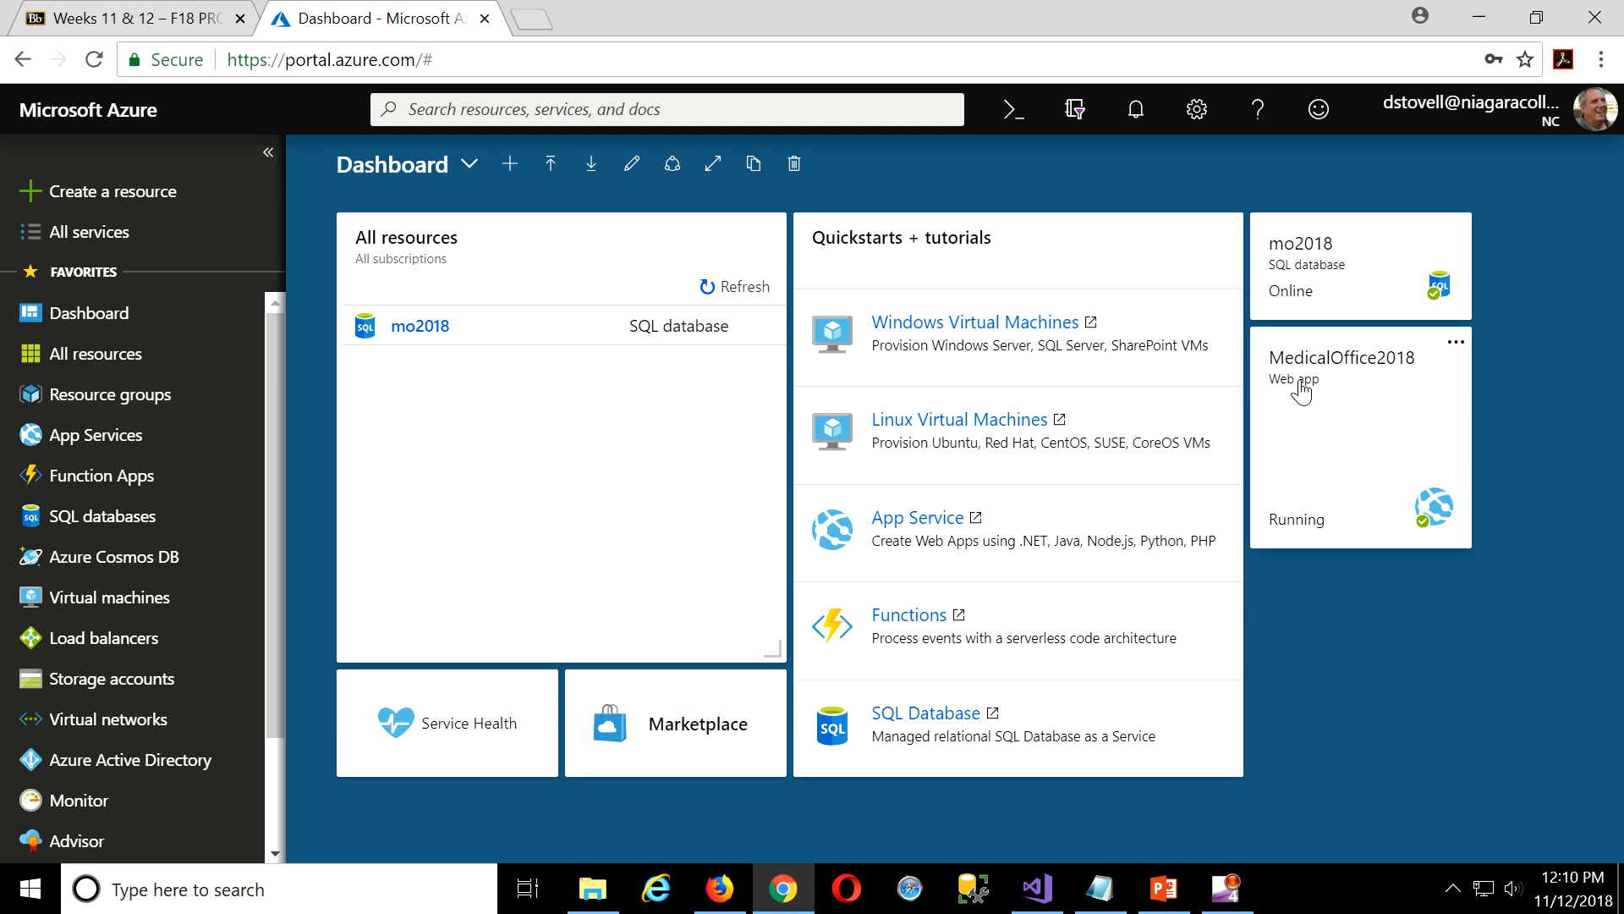
left_click(1351, 448)
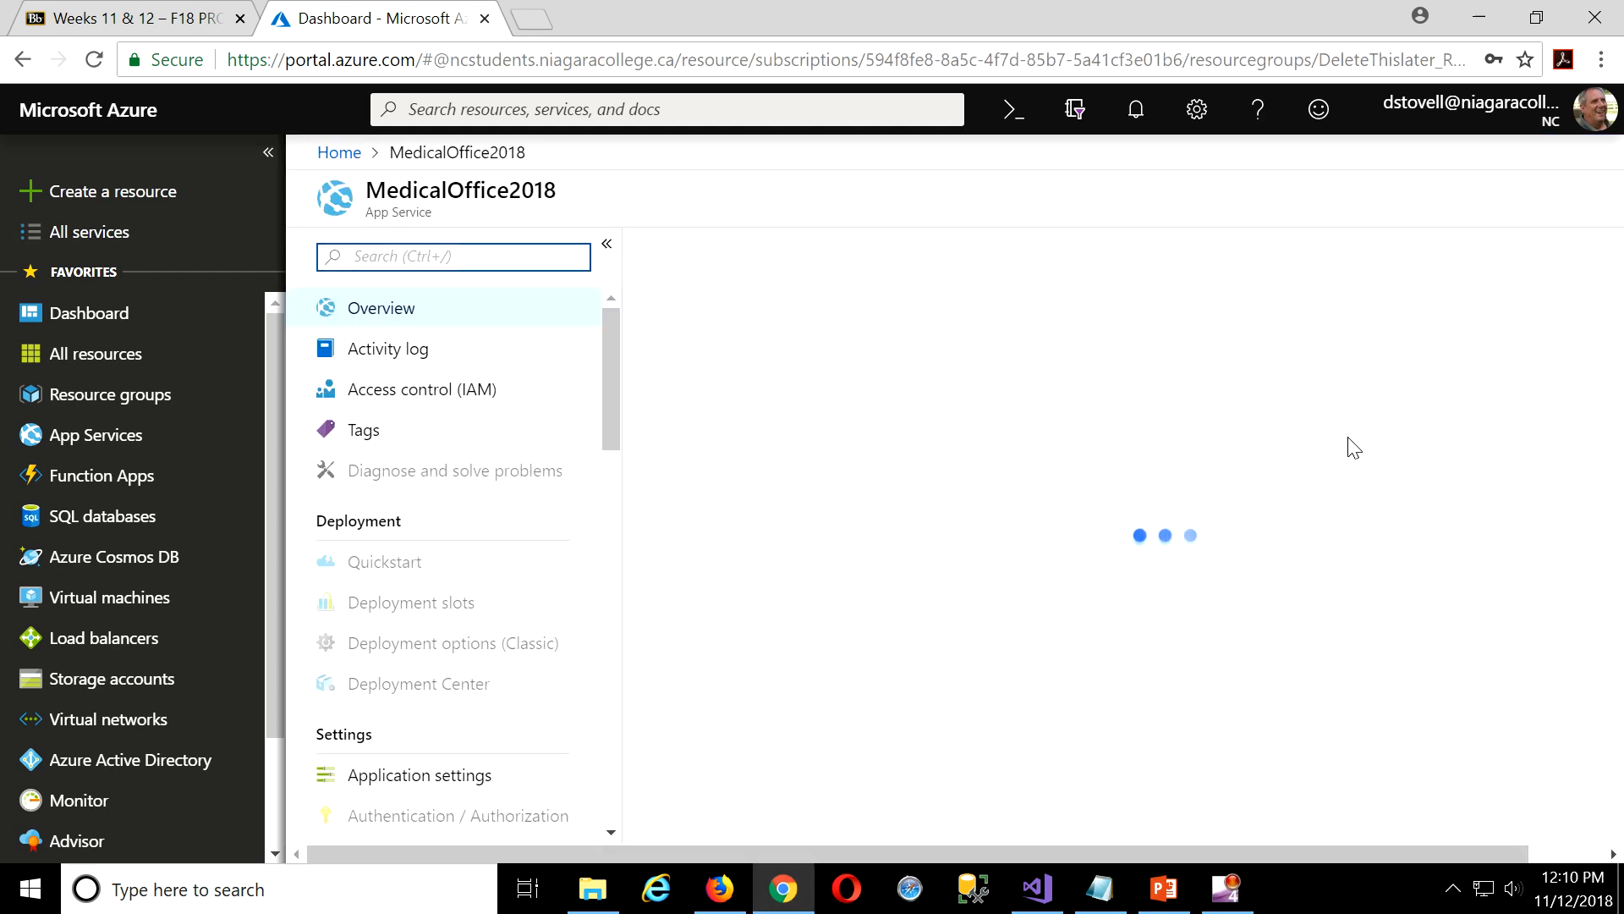
scroll(398, 573, "down", 3)
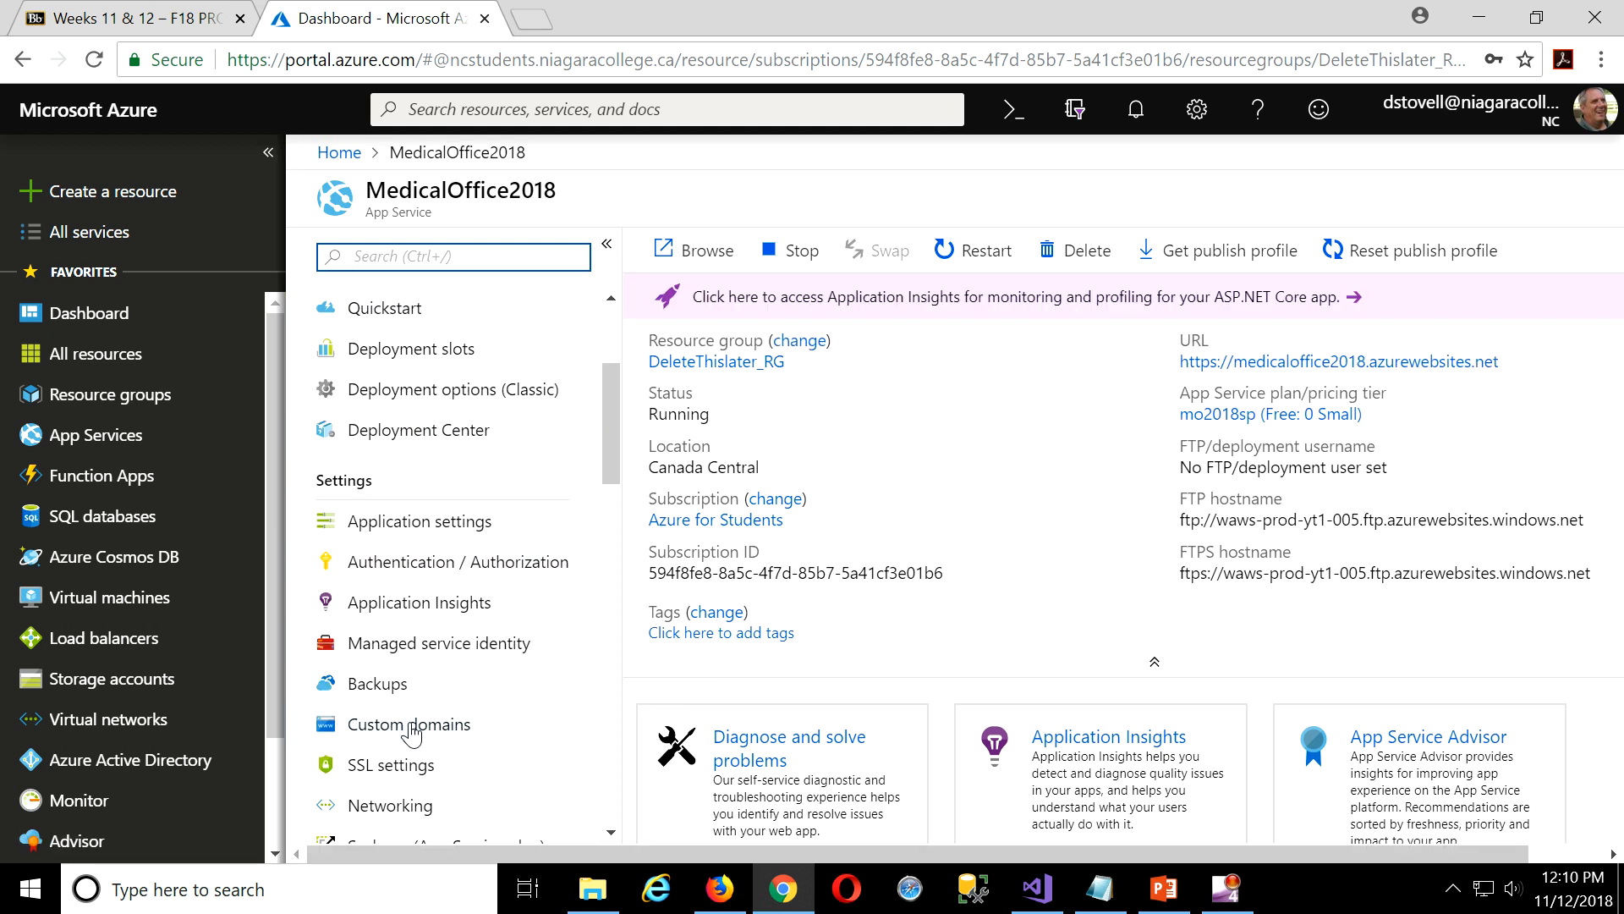
left_click(411, 728)
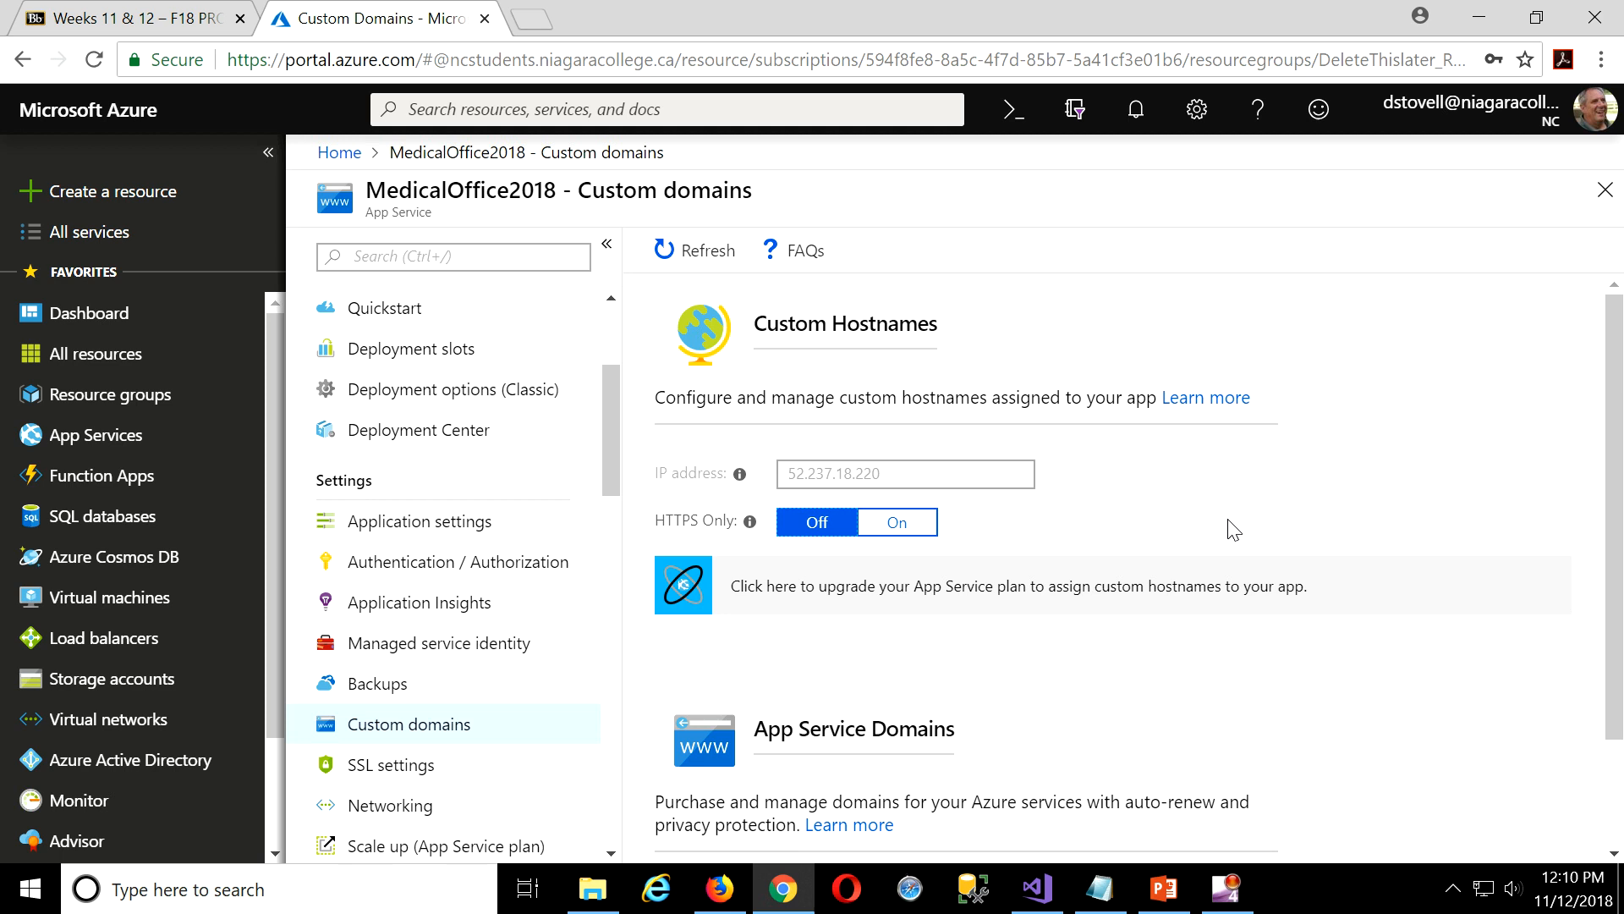
left_click(900, 533)
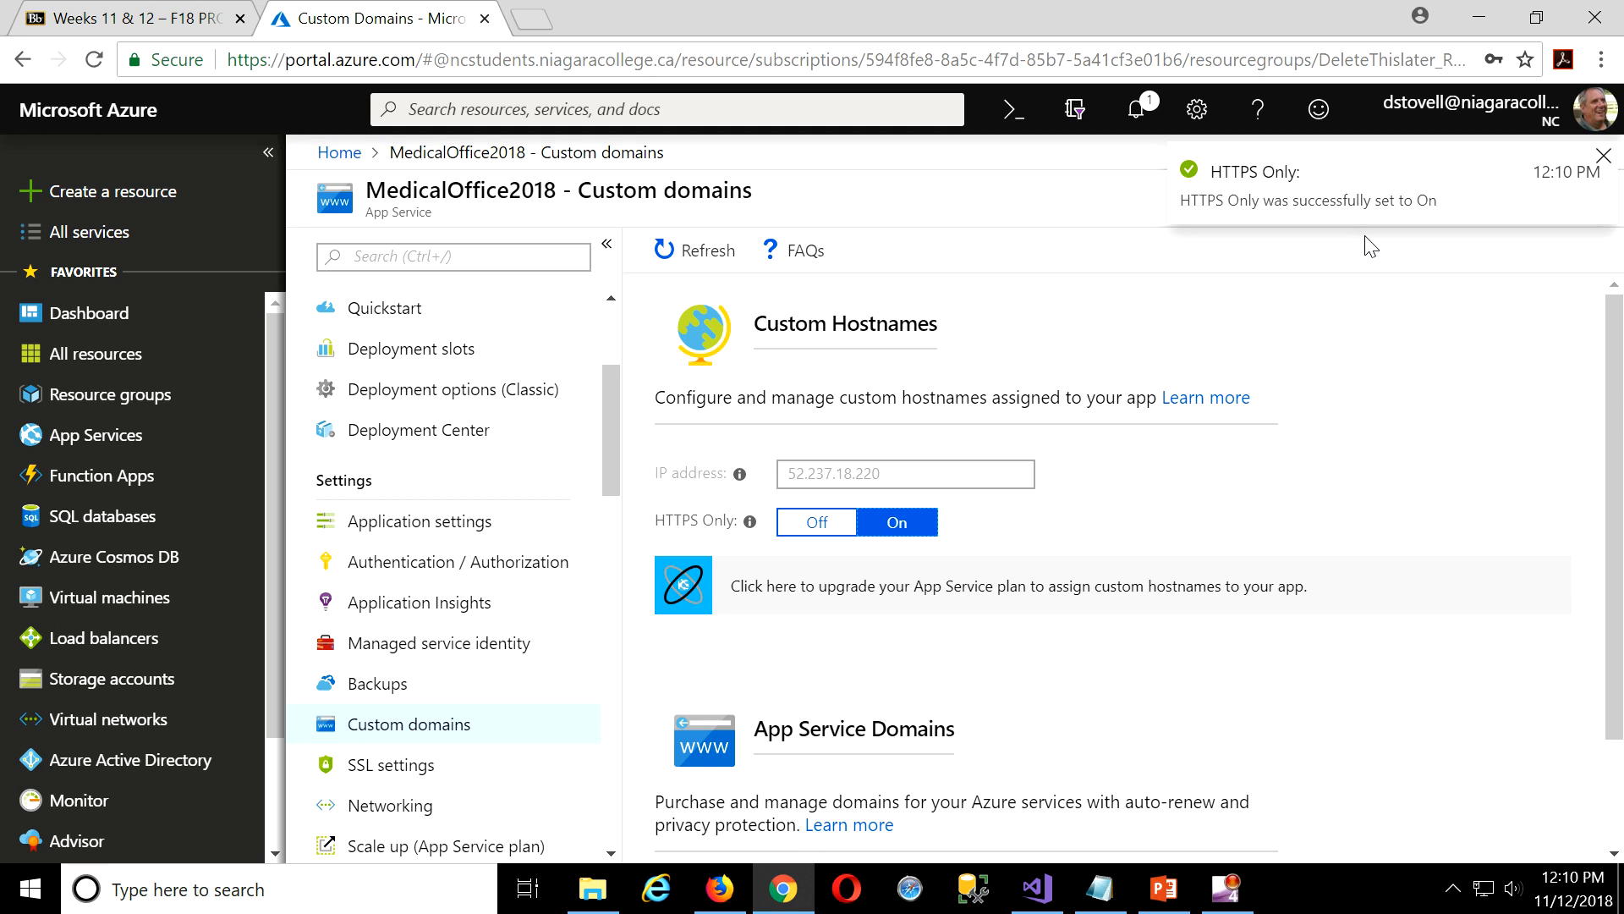
Close the Custom domains blade and open the app's URL from the Overview page.
left_click(1480, 17)
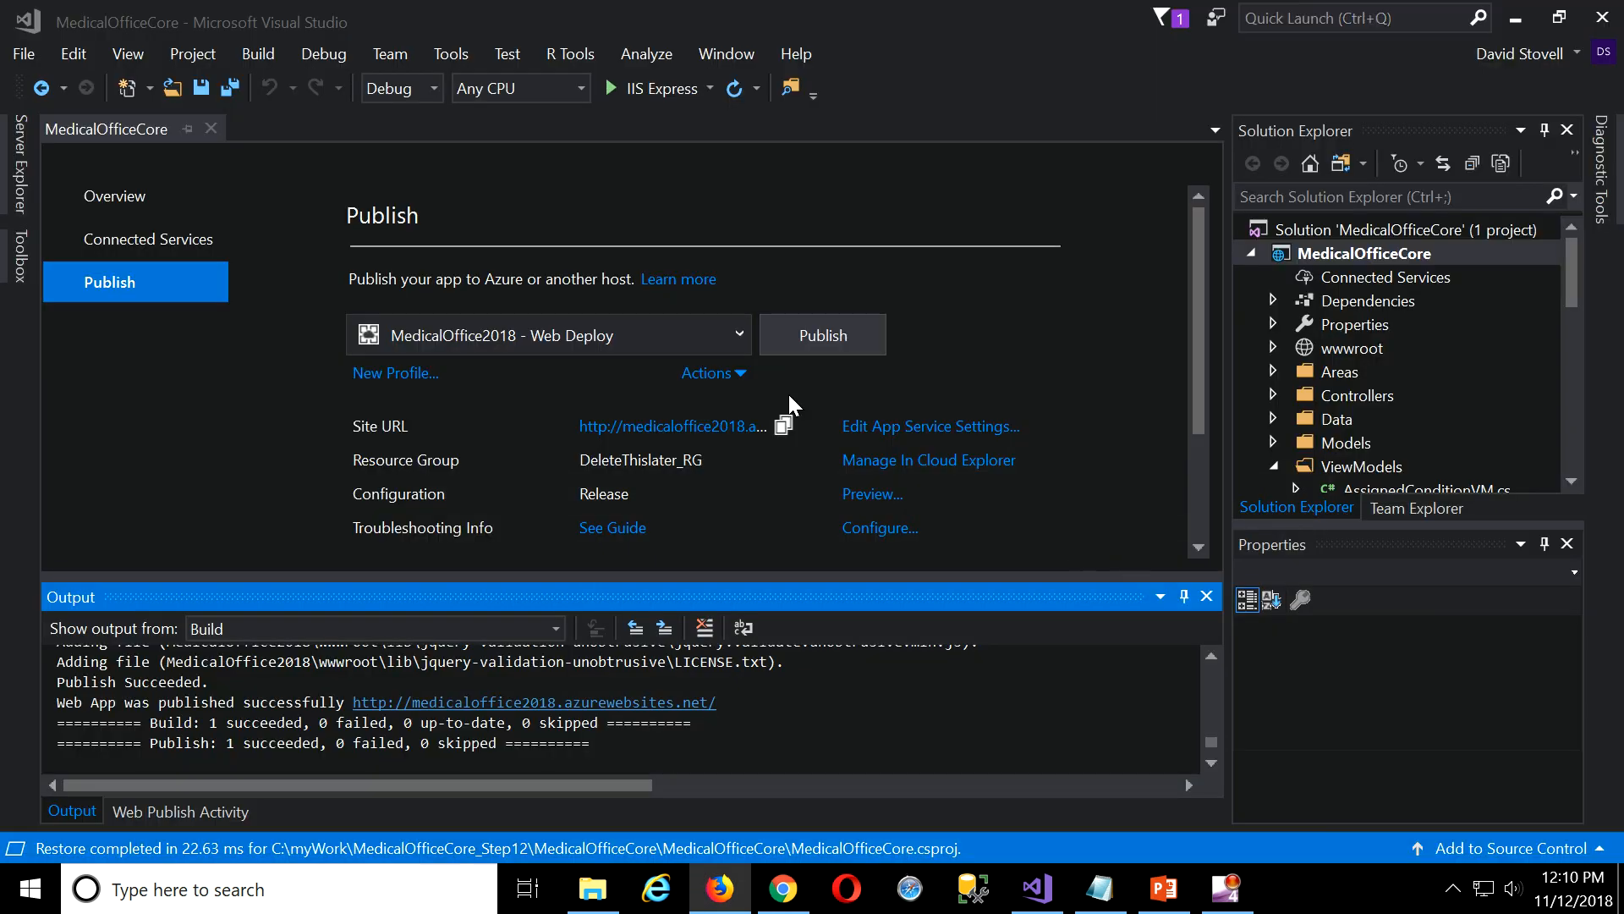
left_click(1515, 17)
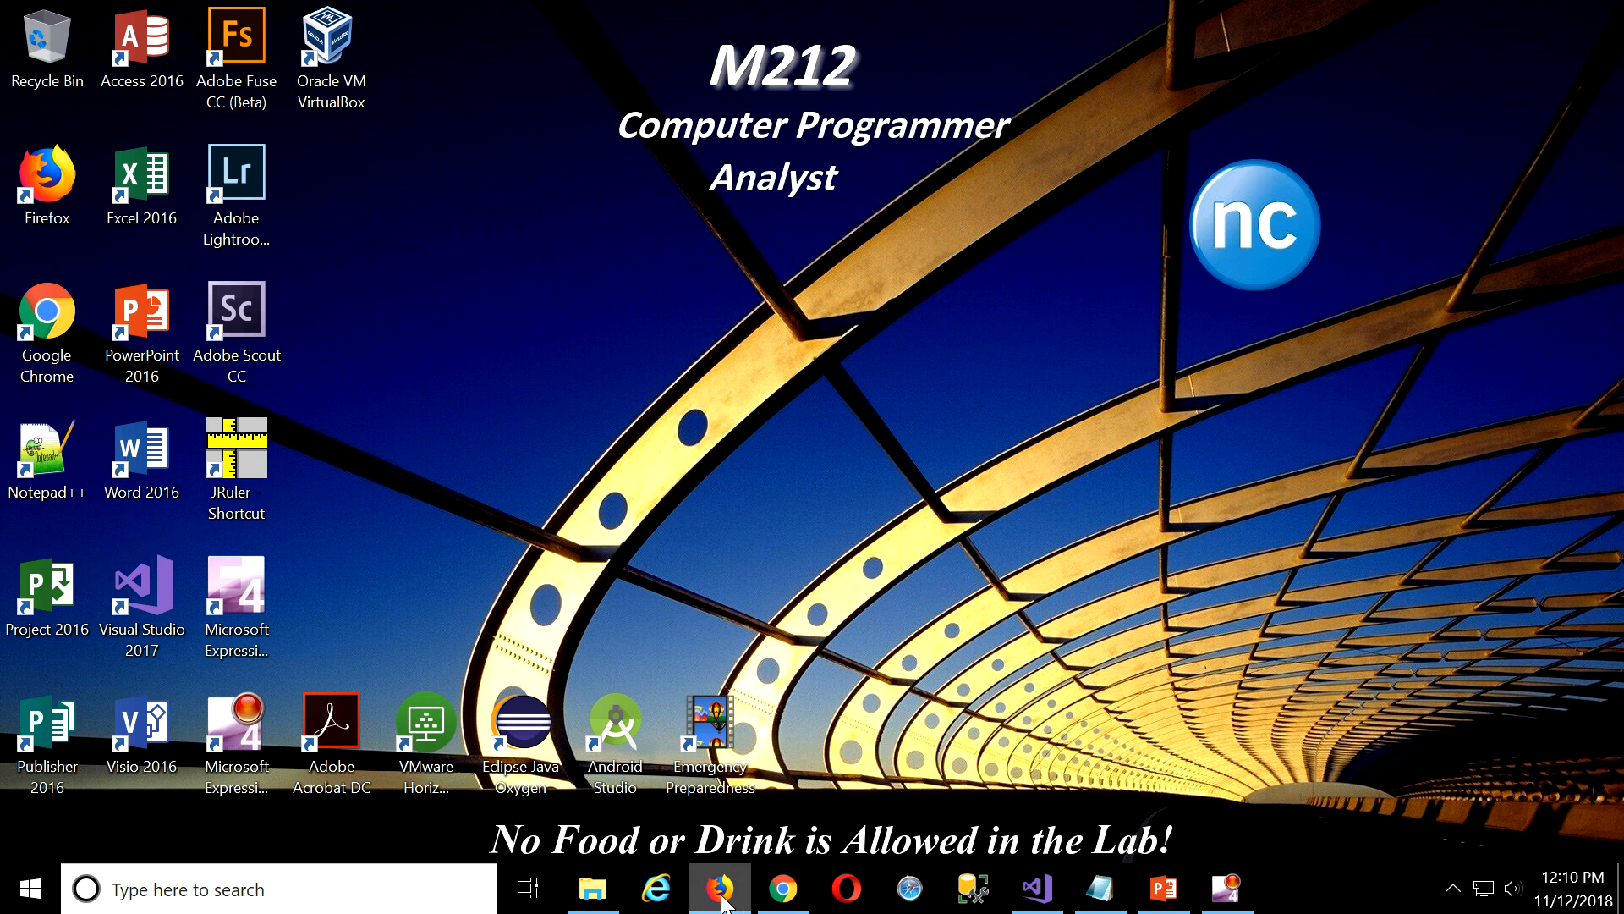
left_click(780, 890)
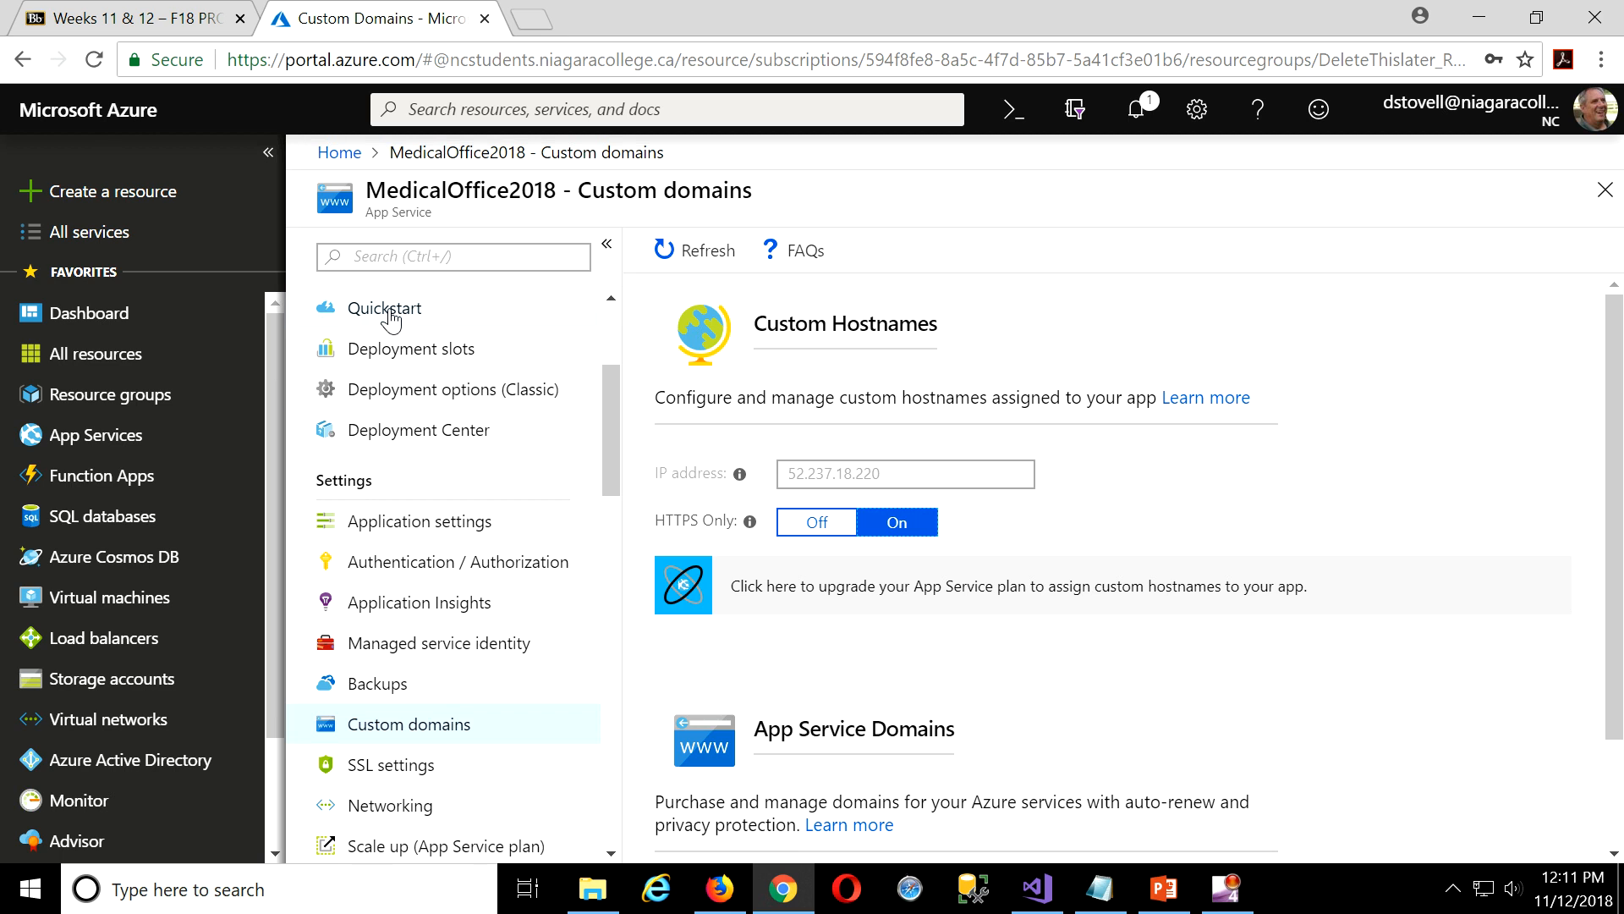
left_click(1597, 197)
left_click(1386, 365)
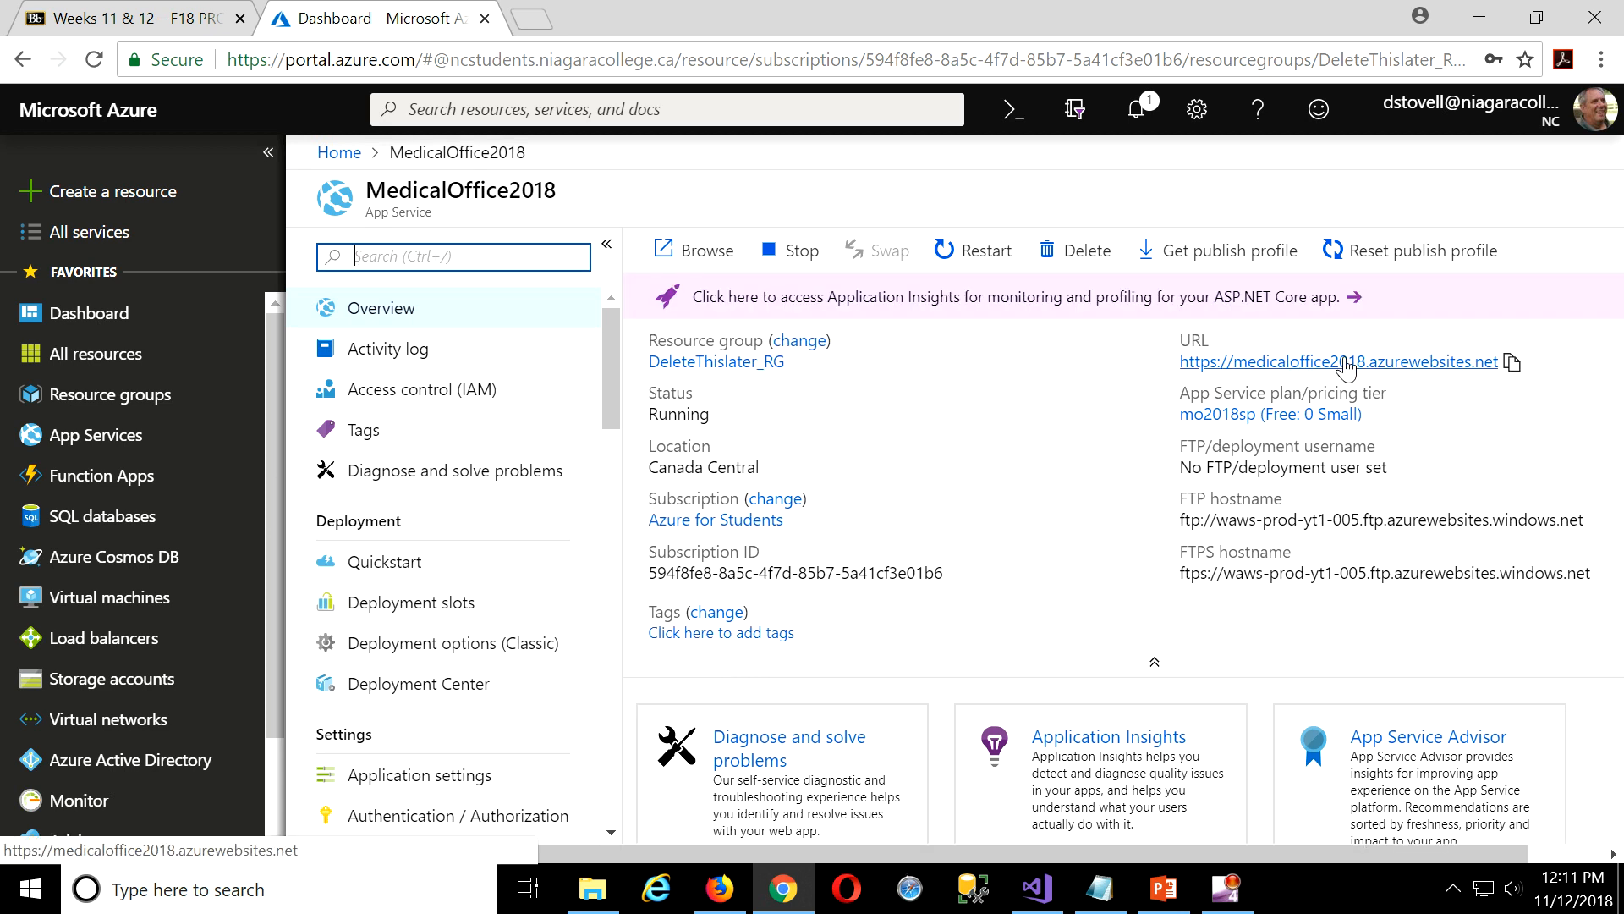
left_click(1346, 364)
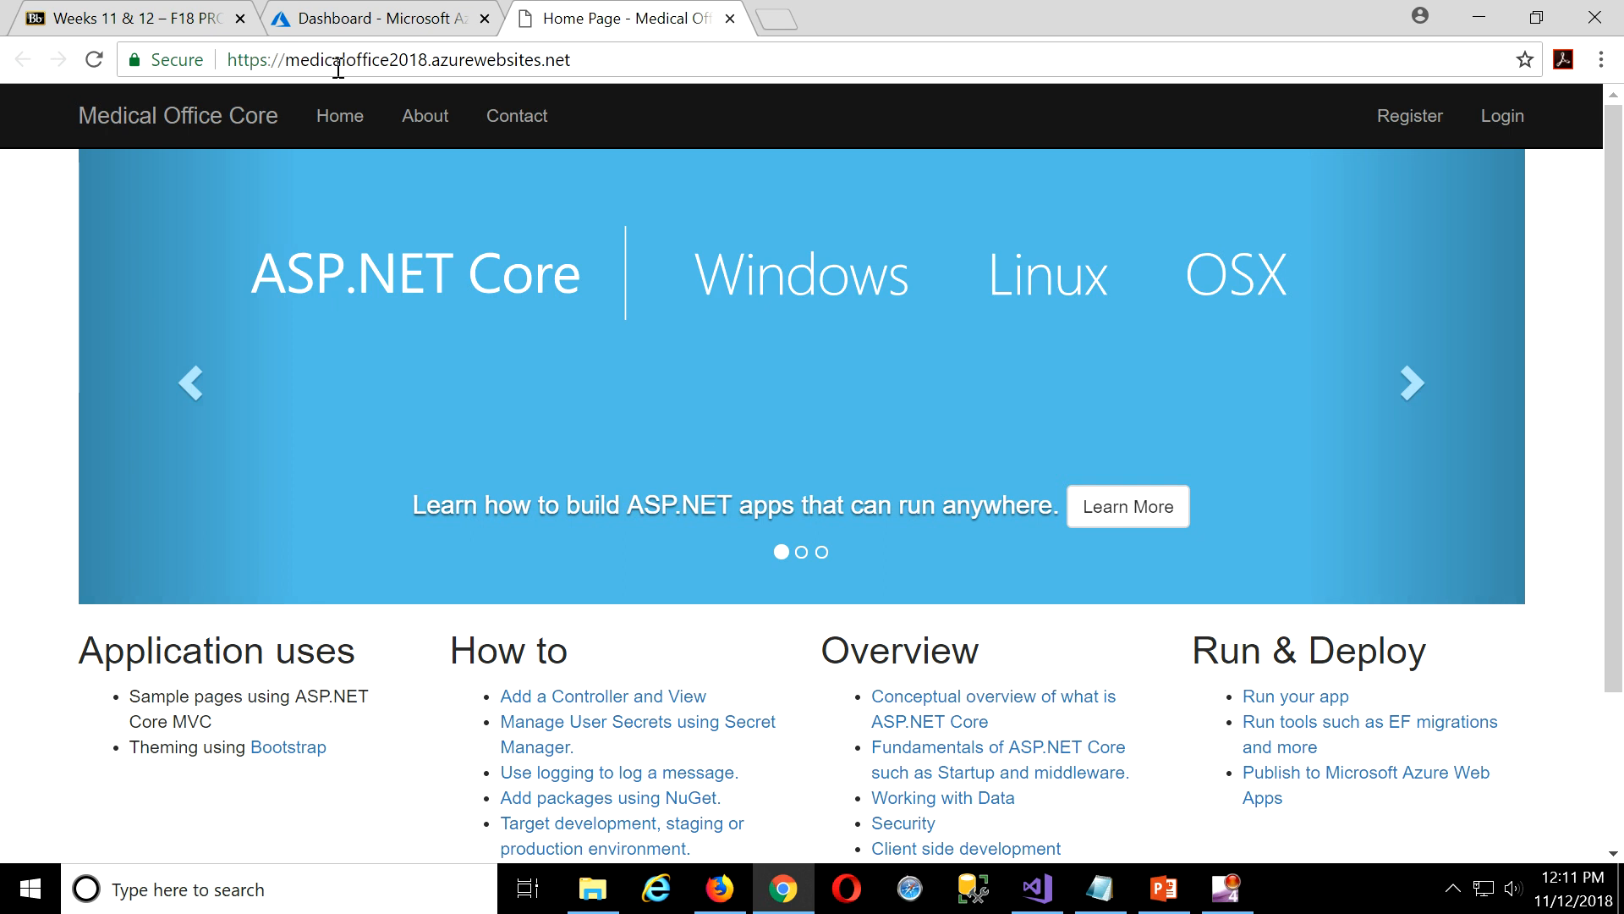
Log in to the live site with the supervisor account and save its password in Chrome.
left_click(1505, 119)
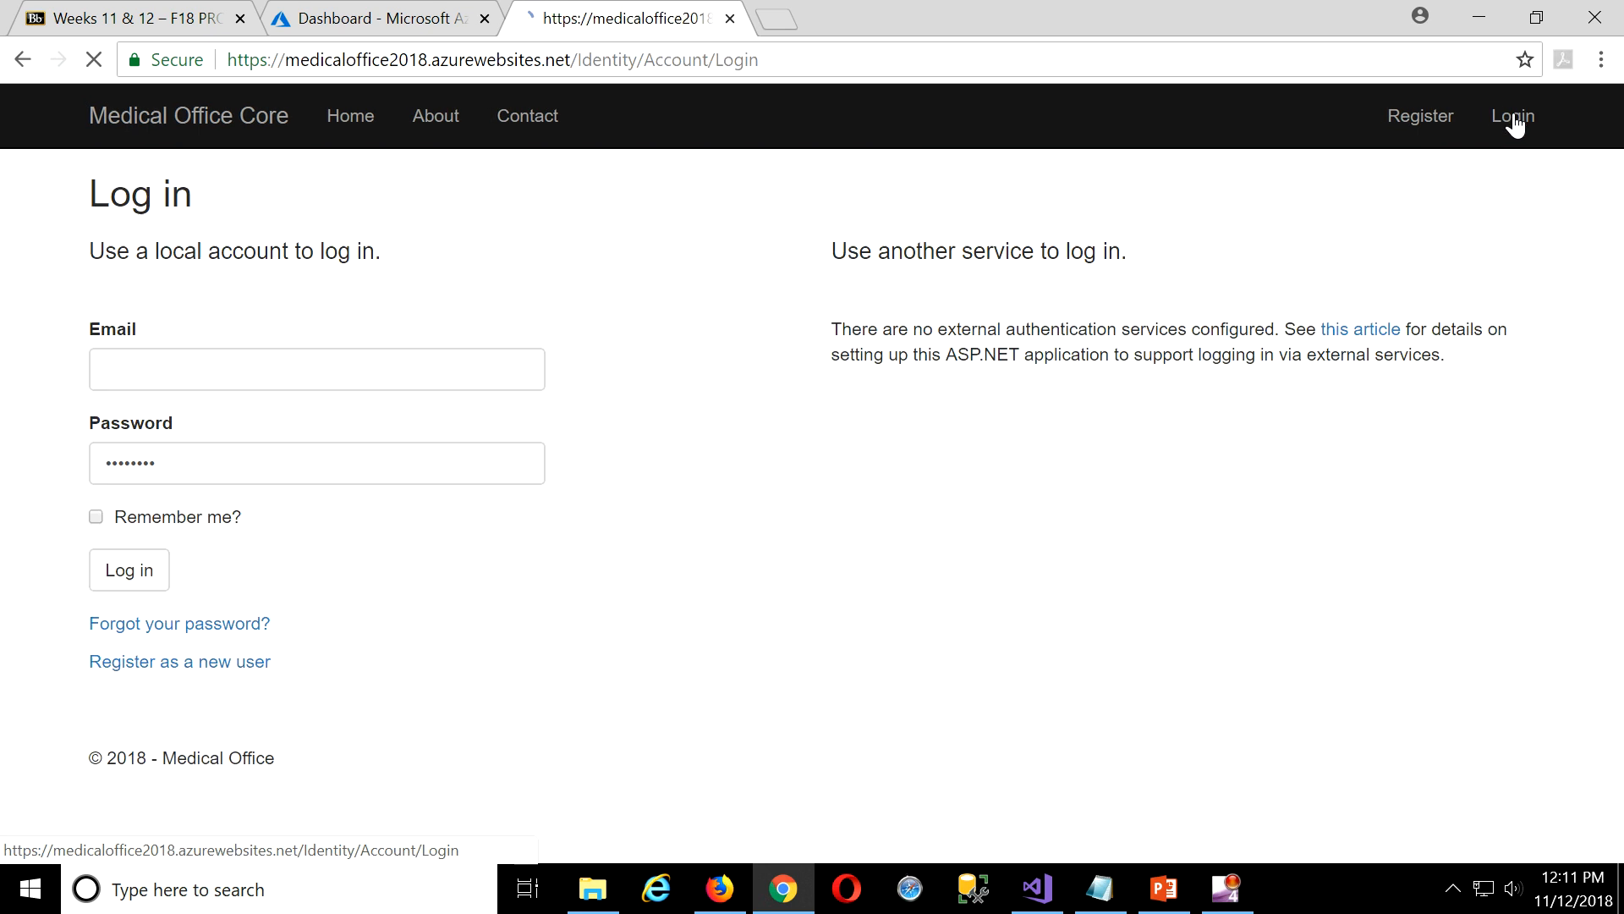
left_click(334, 376)
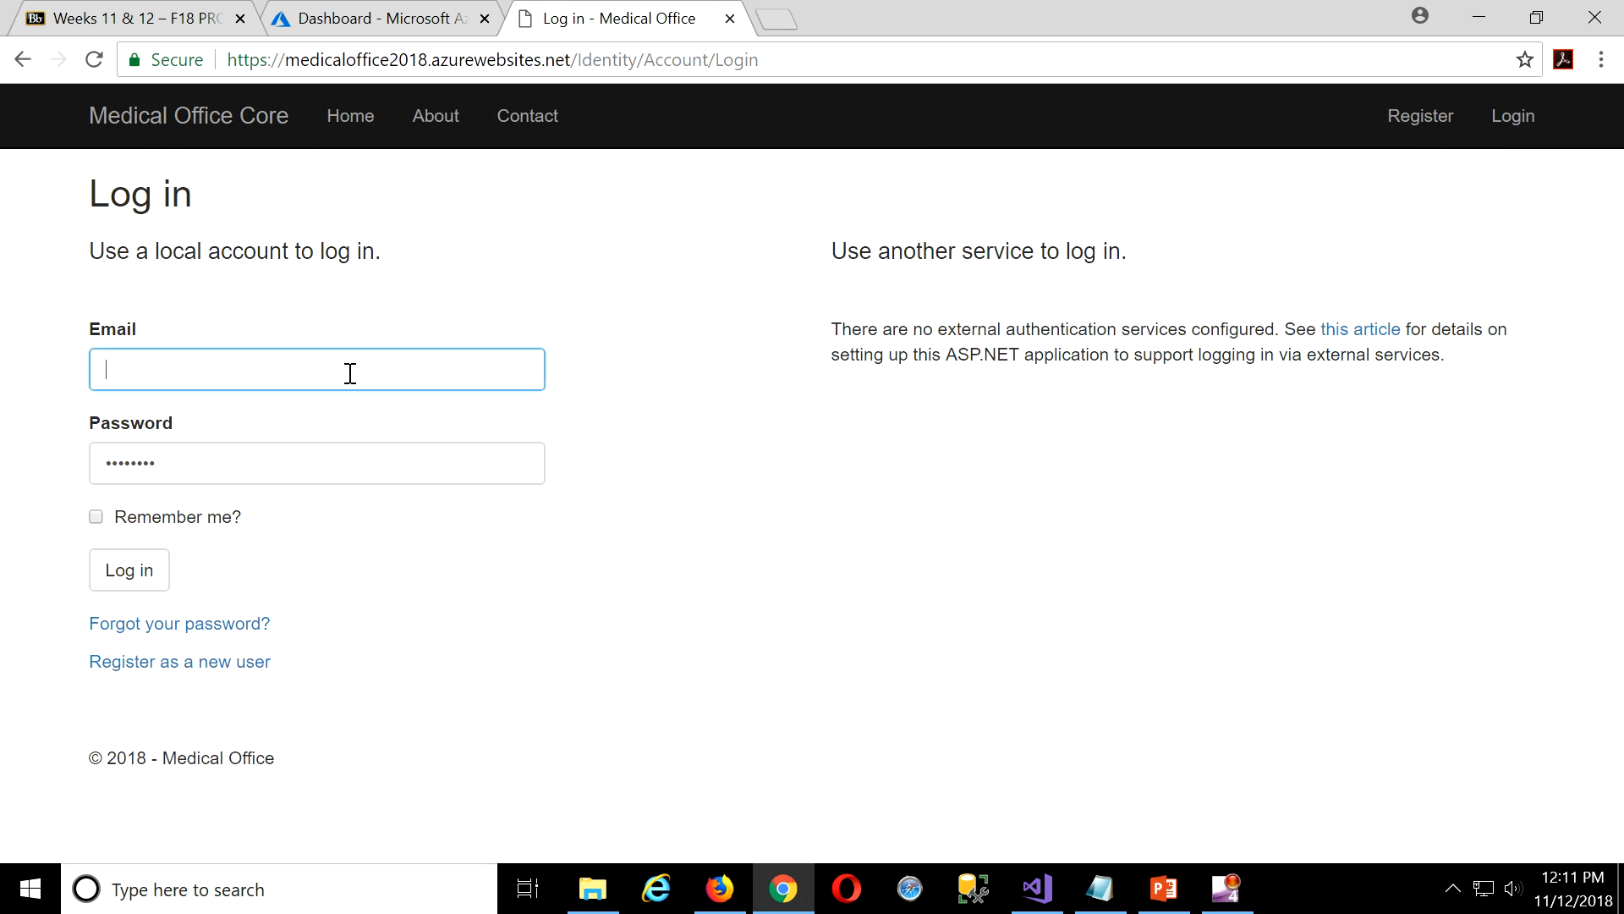
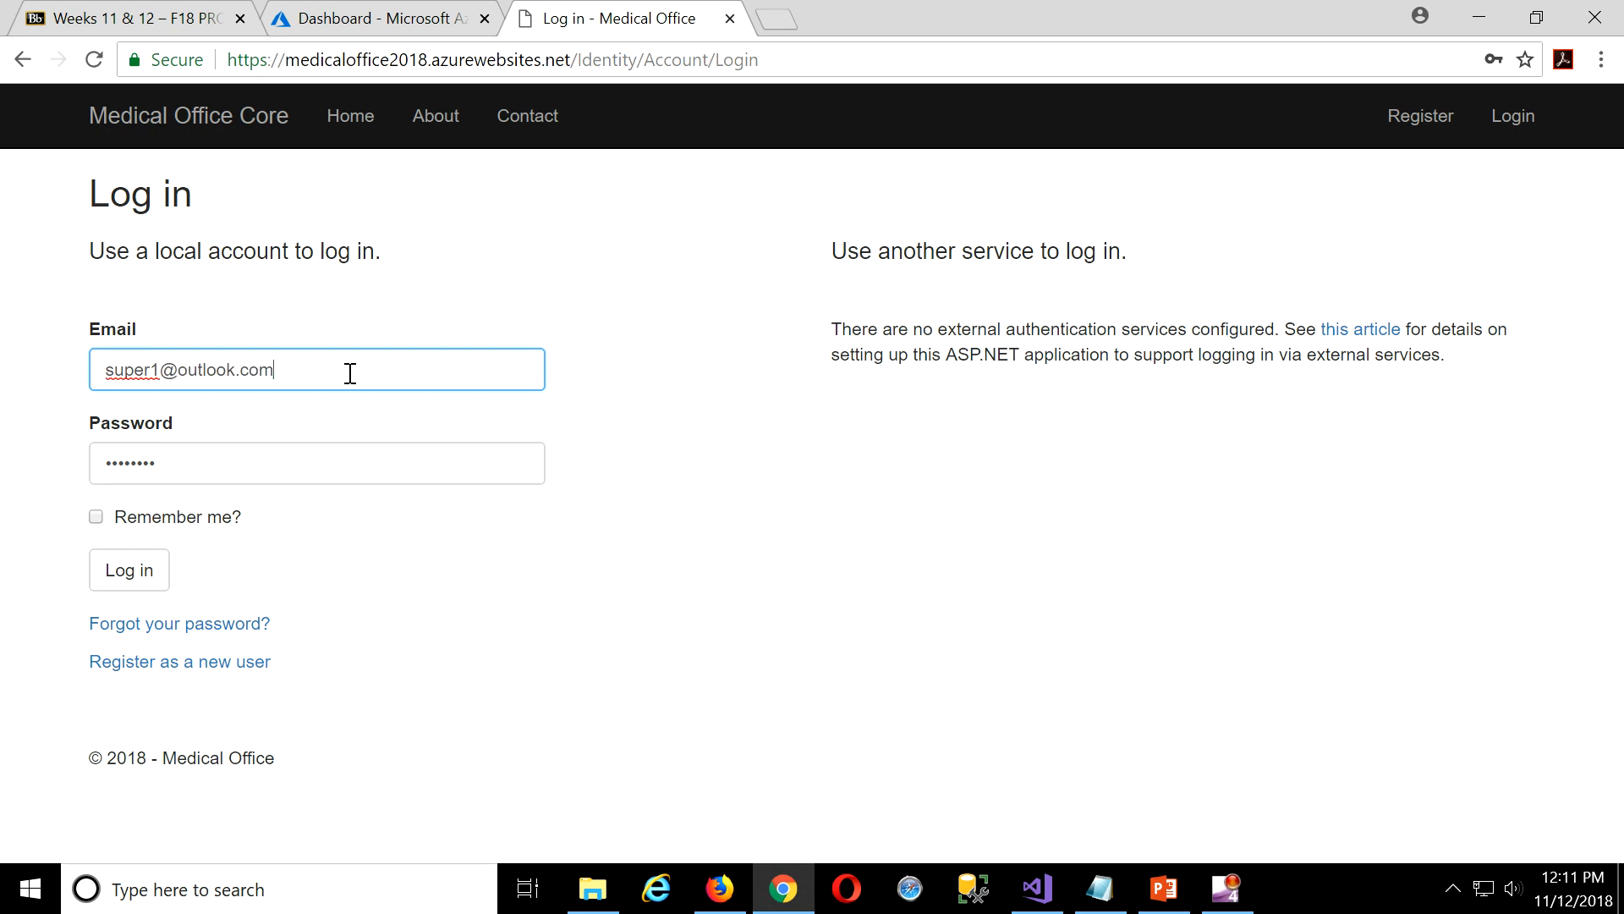
left_click(128, 573)
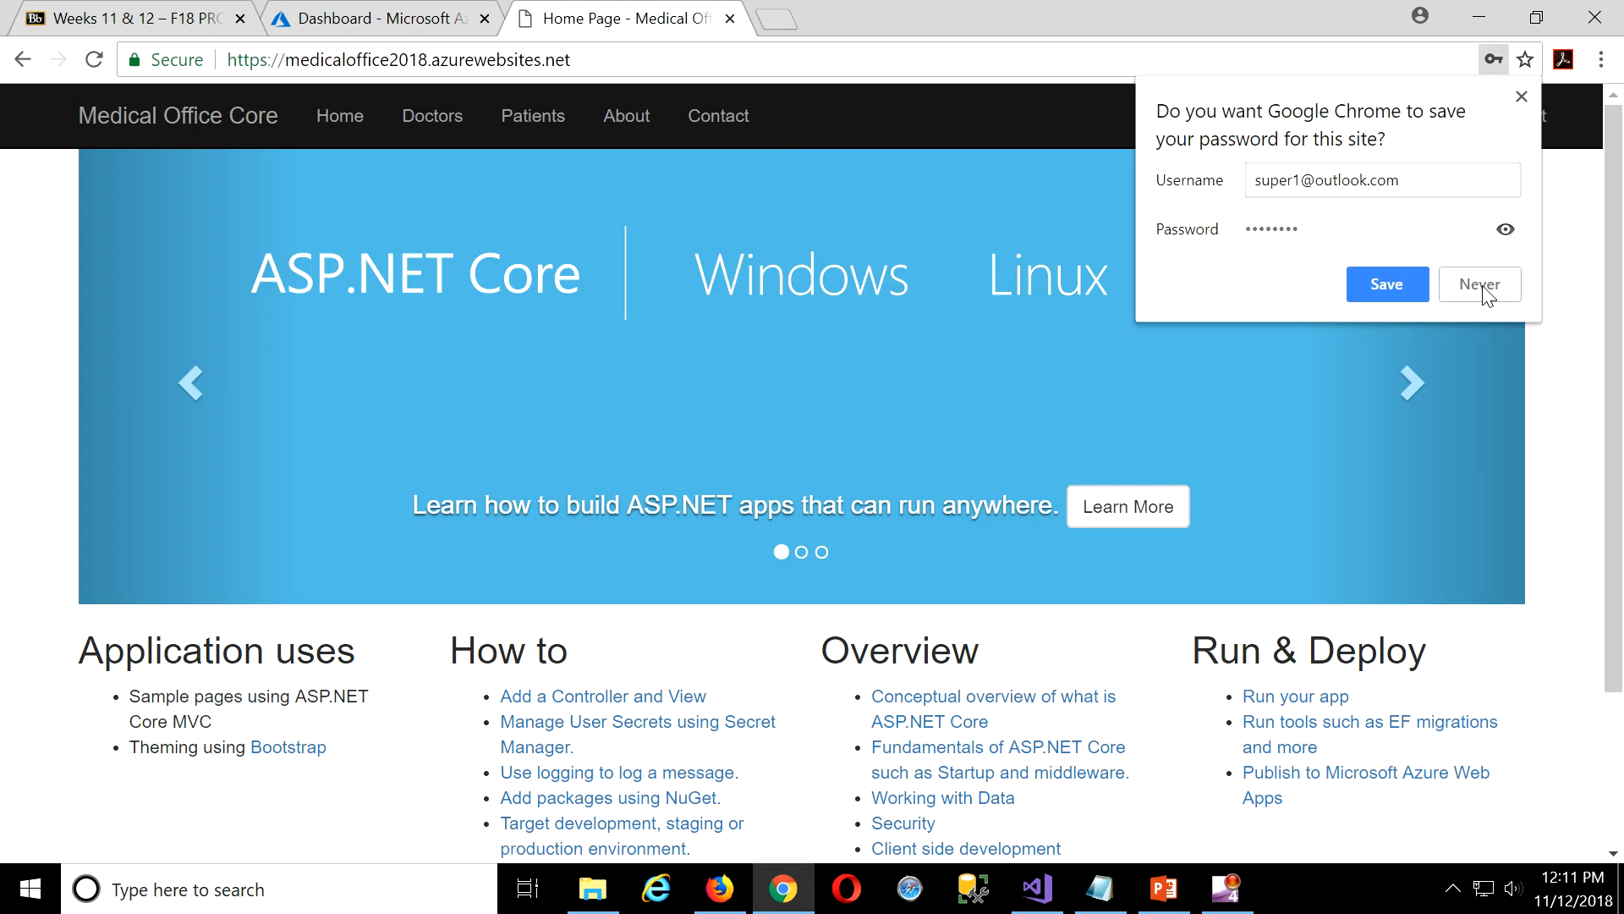
left_click(1388, 290)
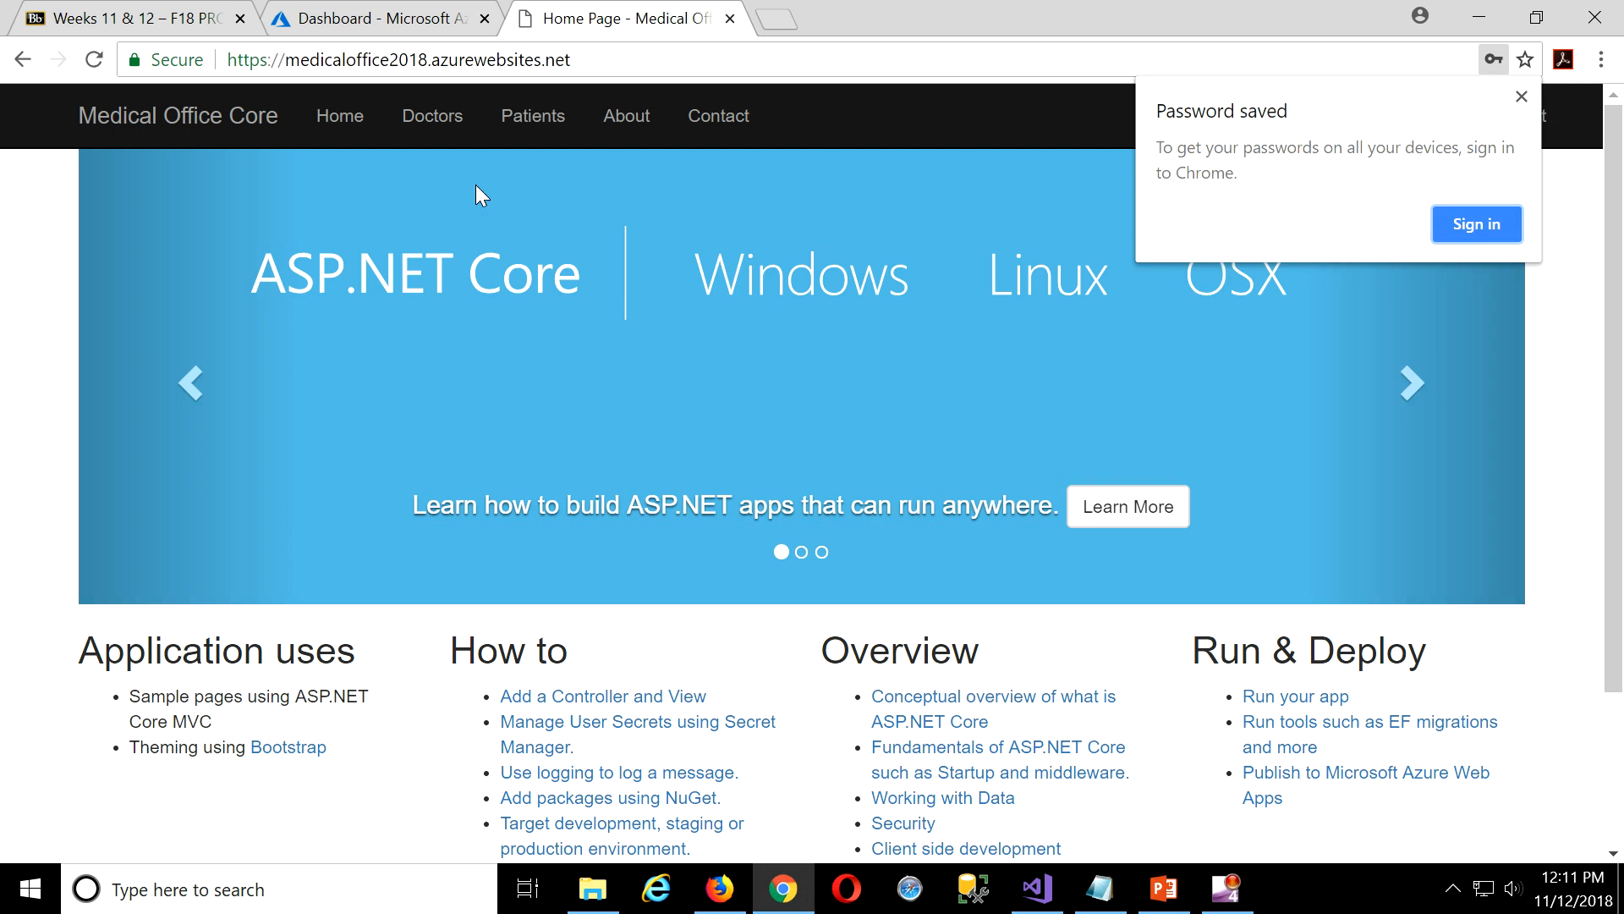
left_click(1495, 235)
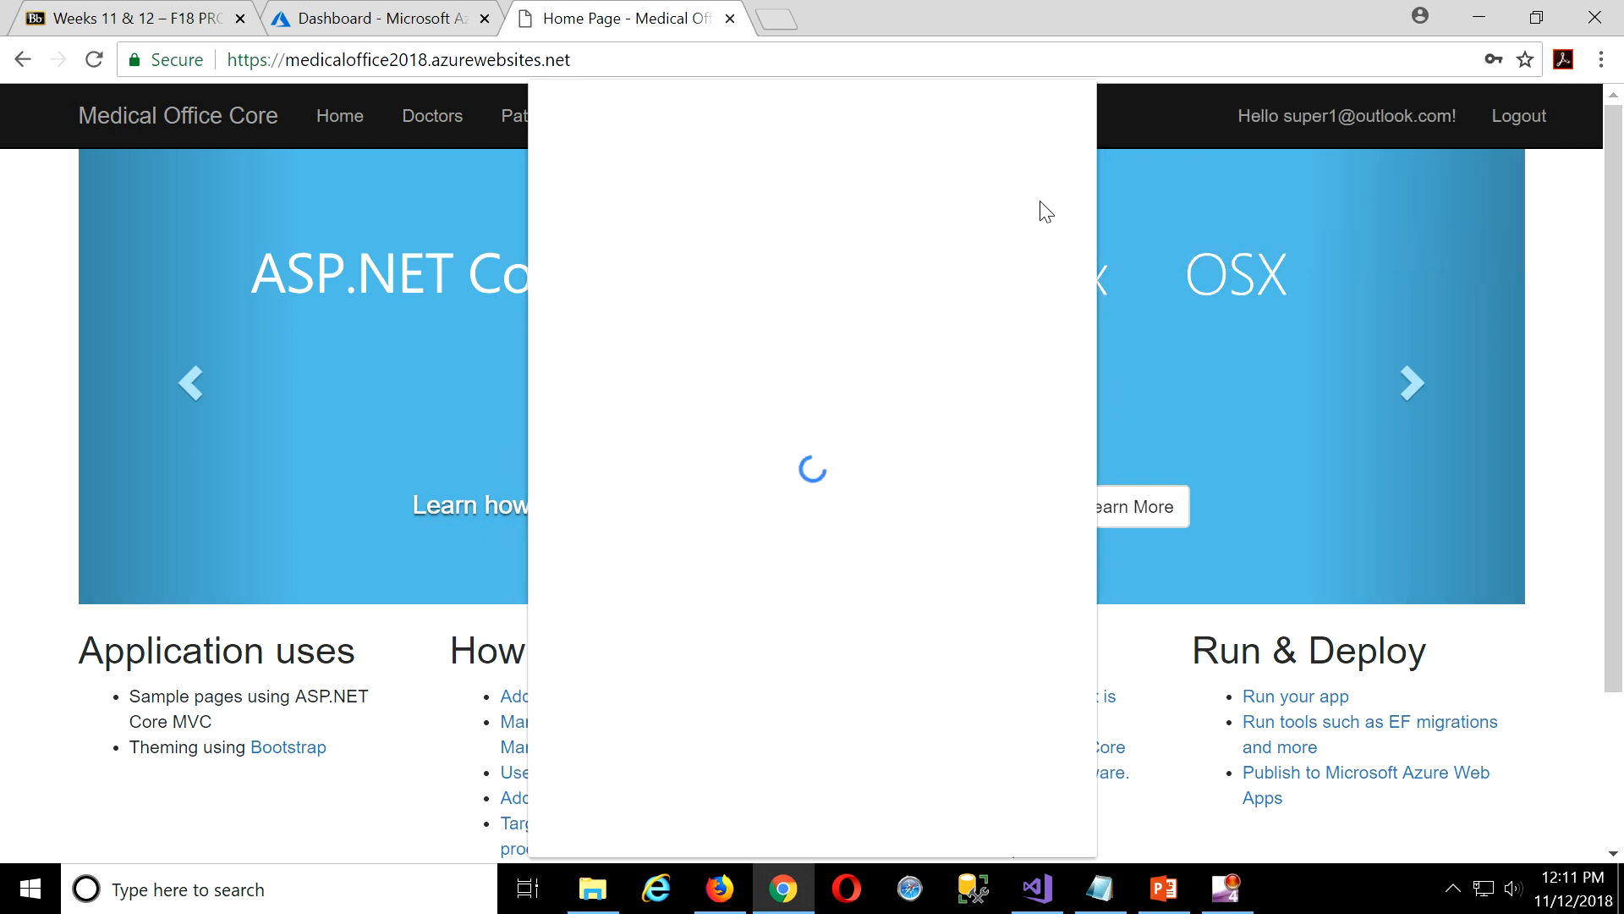
left_click(554, 106)
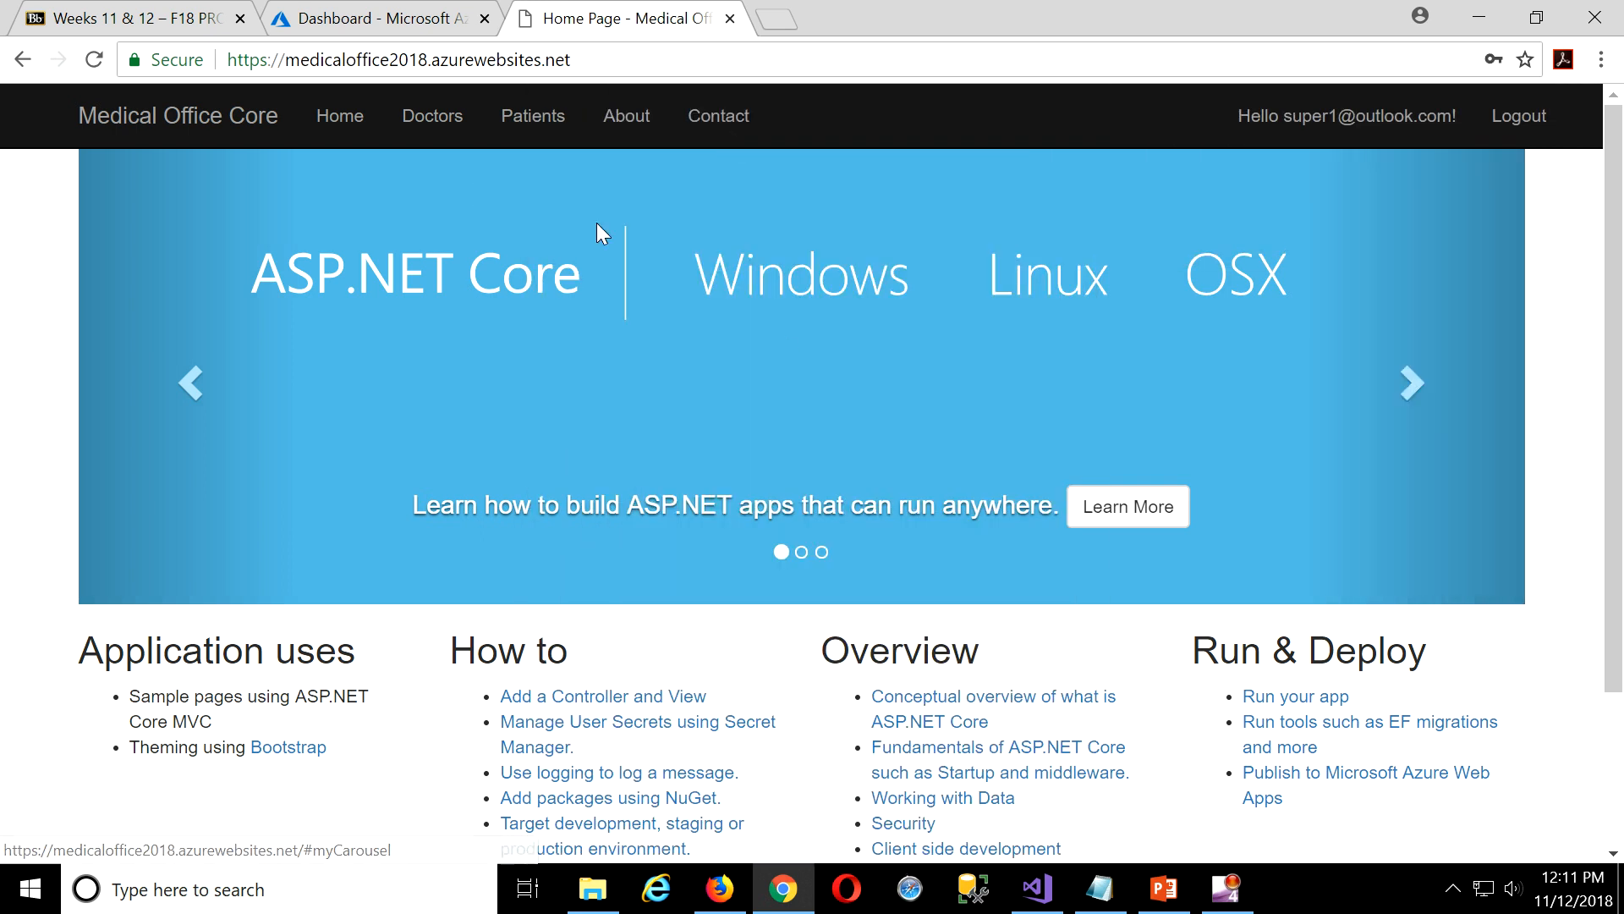
left_click(450, 123)
Edit the patient with cancer history: assign the other doctor, set Visits/Yr to 7, save.
left_click(539, 120)
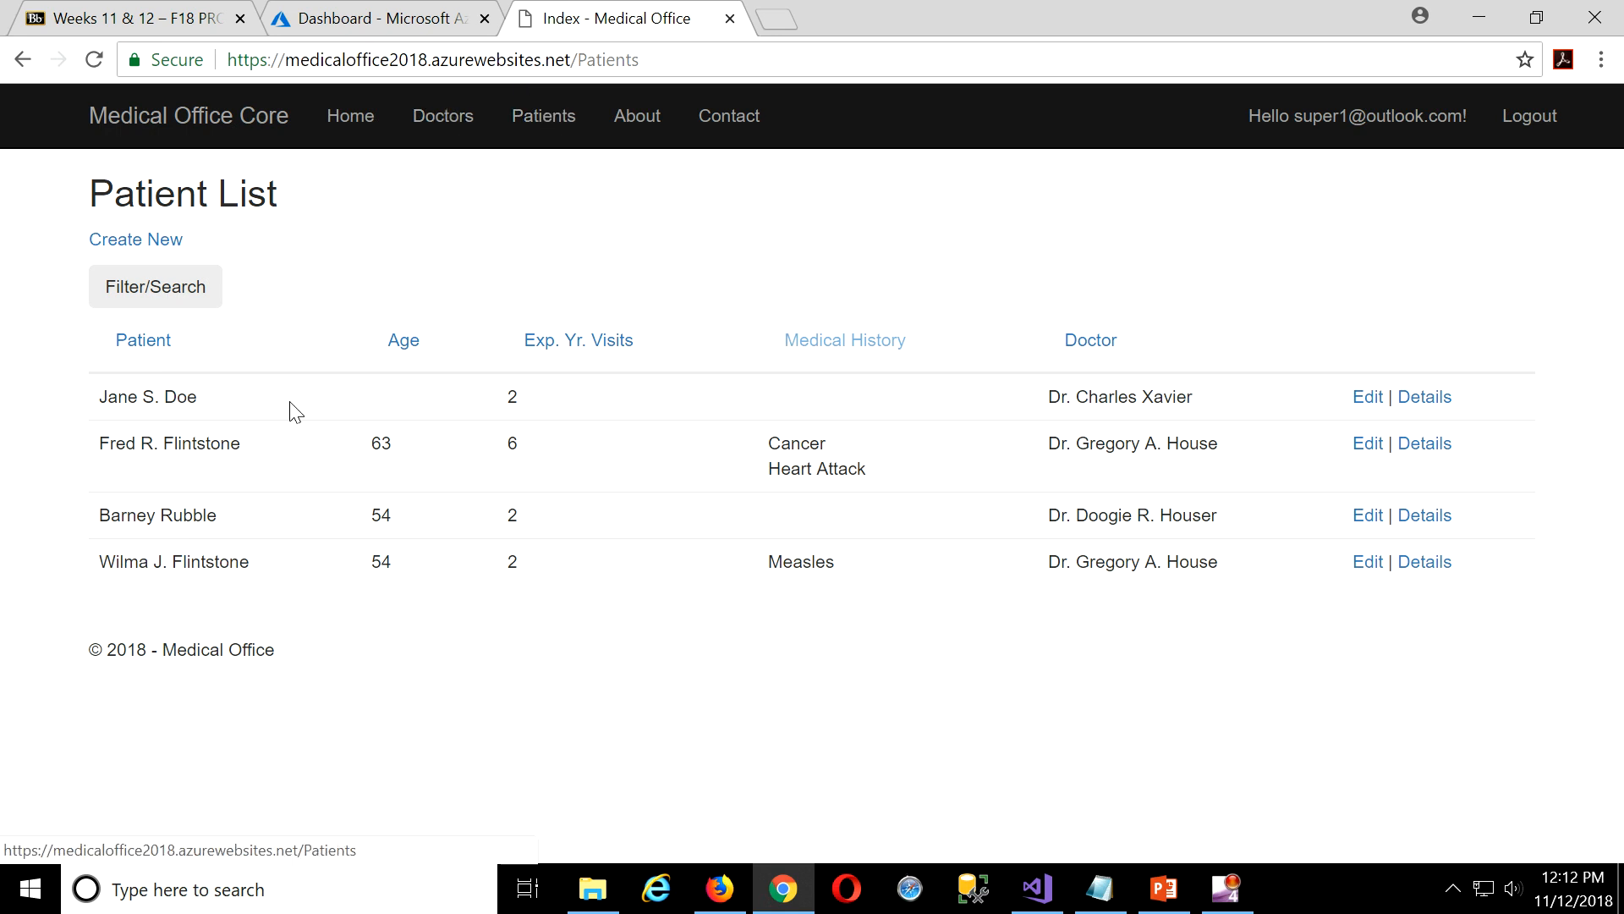
left_click(1373, 446)
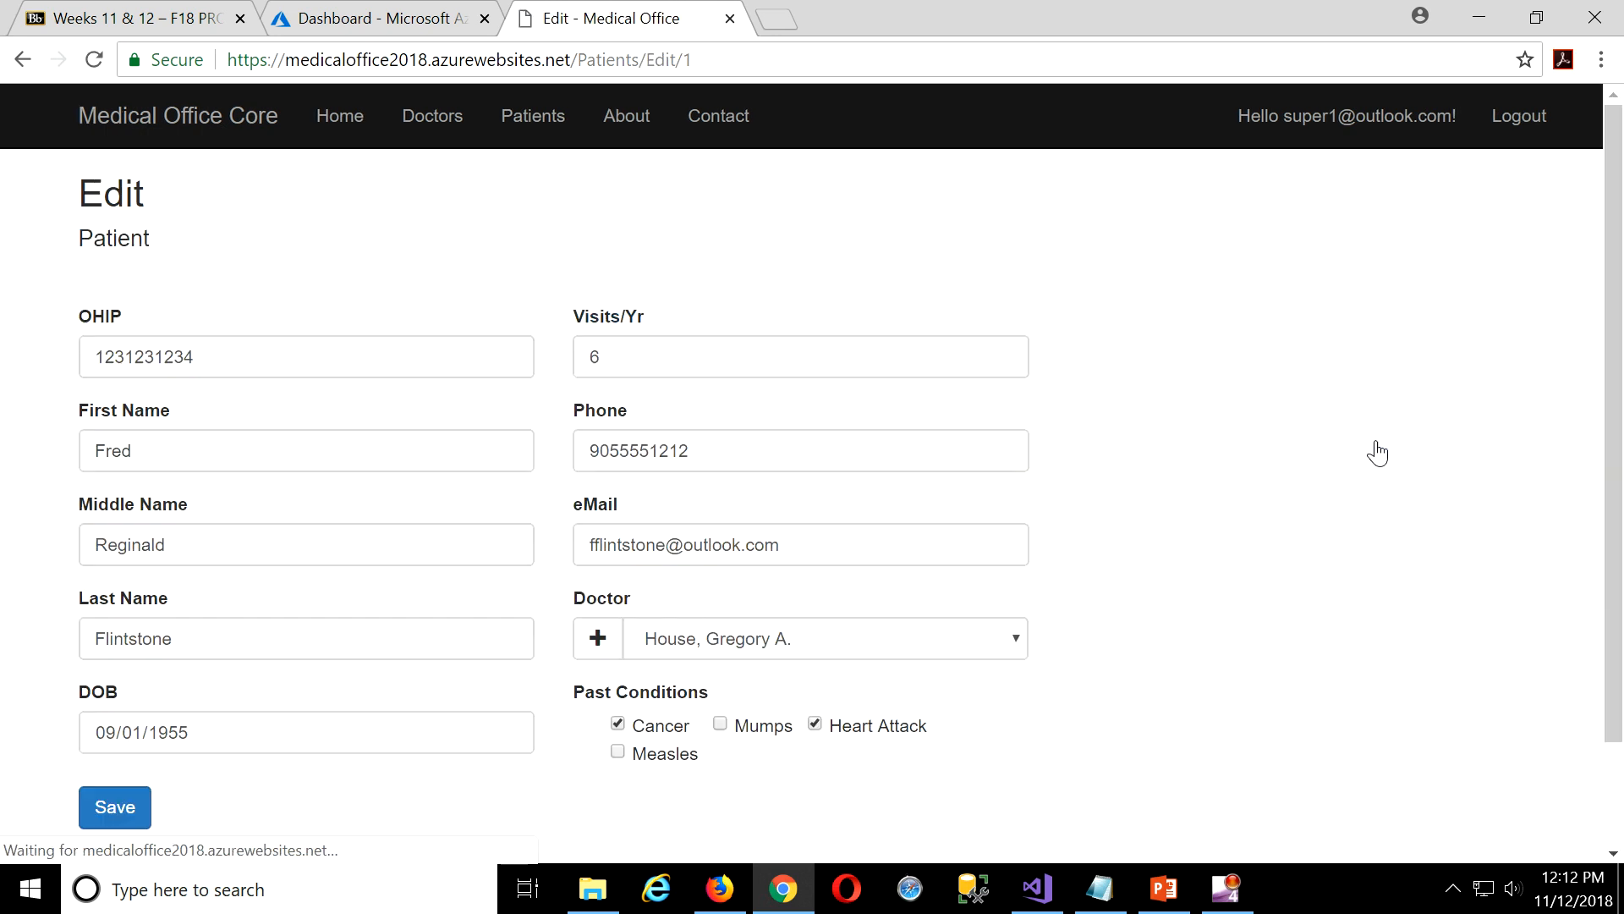
left_click(1015, 641)
left_click(846, 695)
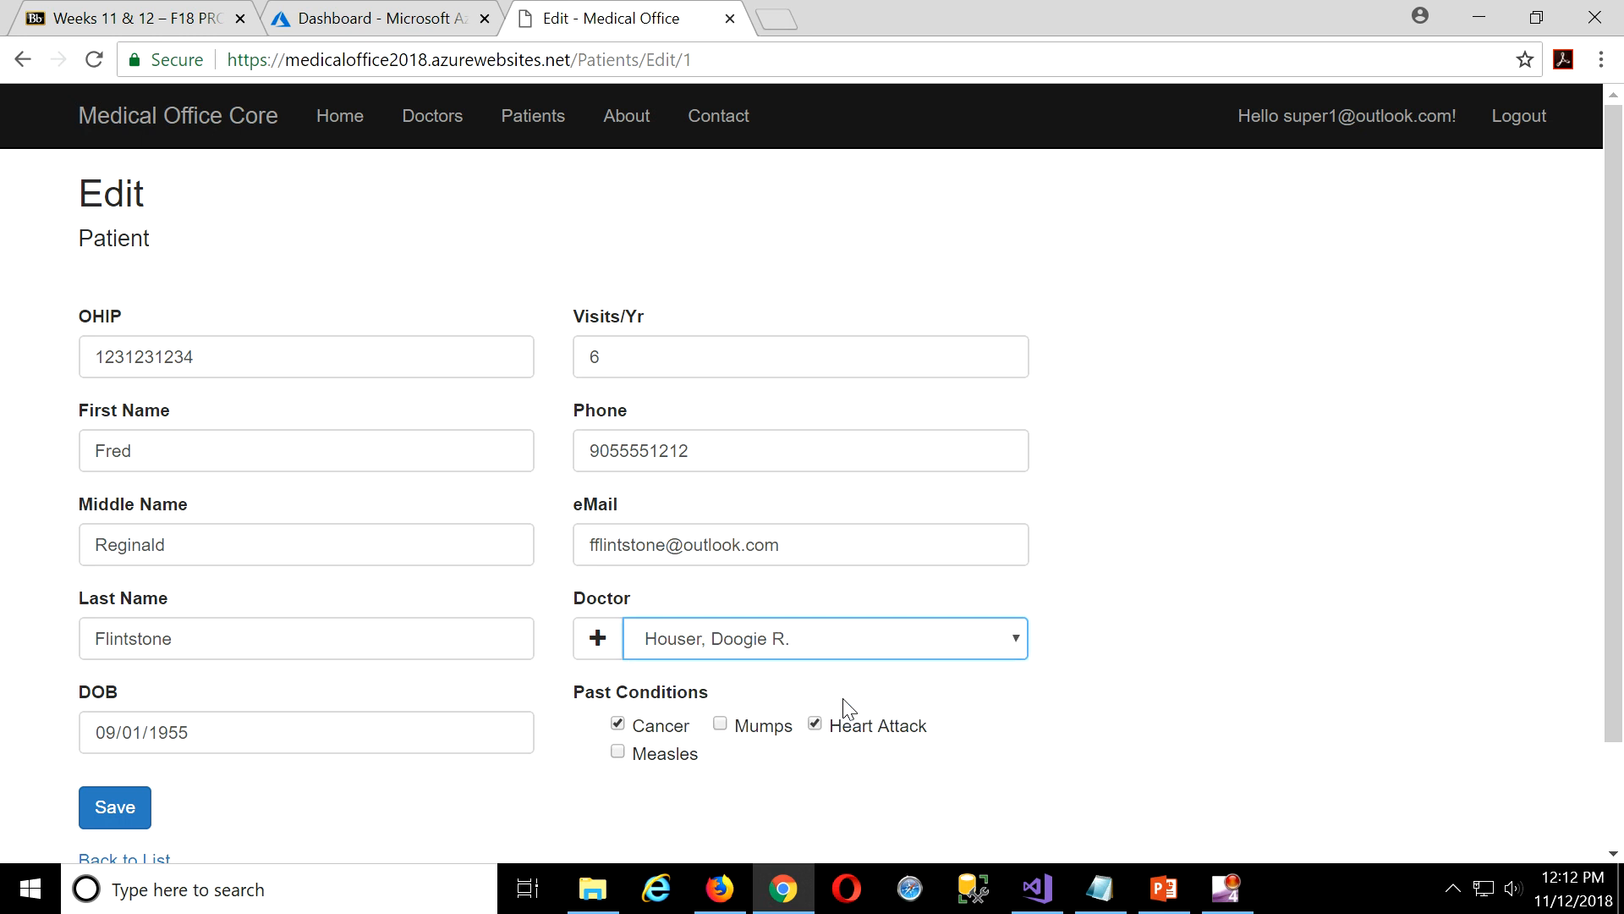
left_click(715, 359)
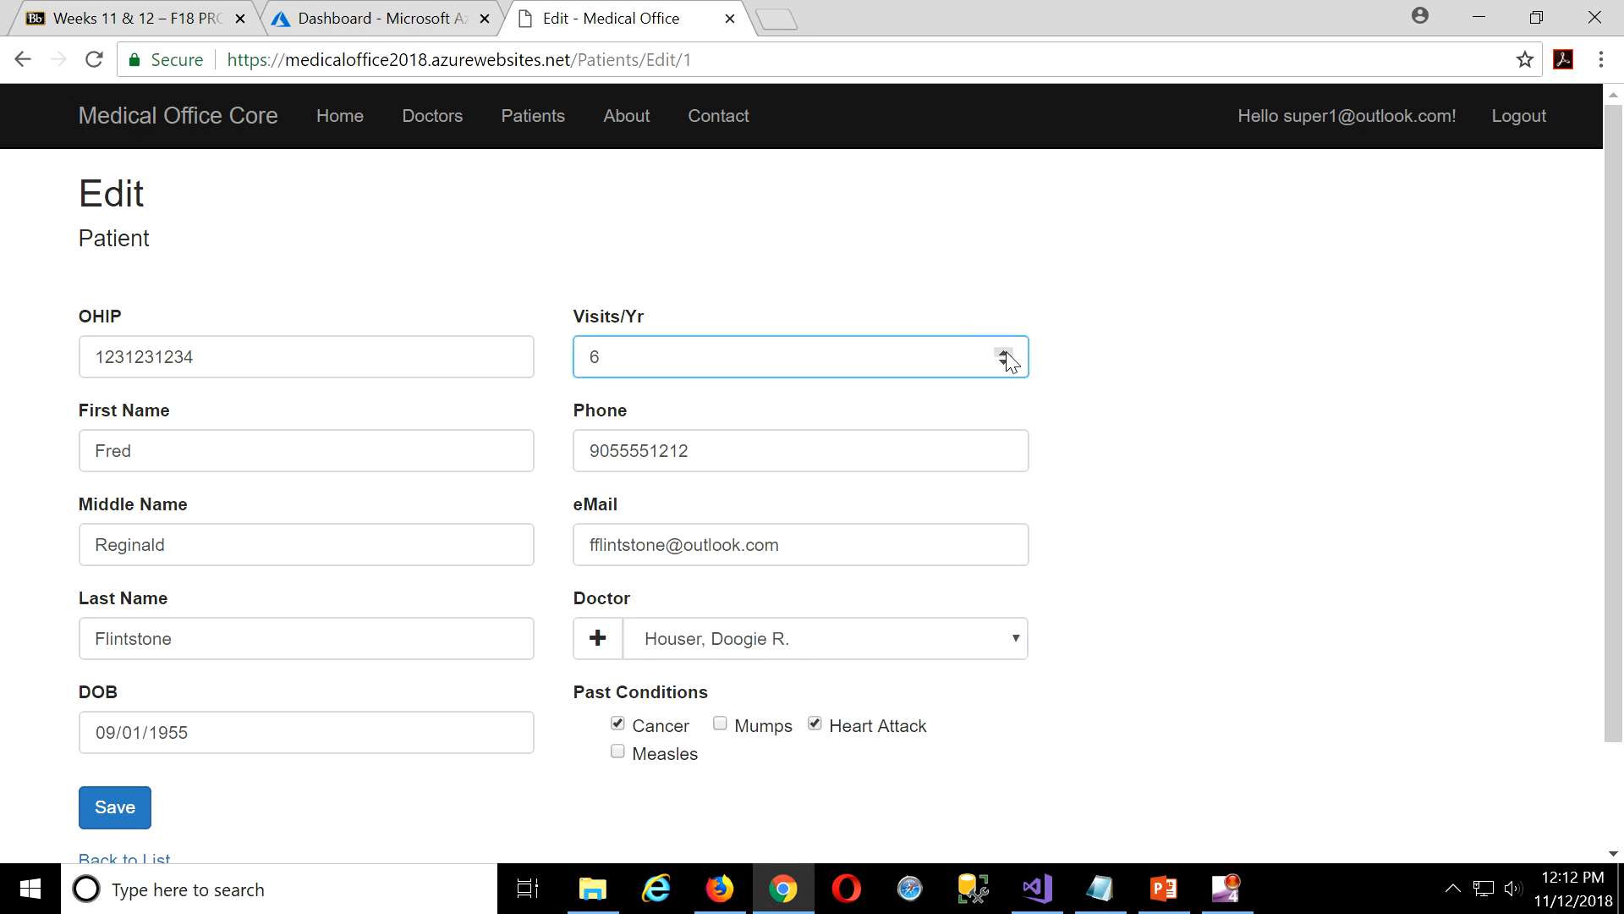
left_click(1005, 353)
left_click(120, 804)
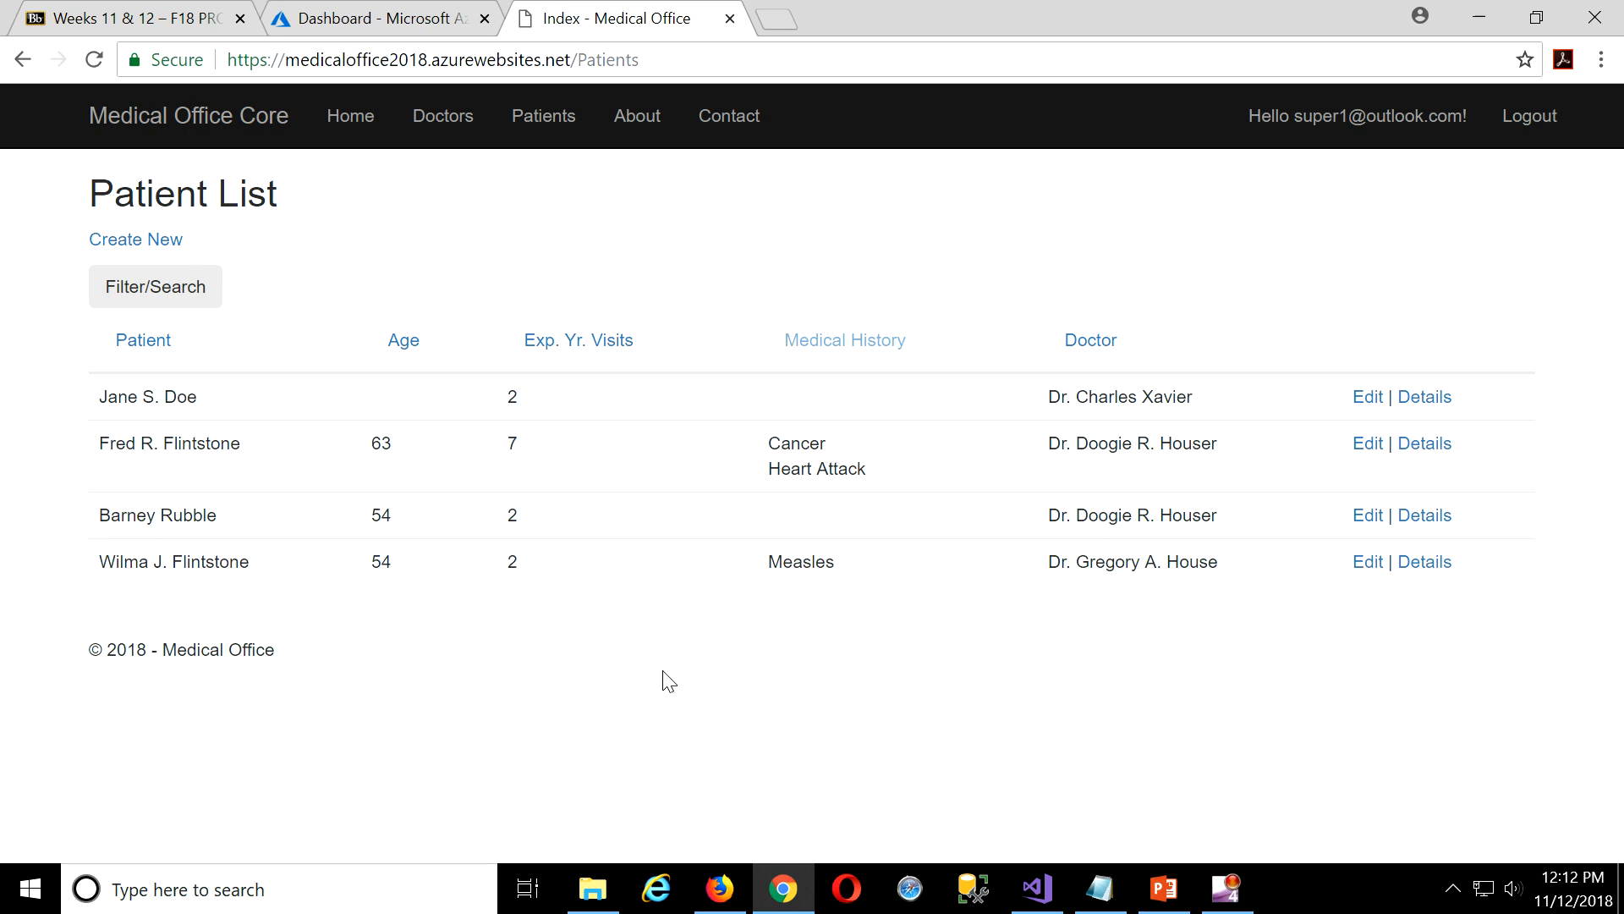
Log out, log back in with the admin account, save its password, and view User Roles.
left_click(1528, 114)
left_click(1528, 116)
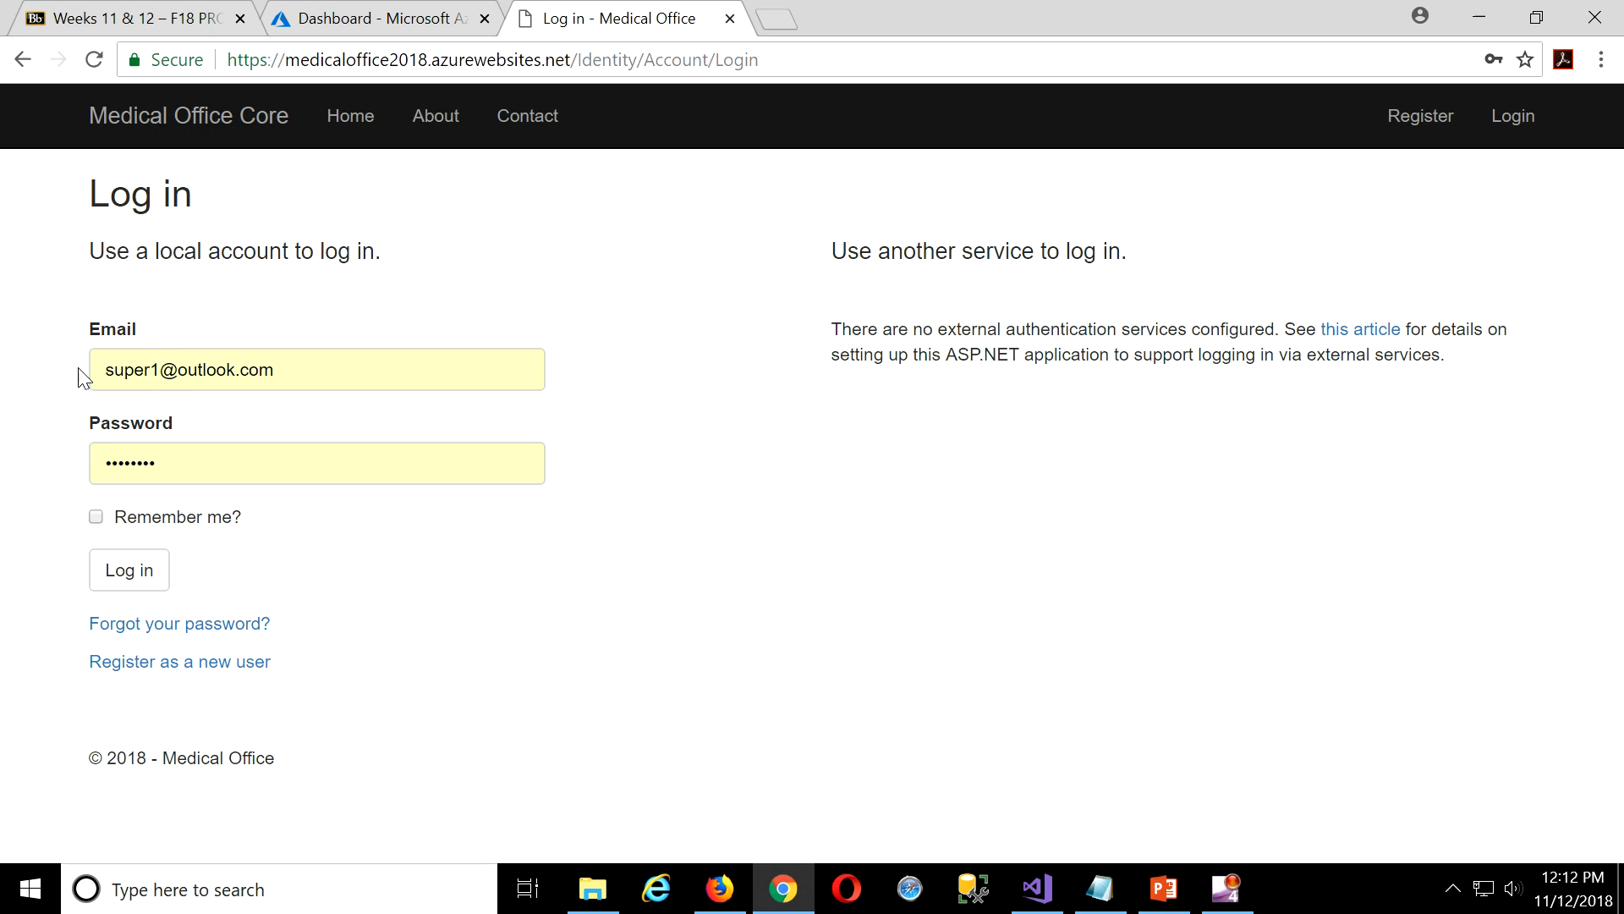
left_click(154, 371)
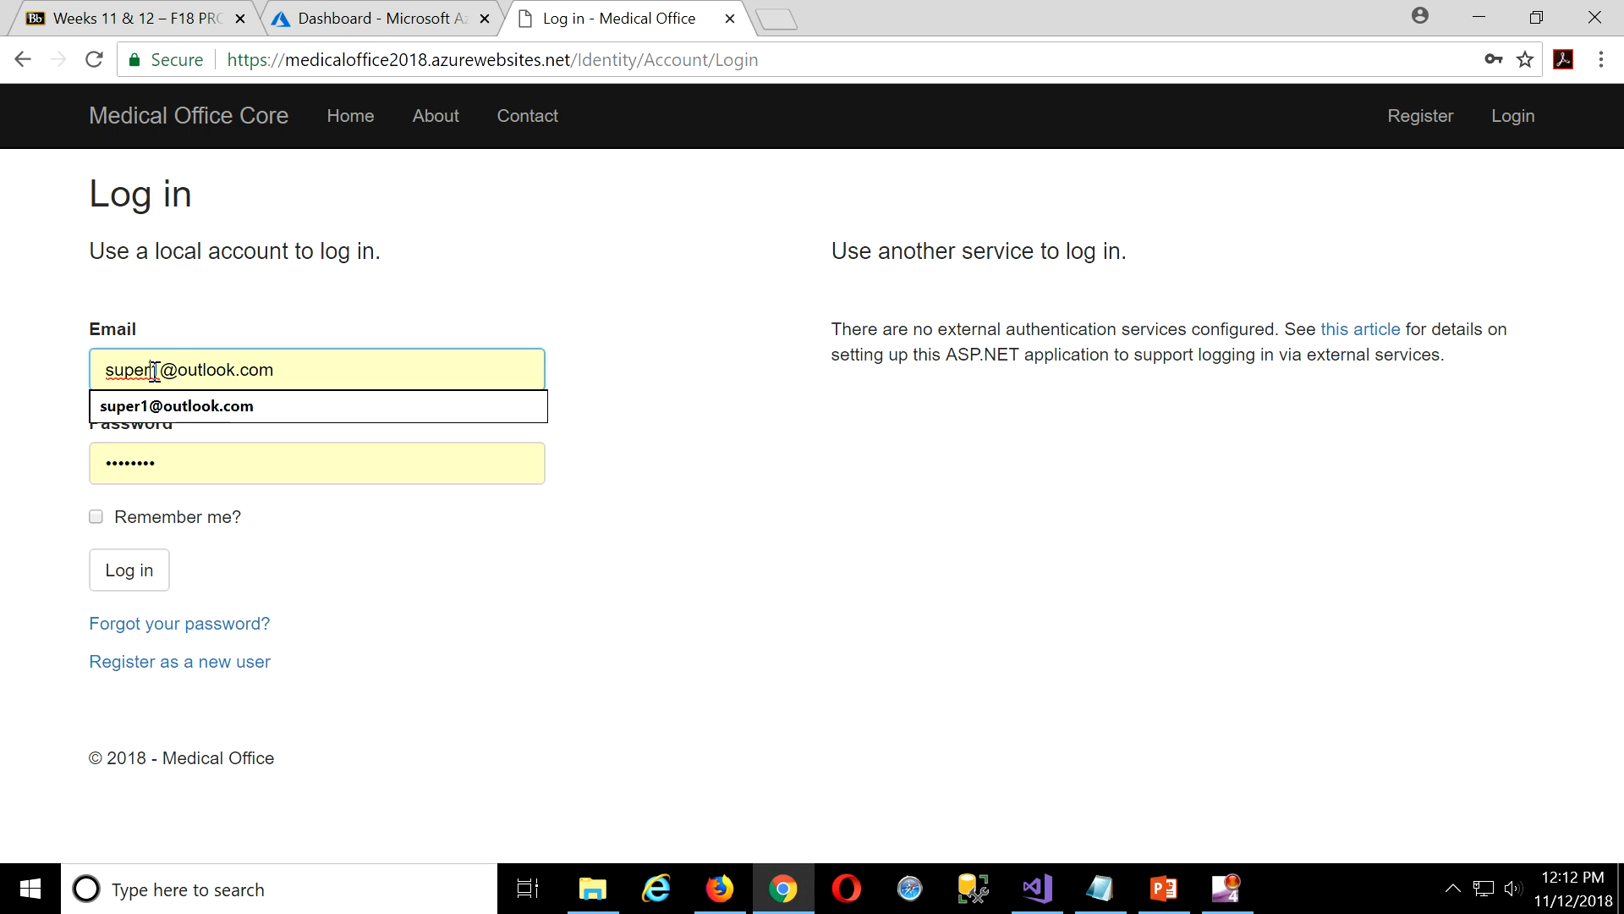
key("BackSpace")
key("BackSpace")
key("BackSpace")
key("BackSpace")
key("BackSpace")
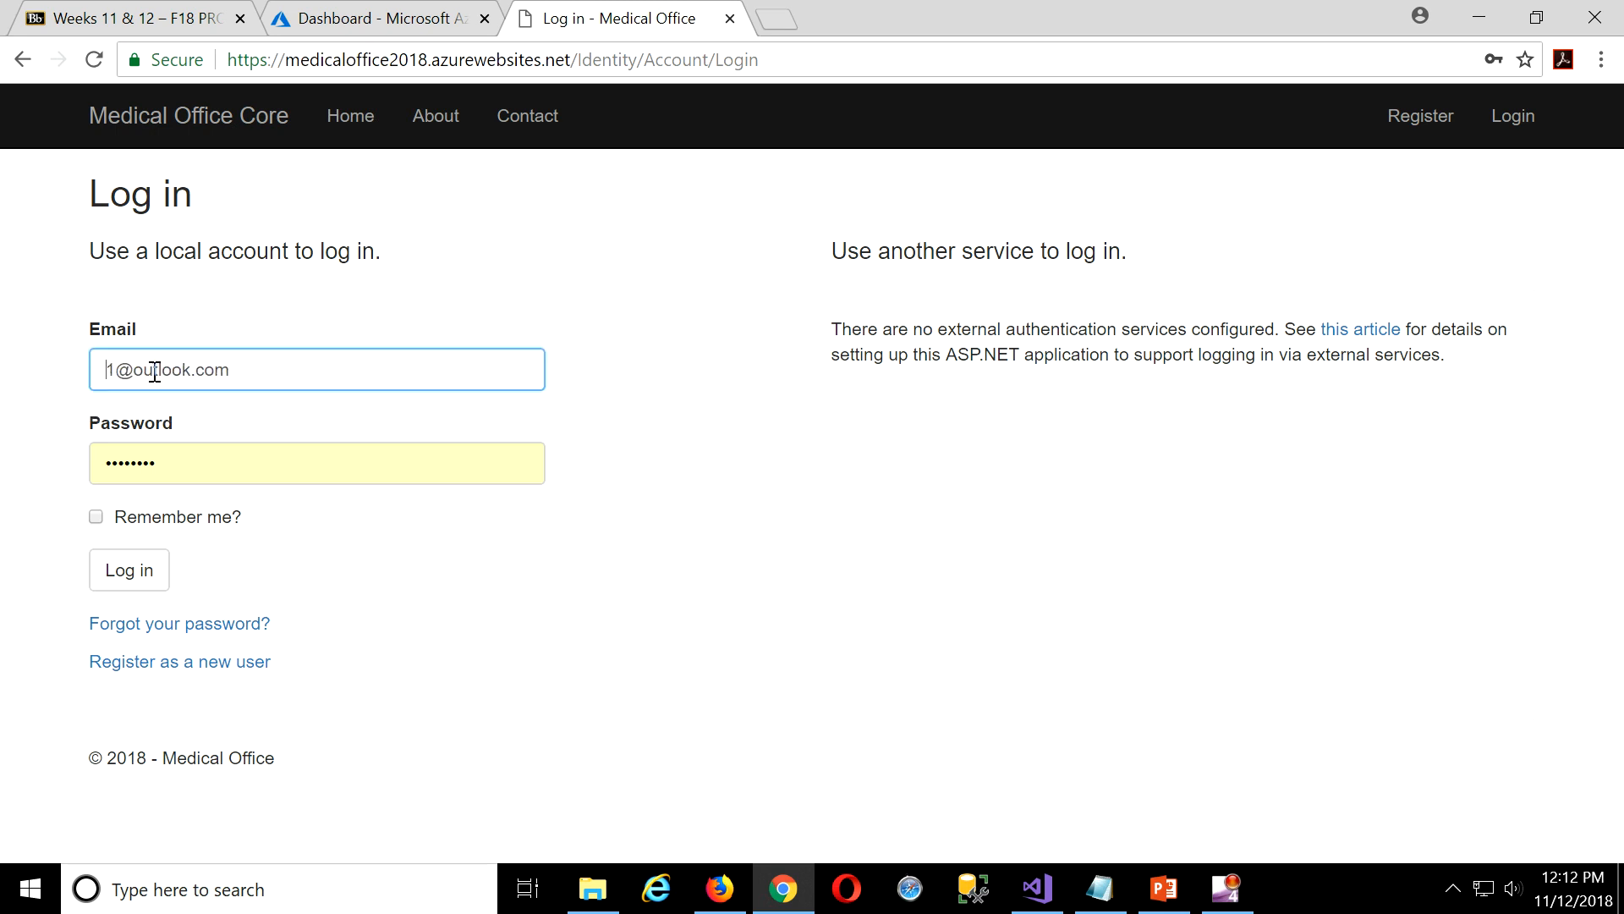
type("admin")
left_click(129, 566)
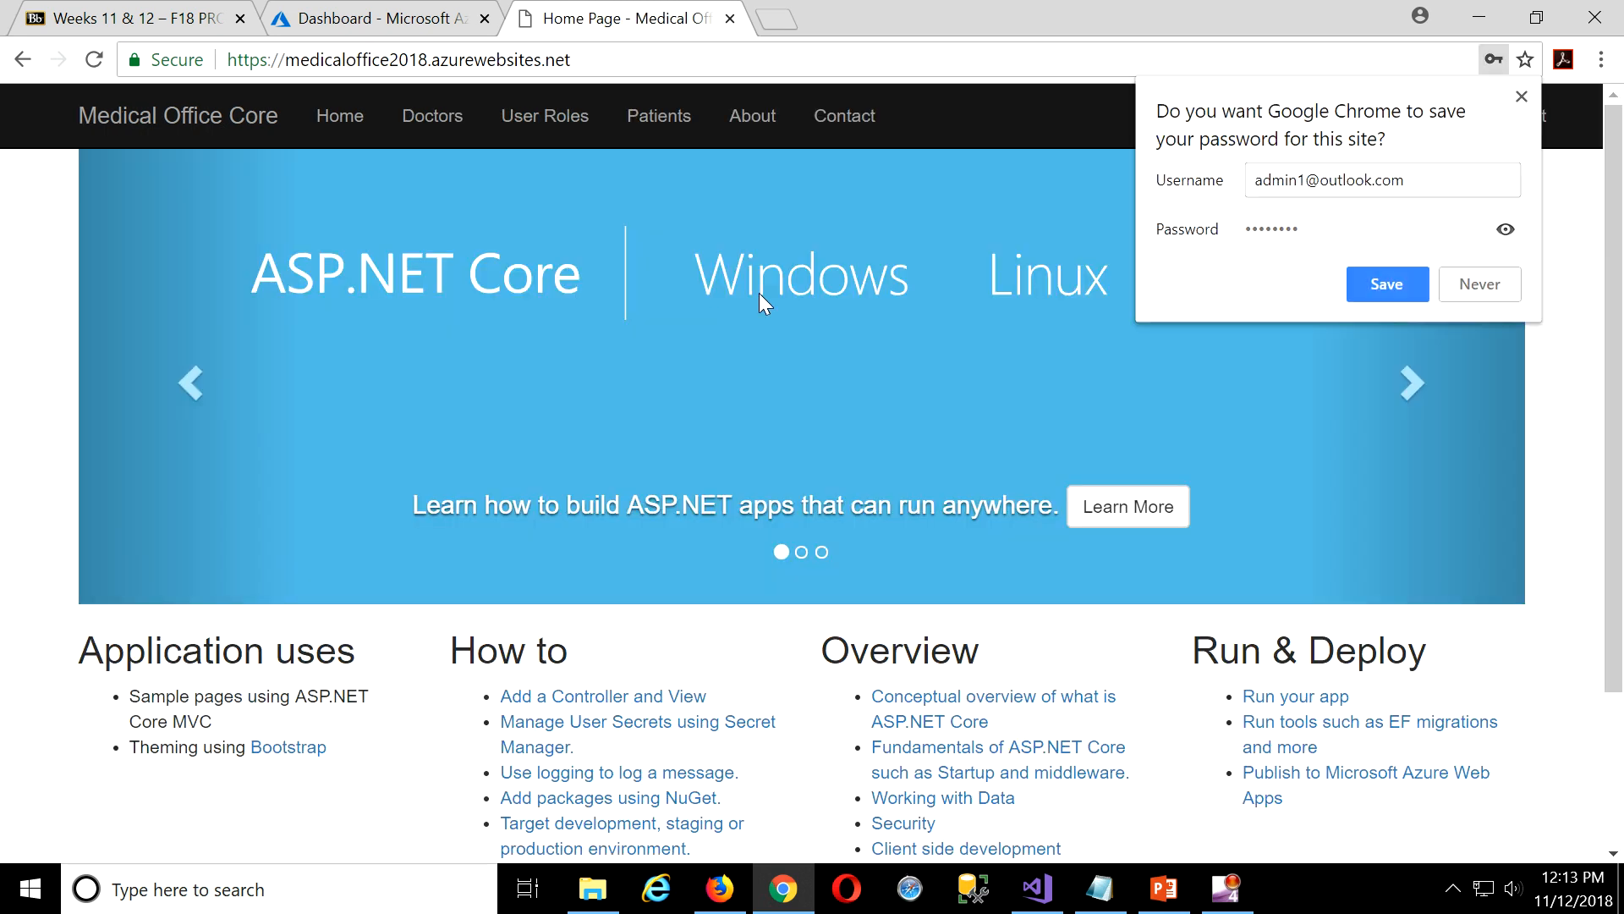
left_click(1409, 284)
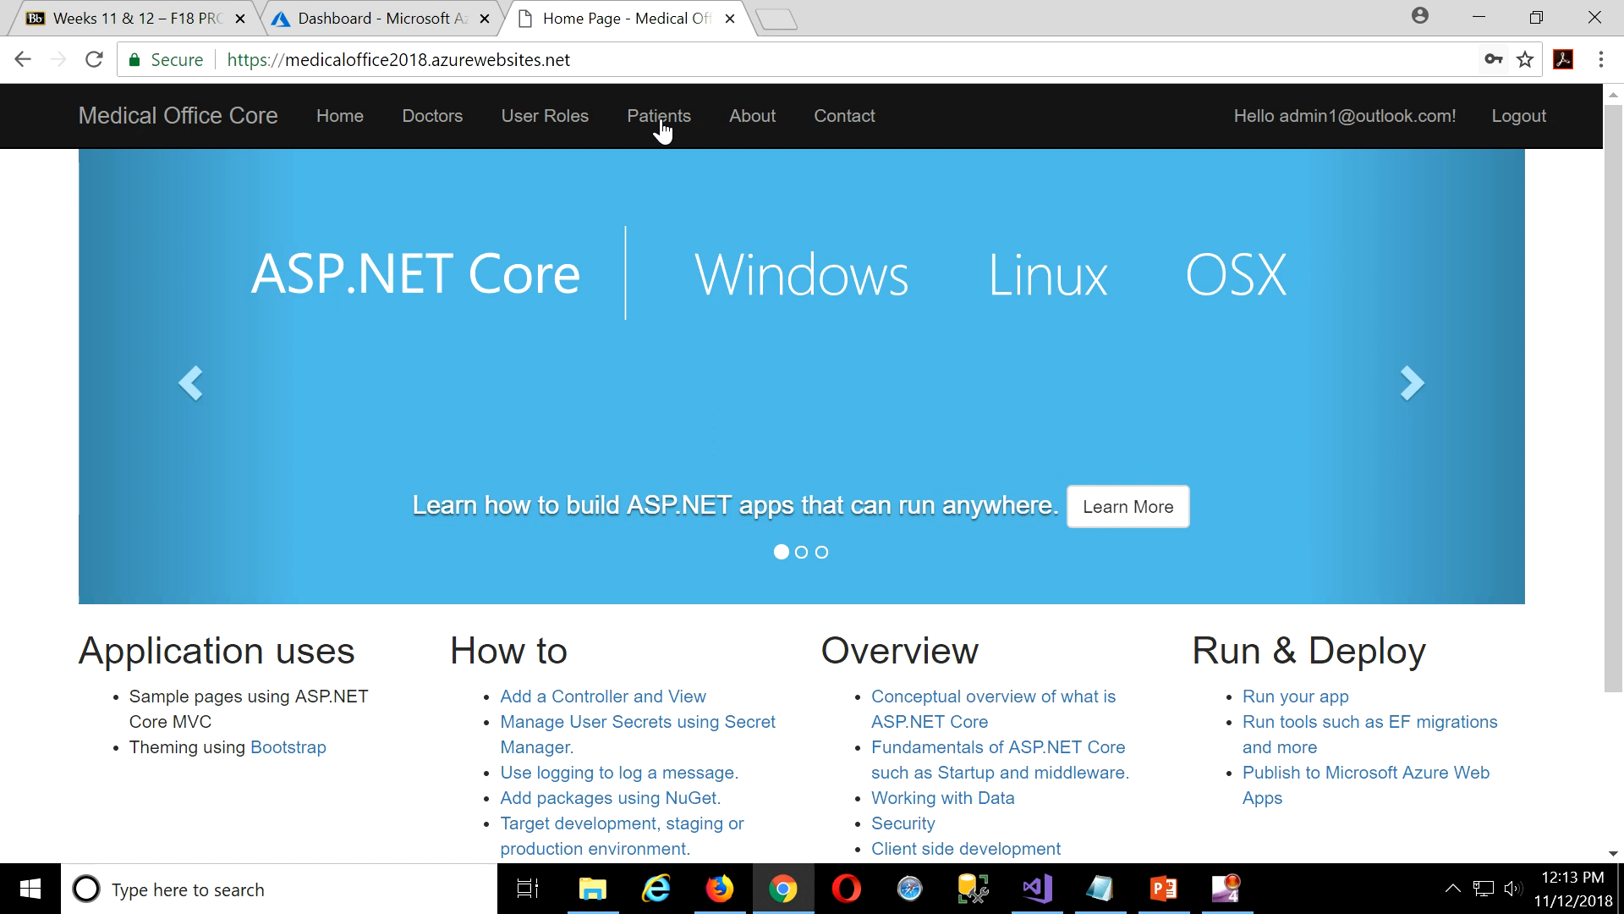
left_click(571, 120)
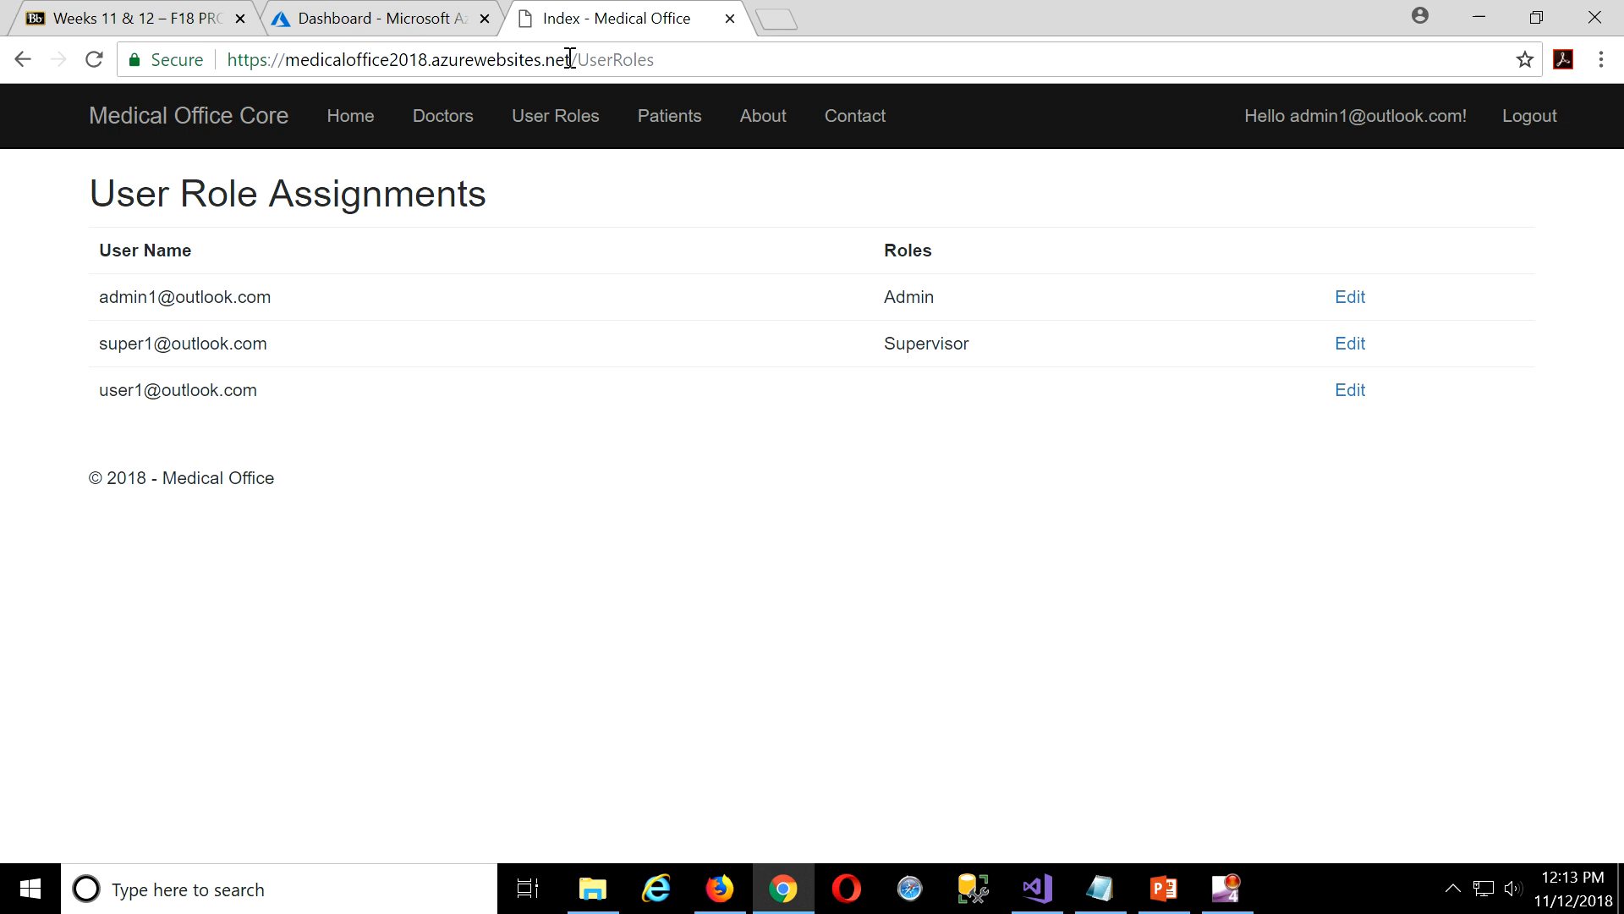
left_click_drag(570, 59, 286, 58)
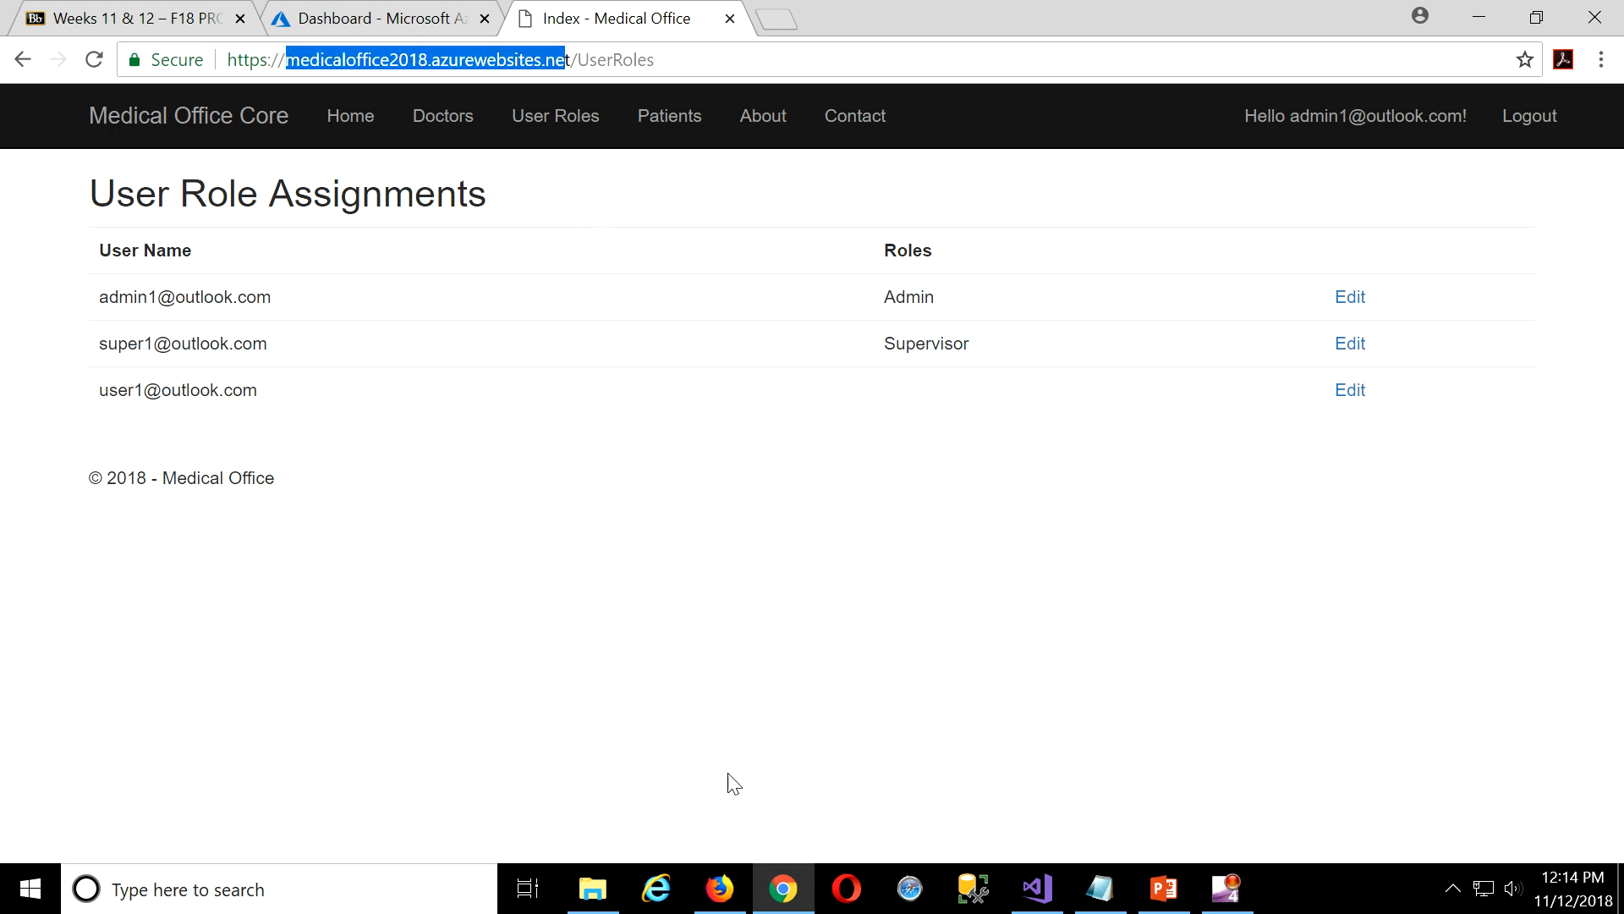
left_click(656, 888)
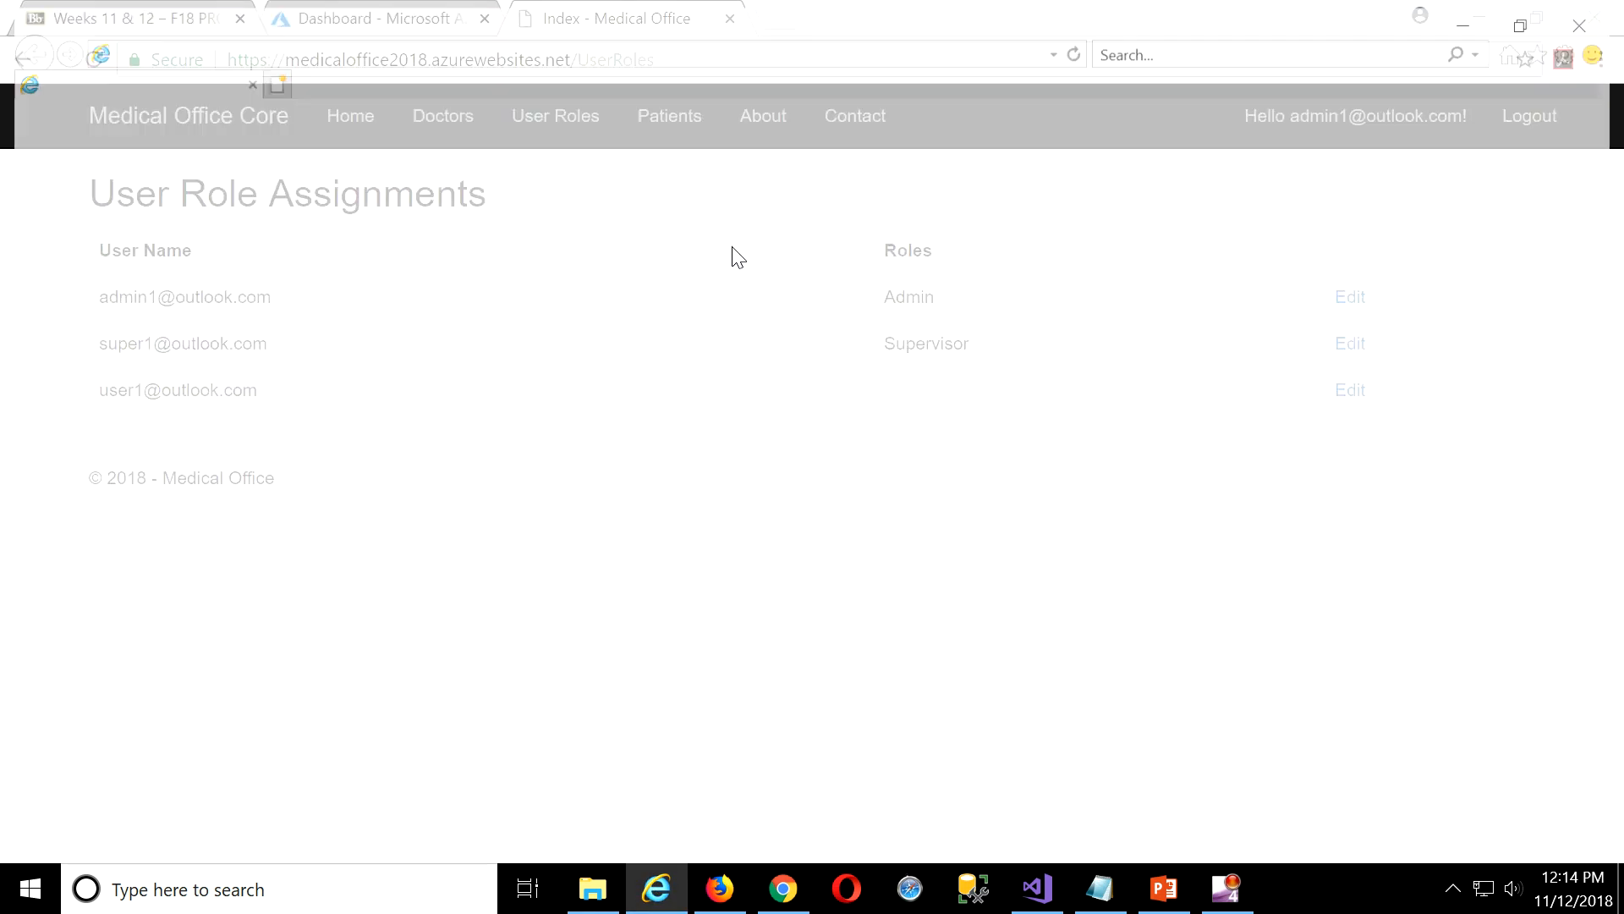
left_click(872, 47)
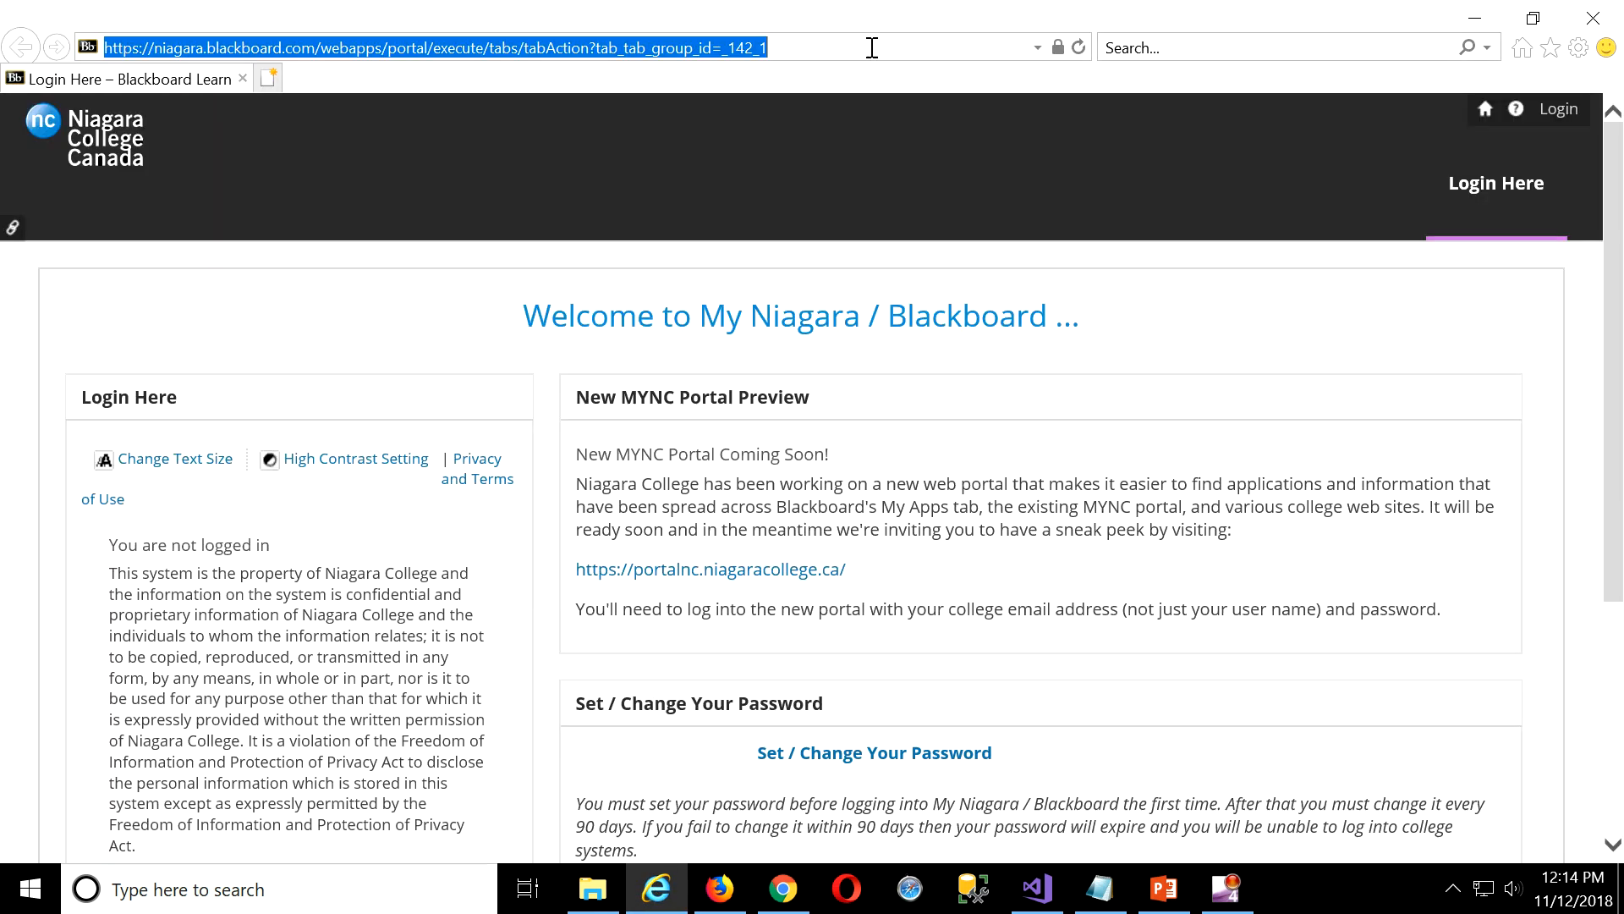
type("medicaloffice2018.azurewebsites.ne/")
key("Return")
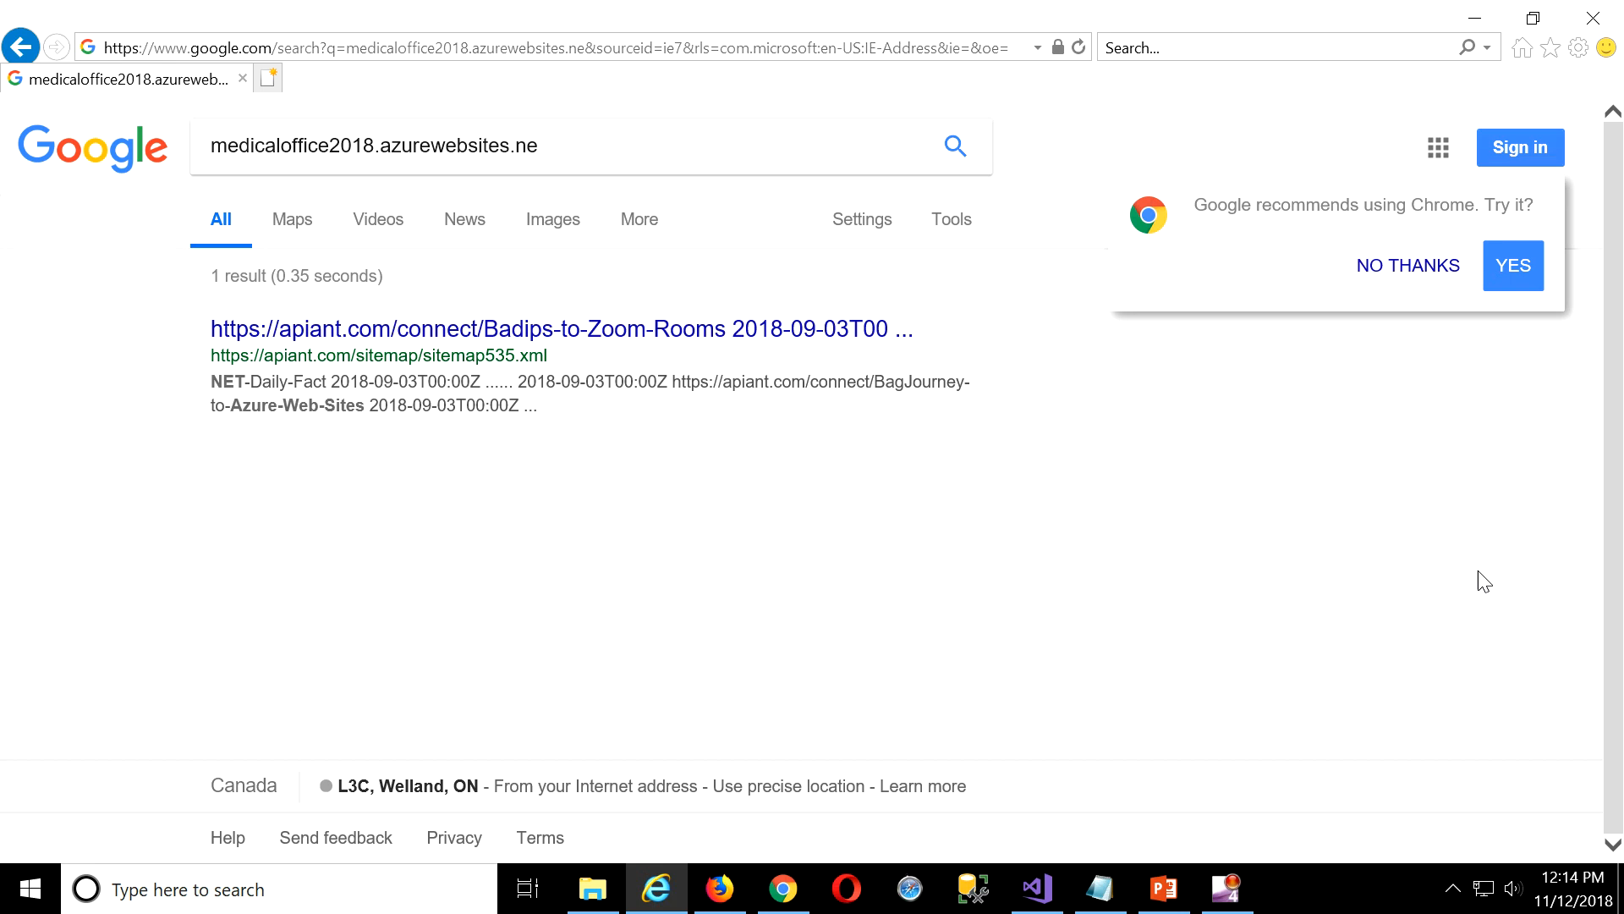
left_click(1513, 266)
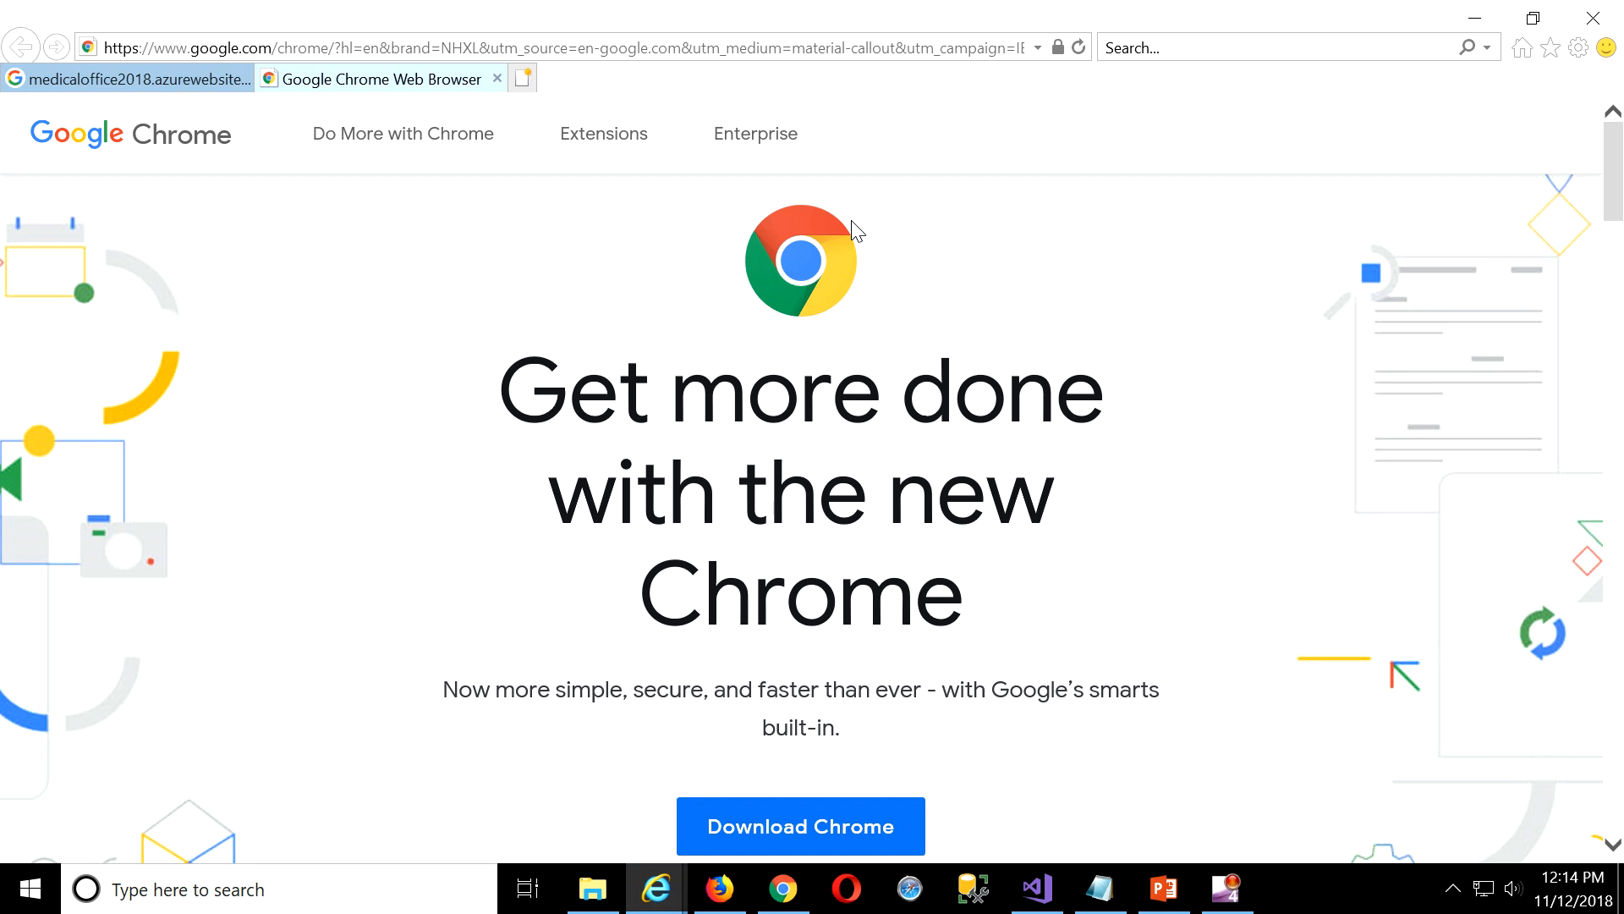
left_click(498, 78)
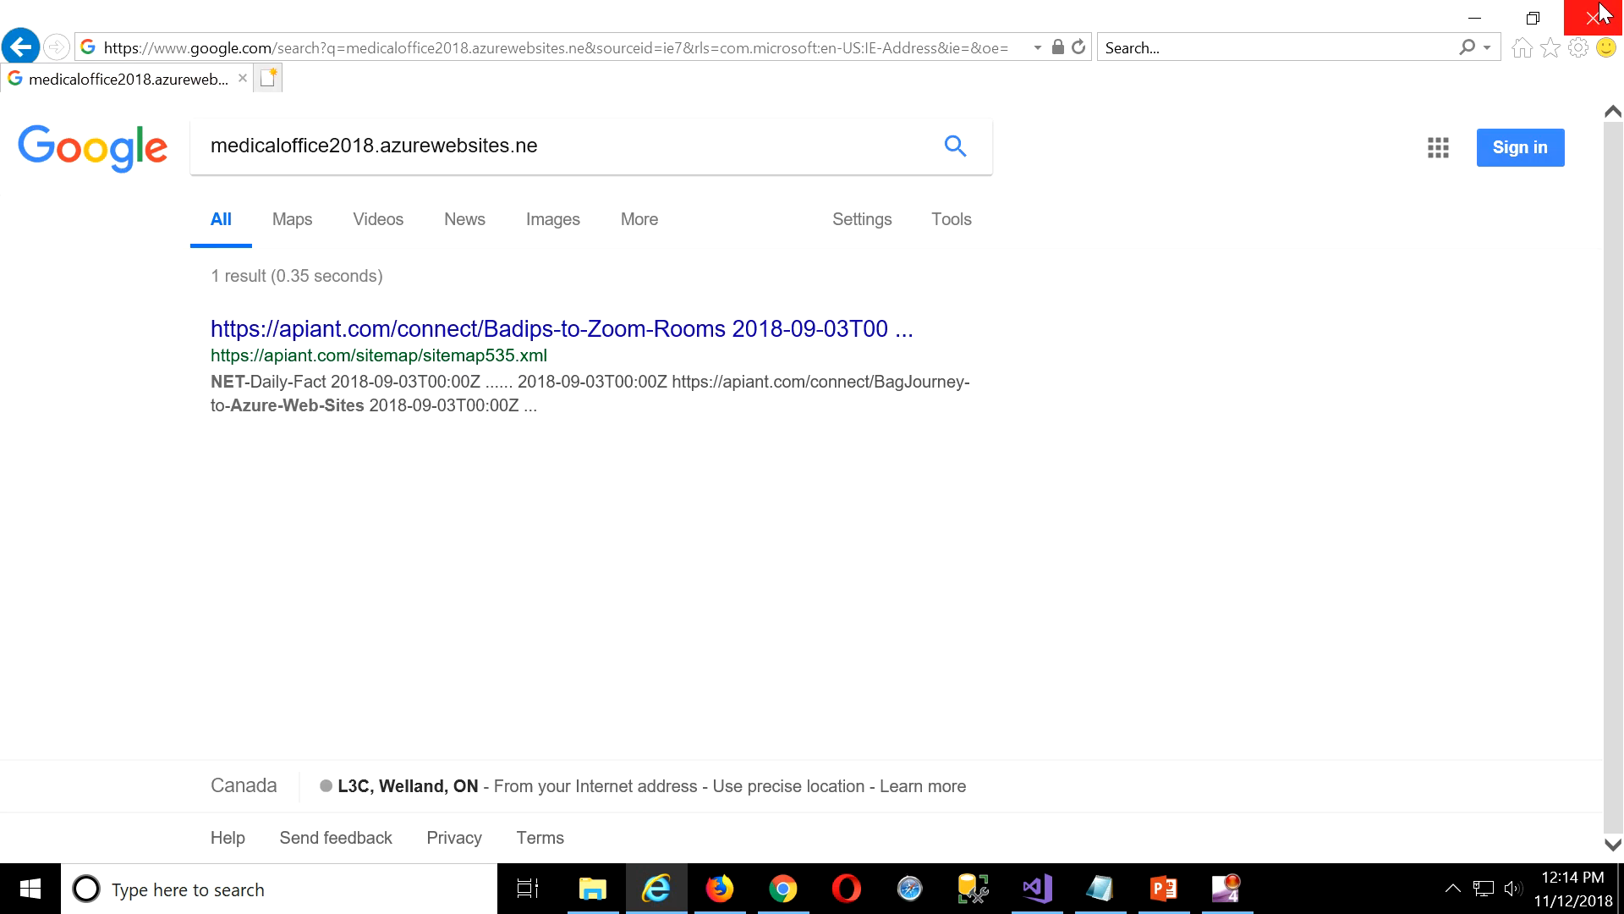
left_click(1595, 15)
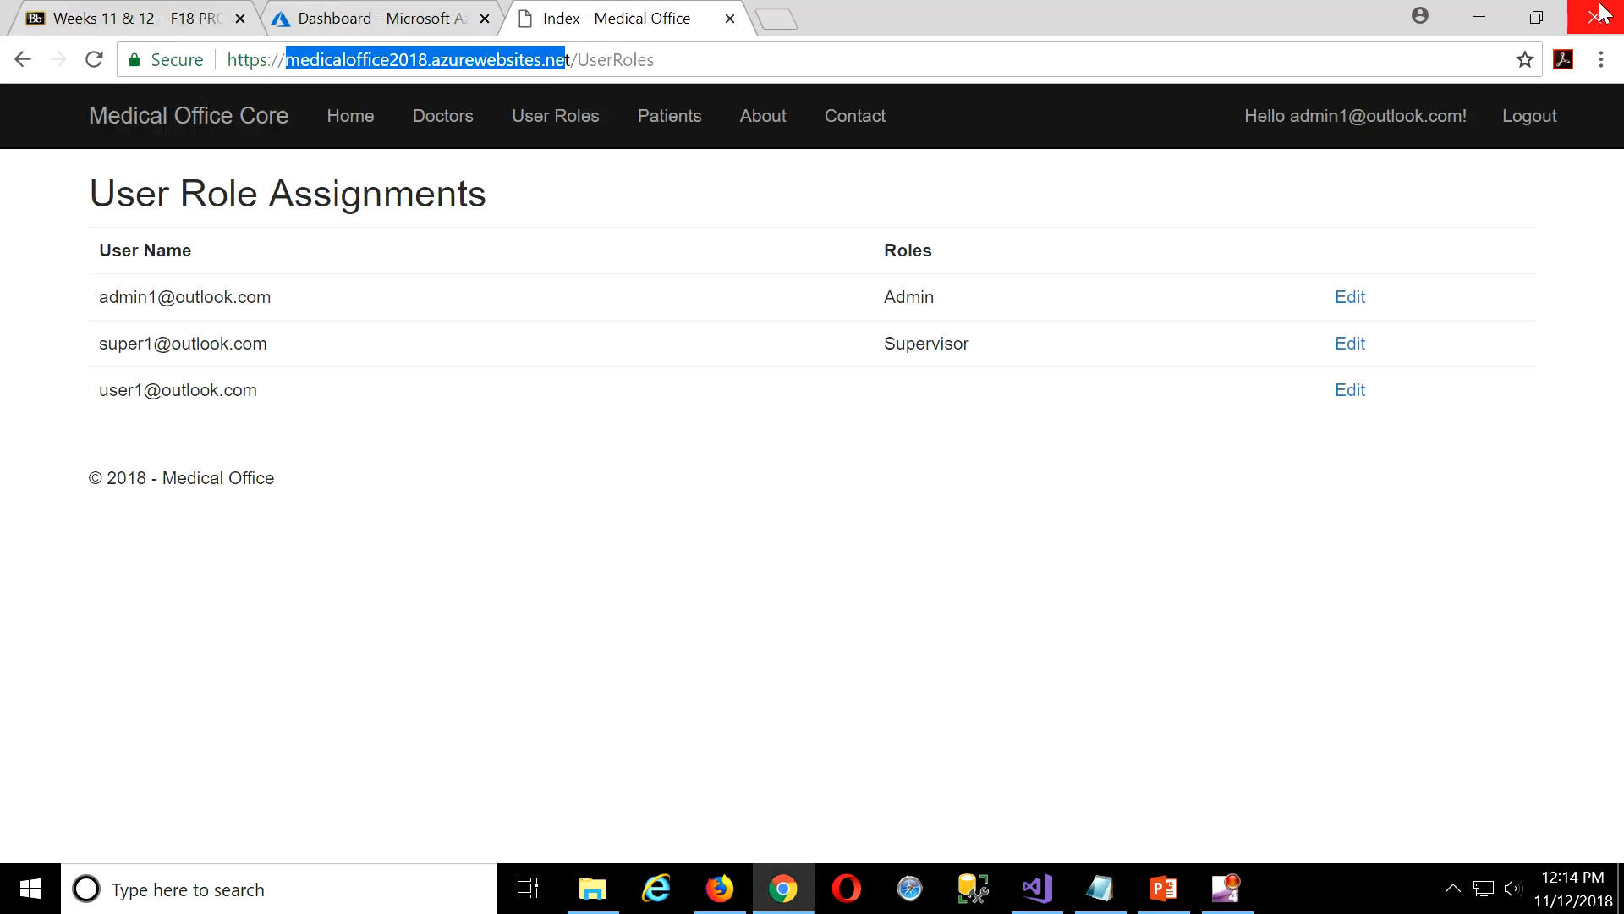
Review the User Roles, Doctors and Patients pages as admin, then close the site's tab.
left_click(543, 127)
left_click(433, 125)
left_click(690, 127)
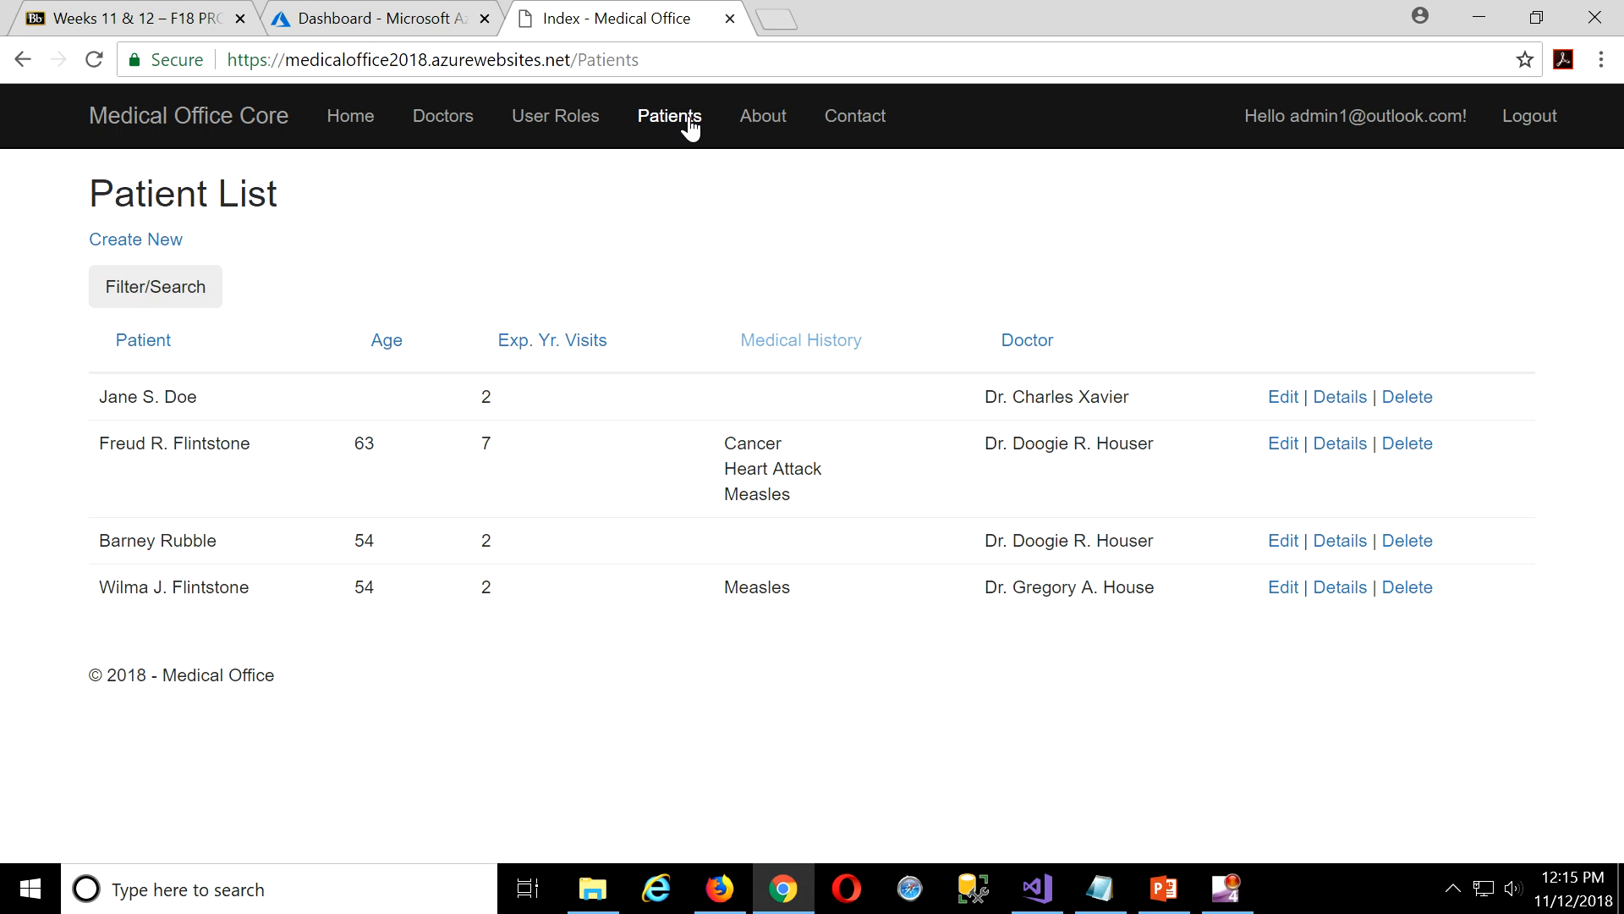
left_click(570, 119)
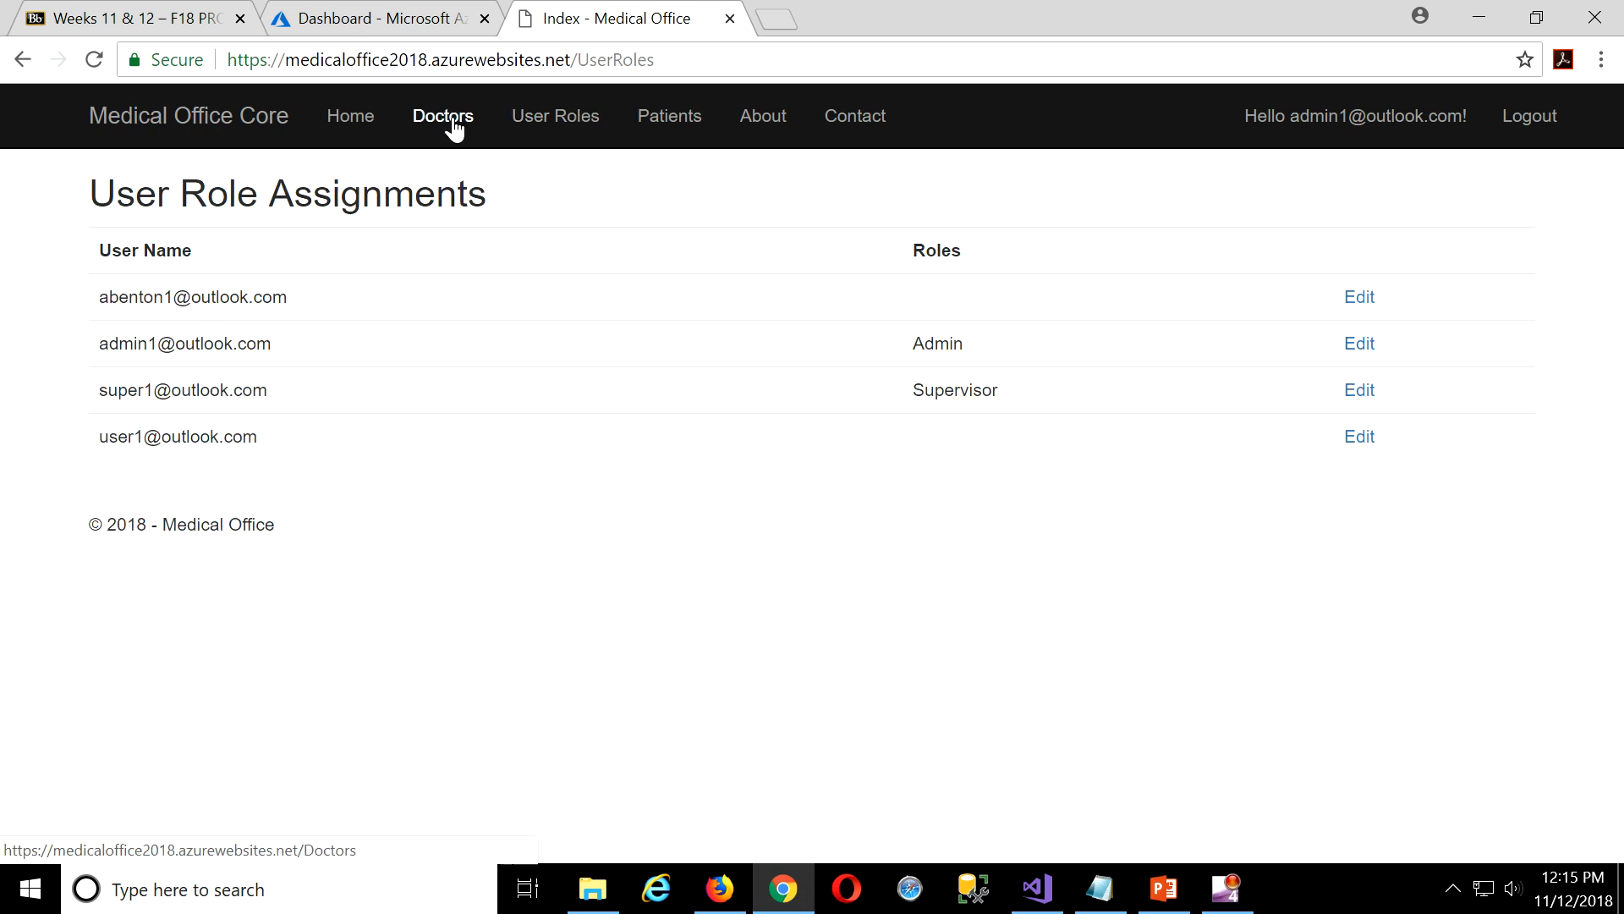
left_click(449, 124)
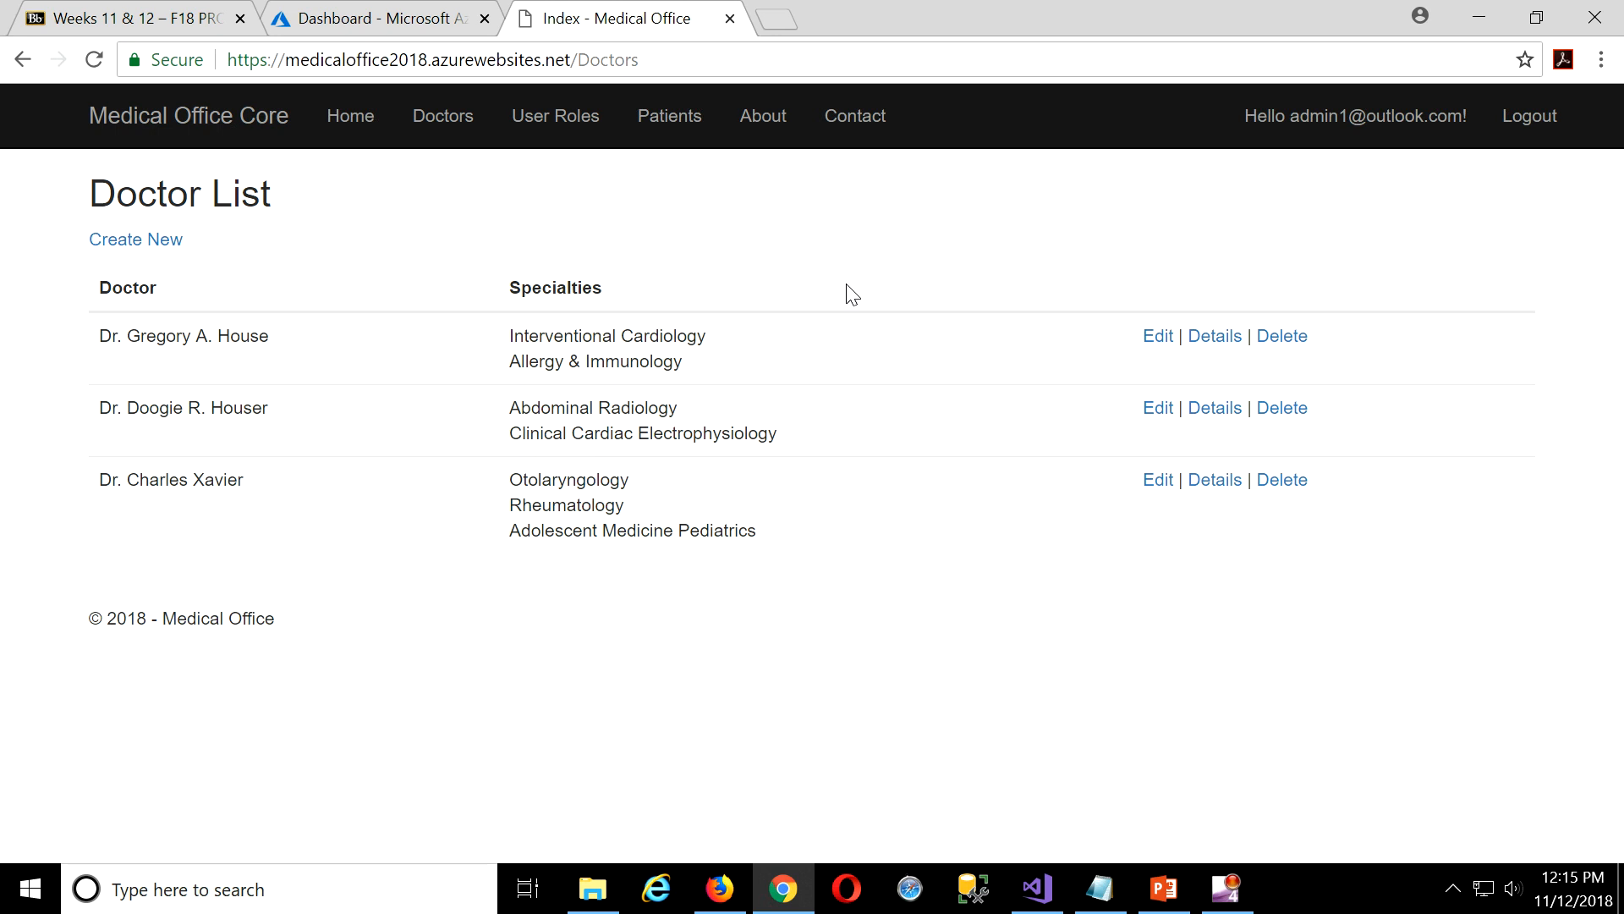
left_click(426, 125)
left_click(669, 118)
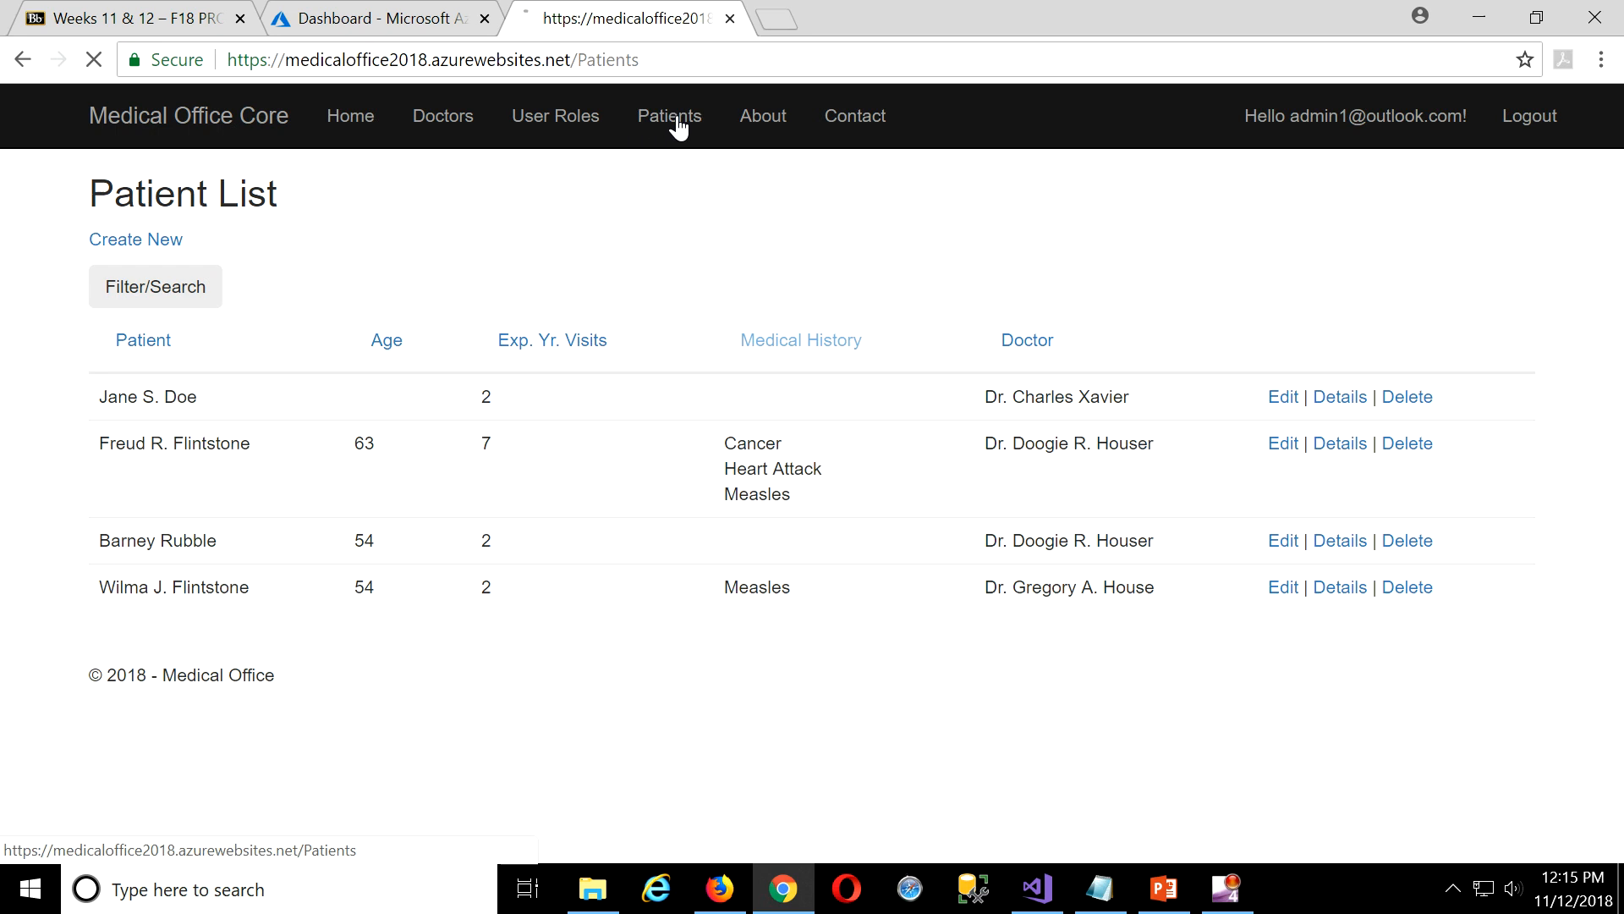
left_click(730, 18)
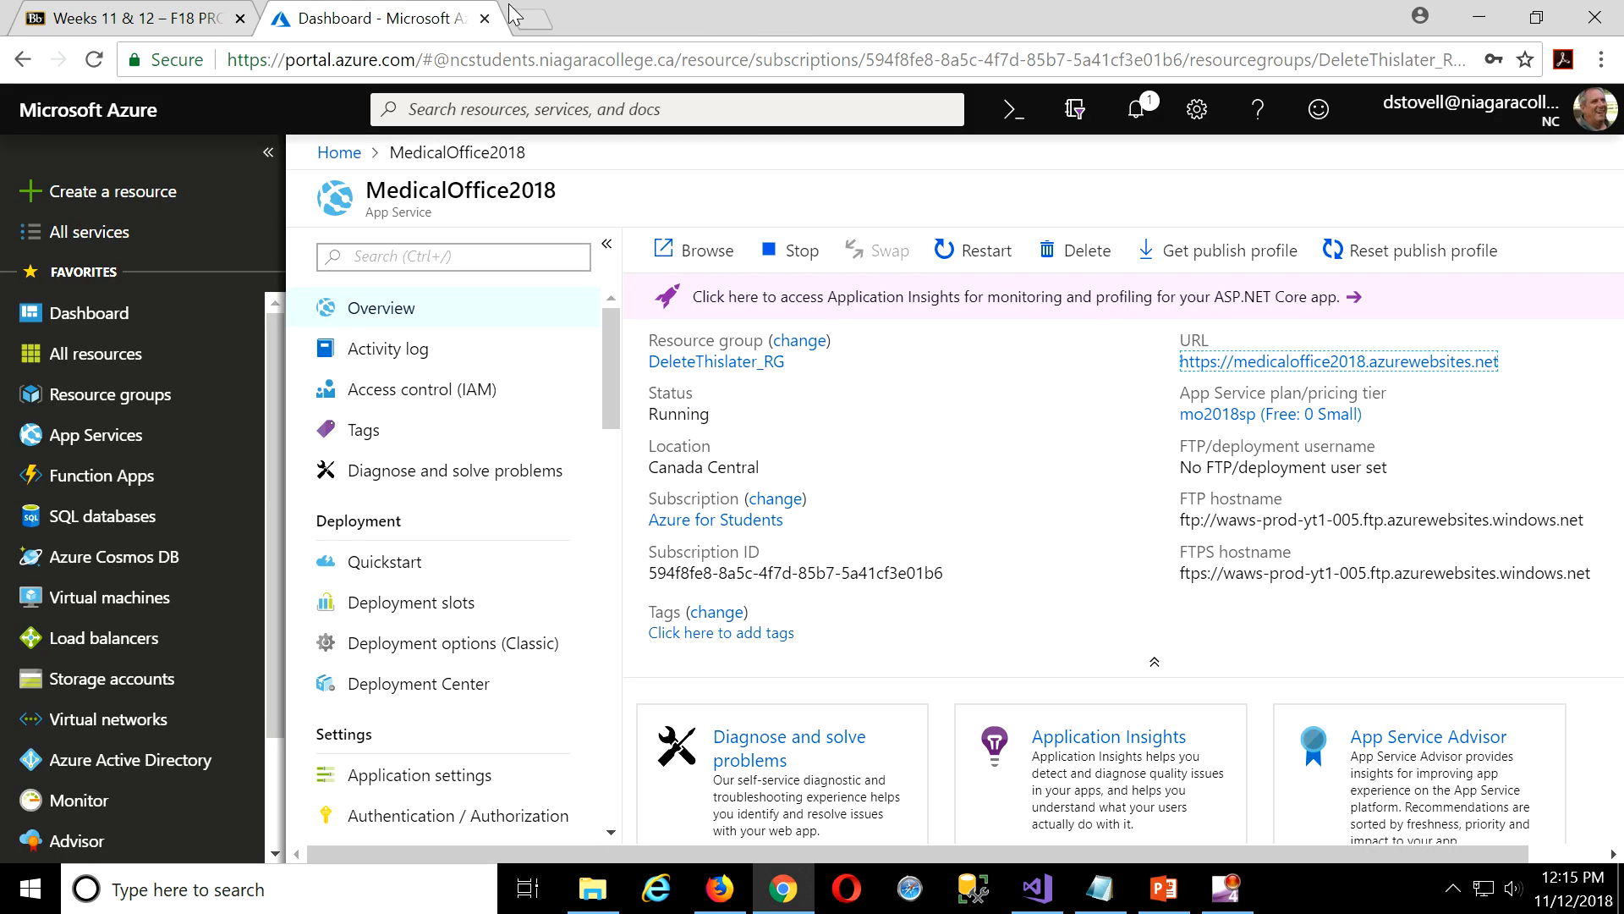
Close Chrome and open appsettings.json from Solution Explorer in Visual Studio.
left_click(1595, 17)
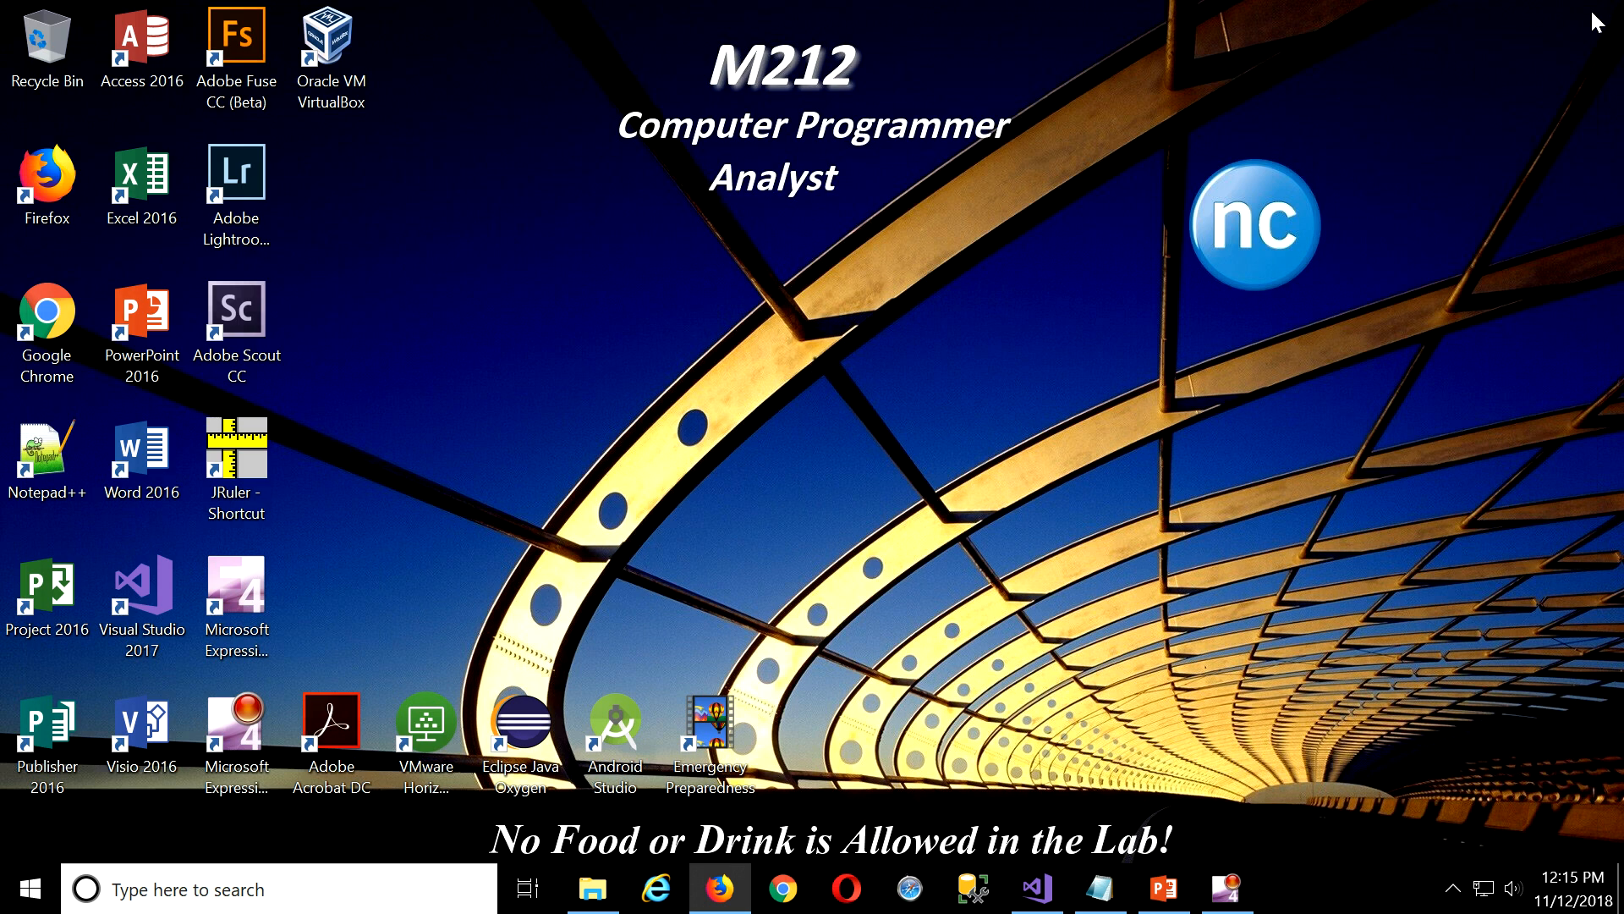
left_click(1036, 888)
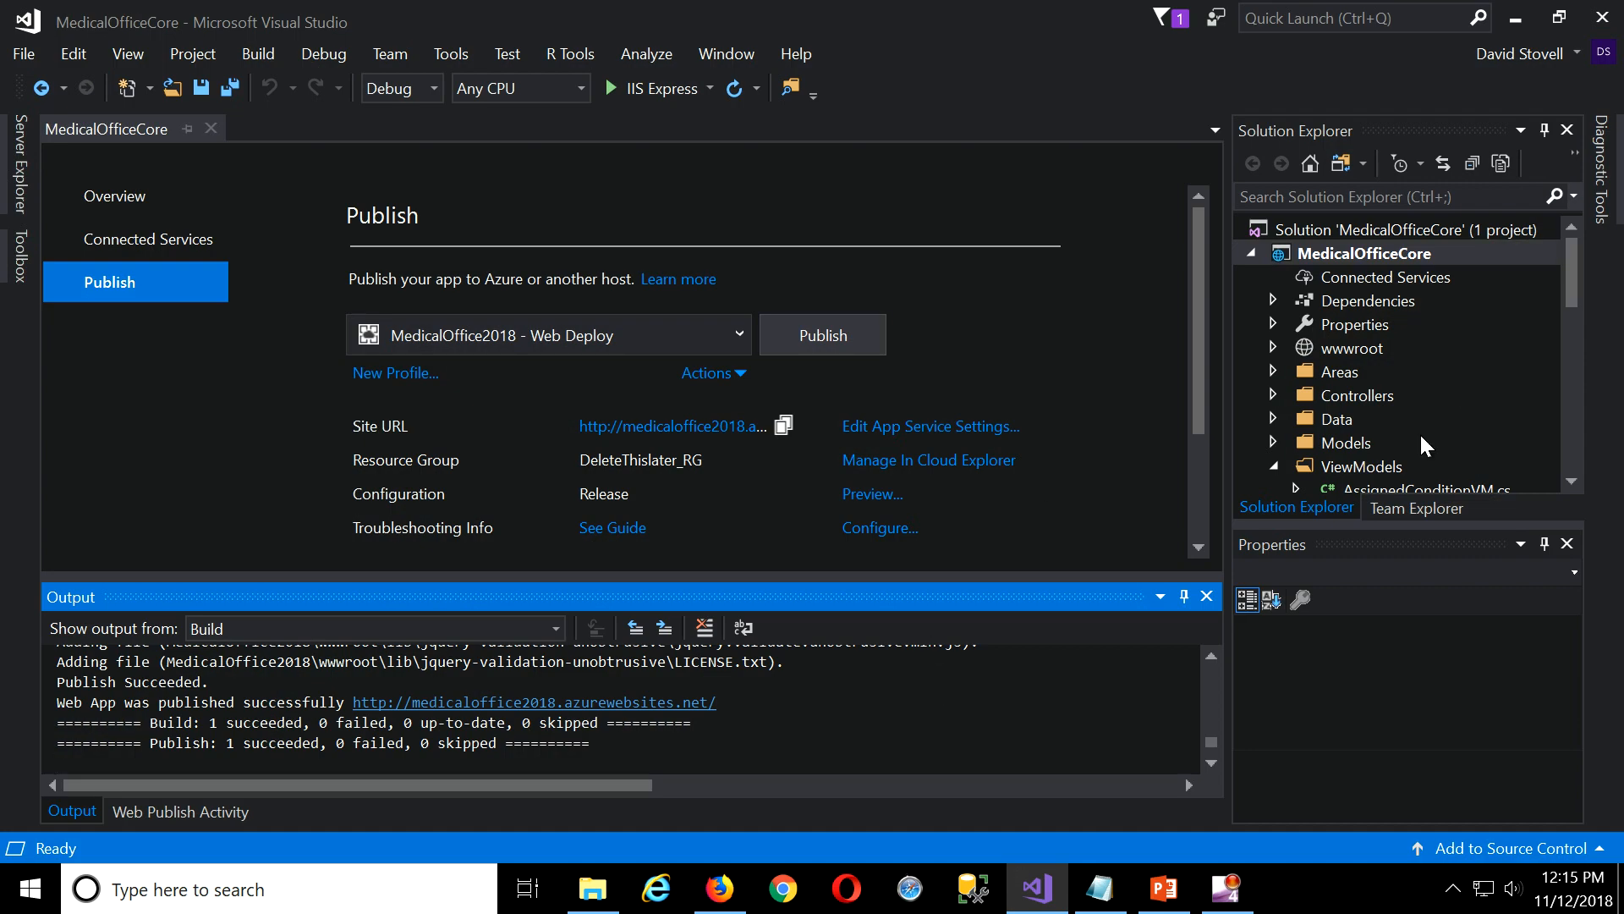
scroll(1419, 433, "down", 12)
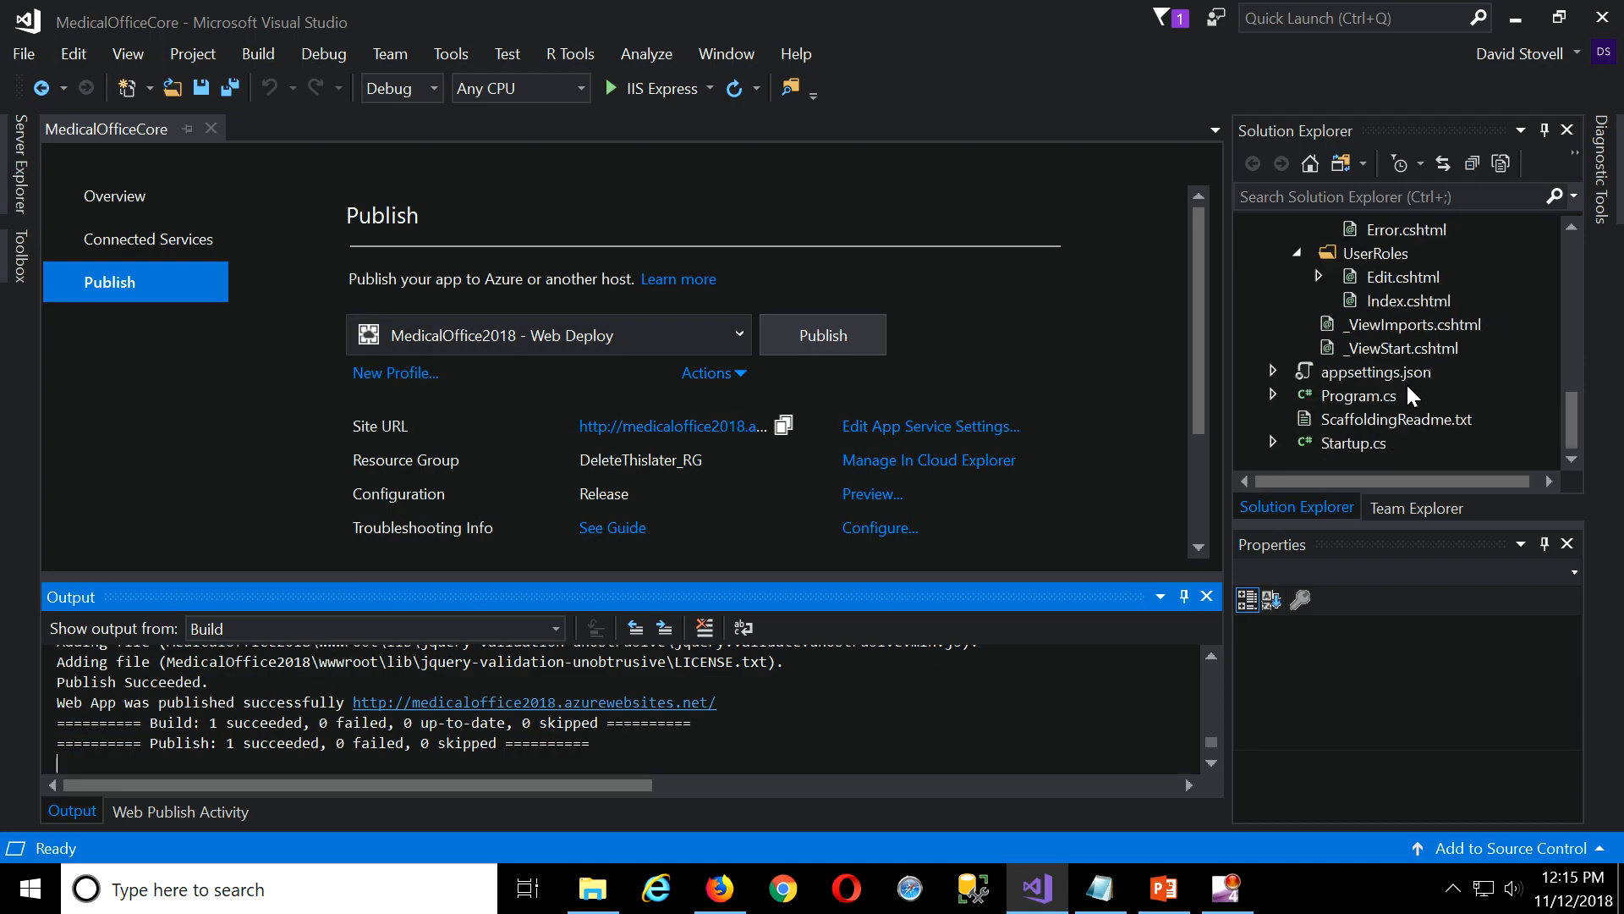
double_click(1374, 374)
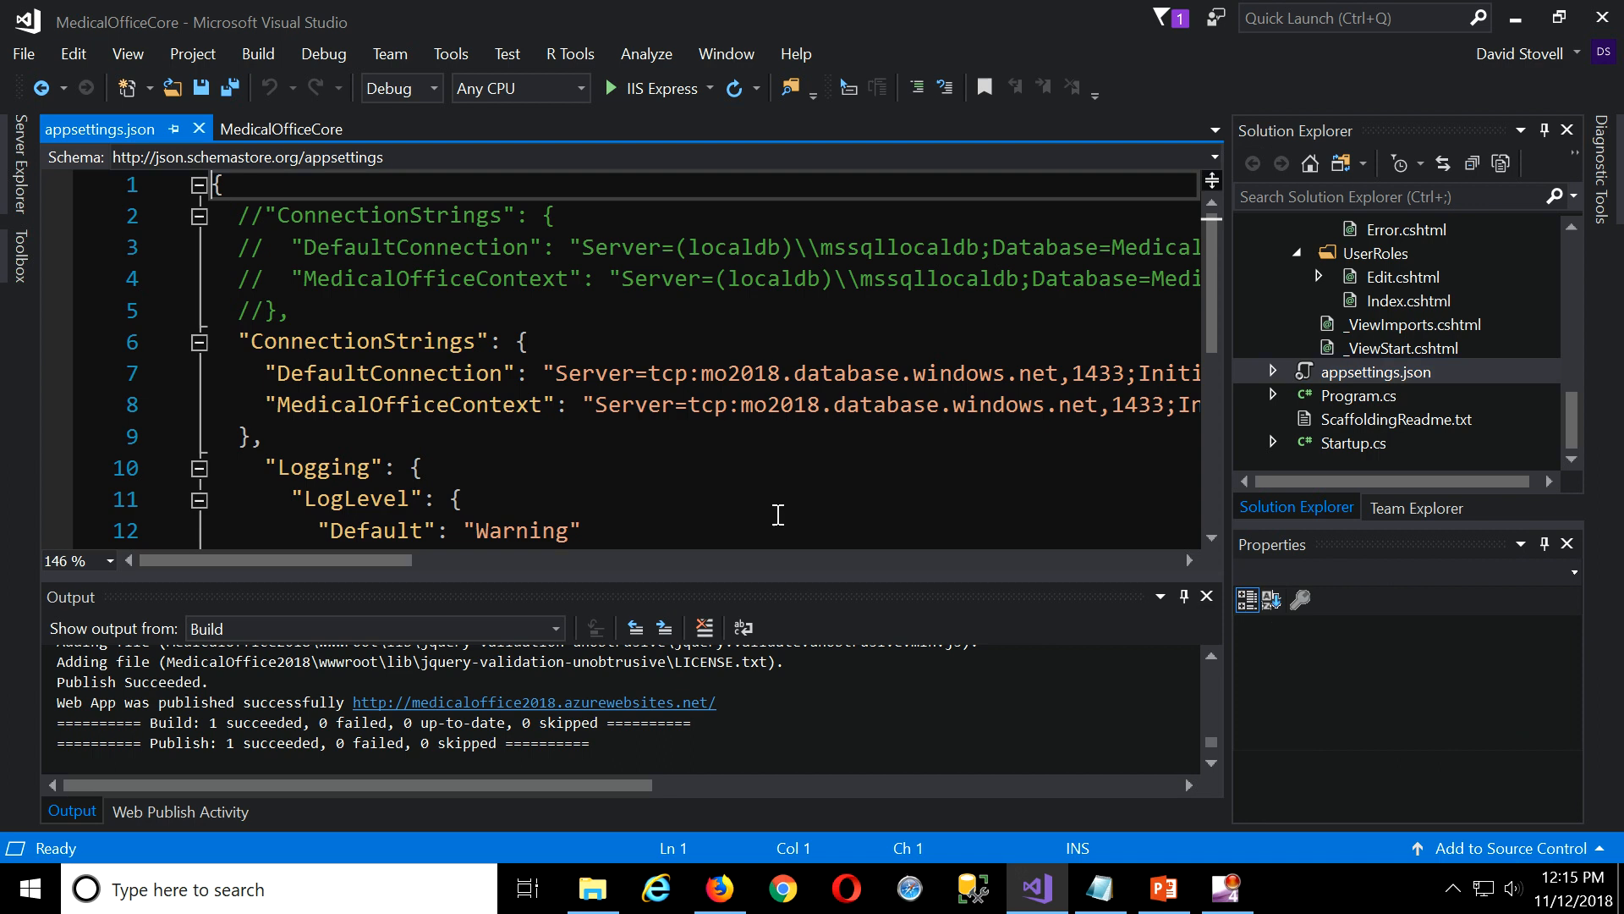